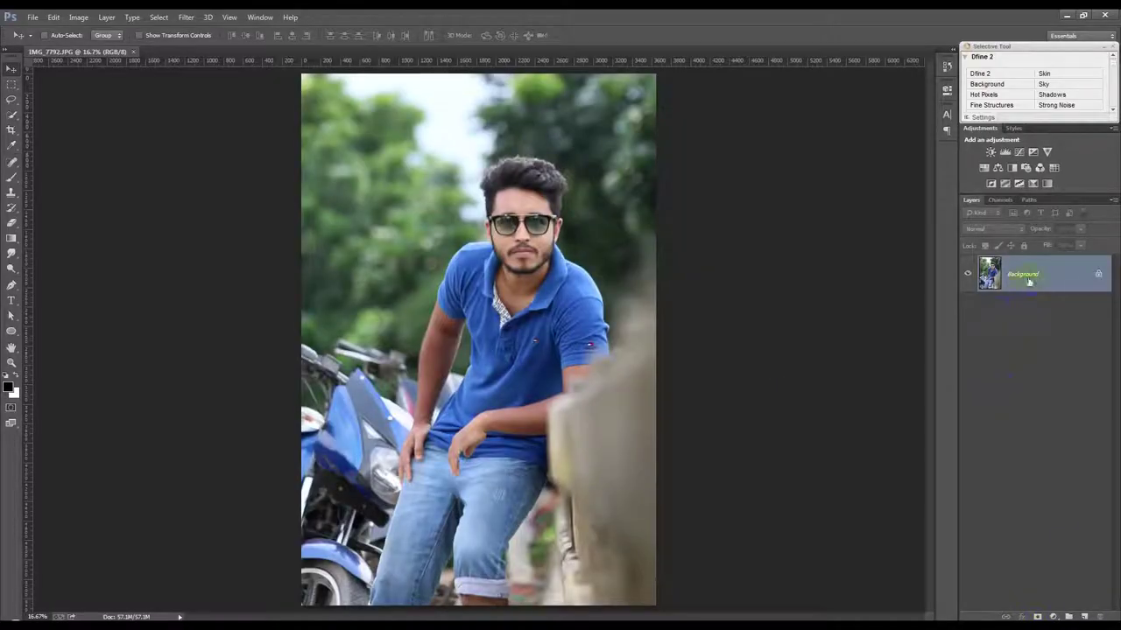
Duplicate the Background layer of IMG_7792.JPG into a new 'Background copy' layer
right_click(1029, 281)
click(1033, 302)
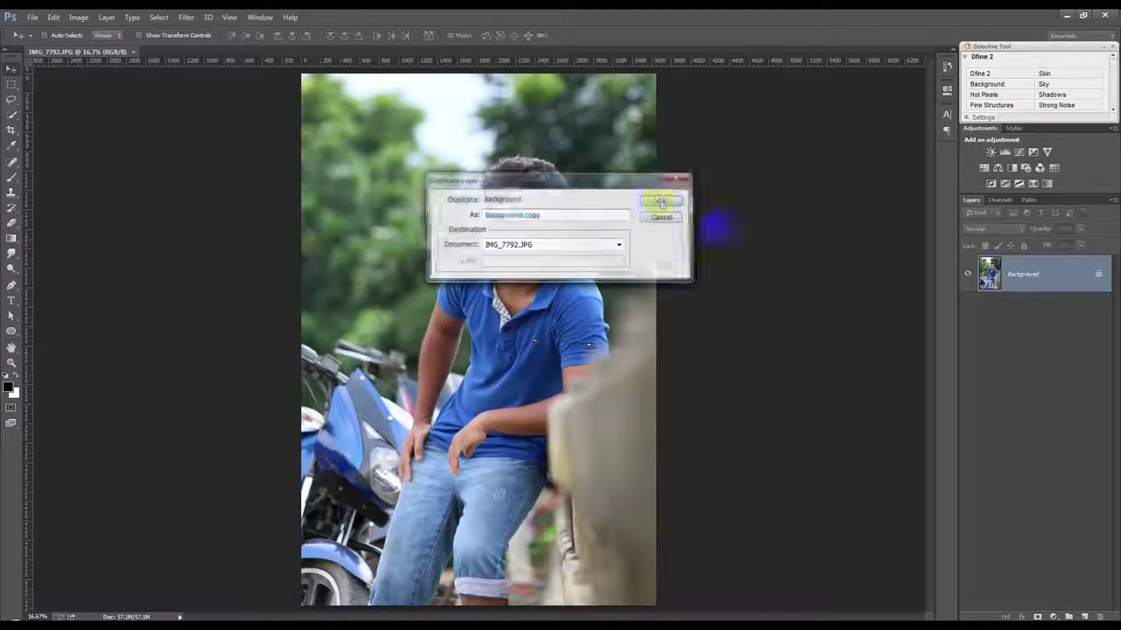
click(661, 202)
click(11, 286)
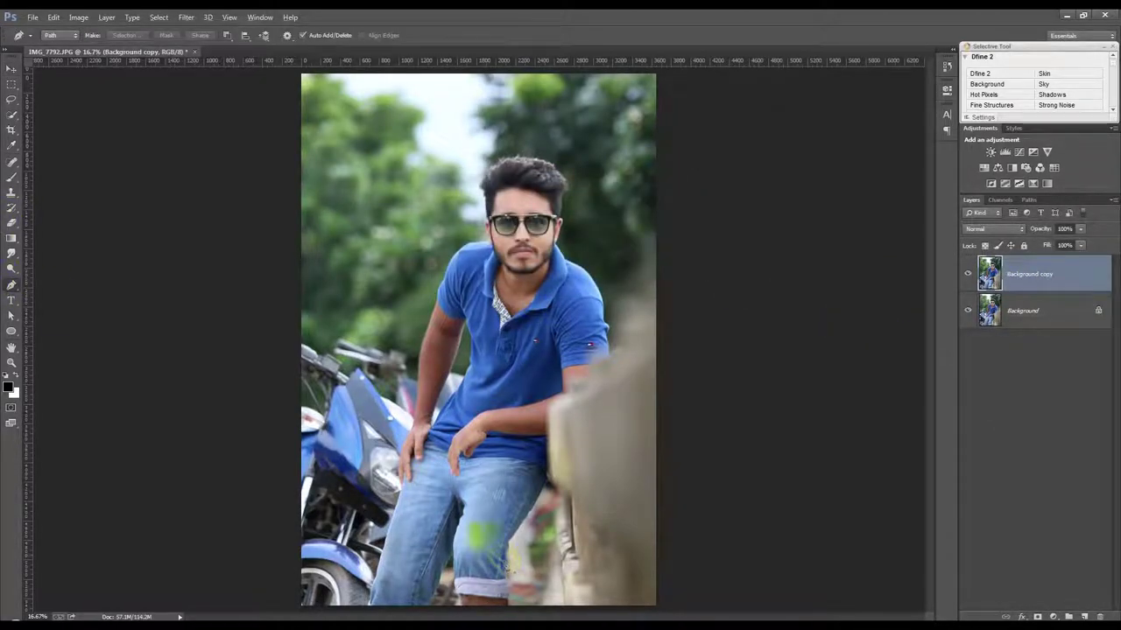
Zoom in and trace the hand's outer edge from the fingertip by the headlight to the wrist
scroll(328, 473, up, 5)
scroll(429, 497, up, 3)
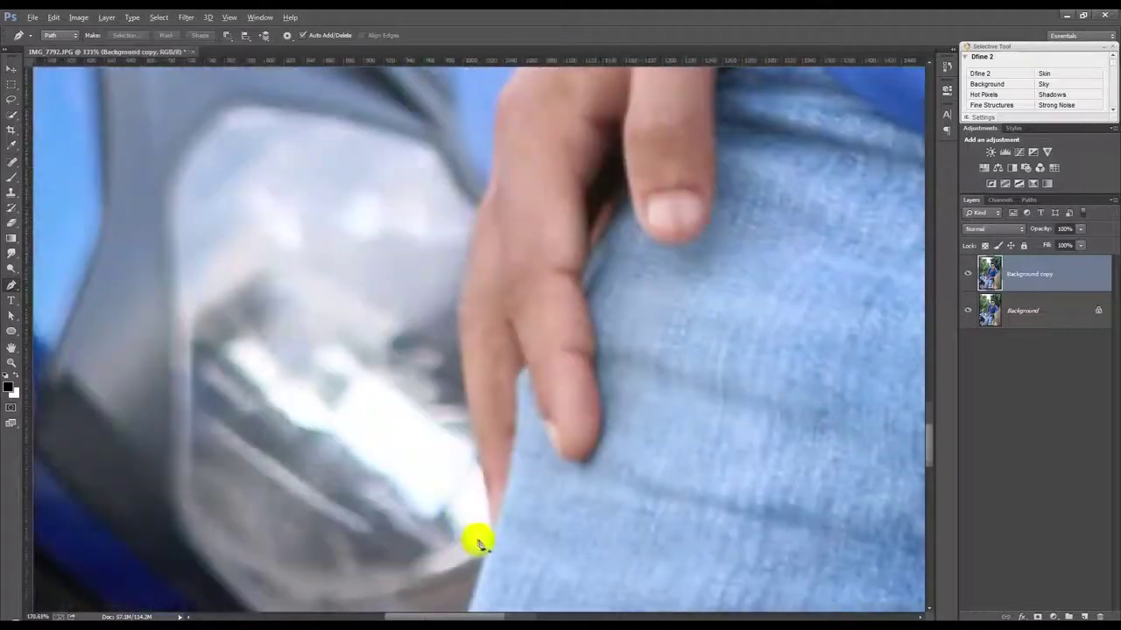
scroll(470, 533, up, 3)
drag(499, 531, 495, 462)
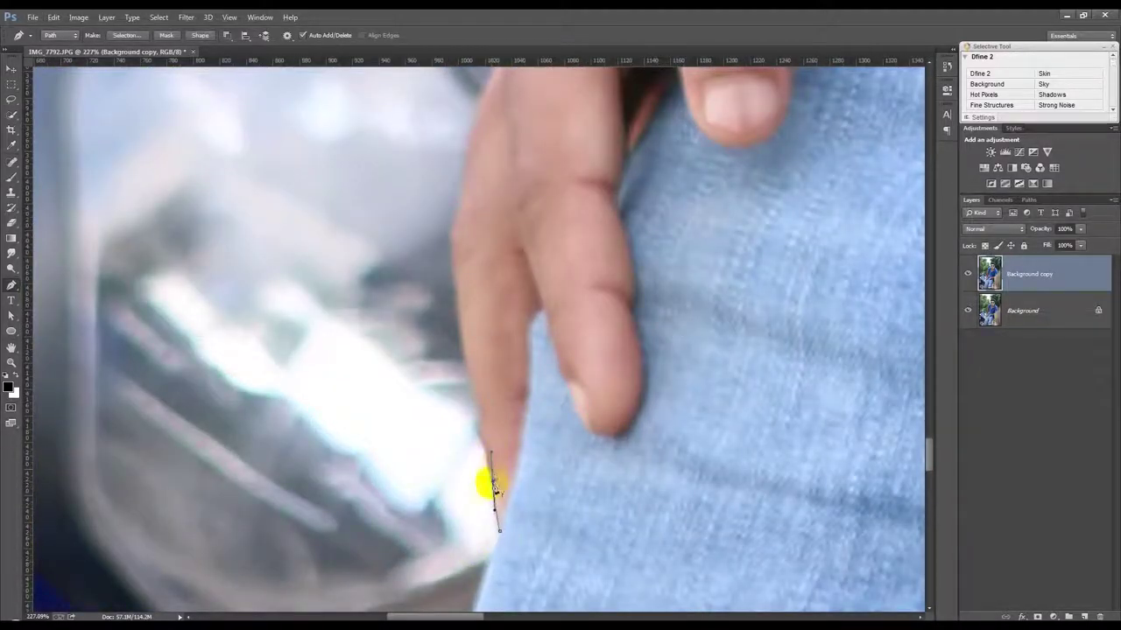
click(492, 481)
click(473, 380)
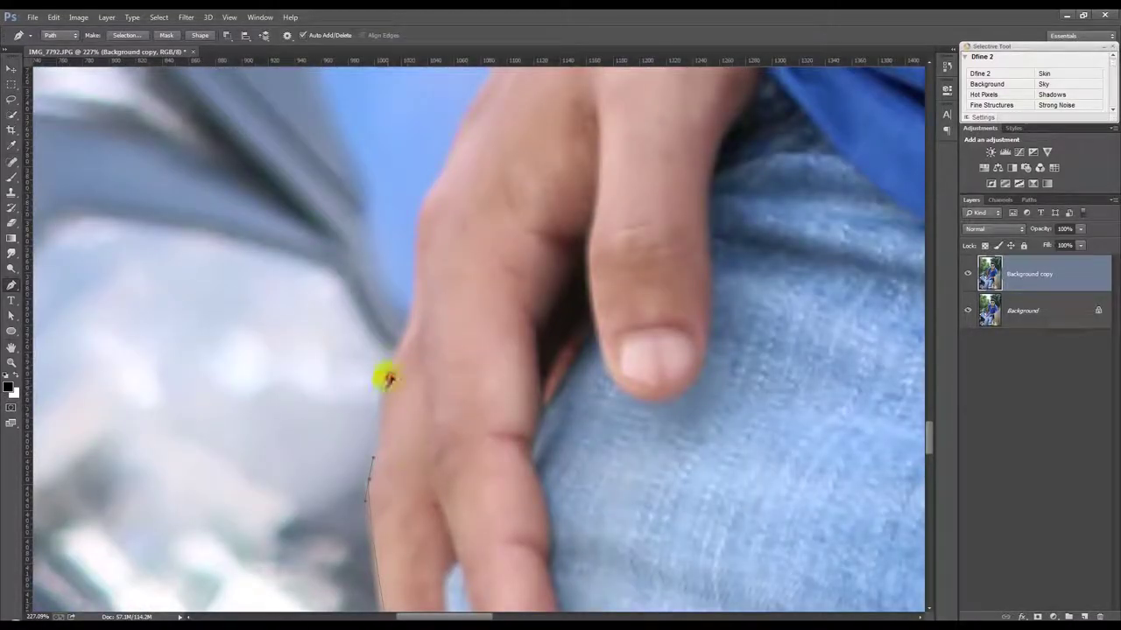
click(390, 370)
drag(415, 301, 413, 292)
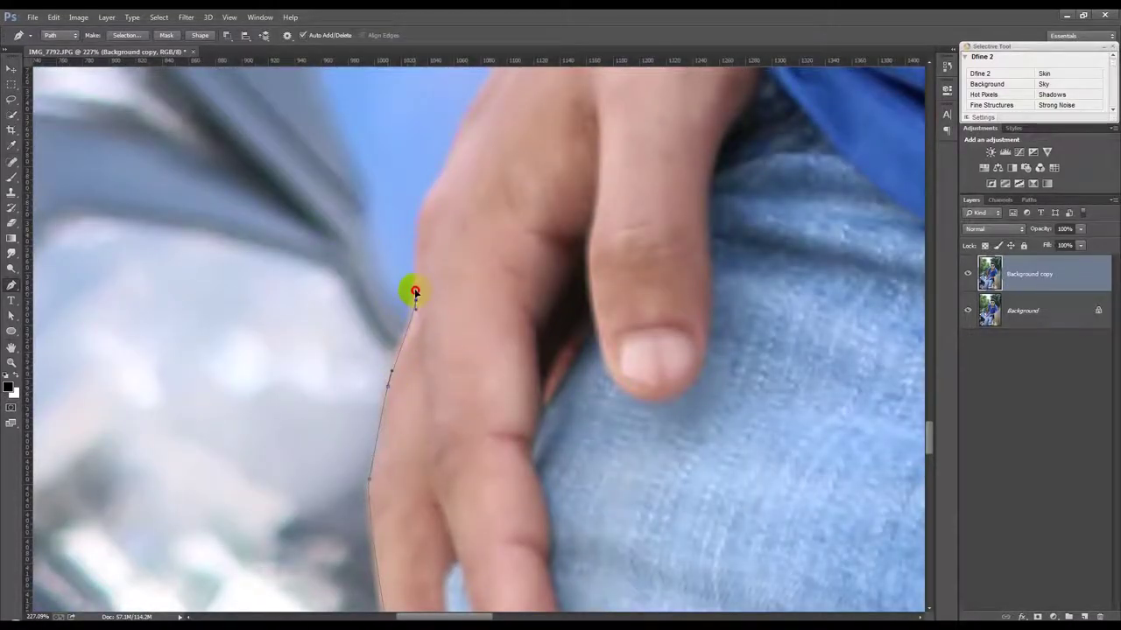
drag(421, 210, 427, 191)
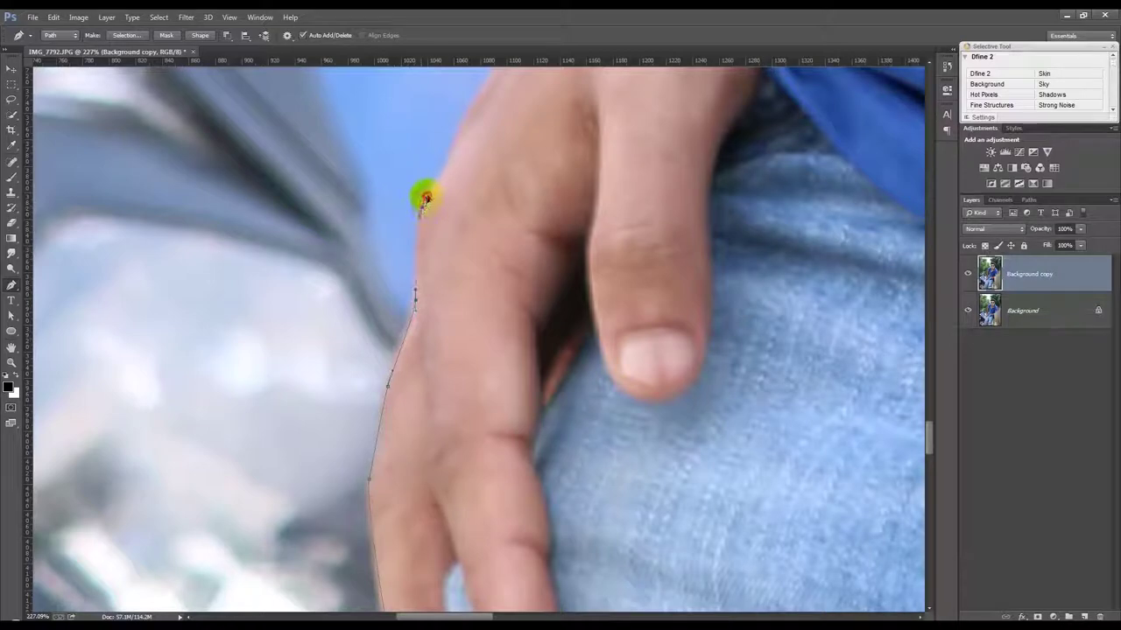
click(461, 120)
Extend the path up the forearm and upper arm to just below the sleeve
drag(493, 175, 361, 332)
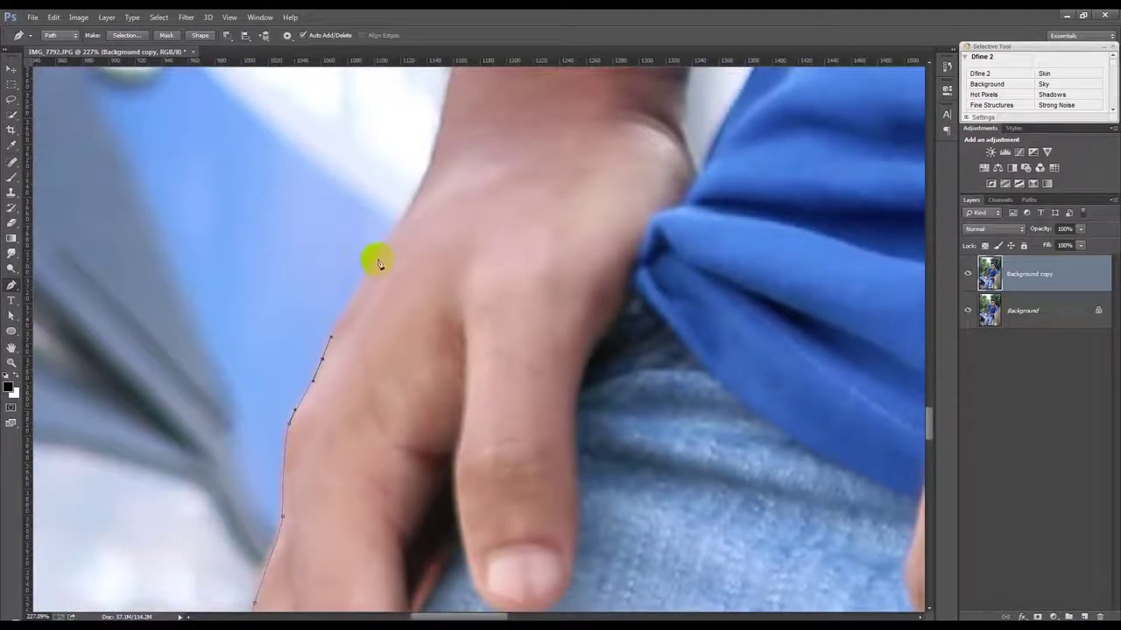
drag(379, 256, 392, 231)
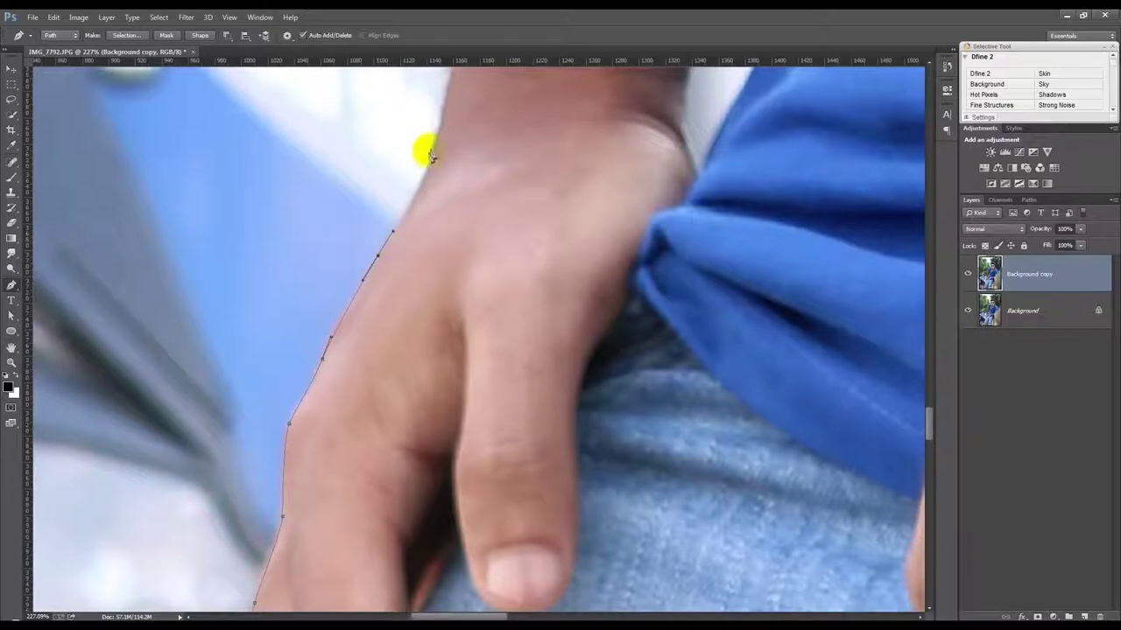
mouse_move(428, 183)
mouse_down()
mouse_move(445, 105)
mouse_move(340, 405)
mouse_up()
mouse_move(371, 212)
mouse_down()
mouse_move(371, 183)
mouse_move(373, 531)
mouse_up()
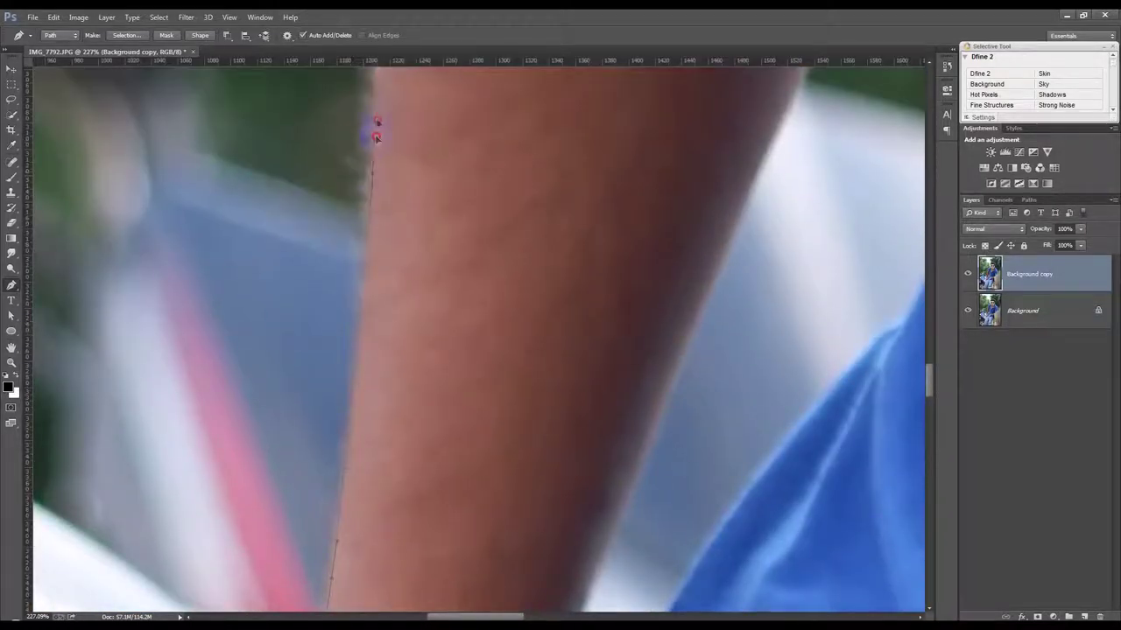
click(378, 95)
drag(390, 111, 401, 417)
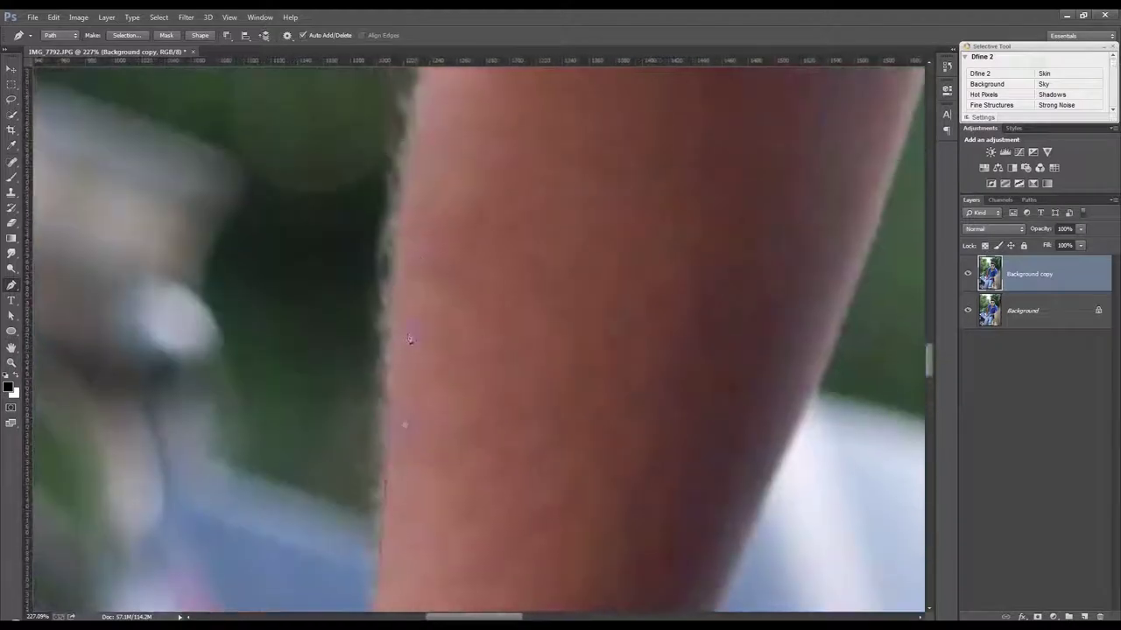
mouse_move(418, 125)
mouse_down()
mouse_move(440, 65)
mouse_move(454, 205)
mouse_up()
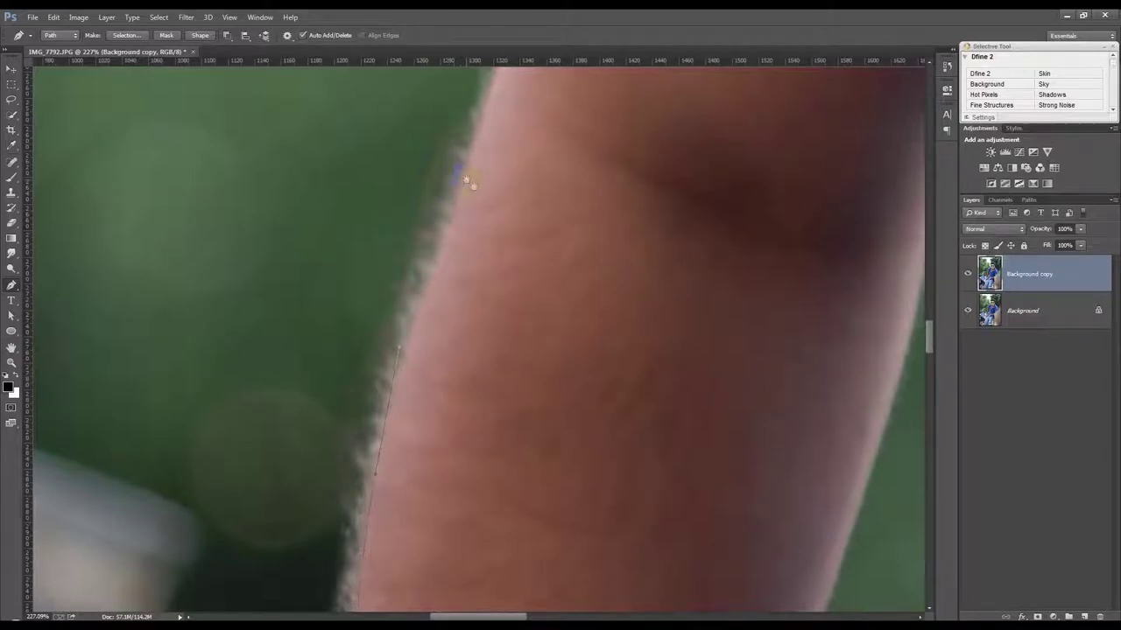
drag(467, 180, 415, 465)
click(468, 273)
scroll(559, 129, up, 3)
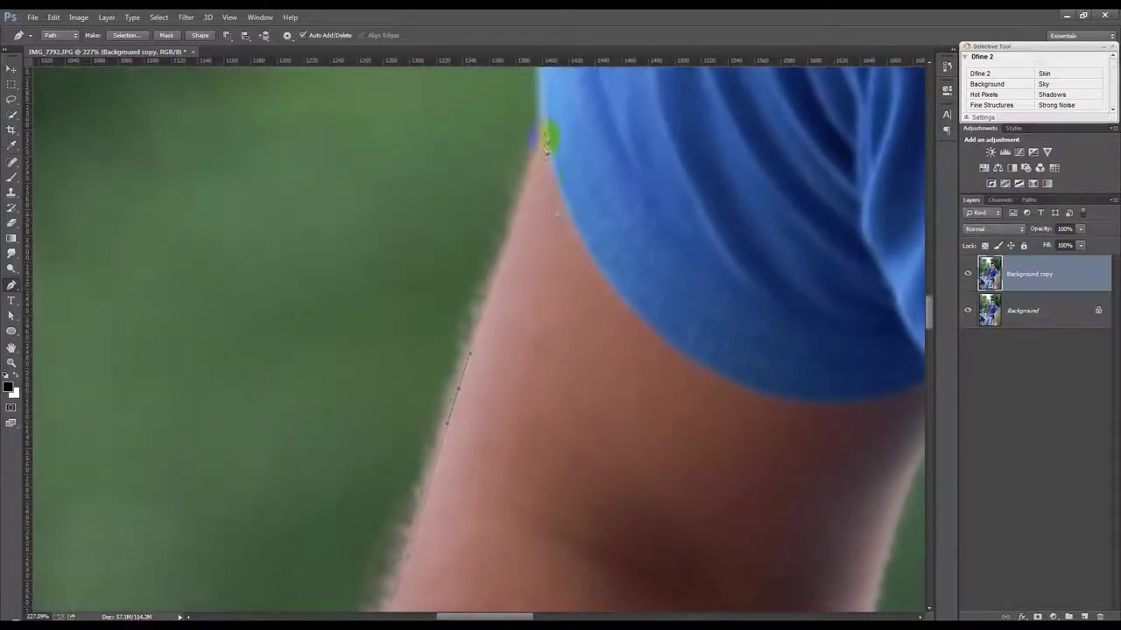
Curve the path from where the arm meets the sleeve along the sleeve hem
click(544, 132)
drag(673, 350, 771, 426)
drag(856, 401, 560, 362)
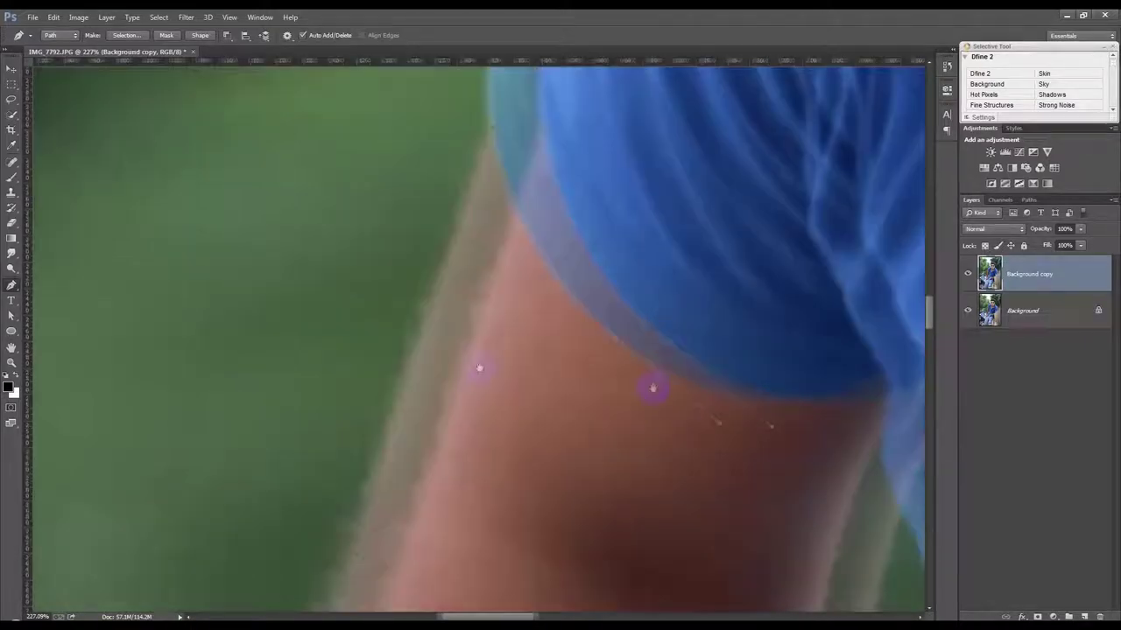
mouse_move(647, 350)
mouse_down()
mouse_move(688, 313)
mouse_move(648, 347)
mouse_up()
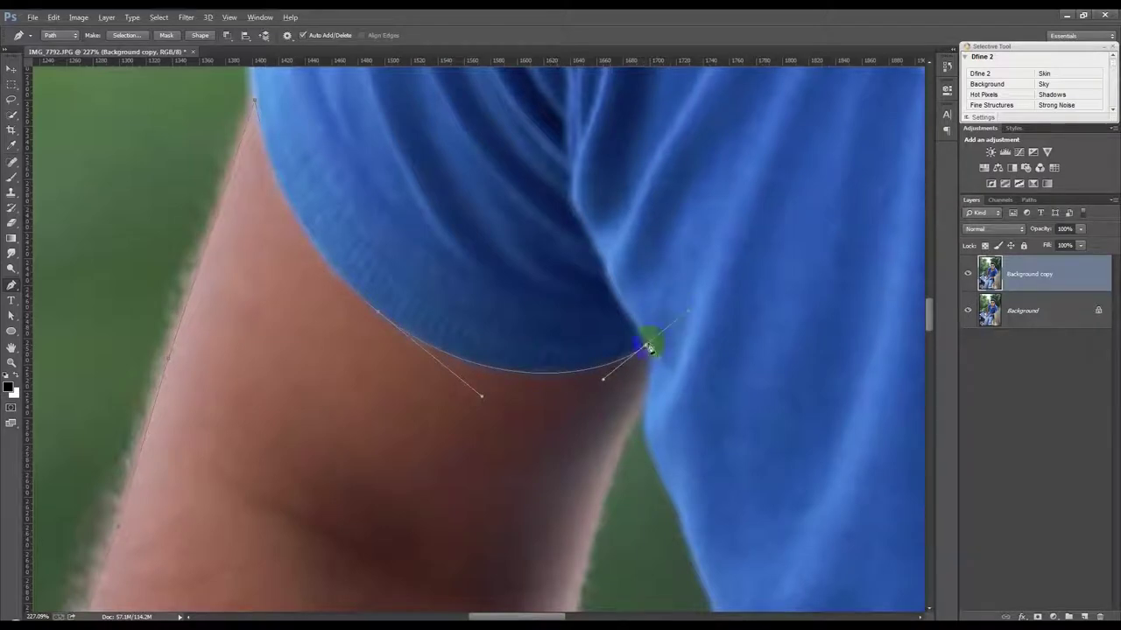
ctrl+click(640, 403)
drag(613, 472, 563, 201)
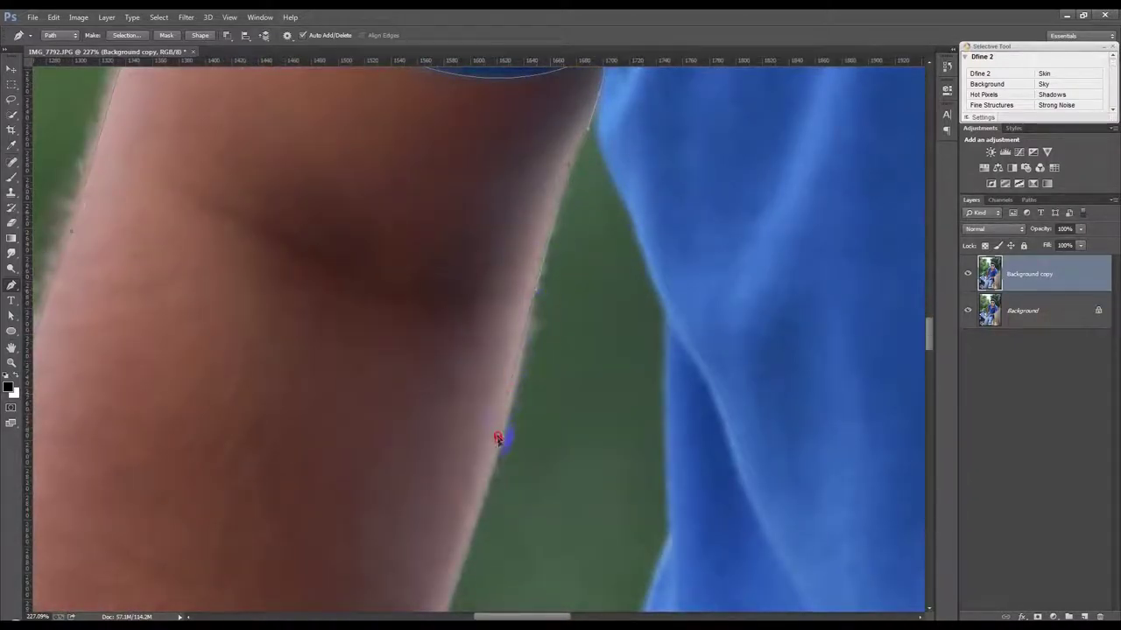
drag(496, 435, 522, 223)
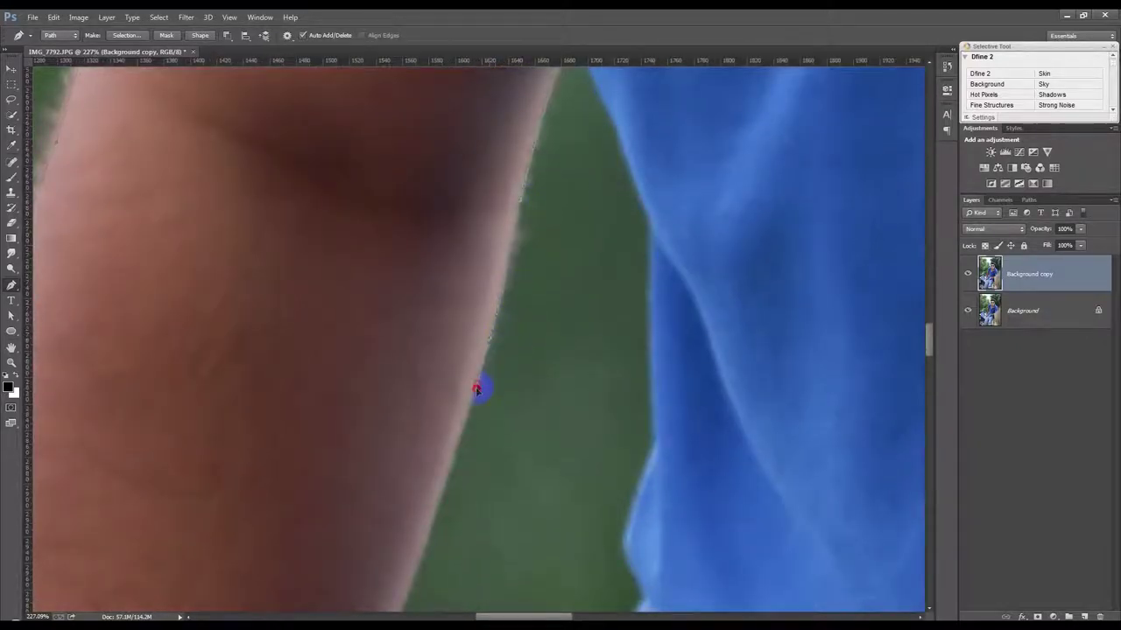
drag(517, 328, 528, 237)
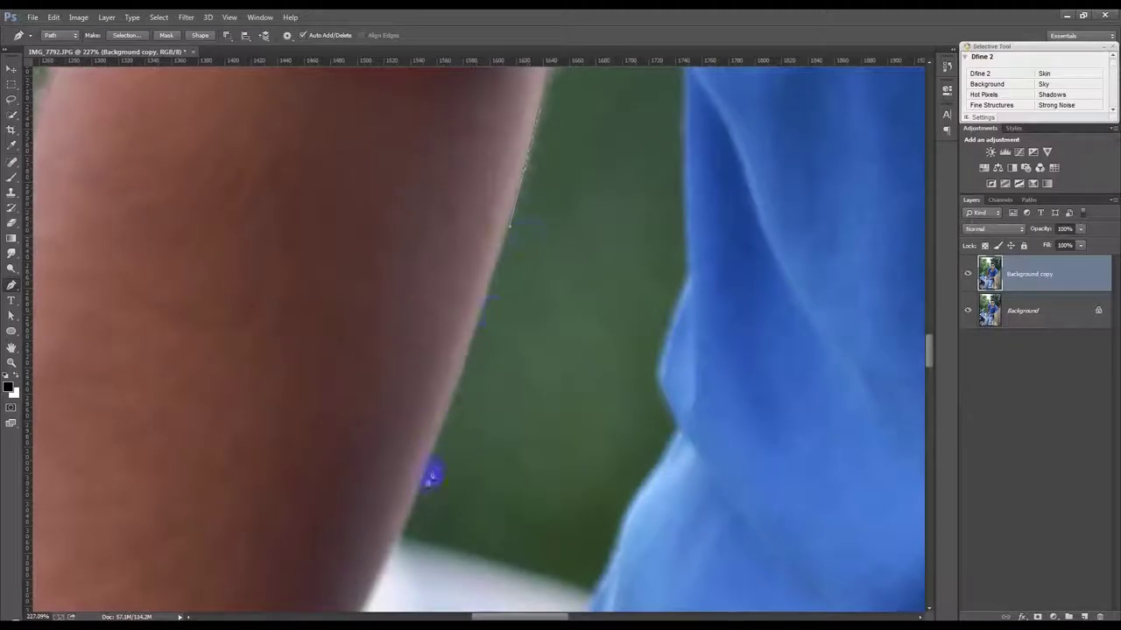
Continue the path down the inner arm edge past the shirt to the wrist and finger
click(408, 507)
drag(399, 536, 469, 280)
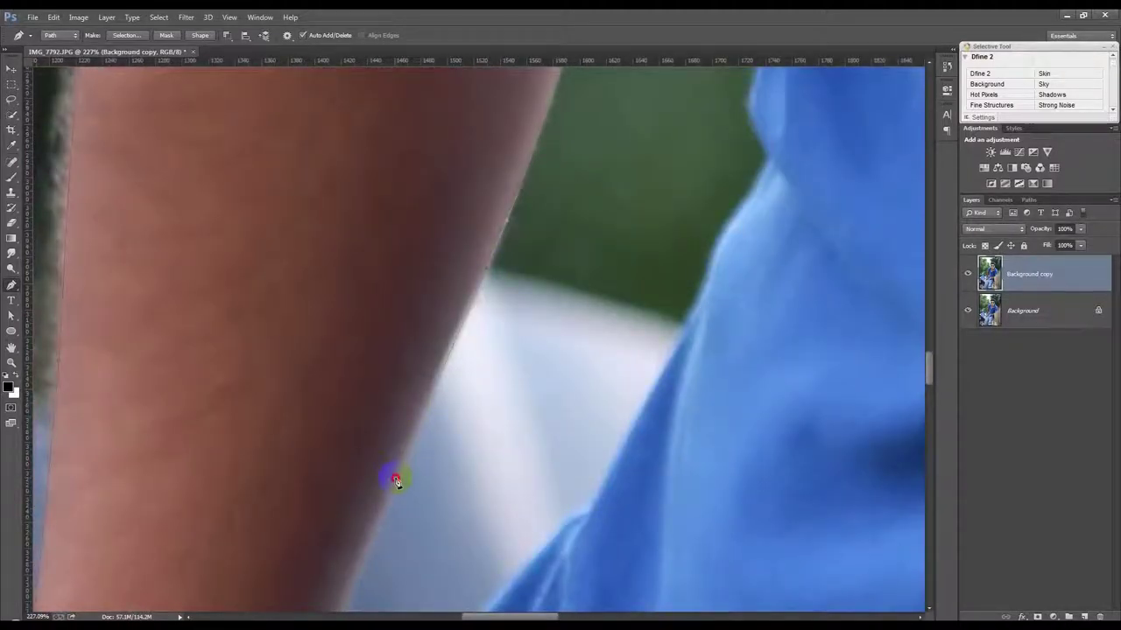
drag(396, 481, 501, 262)
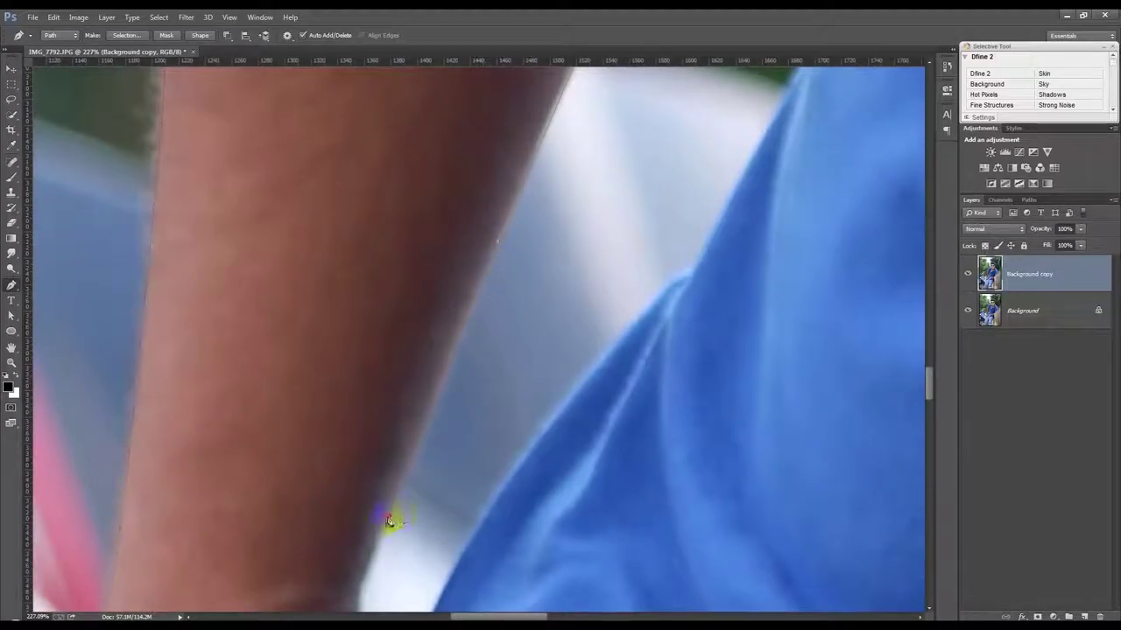
drag(376, 555, 390, 210)
click(339, 240)
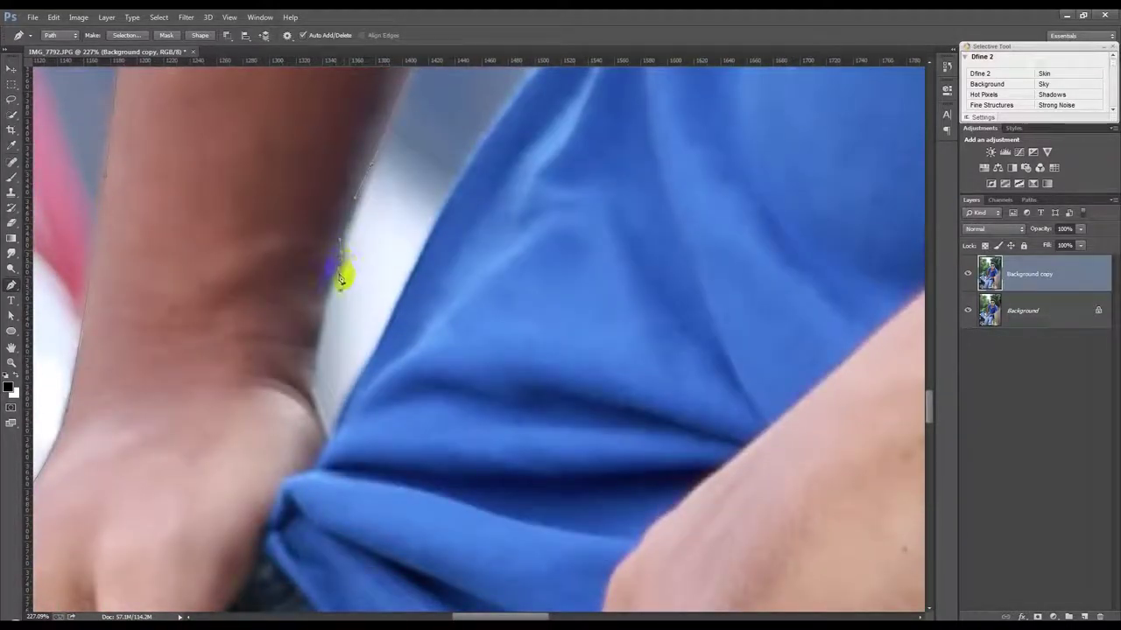
click(317, 336)
click(313, 397)
drag(329, 448, 428, 216)
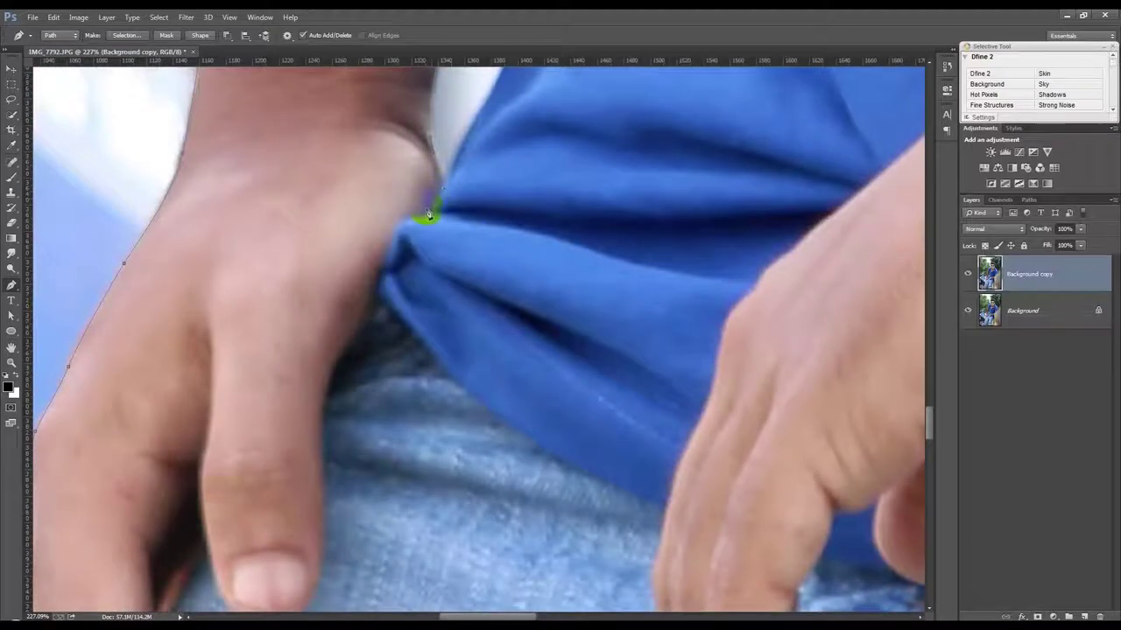
click(429, 215)
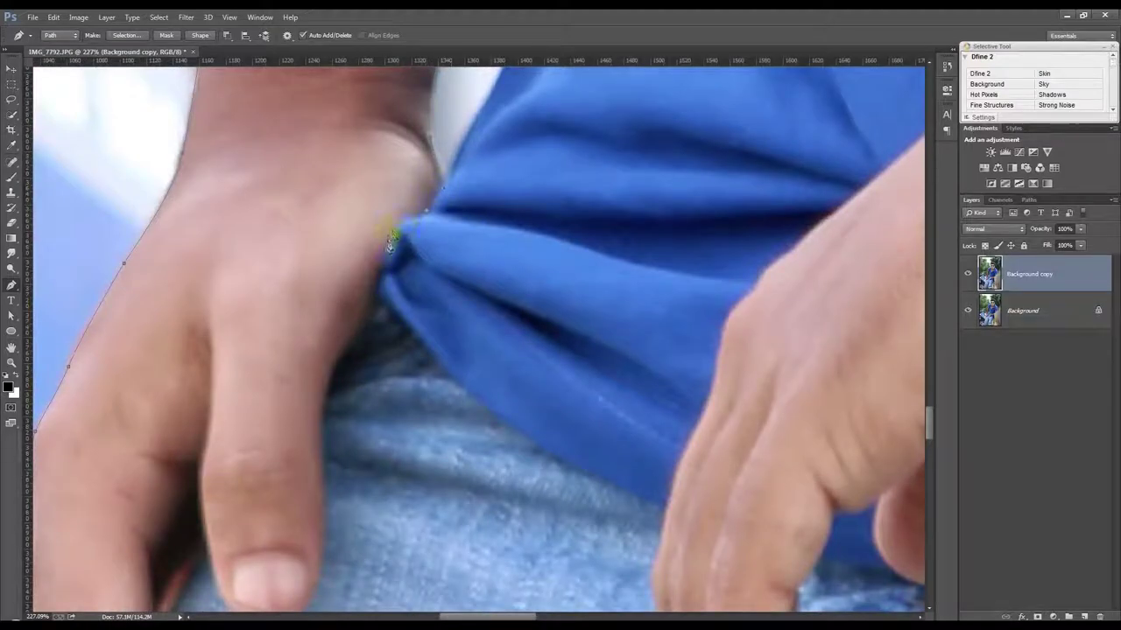
click(378, 287)
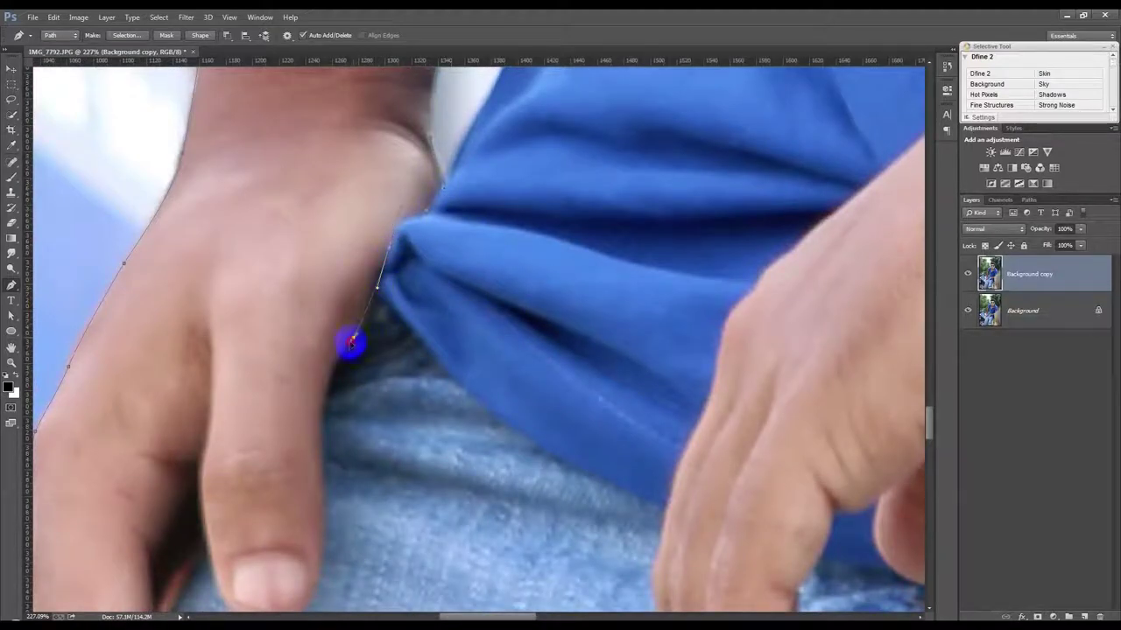
mouse_move(320, 400)
mouse_down()
mouse_move(318, 467)
mouse_move(280, 236)
mouse_up()
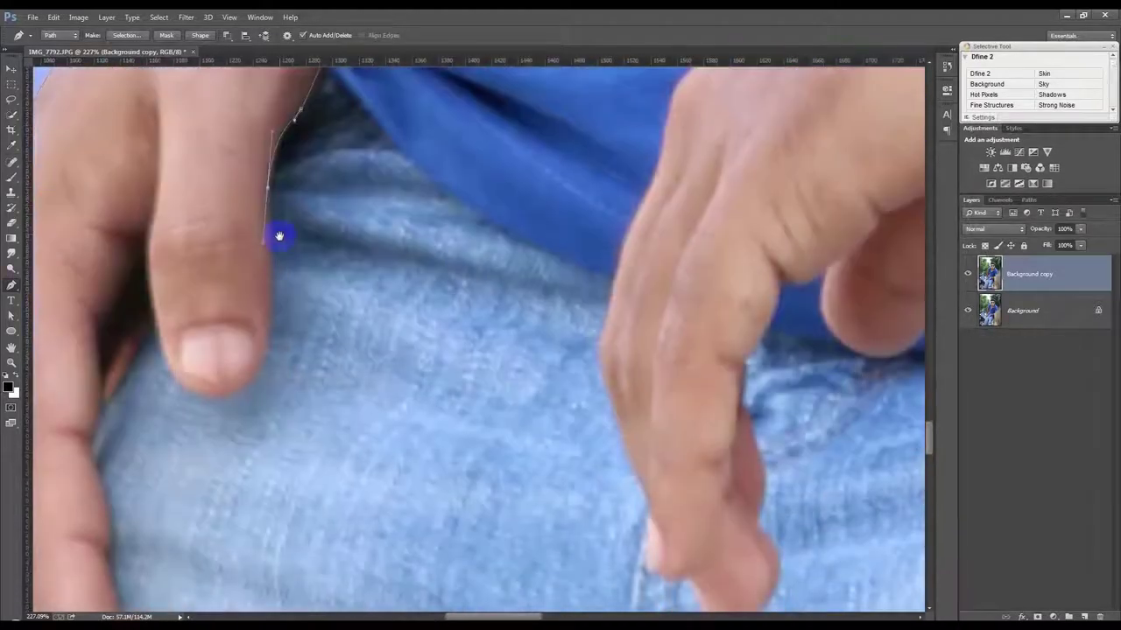
Trace curved anchors around the fingertips and along the finger edges
drag(233, 414, 185, 392)
mouse_move(164, 353)
mouse_down()
mouse_move(143, 305)
mouse_move(158, 236)
mouse_move(335, 220)
mouse_up()
drag(341, 311, 306, 383)
click(282, 401)
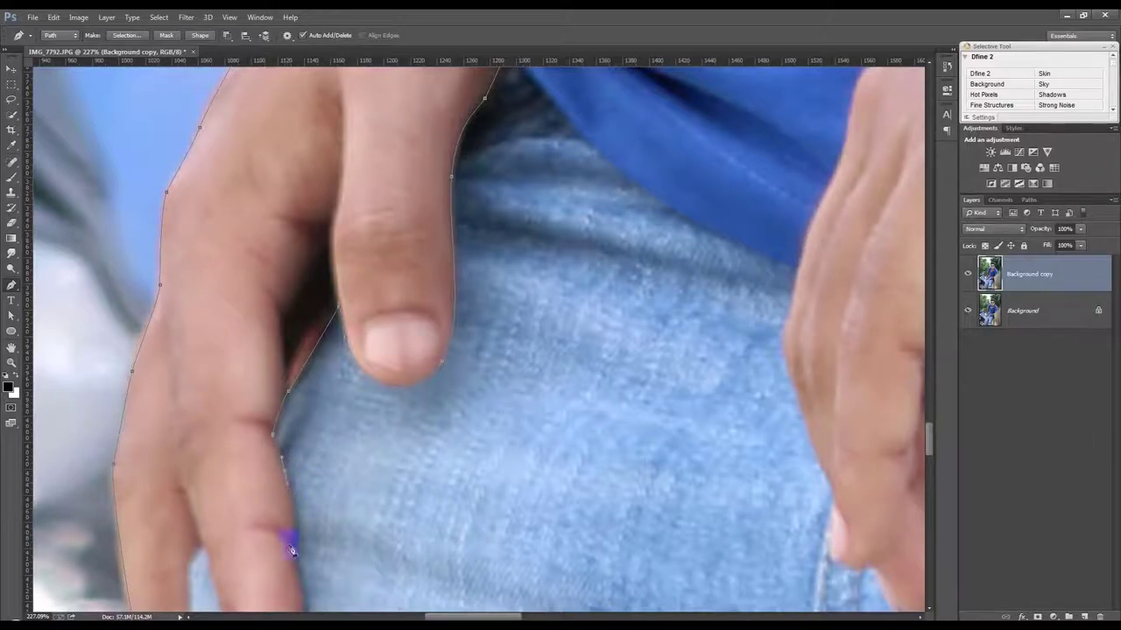
drag(282, 568, 295, 557)
scroll(305, 553, down, 5)
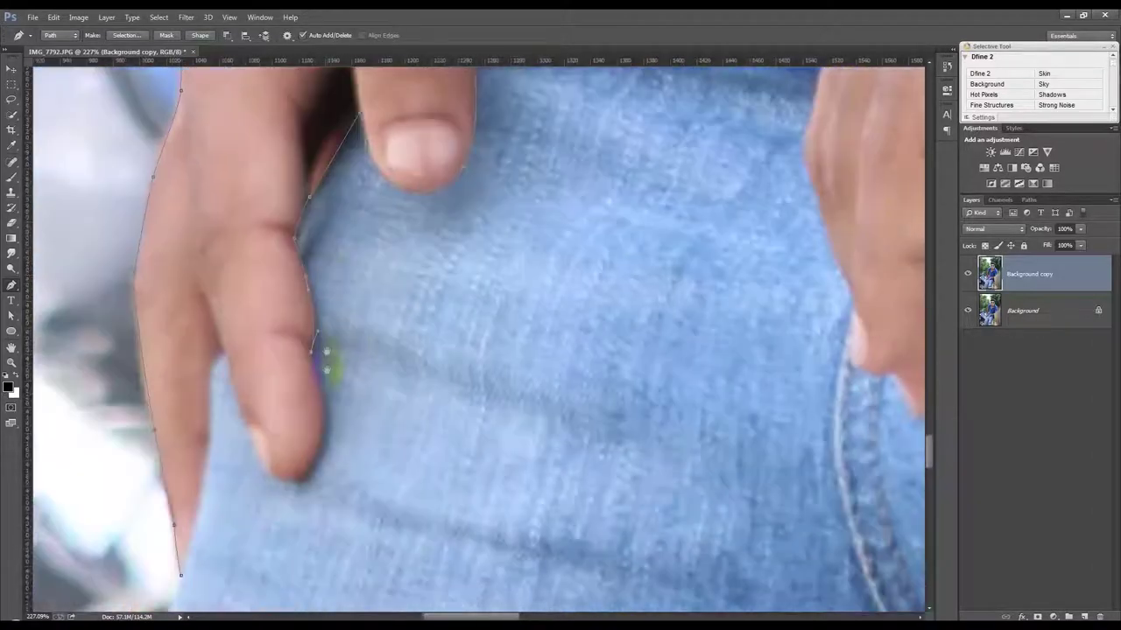
drag(319, 461, 291, 501)
drag(241, 415, 226, 357)
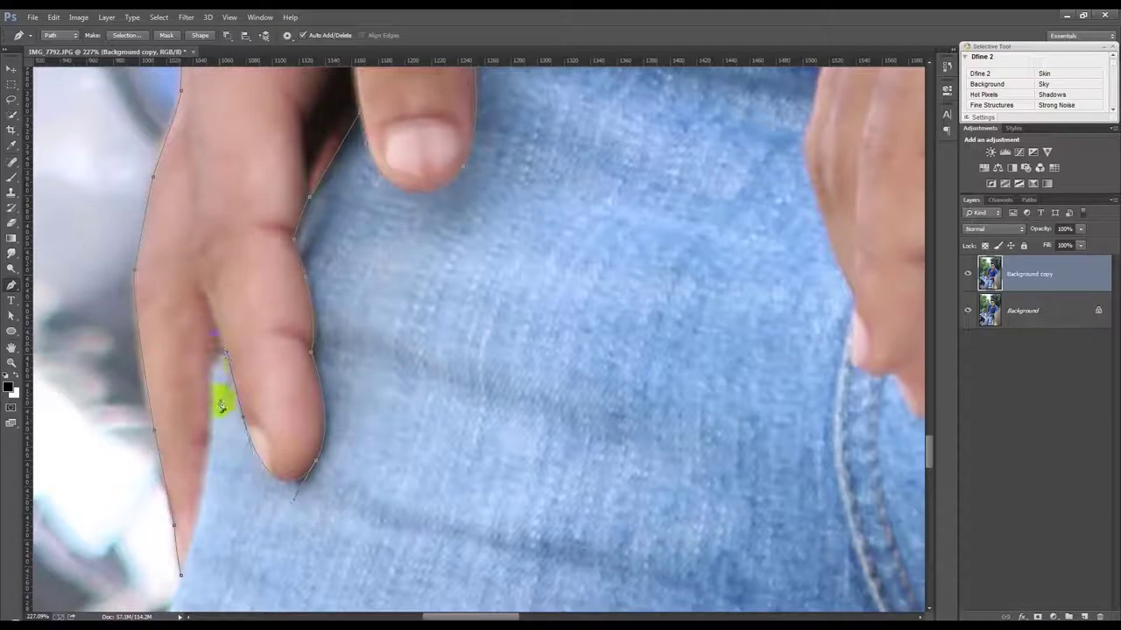
drag(215, 415, 209, 461)
drag(178, 576, 164, 595)
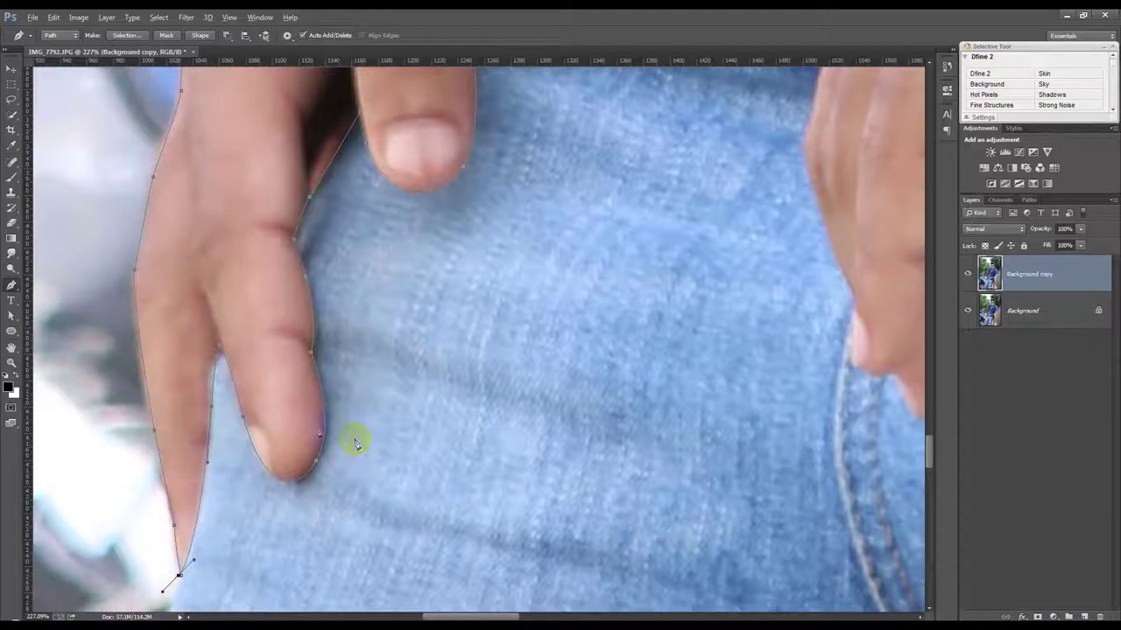
Curve into the gap between fingers, close the path at the bottom fingertip, and zoom out
click(222, 378)
drag(221, 378, 215, 369)
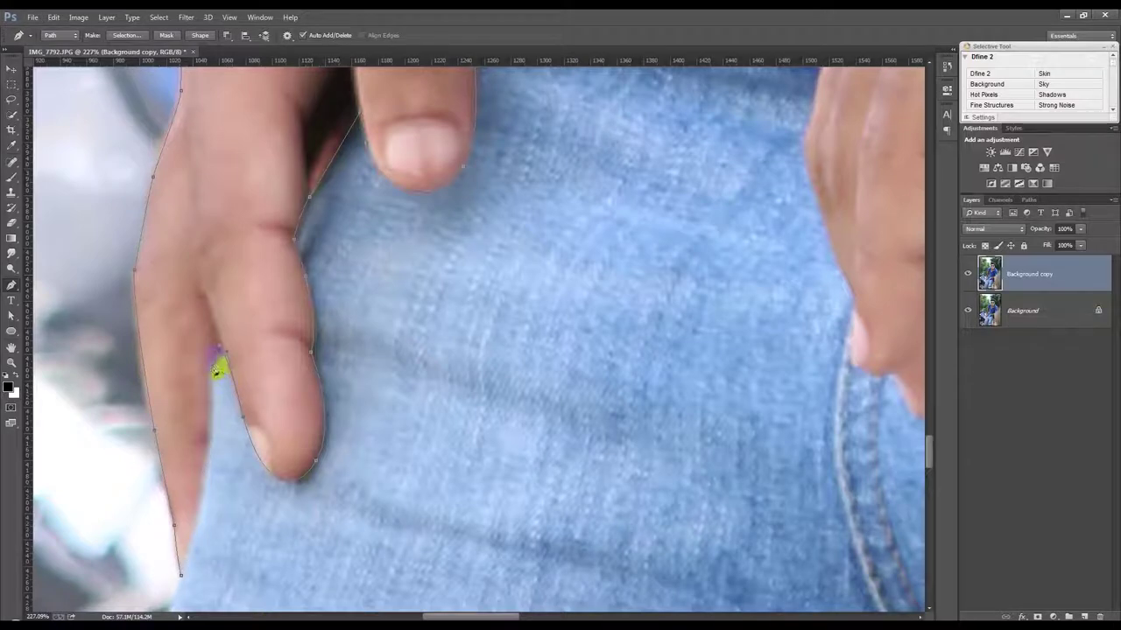
click(199, 469)
click(179, 575)
scroll(191, 567, down, 2)
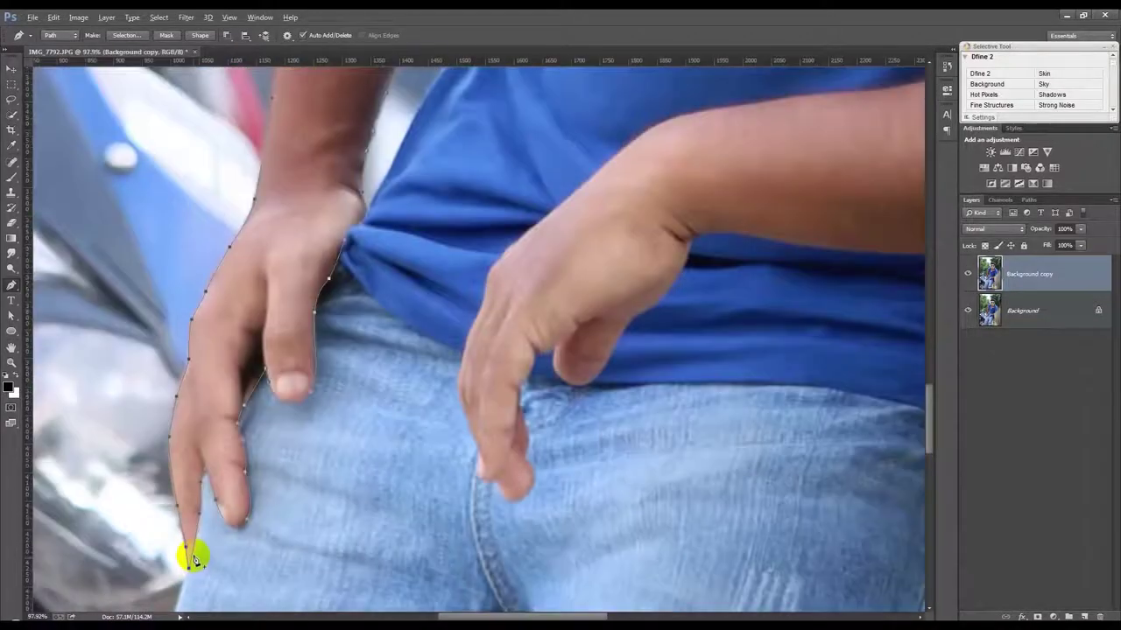
scroll(193, 560, down, 1)
scroll(197, 551, down, 1)
scroll(203, 541, down, 1)
scroll(232, 523, down, 1)
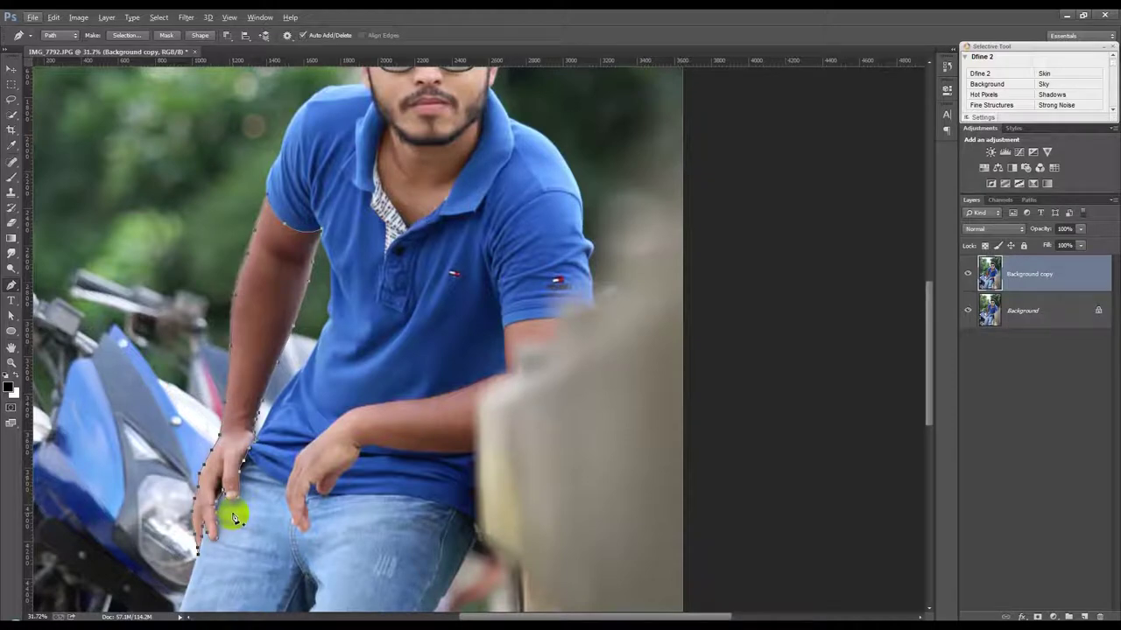
Load the arm path as a selection and feather its edge
click(226, 35)
click(263, 61)
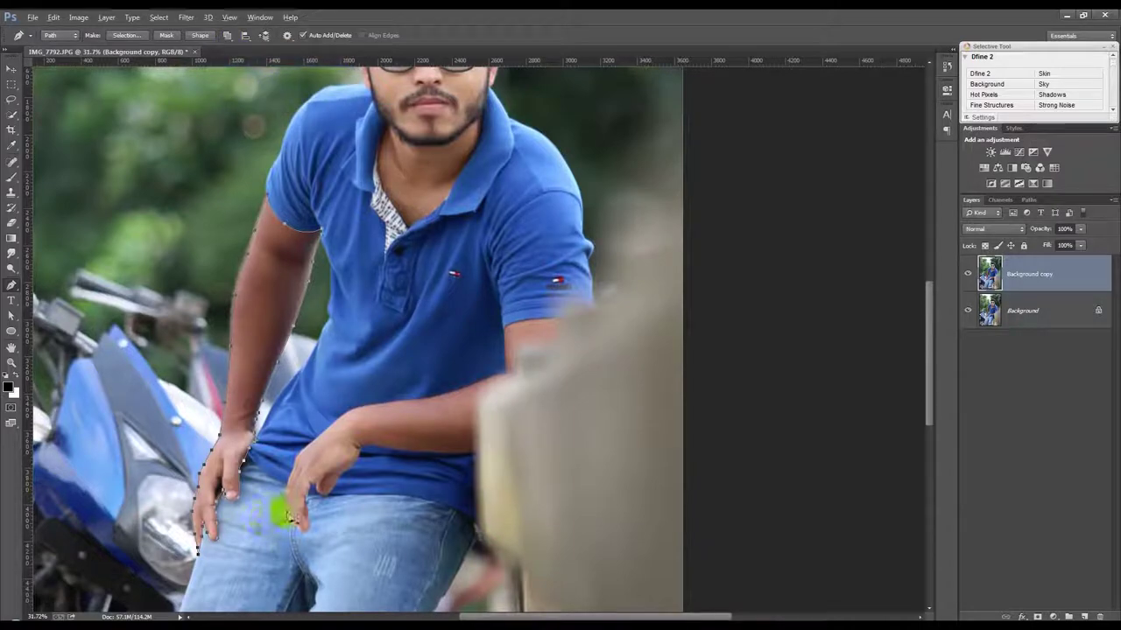
key(ctrl+Return)
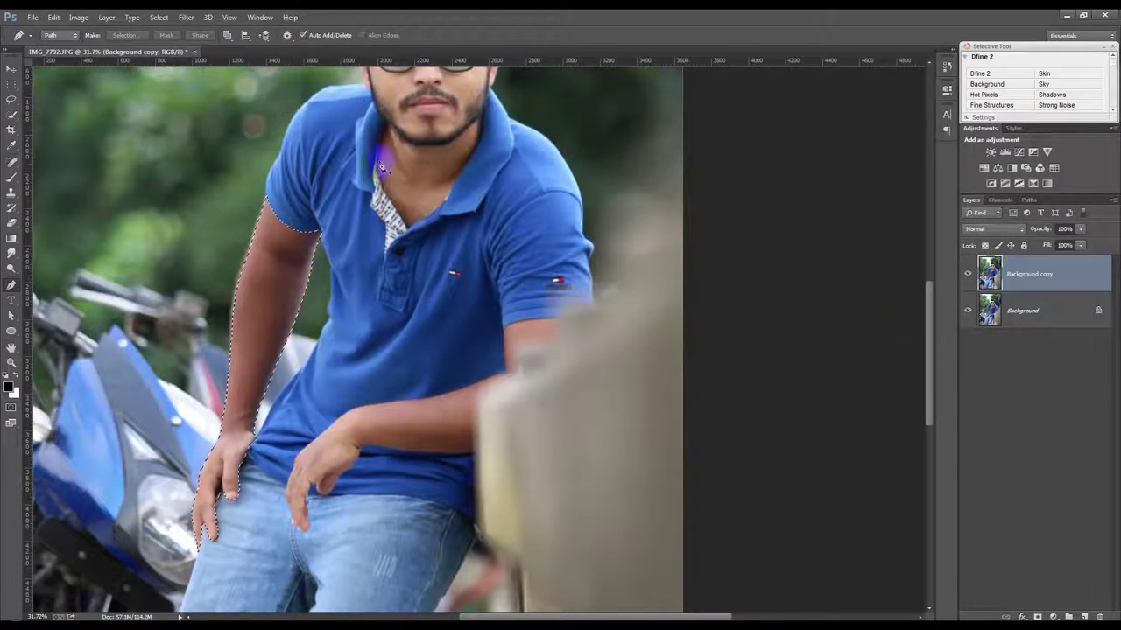
click(159, 17)
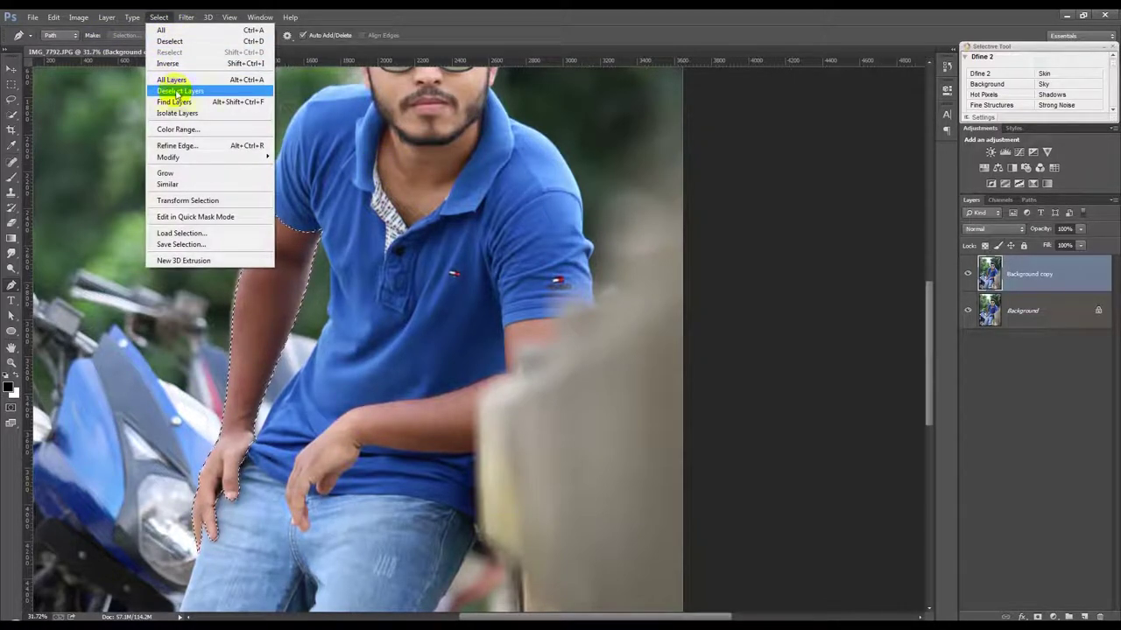
mouse_move(168, 157)
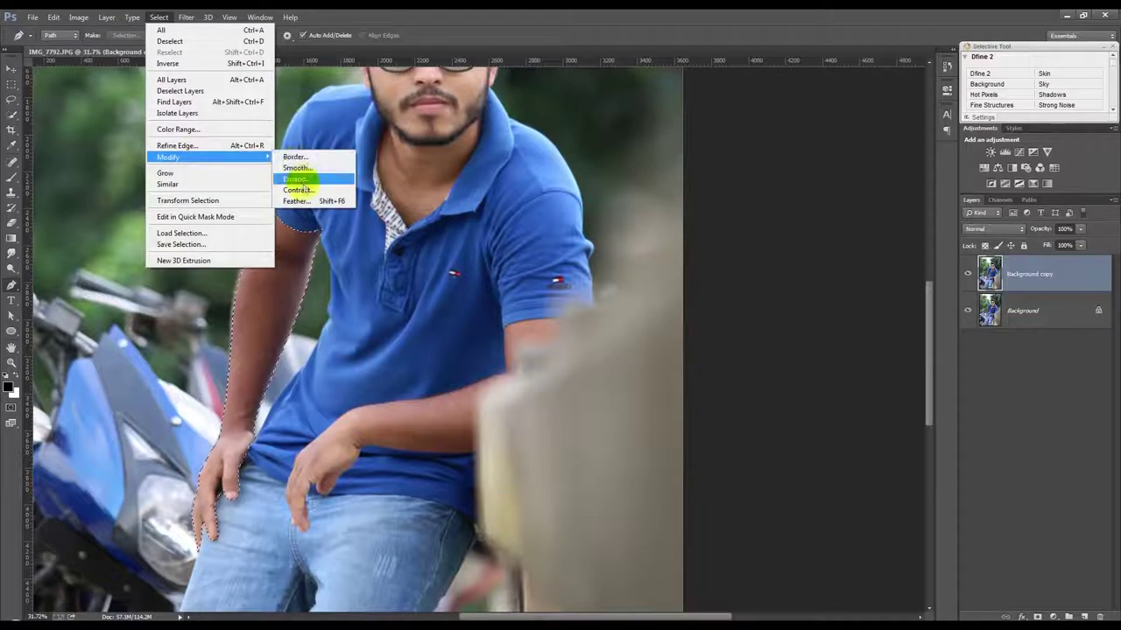
click(306, 192)
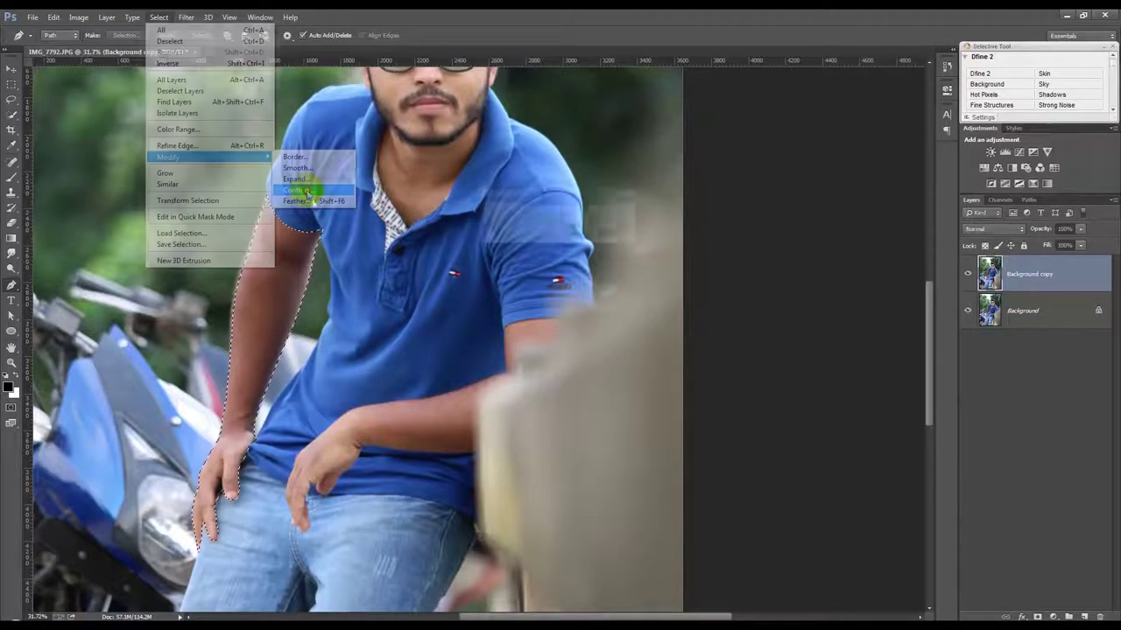
click(613, 233)
click(184, 18)
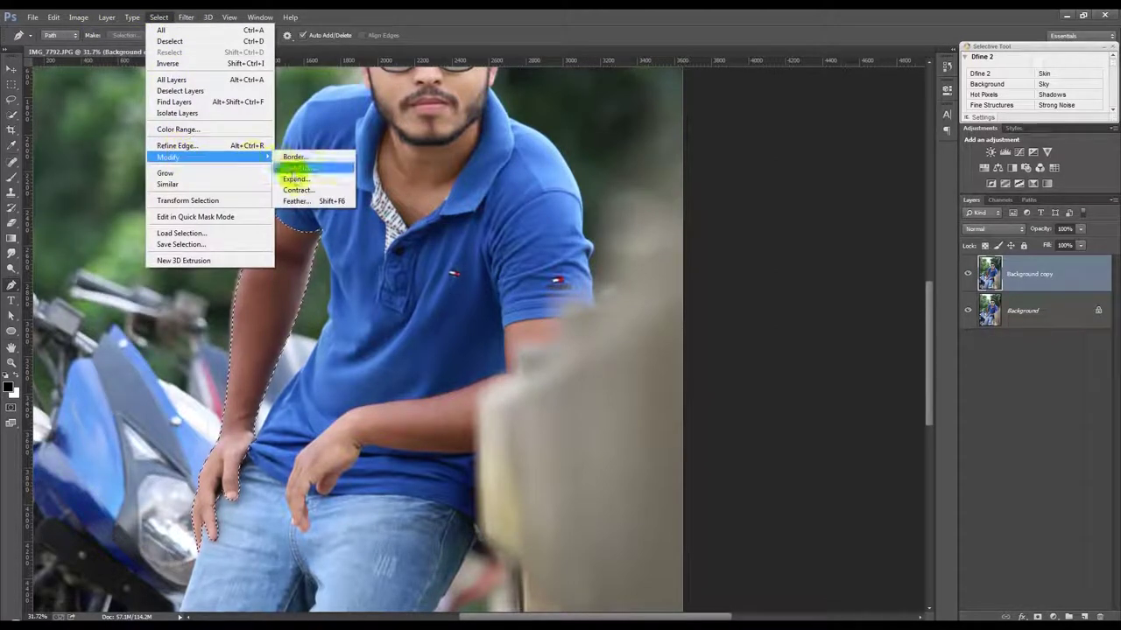
click(319, 201)
click(616, 217)
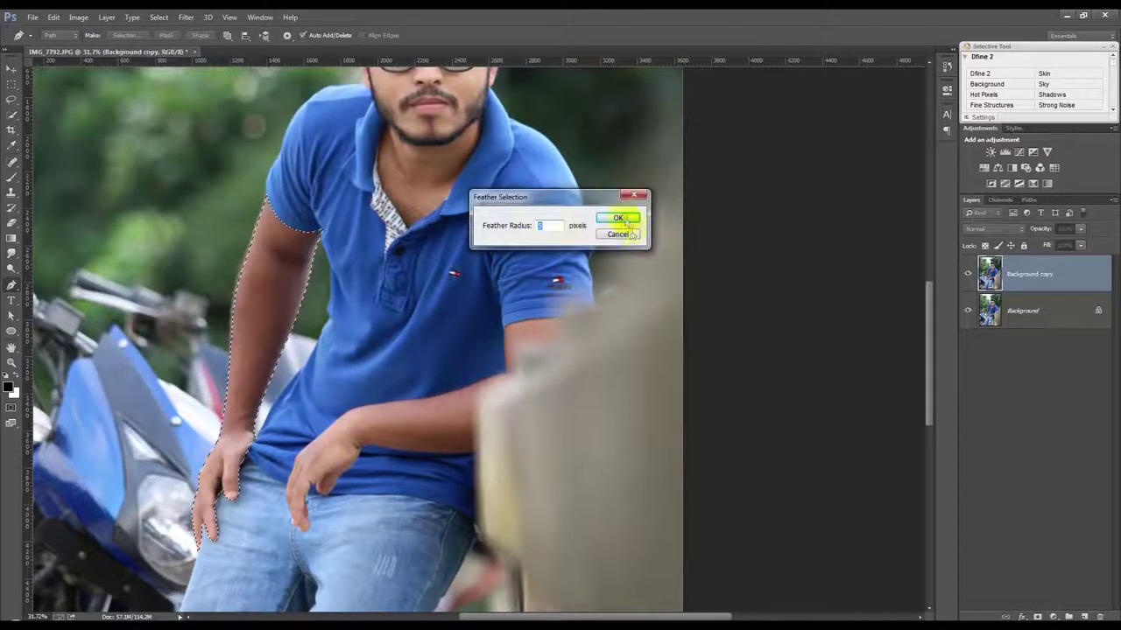
Copy the feathered arm to Layer 1 and hide Background copy and Background
key(ctrl+j)
click(969, 275)
click(12, 69)
click(968, 311)
click(968, 347)
Show the Background layers again, make Background copy active, and zoom in for the Pen tool
click(968, 347)
click(989, 311)
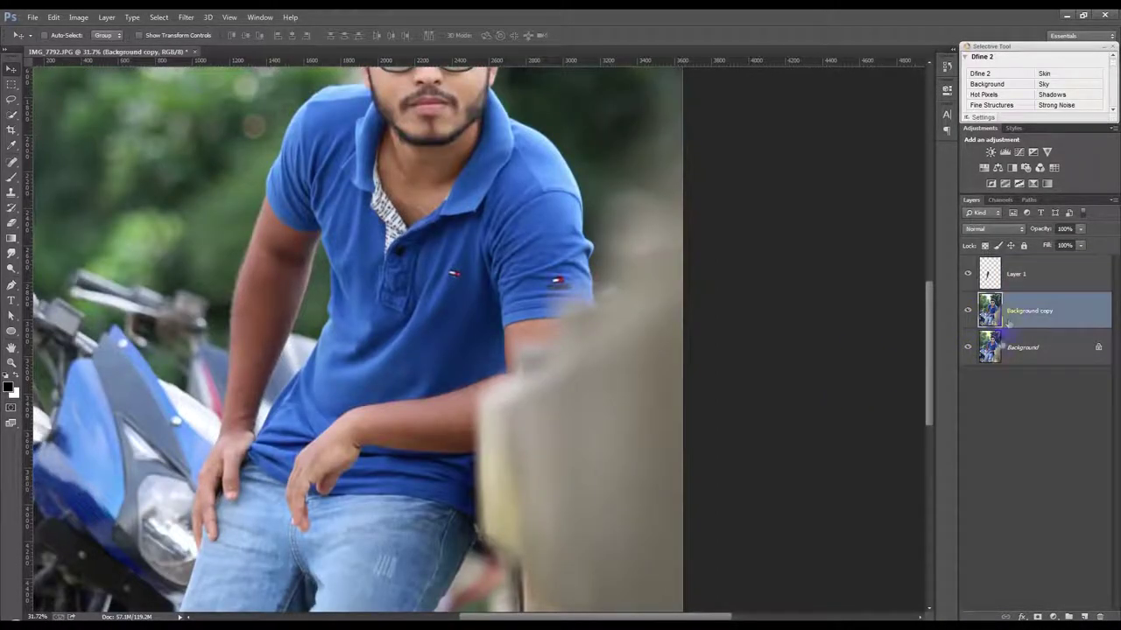
click(11, 284)
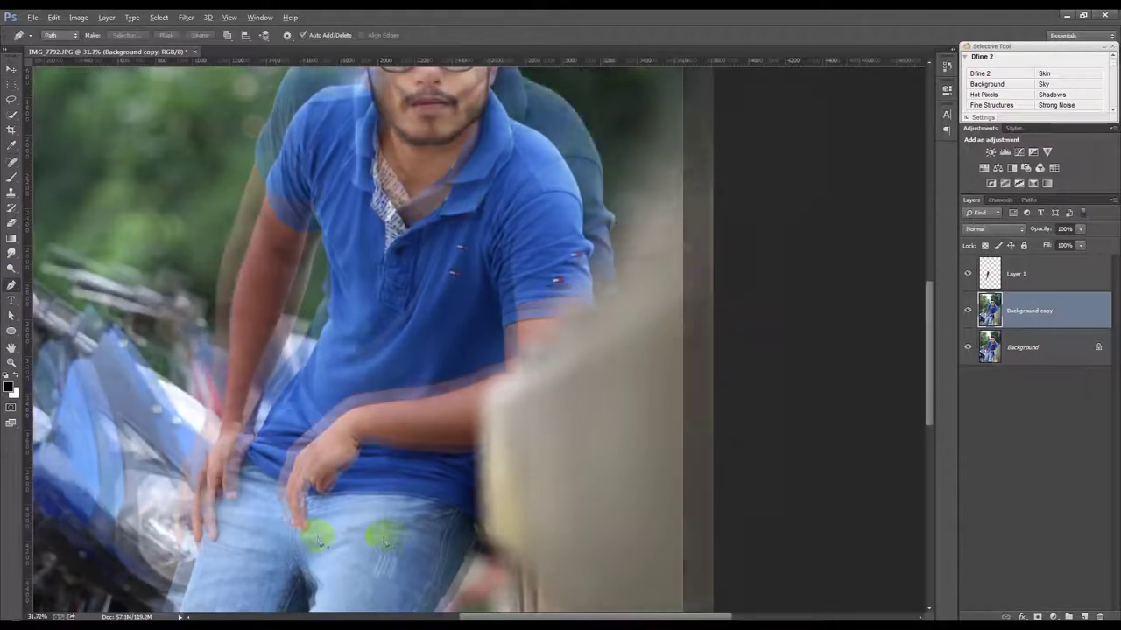
scroll(320, 543, up, 3)
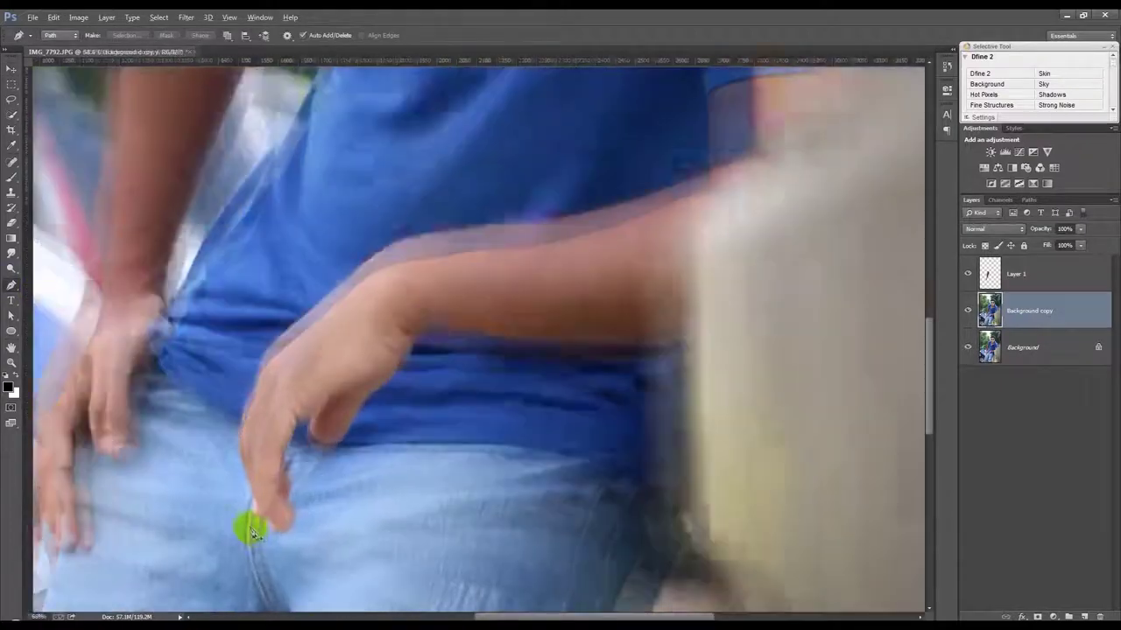
scroll(271, 520, up, 3)
scroll(313, 563, up, 3)
Start a new path at the fingertip and trace up the finger and back of the hand
drag(302, 554, 277, 507)
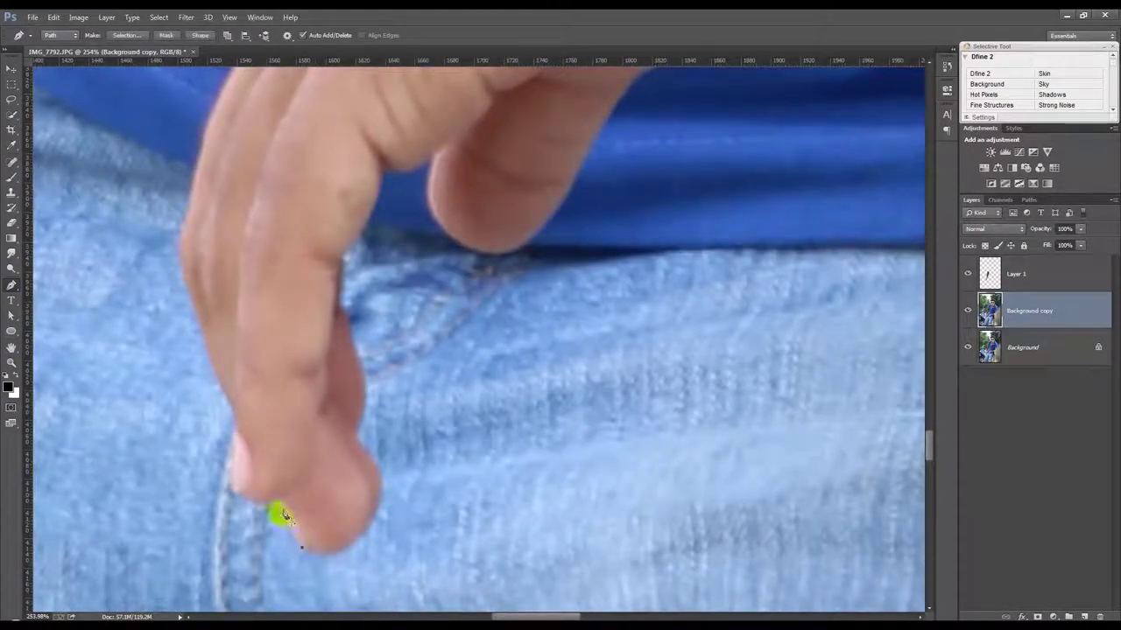
click(232, 481)
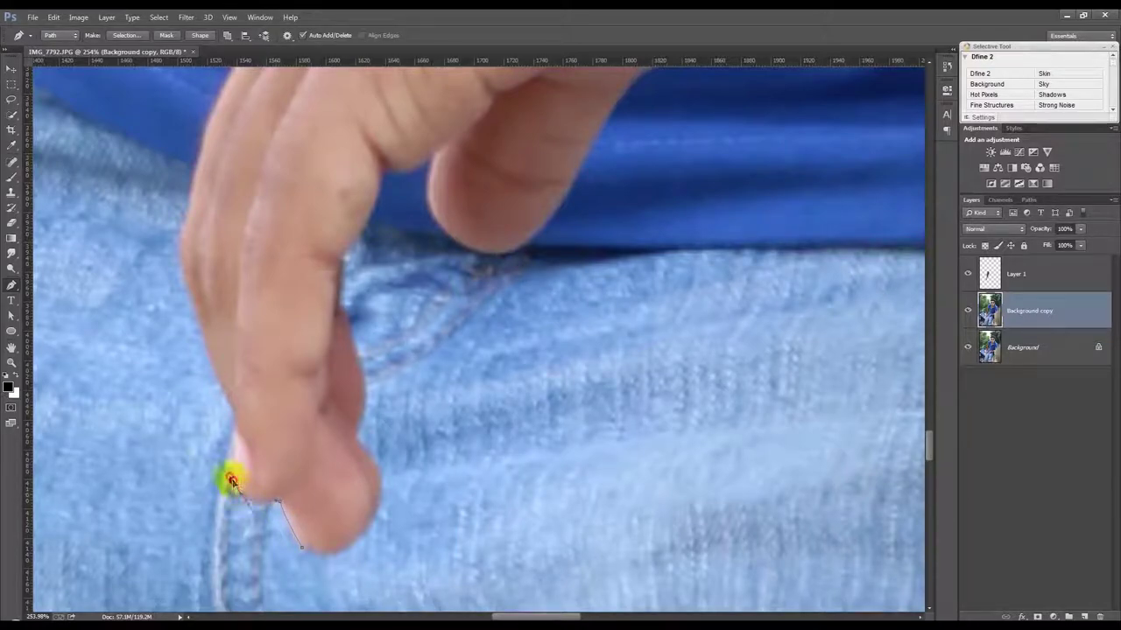
drag(228, 481, 235, 495)
click(234, 492)
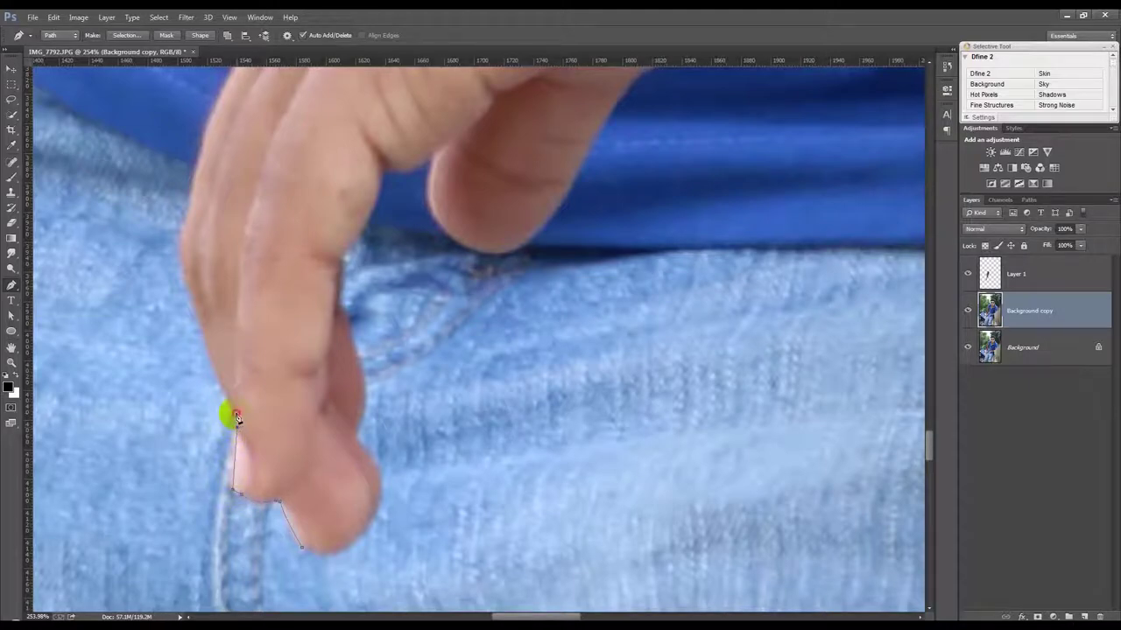
drag(184, 291, 178, 248)
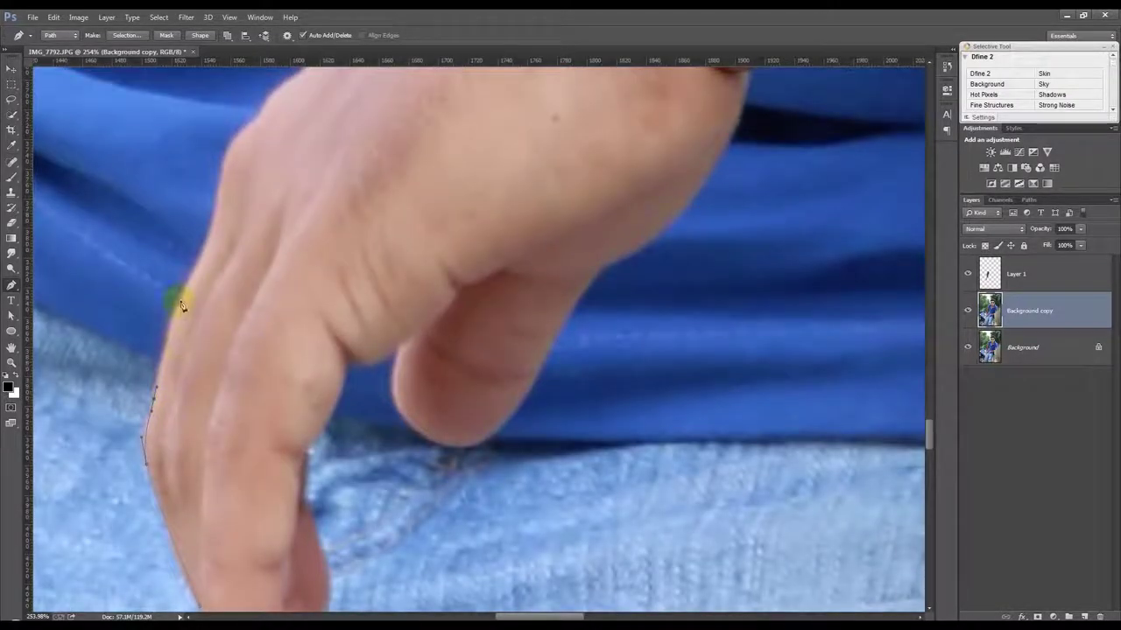
click(182, 303)
drag(218, 211, 223, 172)
drag(280, 107, 294, 98)
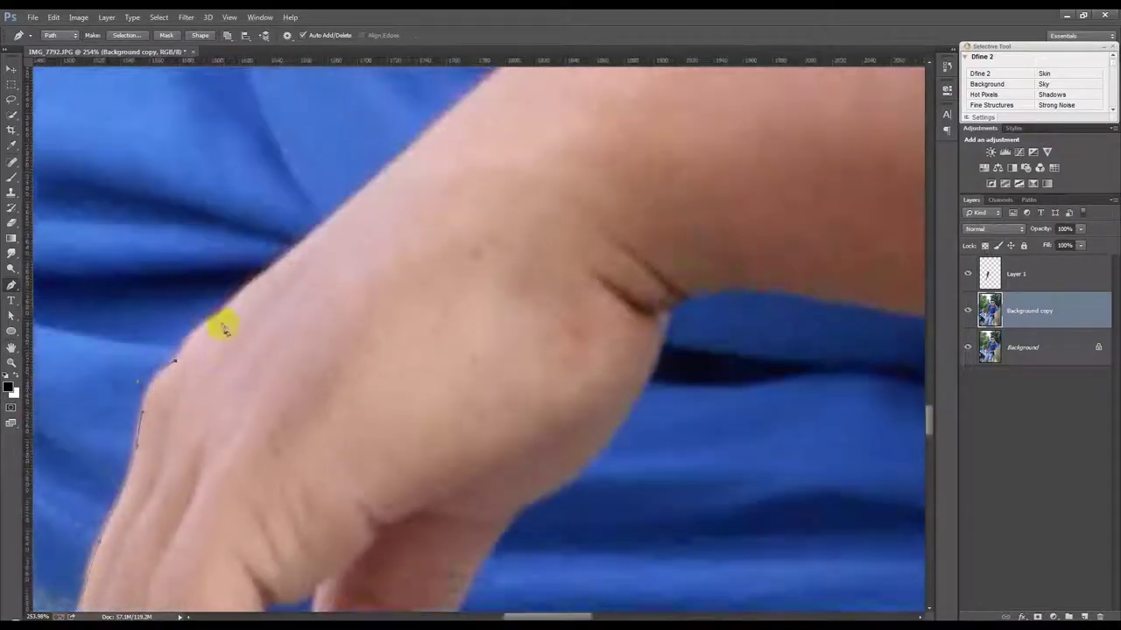
drag(248, 285, 251, 293)
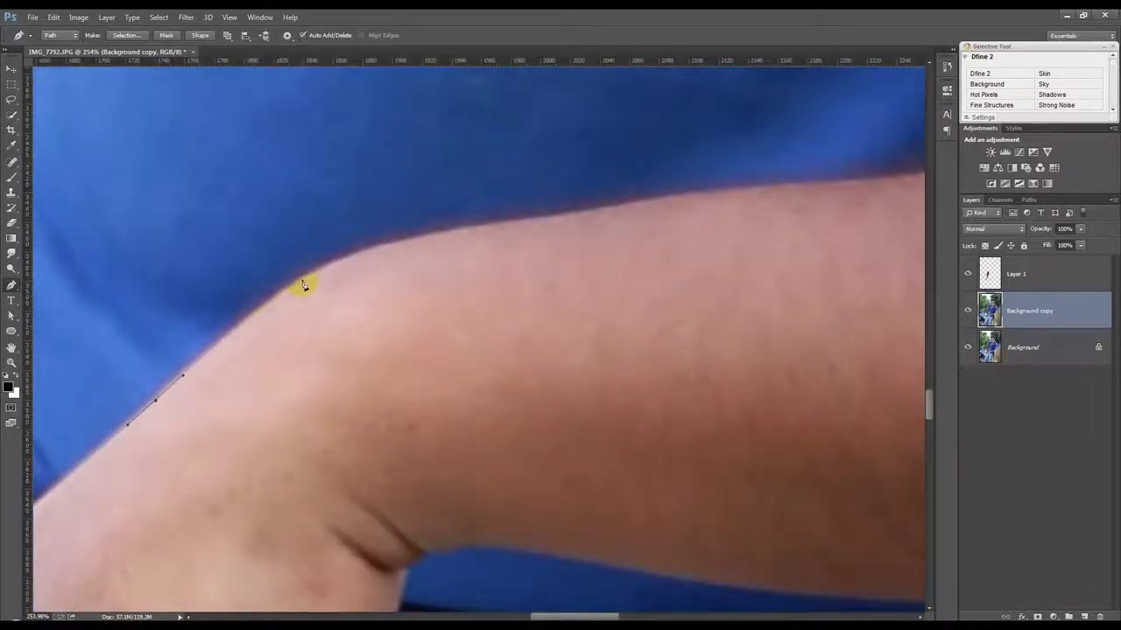
drag(304, 281, 345, 261)
Trace along the forearm edge against the wall up to the sleeve's far end
drag(569, 220, 766, 192)
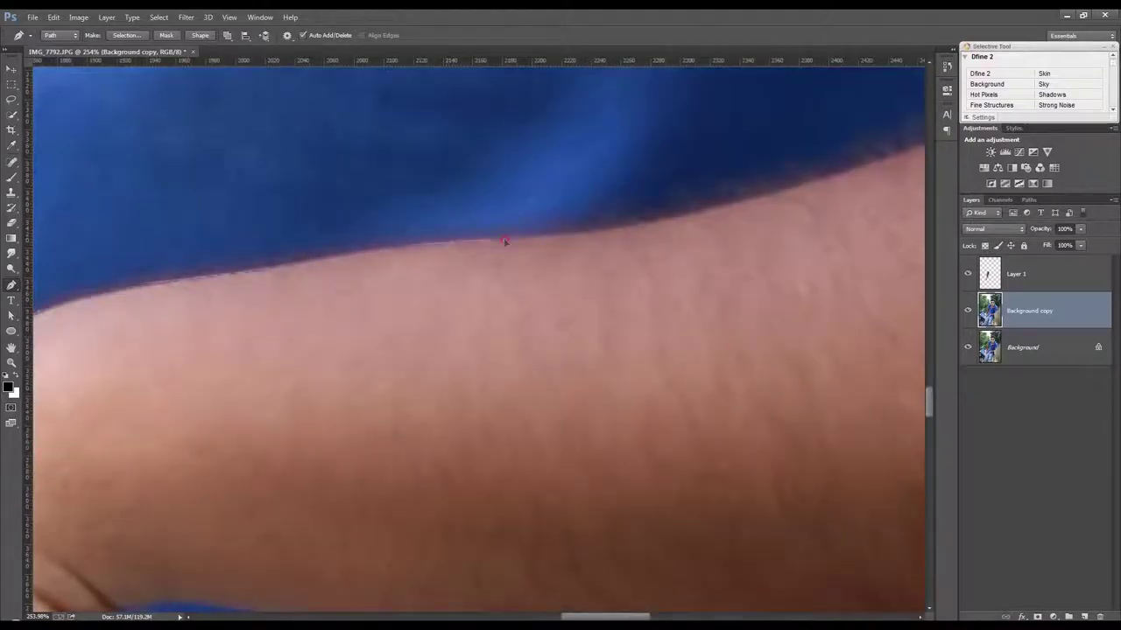
click(533, 234)
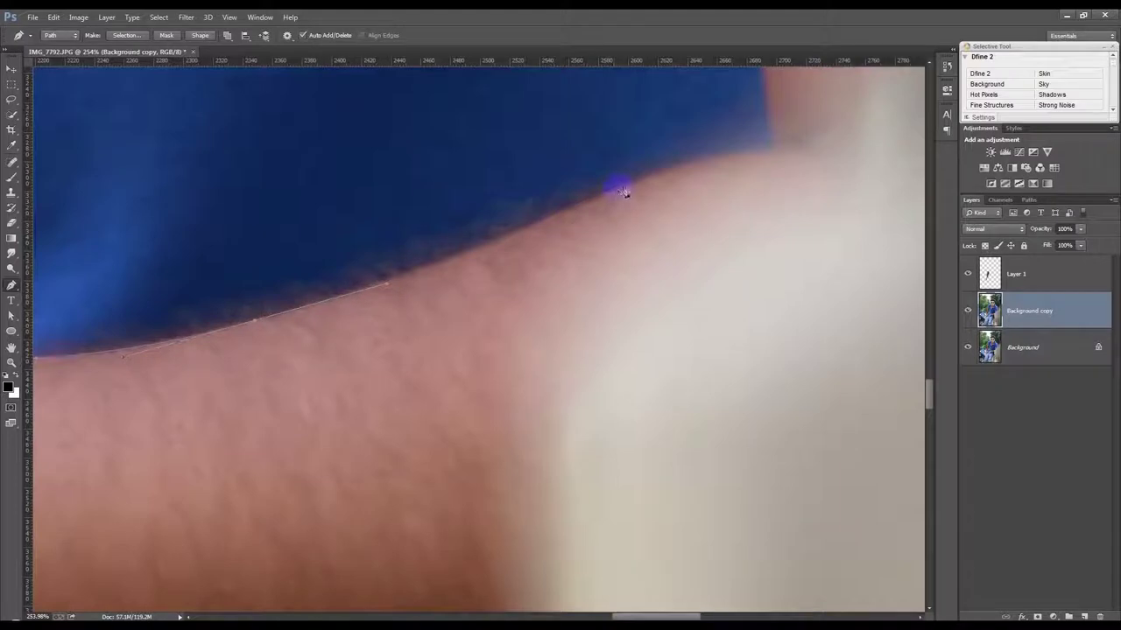
click(625, 185)
click(625, 186)
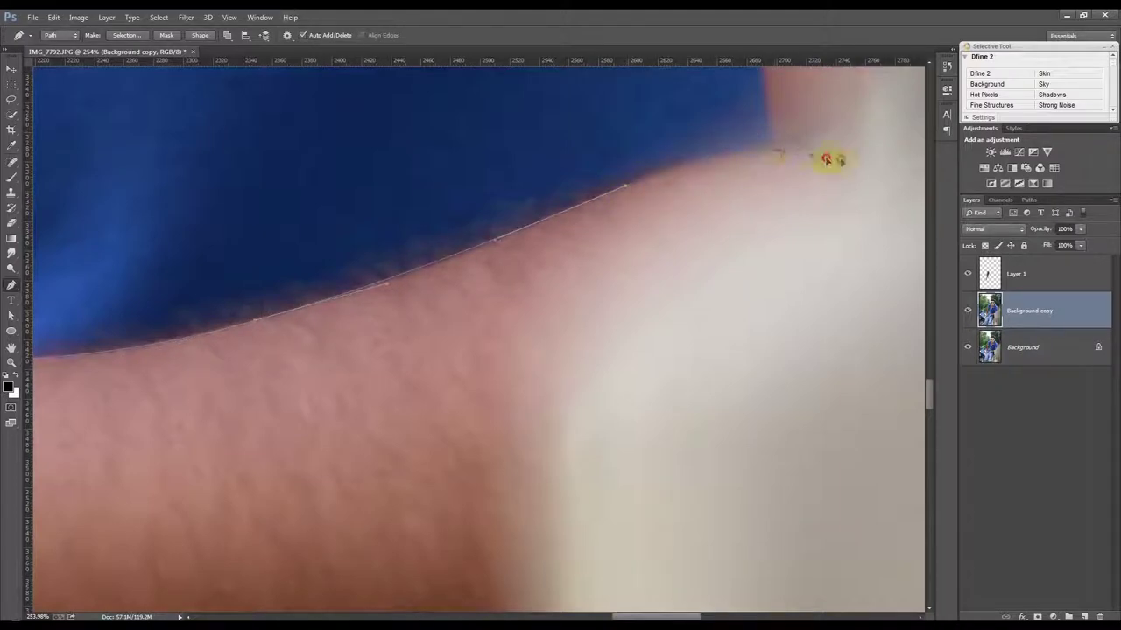
mouse_move(775, 152)
mouse_down()
mouse_move(795, 154)
mouse_move(350, 478)
mouse_up()
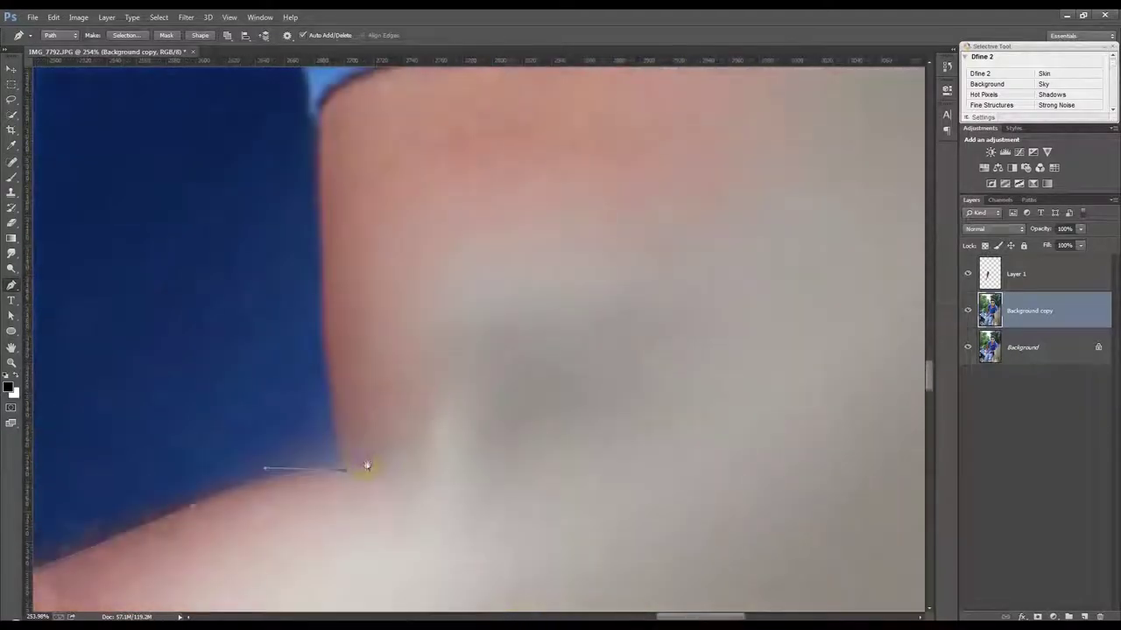
click(347, 476)
click(332, 383)
click(325, 128)
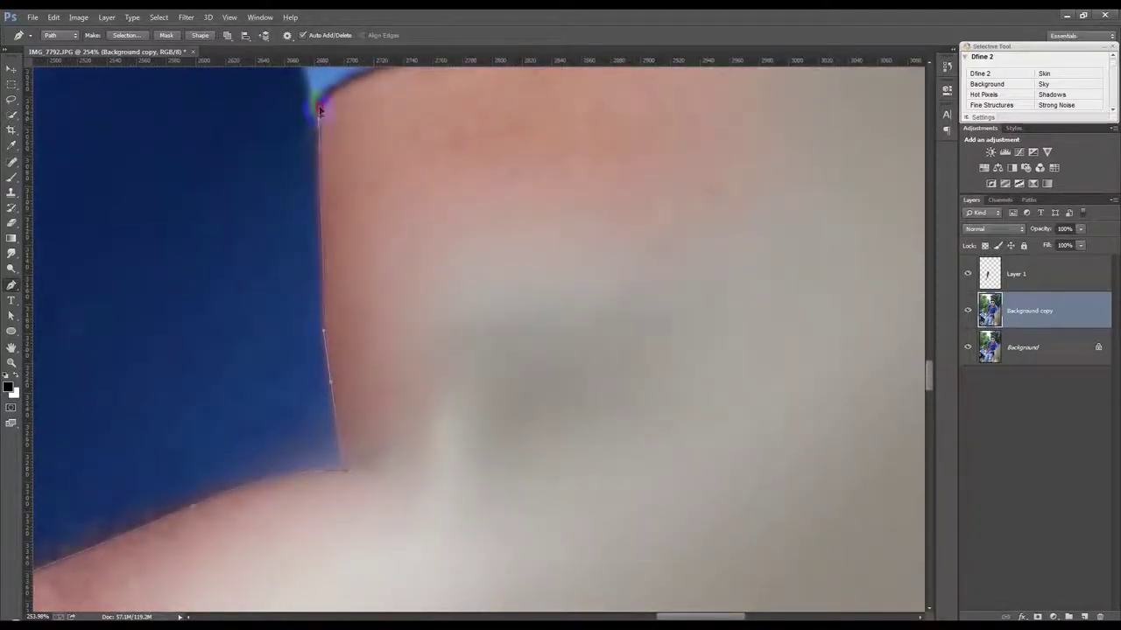
drag(395, 108, 301, 323)
click(312, 299)
click(402, 277)
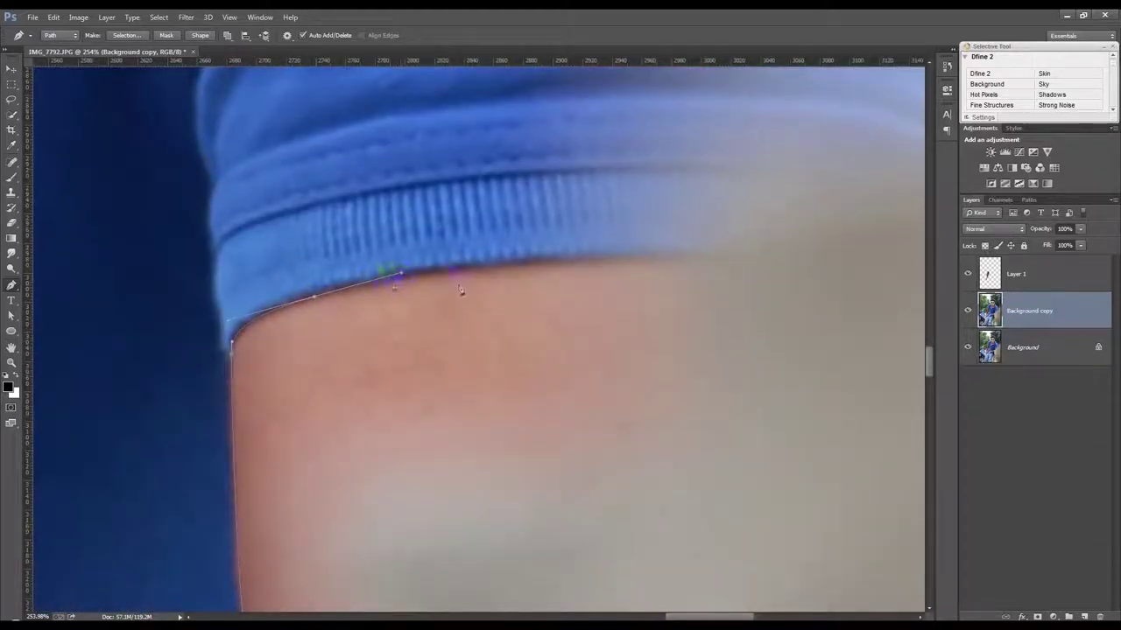
click(681, 260)
scroll(910, 251, right, 3)
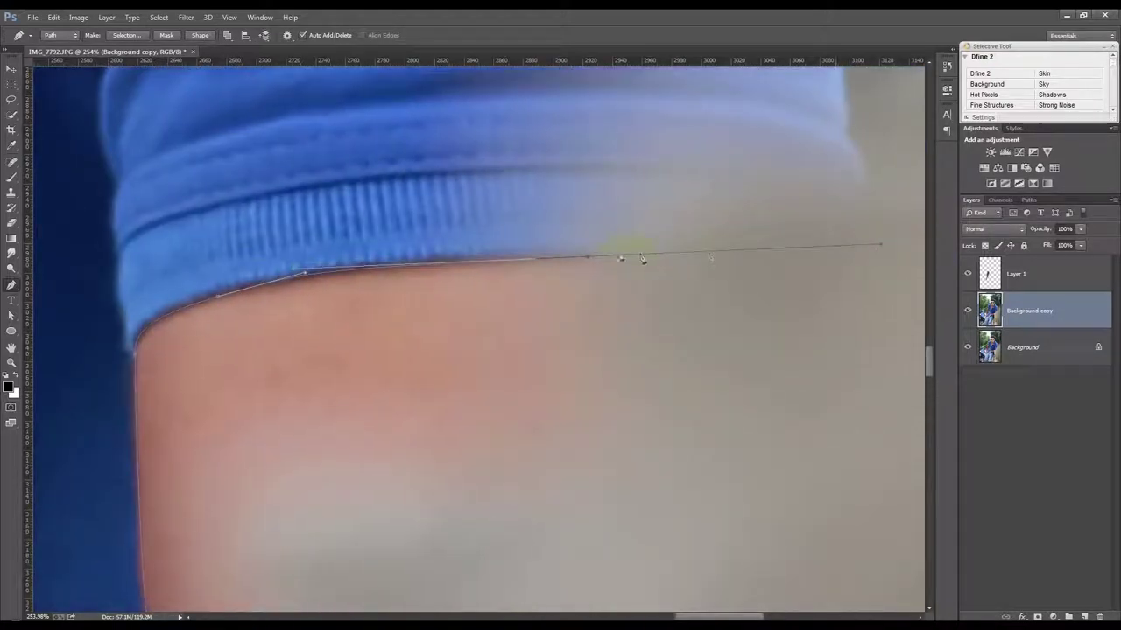
Undo the misplaced segment and trace down the arm's outer edge to the shirt edge
key(ctrl+z)
scroll(525, 457, down, 5)
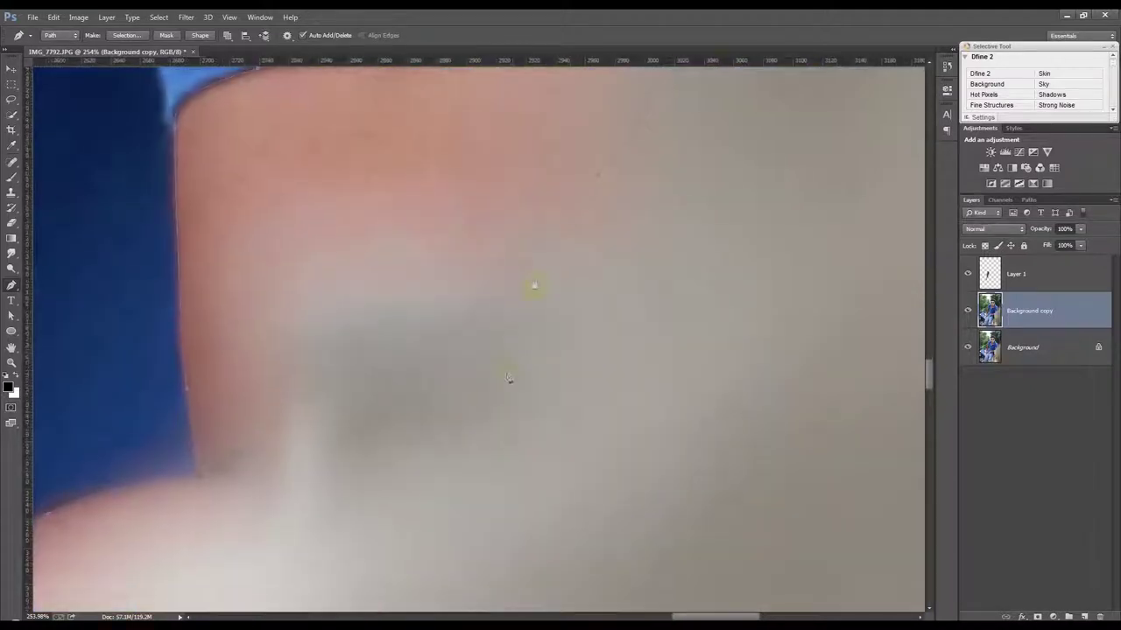
drag(471, 279, 396, 276)
drag(480, 306, 387, 303)
drag(313, 359, 303, 403)
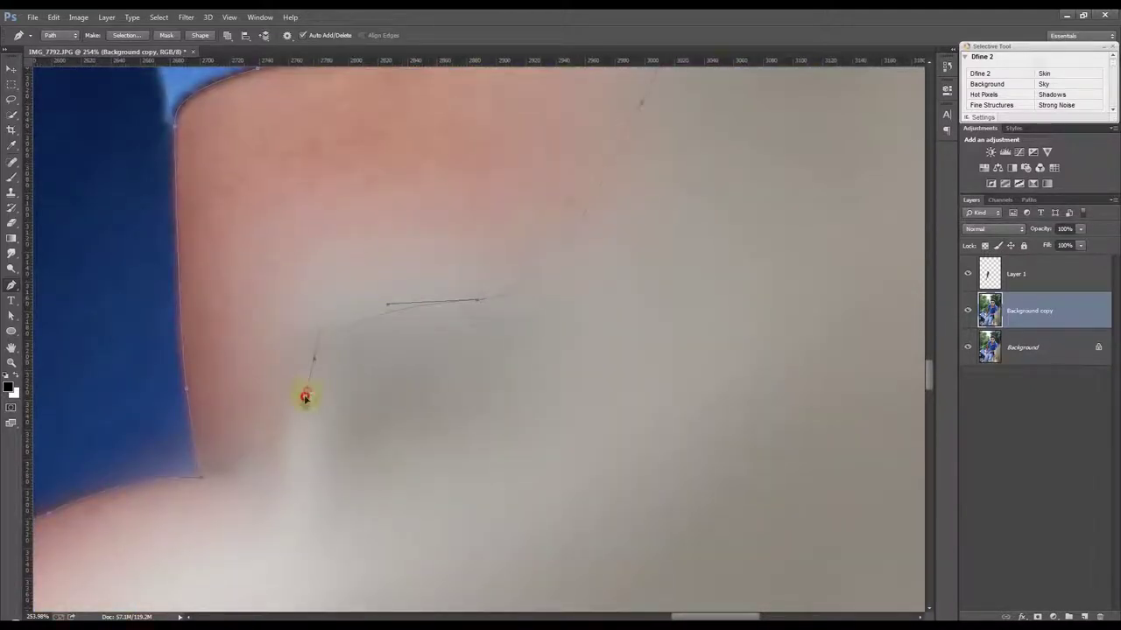
click(276, 519)
drag(273, 518, 495, 219)
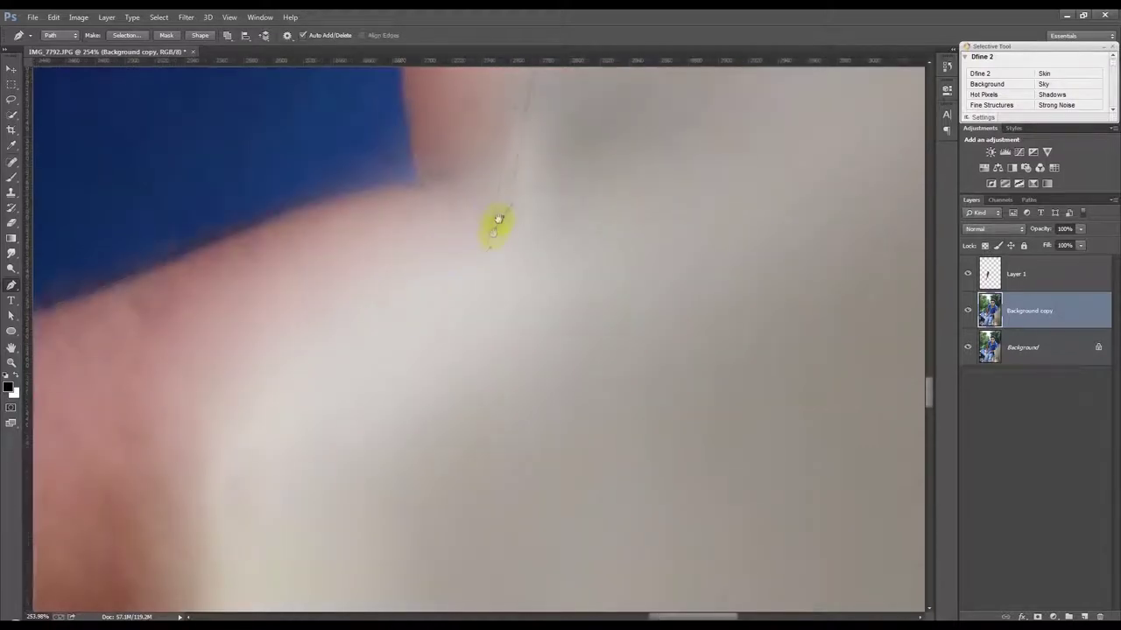
drag(258, 381, 220, 462)
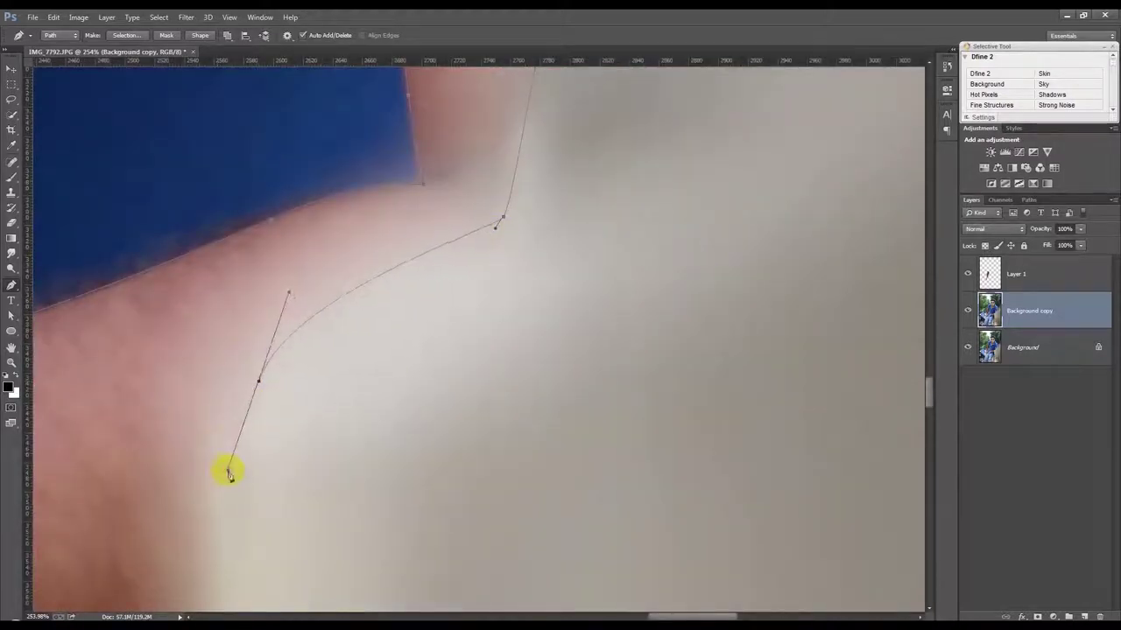
drag(225, 590, 499, 208)
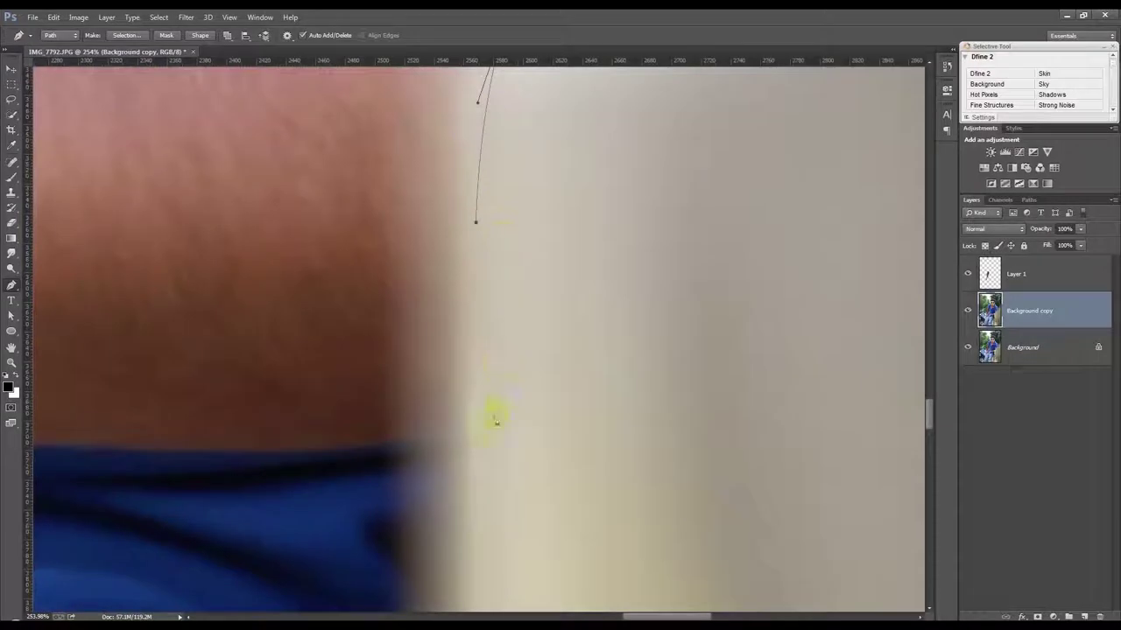
mouse_move(469, 446)
mouse_down()
mouse_move(335, 438)
mouse_move(499, 466)
mouse_up()
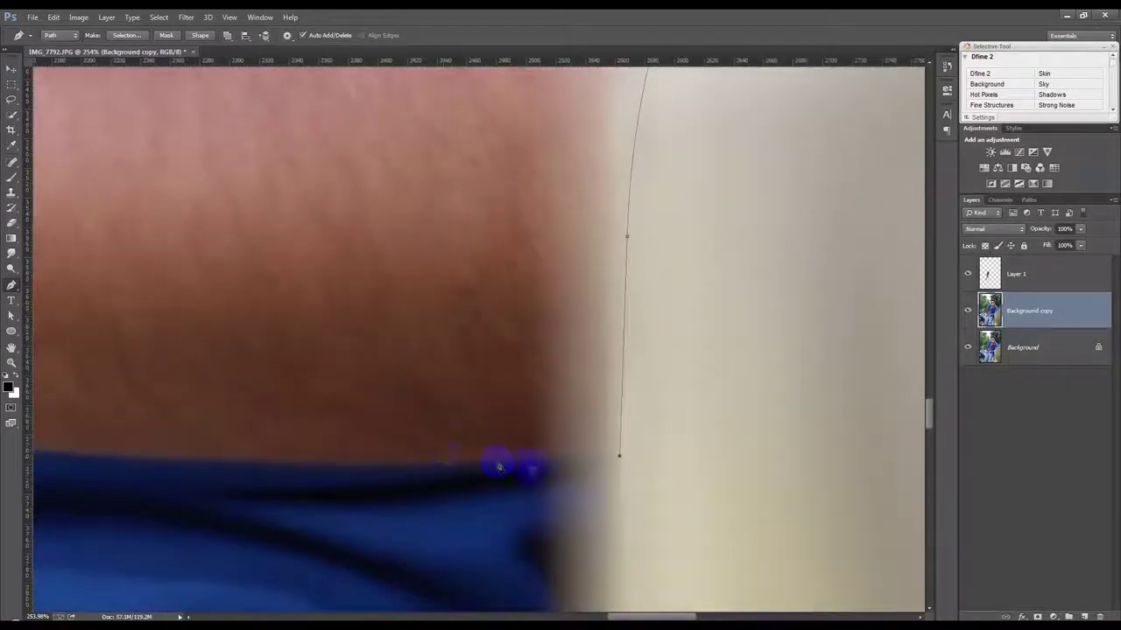
click(621, 448)
mouse_move(365, 462)
mouse_down()
mouse_move(237, 458)
mouse_move(618, 525)
mouse_up()
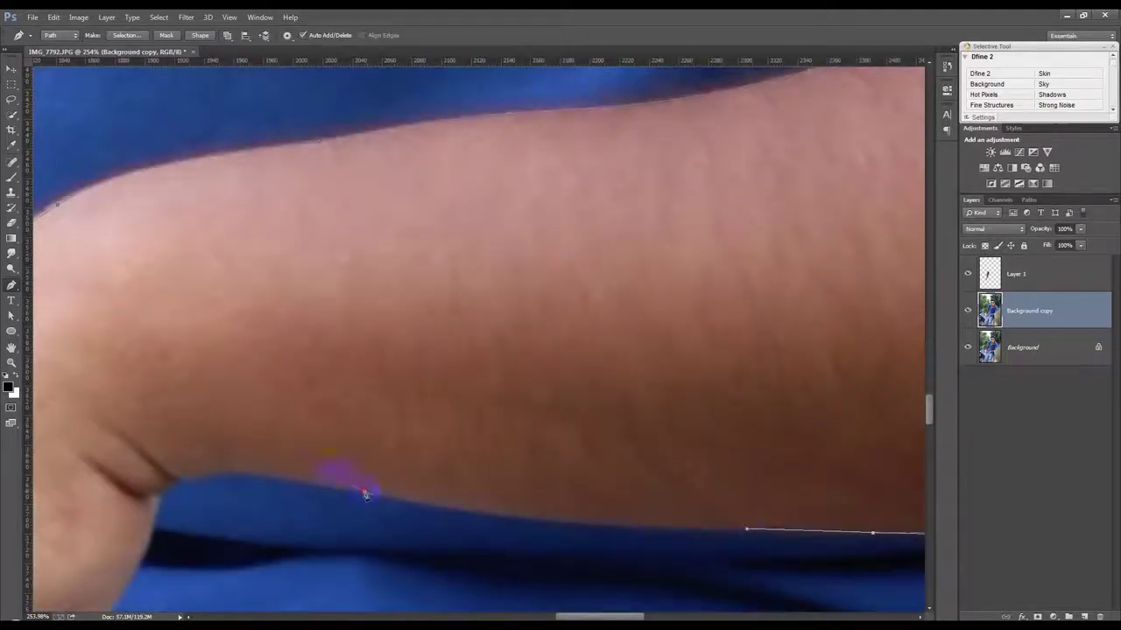
Trace the forearm underside, wrist crease and hand edge around to the finger
drag(365, 493, 207, 455)
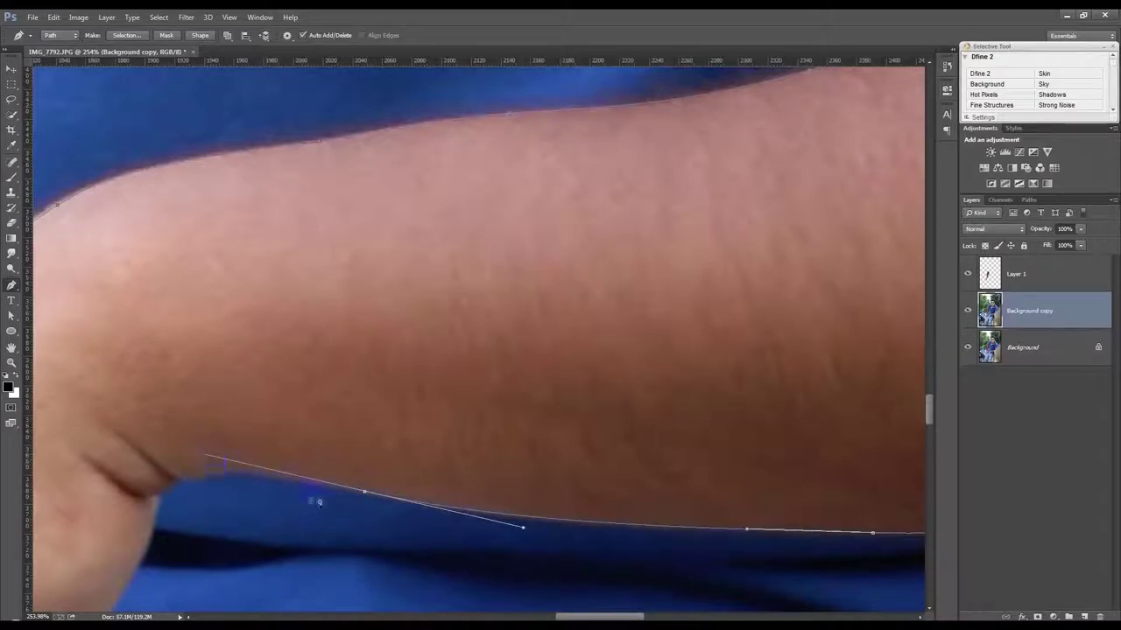
alt+click(360, 493)
drag(177, 482, 157, 499)
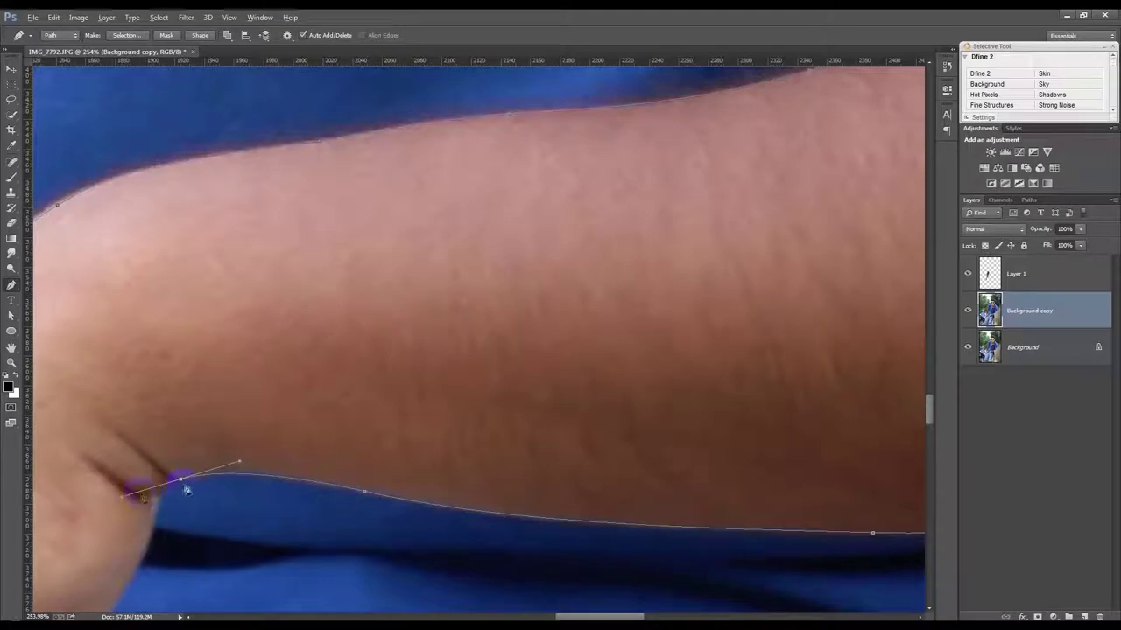
drag(151, 500, 320, 251)
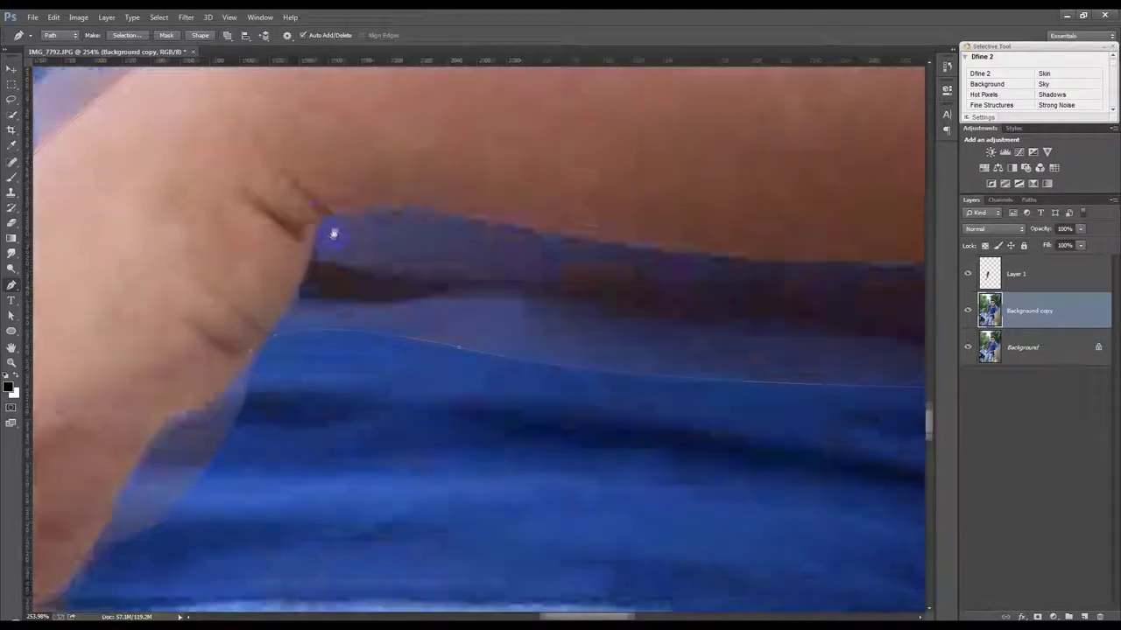
click(290, 305)
drag(236, 371, 193, 406)
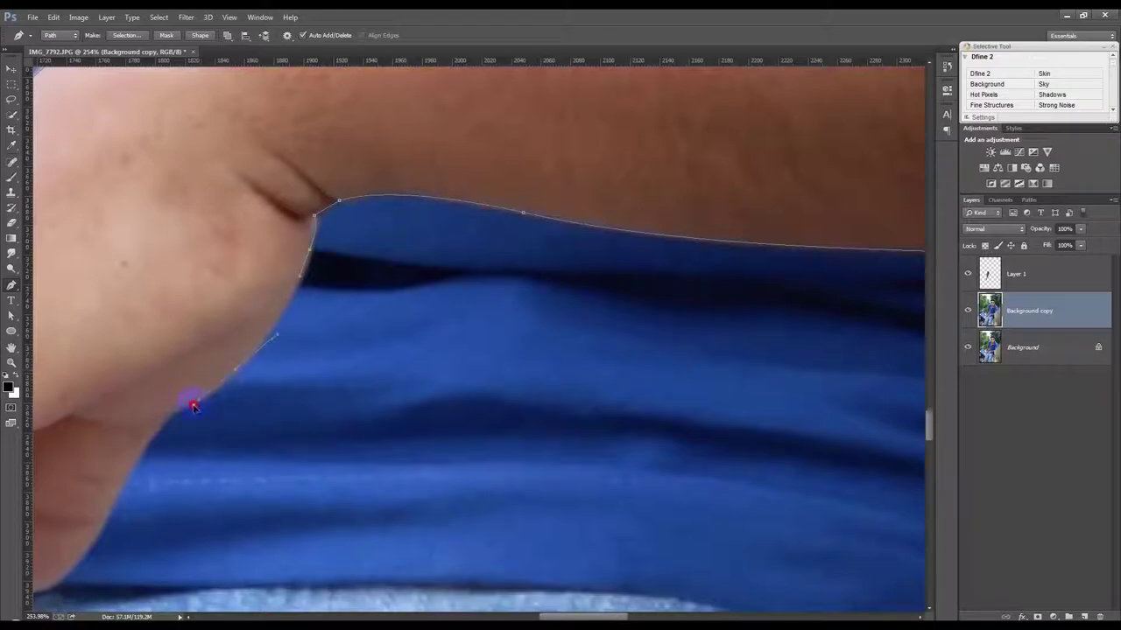
click(165, 425)
drag(156, 443, 136, 473)
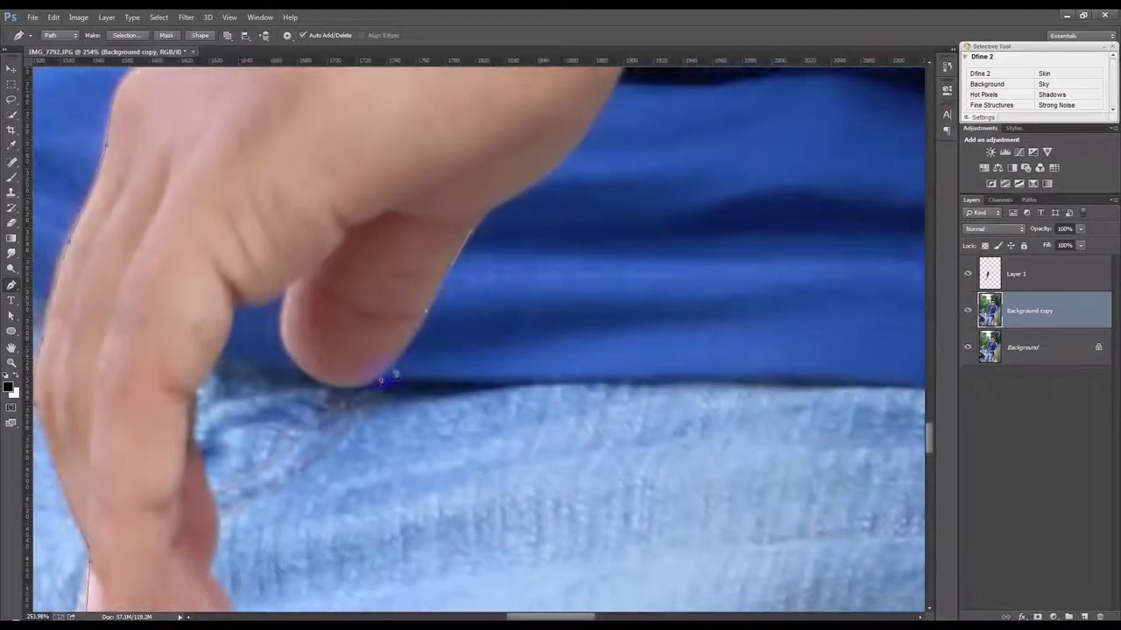
drag(317, 381, 297, 379)
drag(288, 282, 300, 238)
drag(289, 295, 243, 304)
Outline the finger down to the fingertip resting on the jeans, then zoom out
mouse_move(194, 401)
mouse_down()
mouse_move(354, 248)
mouse_move(366, 277)
mouse_move(358, 374)
mouse_up()
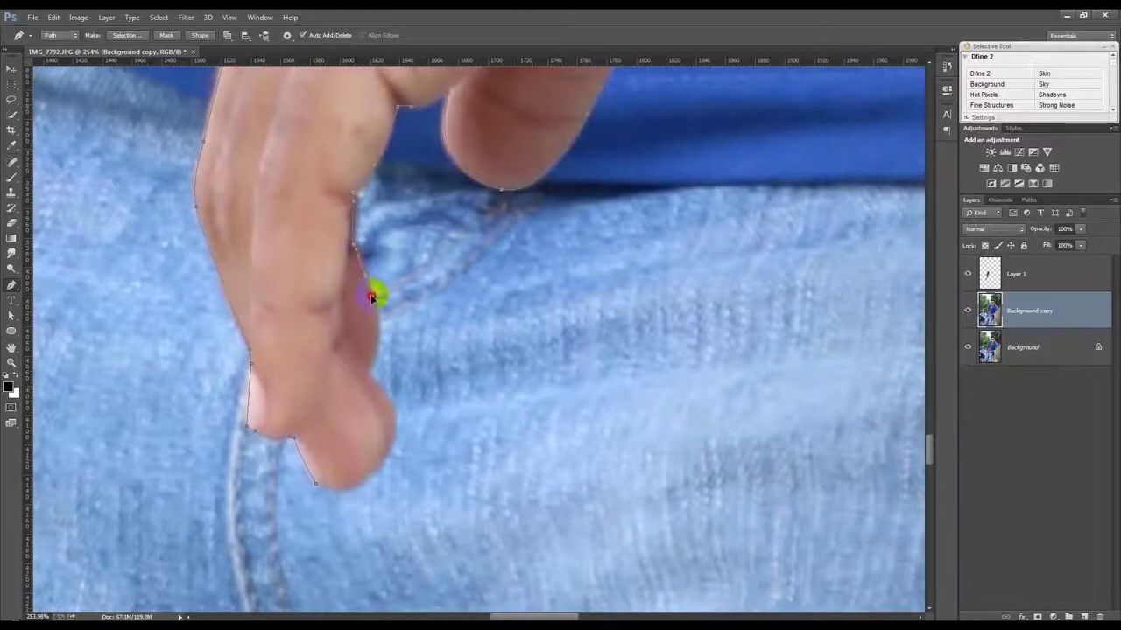
click(367, 374)
drag(370, 377, 371, 371)
drag(397, 404, 374, 473)
click(302, 477)
drag(301, 477, 288, 468)
scroll(388, 438, down, 5)
scroll(389, 422, down, 4)
Convert the arm outline to a feathered selection and copy it onto a new Layer 2
key(ctrl+Return)
click(159, 17)
mouse_move(168, 156)
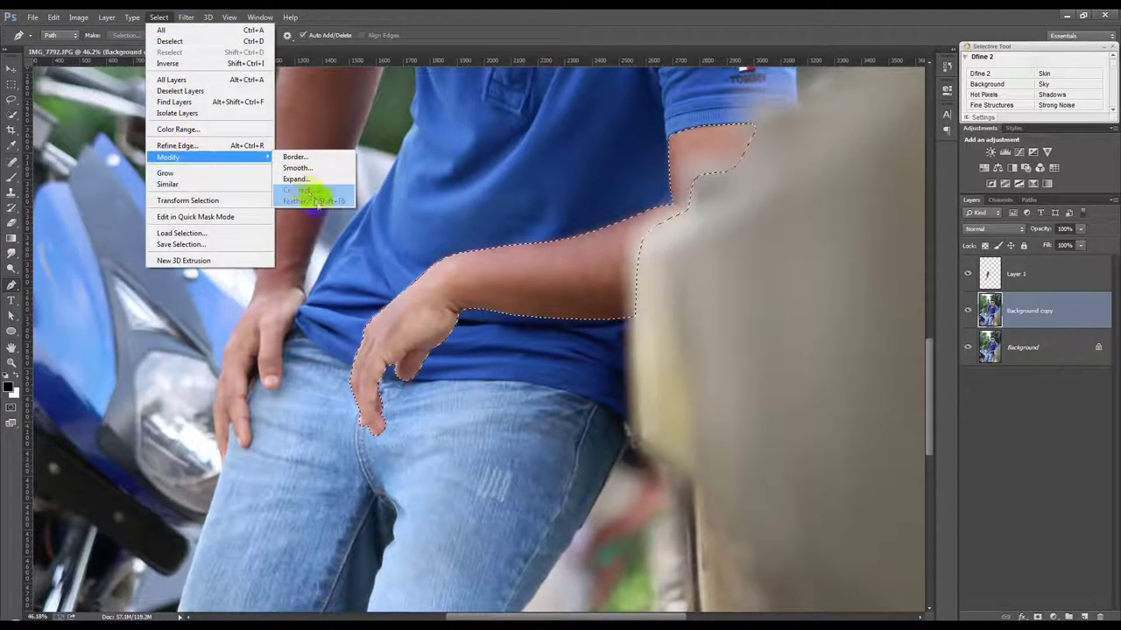
click(318, 201)
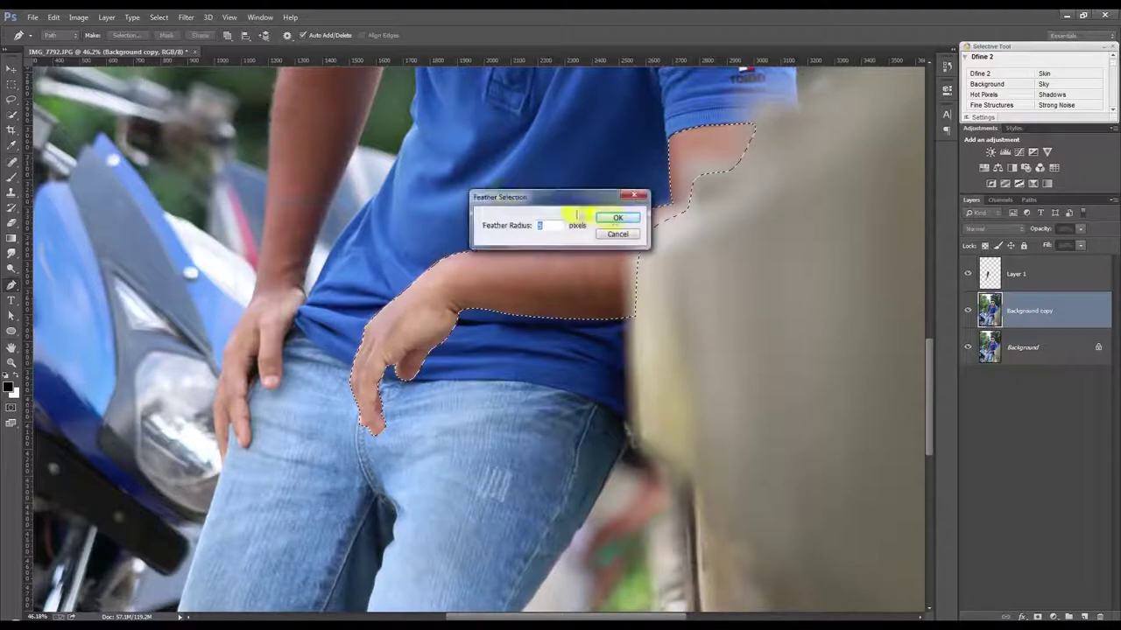
click(618, 216)
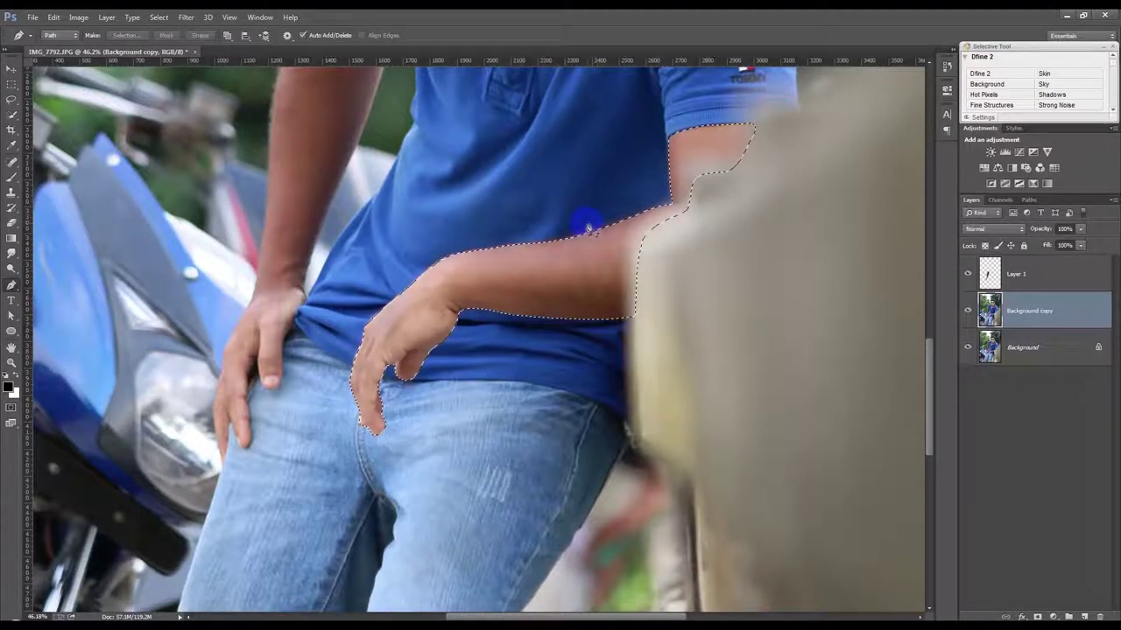
key(ctrl+j)
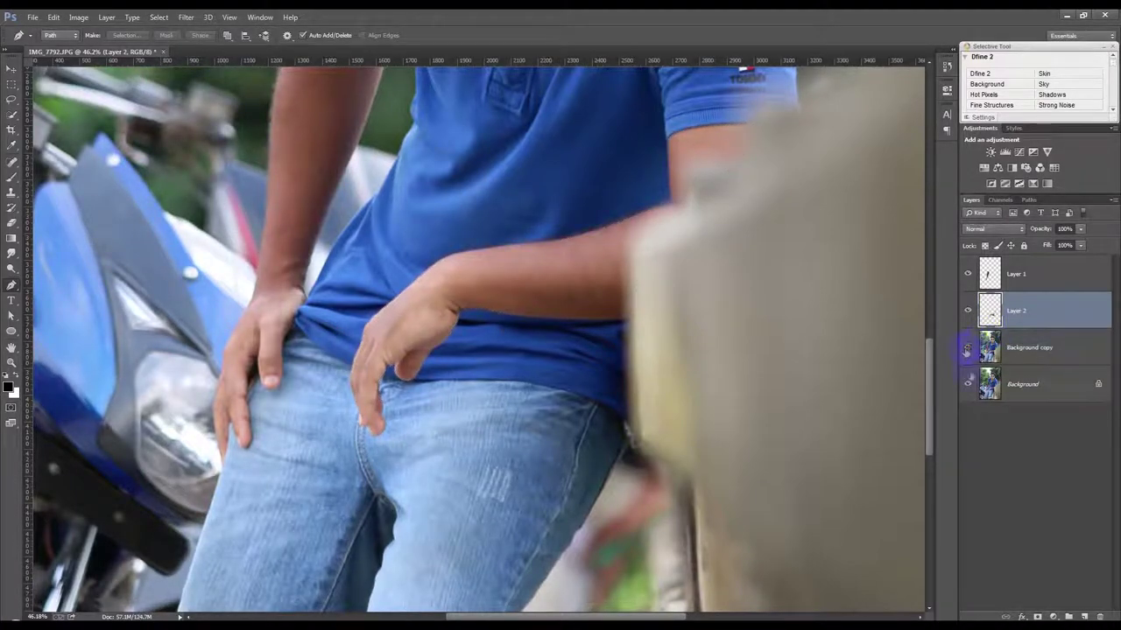
Hide the Background layer, then show and select Background copy
click(969, 385)
click(968, 348)
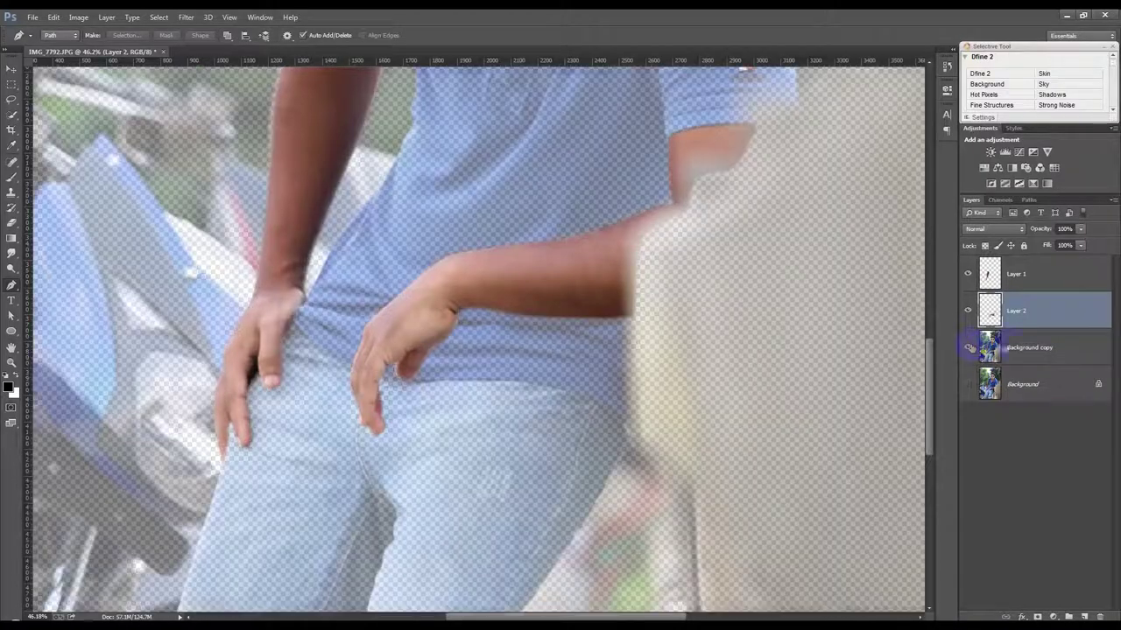
click(1007, 347)
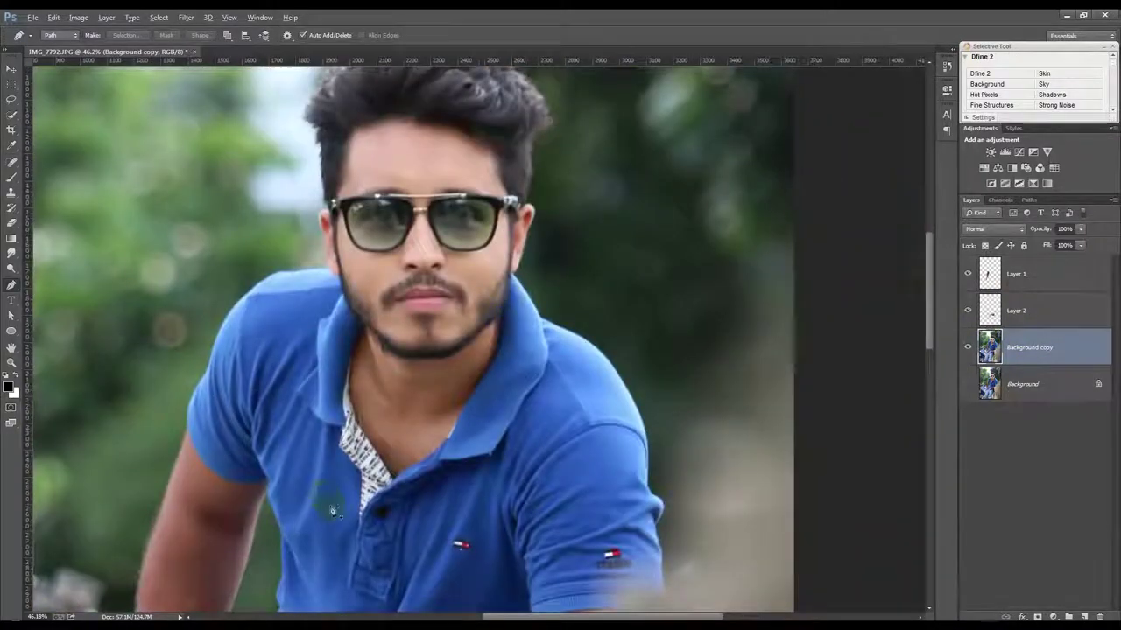
Trace a new pen path from the shirt placket up the left neck edge and along the jaw toward the ear
scroll(324, 500, up, 3)
scroll(380, 438, up, 3)
scroll(426, 488, up, 3)
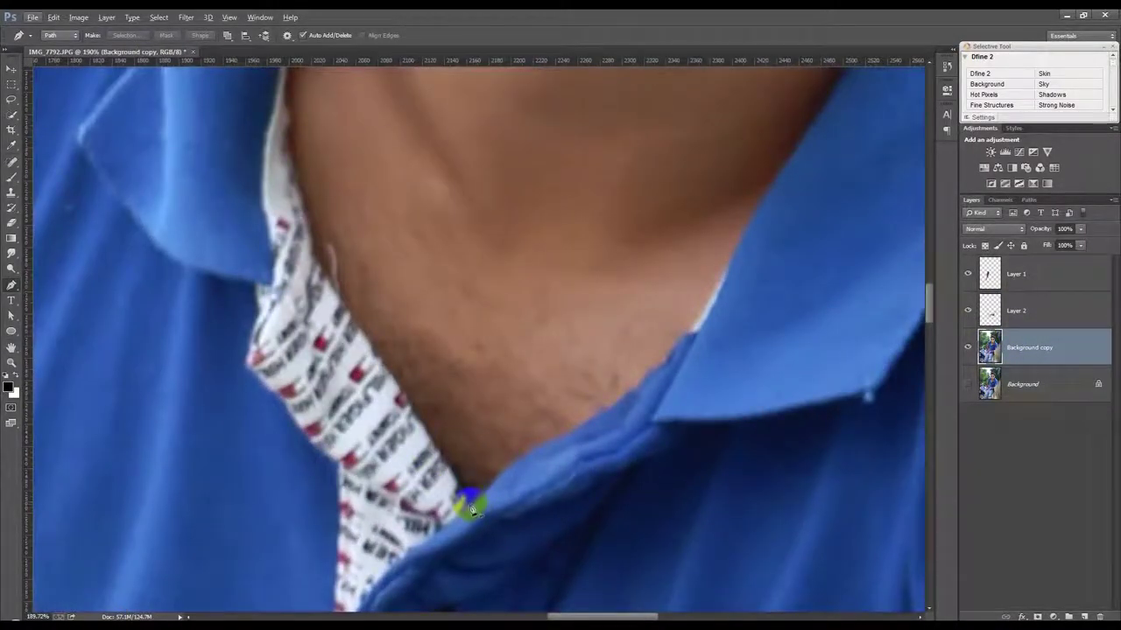
click(469, 503)
drag(354, 324, 325, 287)
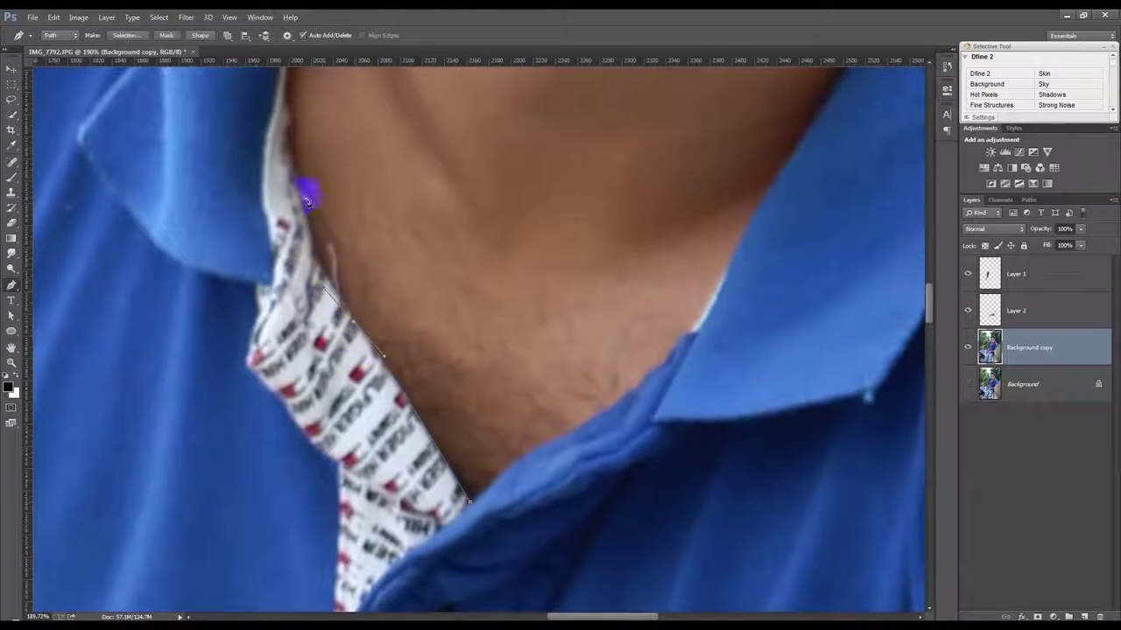
mouse_move(293, 144)
mouse_down()
mouse_move(294, 107)
mouse_move(270, 300)
mouse_up()
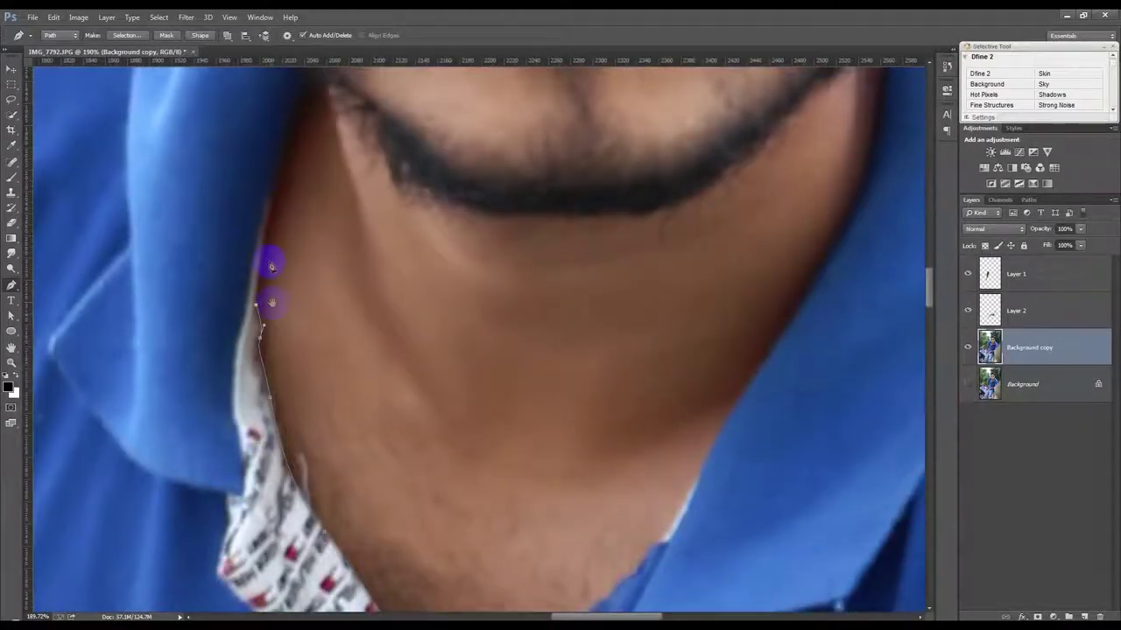
mouse_move(276, 186)
mouse_down()
mouse_move(290, 130)
mouse_move(265, 453)
mouse_up()
click(276, 371)
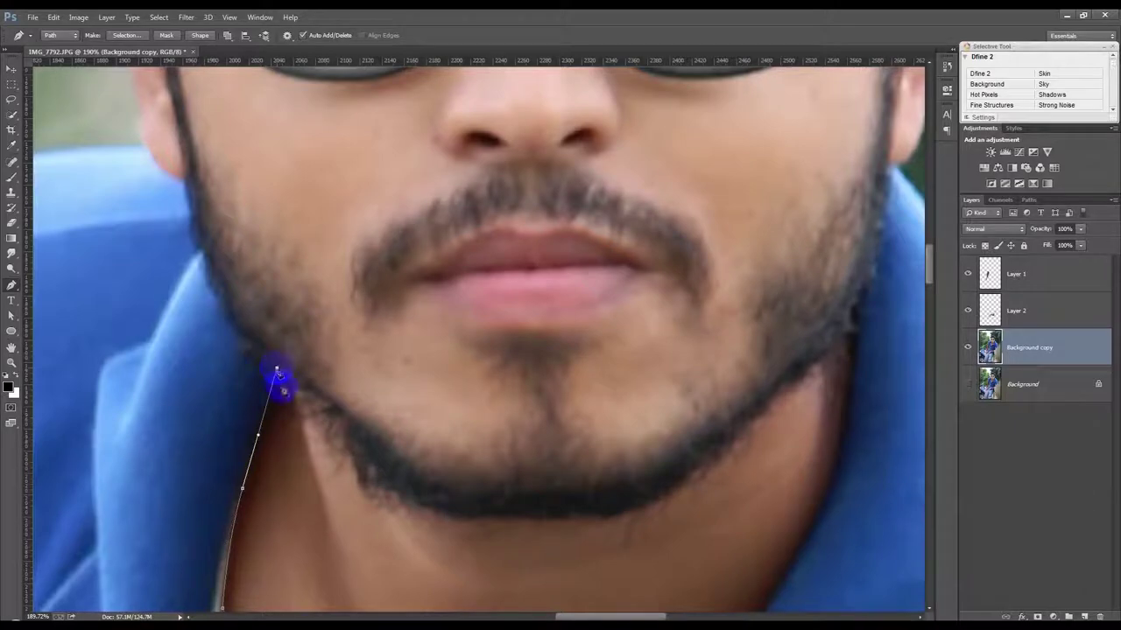
mouse_move(200, 232)
mouse_down()
mouse_move(188, 182)
mouse_move(341, 486)
mouse_up()
mouse_move(290, 452)
mouse_down()
mouse_move(271, 403)
mouse_move(281, 400)
mouse_up()
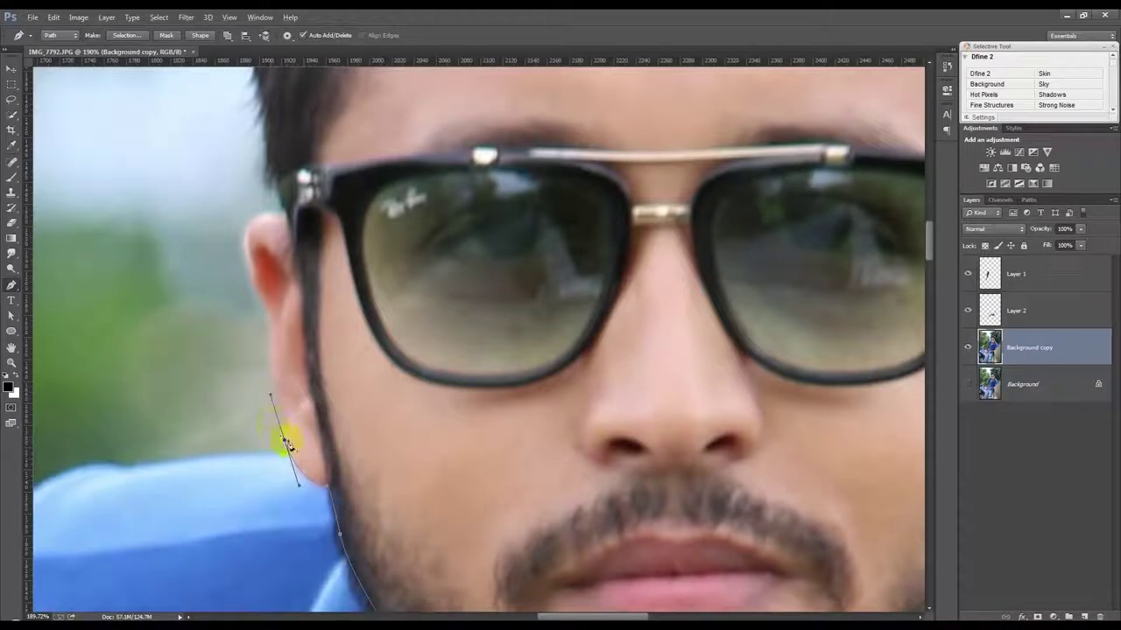
Continue the pen path around the left ear and along the face to the glasses arm
click(270, 361)
click(272, 330)
drag(260, 289, 252, 287)
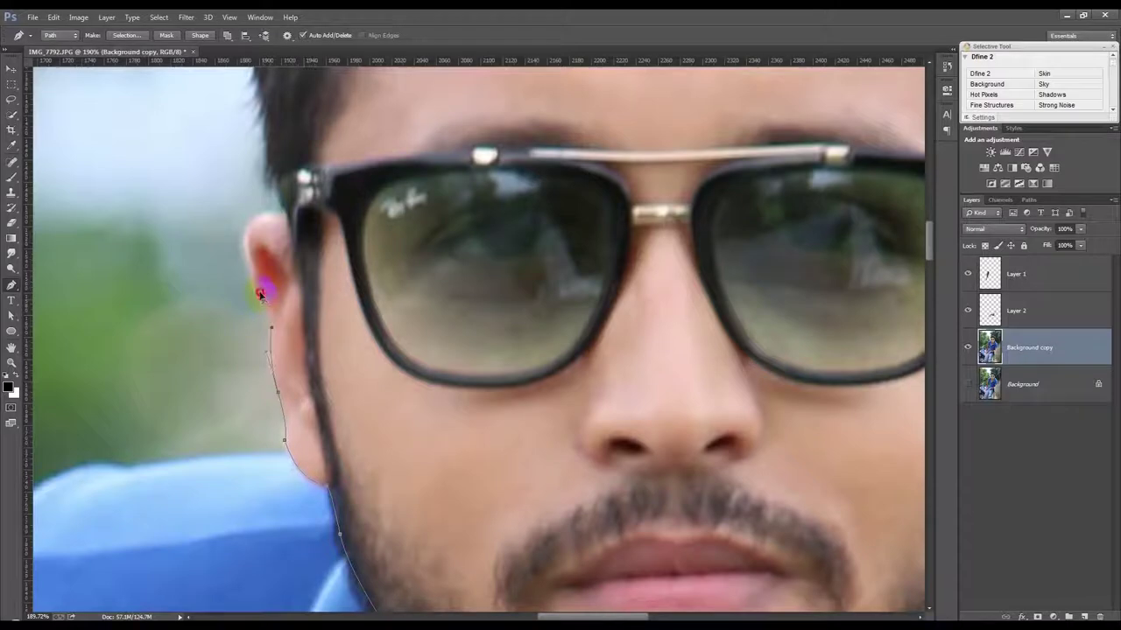
click(251, 263)
drag(262, 215, 274, 221)
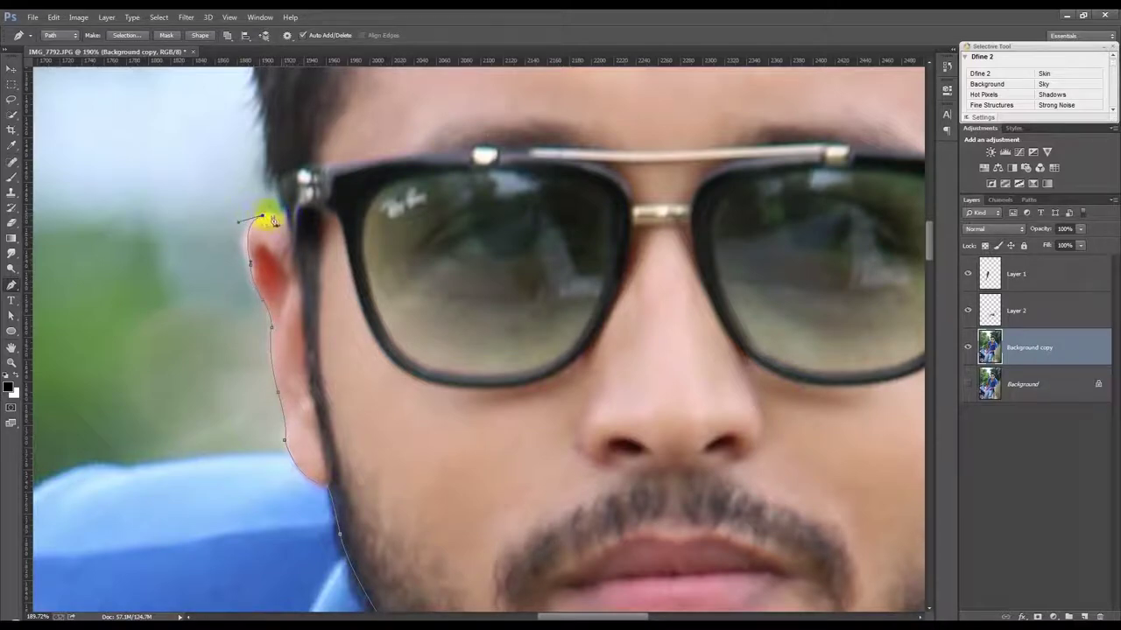
click(282, 217)
drag(302, 290, 304, 313)
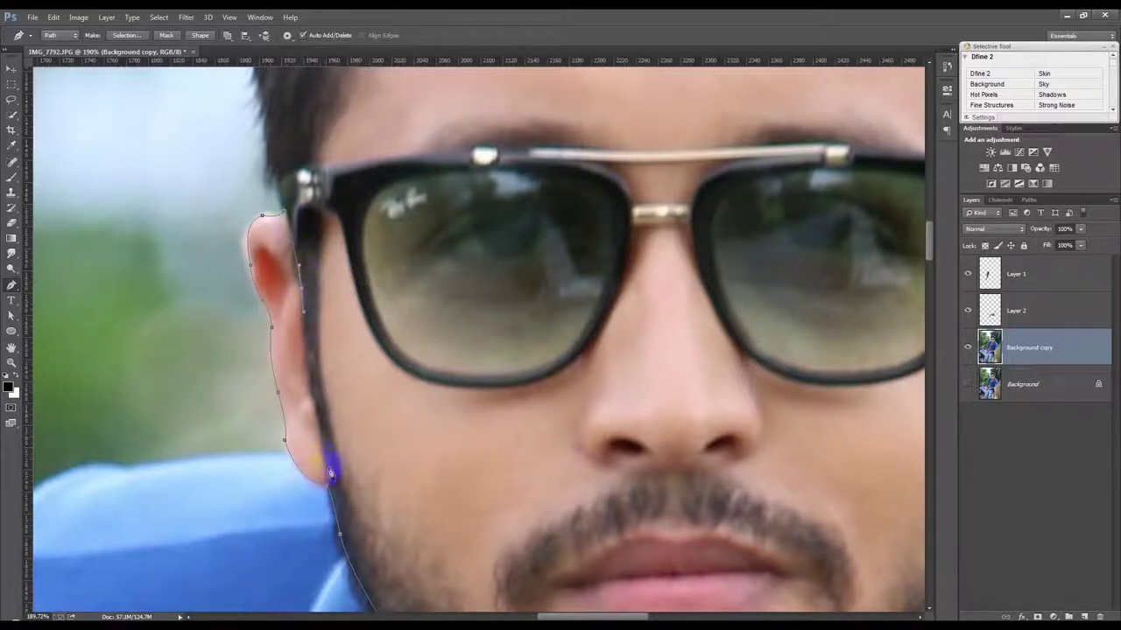
drag(331, 474, 340, 484)
mouse_move(313, 233)
mouse_down()
mouse_move(322, 219)
mouse_move(353, 278)
mouse_move(344, 238)
mouse_move(347, 254)
mouse_up()
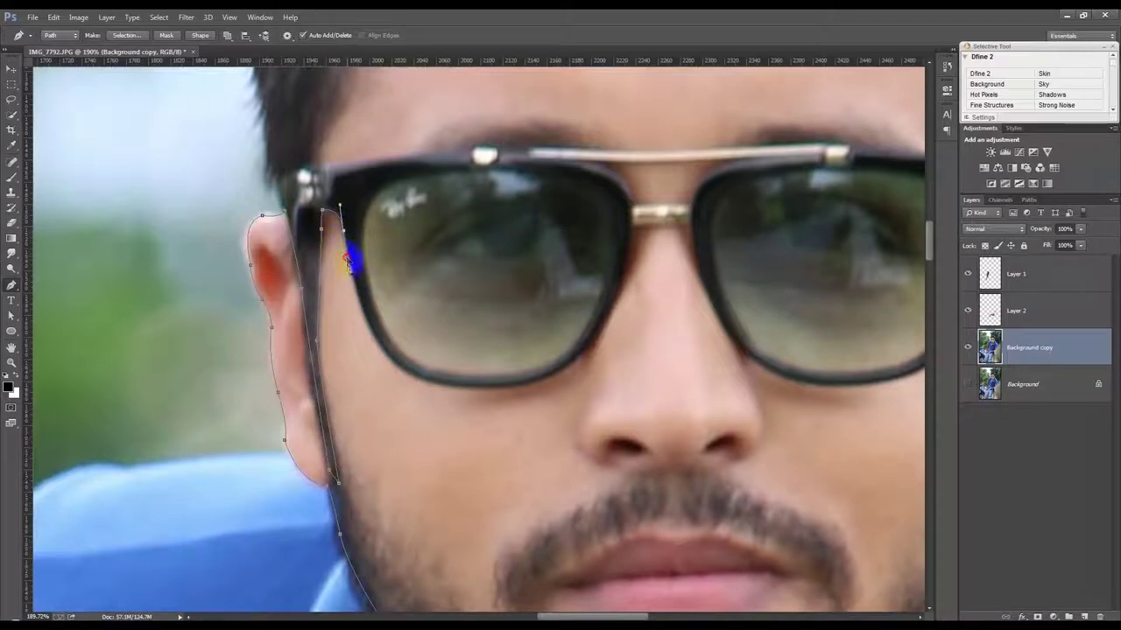
Trace the path along the lens bottoms, across the nose bridge and around the right lens frame
drag(400, 368, 438, 392)
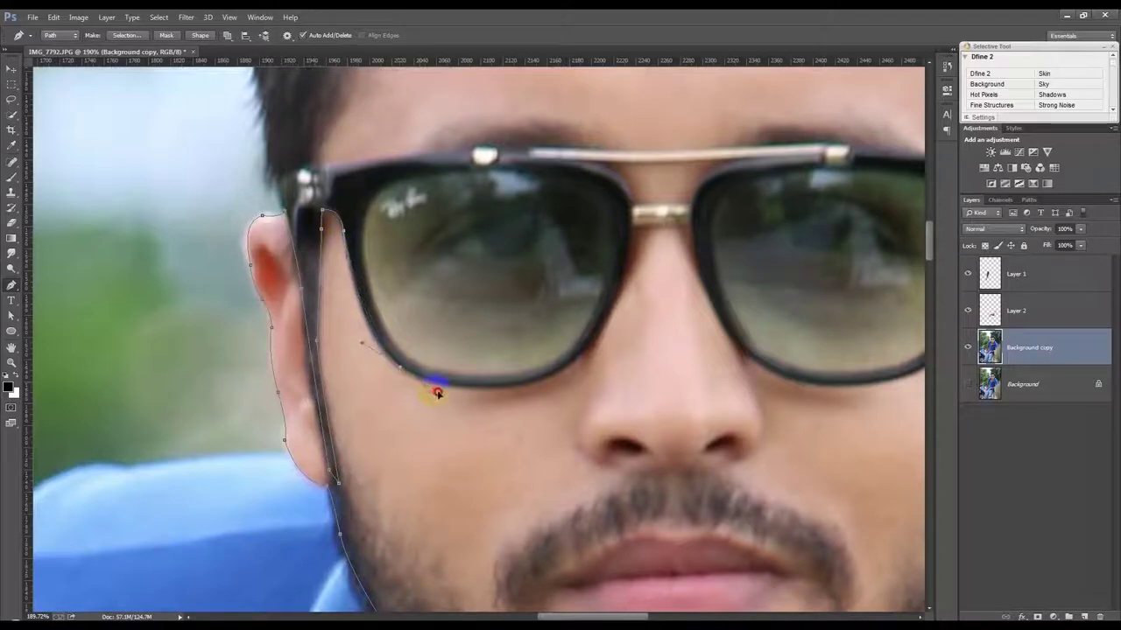
drag(577, 364, 610, 321)
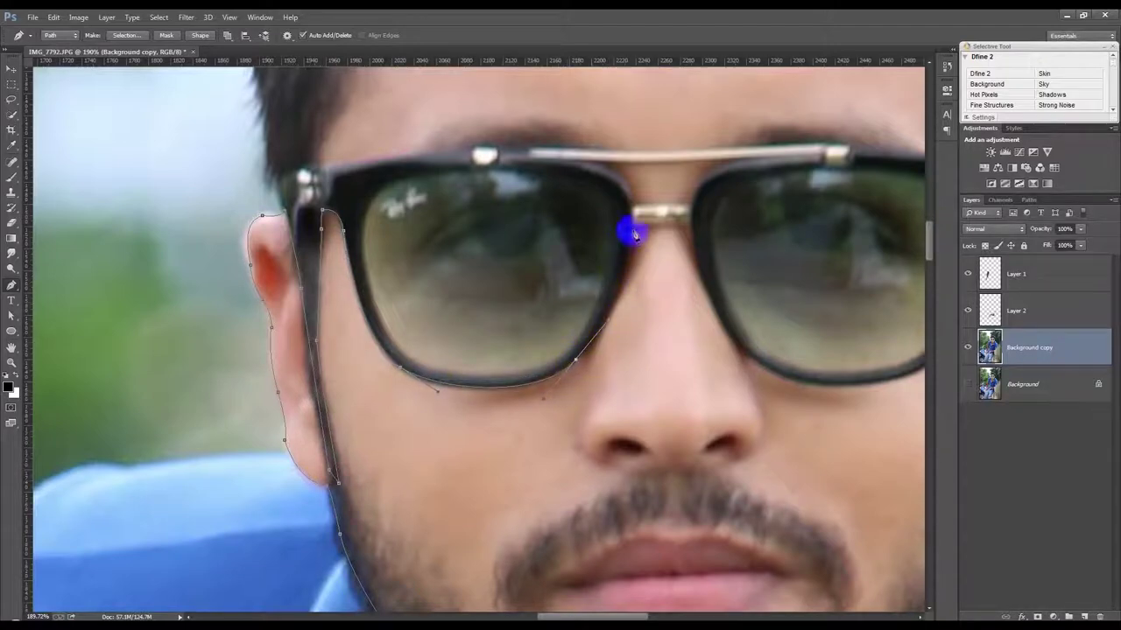
drag(635, 233, 641, 178)
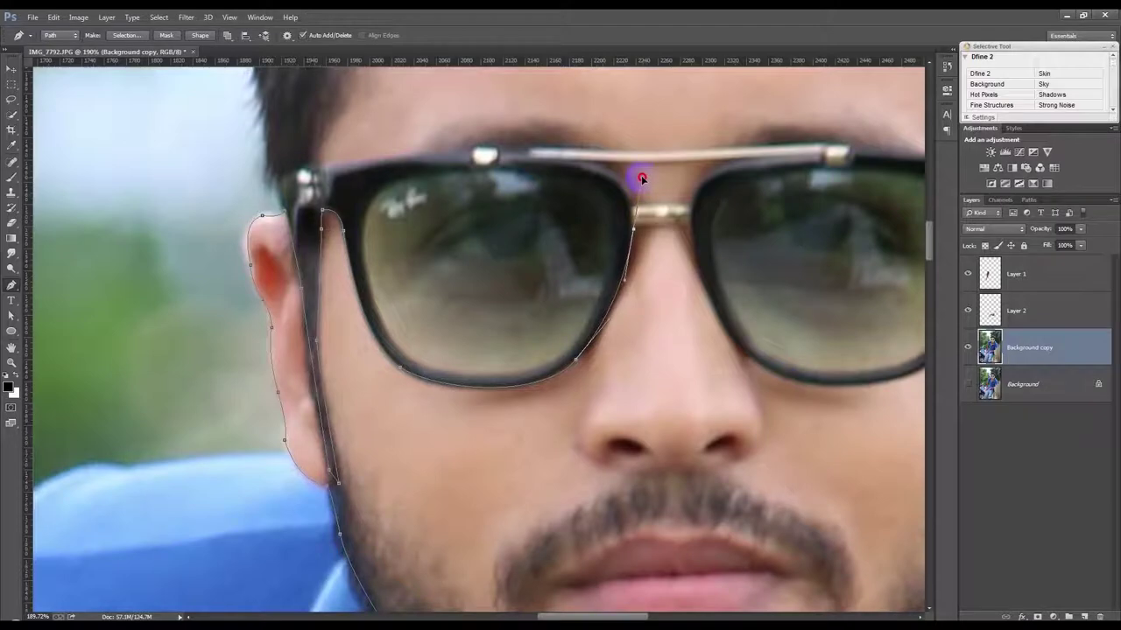
click(636, 233)
drag(637, 235, 738, 227)
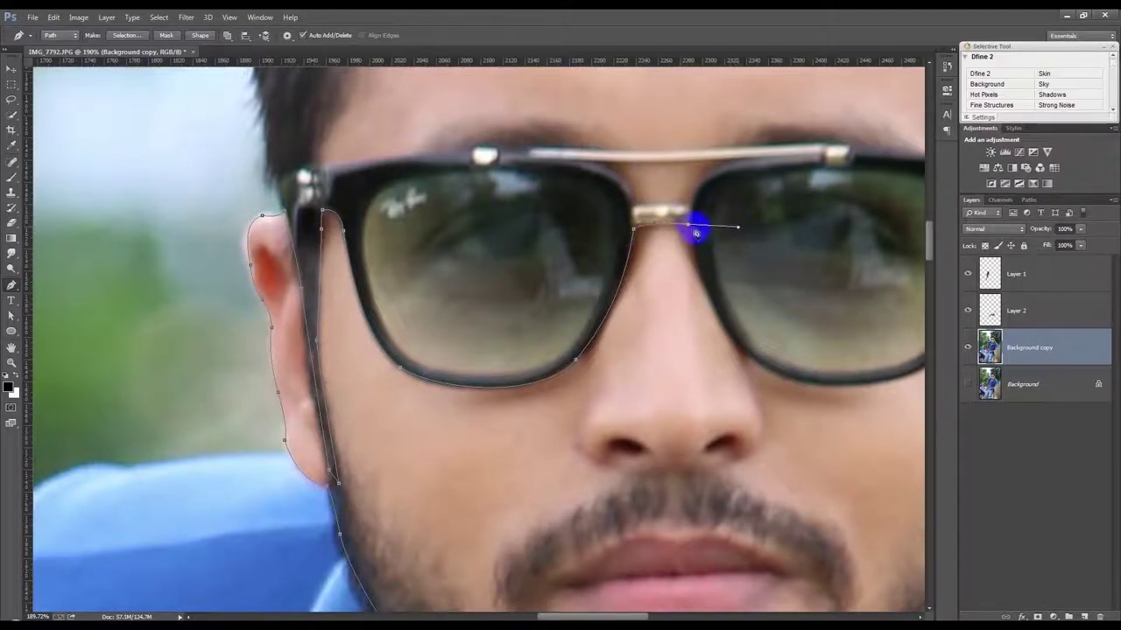
alt+click(691, 229)
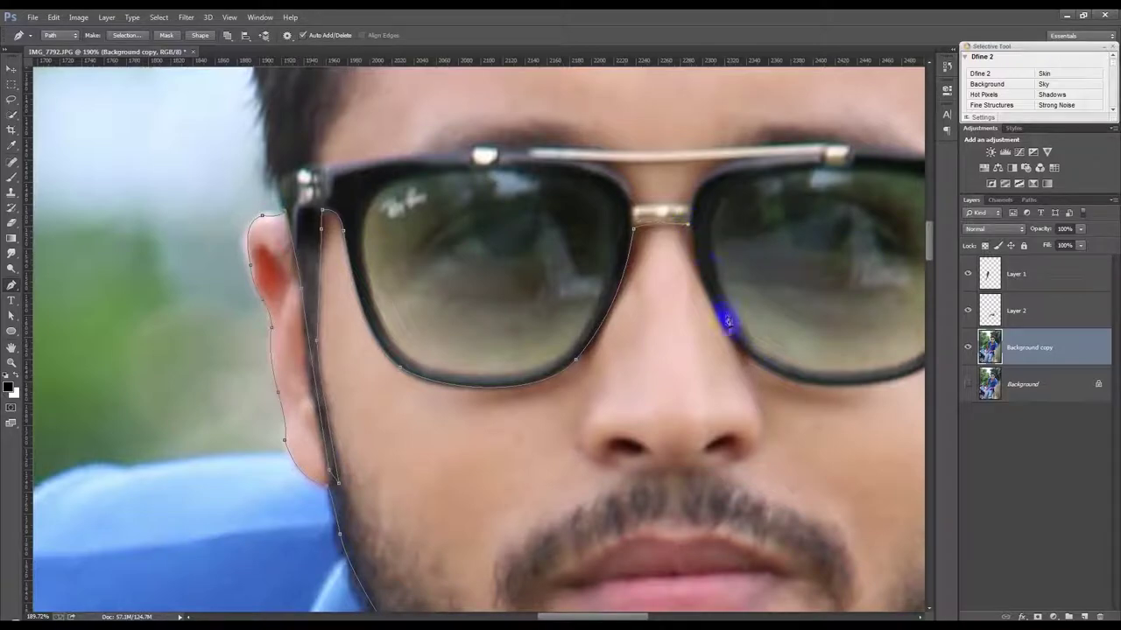
mouse_move(738, 350)
mouse_down()
mouse_move(787, 405)
mouse_move(520, 300)
mouse_up()
mouse_move(661, 266)
mouse_down()
mouse_move(736, 242)
mouse_move(692, 252)
mouse_up()
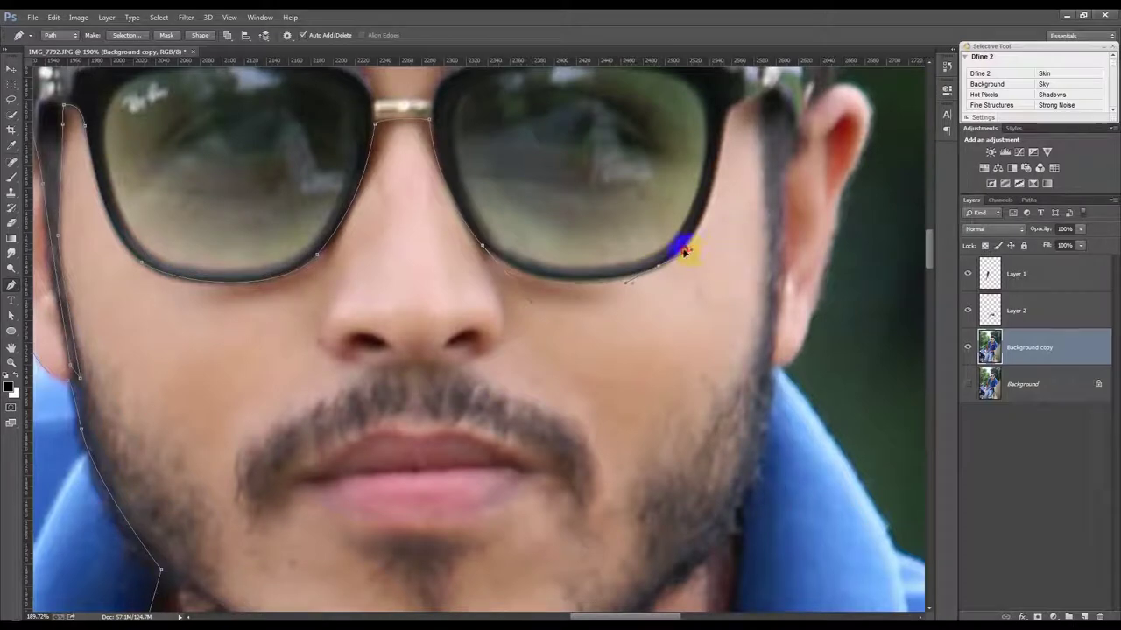
drag(685, 252, 716, 169)
mouse_move(723, 141)
mouse_down()
mouse_move(731, 119)
mouse_move(770, 99)
mouse_up()
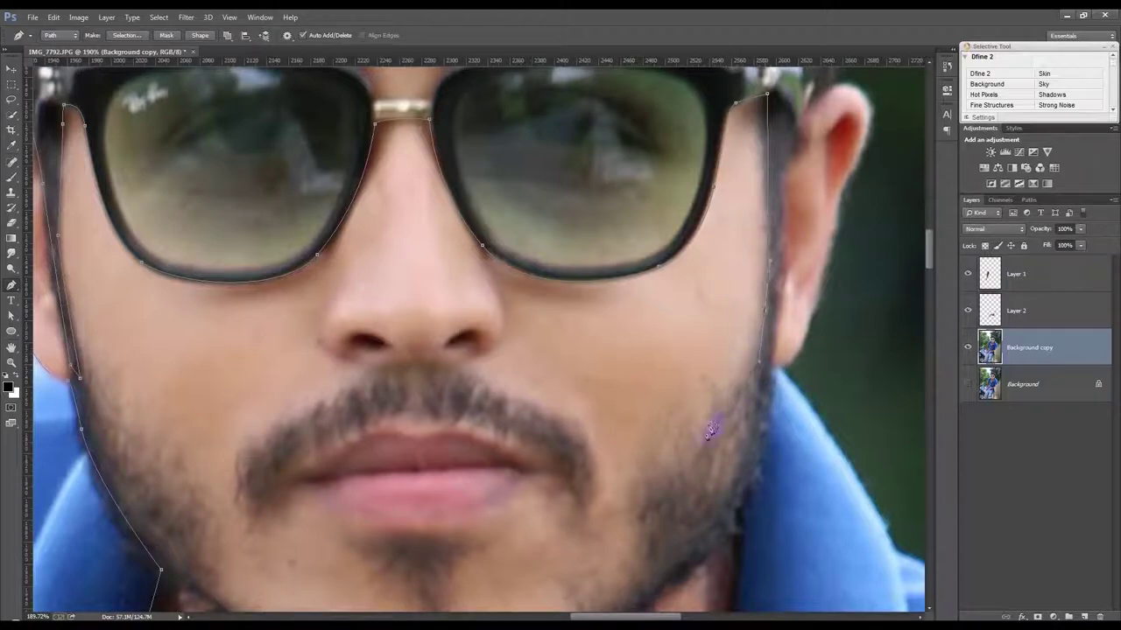
Carry the path around the right ear, along the jaw and down the neck to the collar
scroll(620, 394, down, 2)
scroll(623, 399, down, 2)
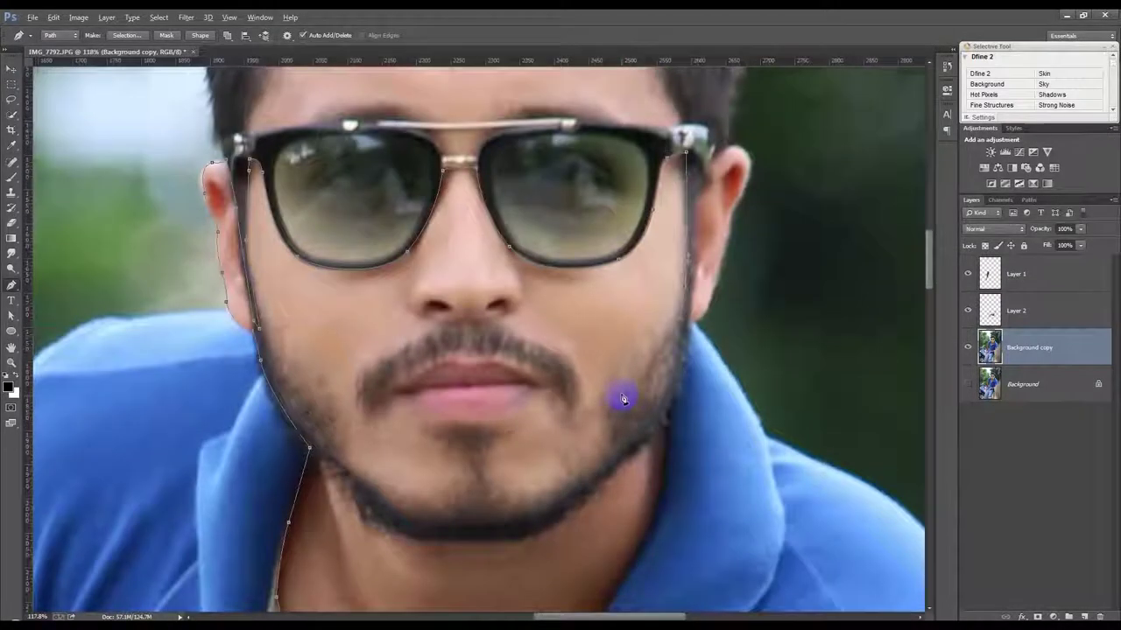
scroll(623, 399, up, 2)
click(723, 171)
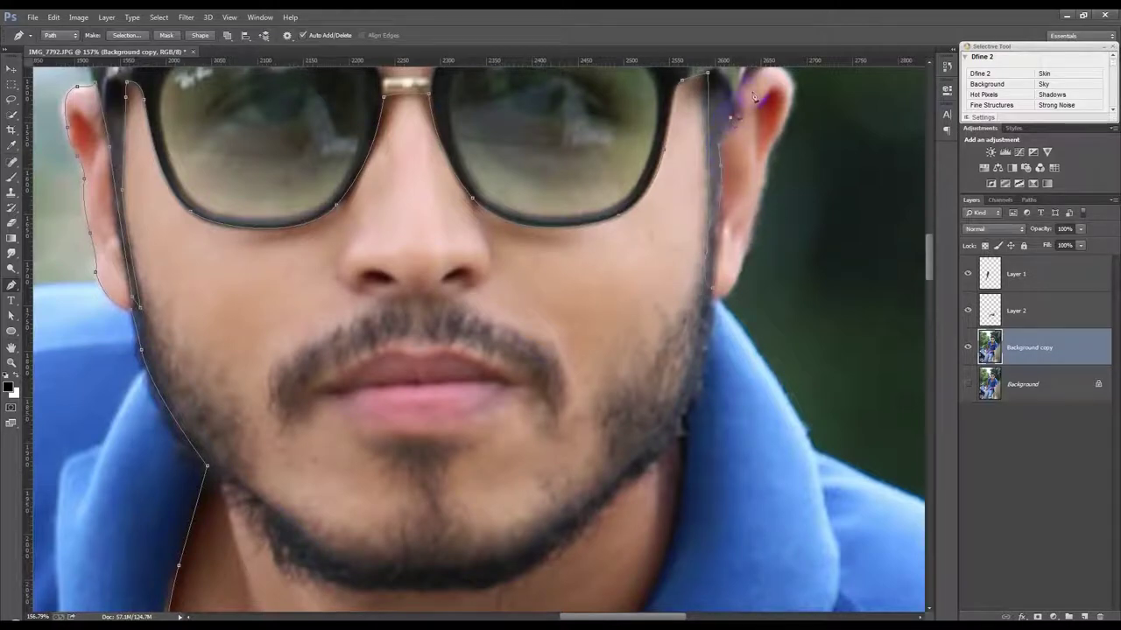
scroll(731, 113, up, 3)
mouse_move(734, 179)
mouse_down()
mouse_move(777, 206)
mouse_move(767, 247)
mouse_up()
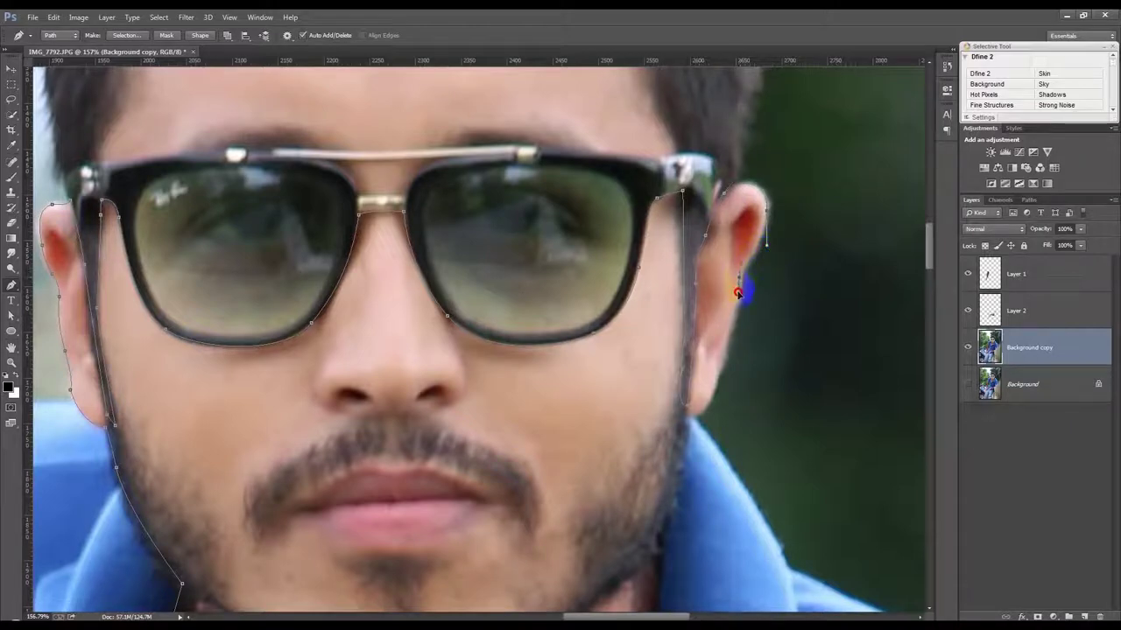
drag(728, 346, 723, 359)
drag(681, 416, 668, 419)
scroll(658, 541, down, 5)
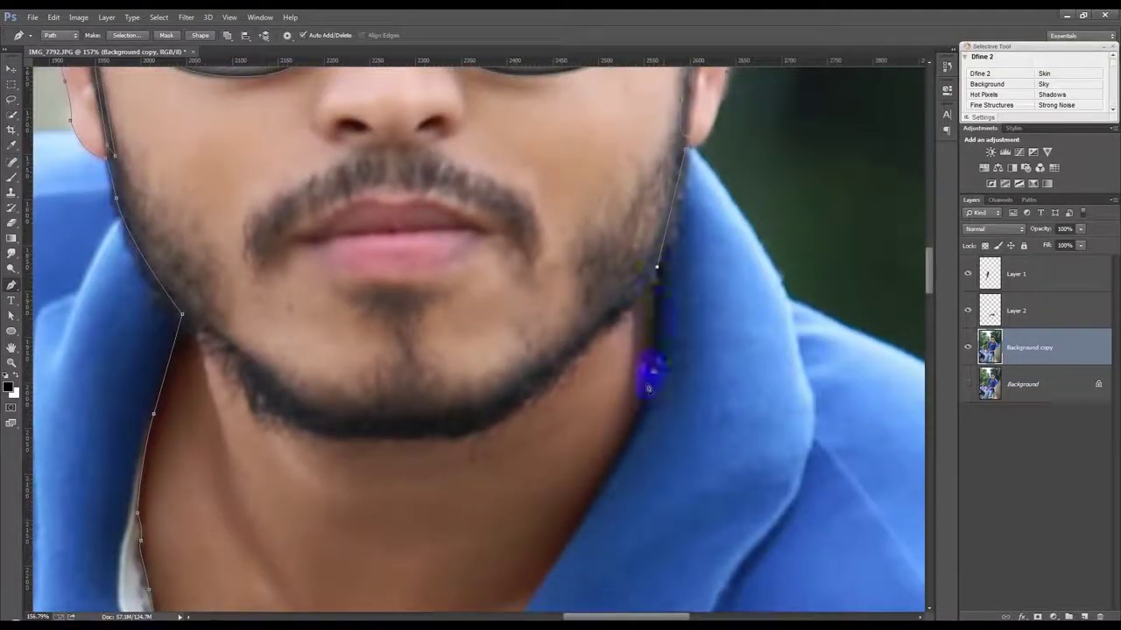
scroll(709, 198, up, 2)
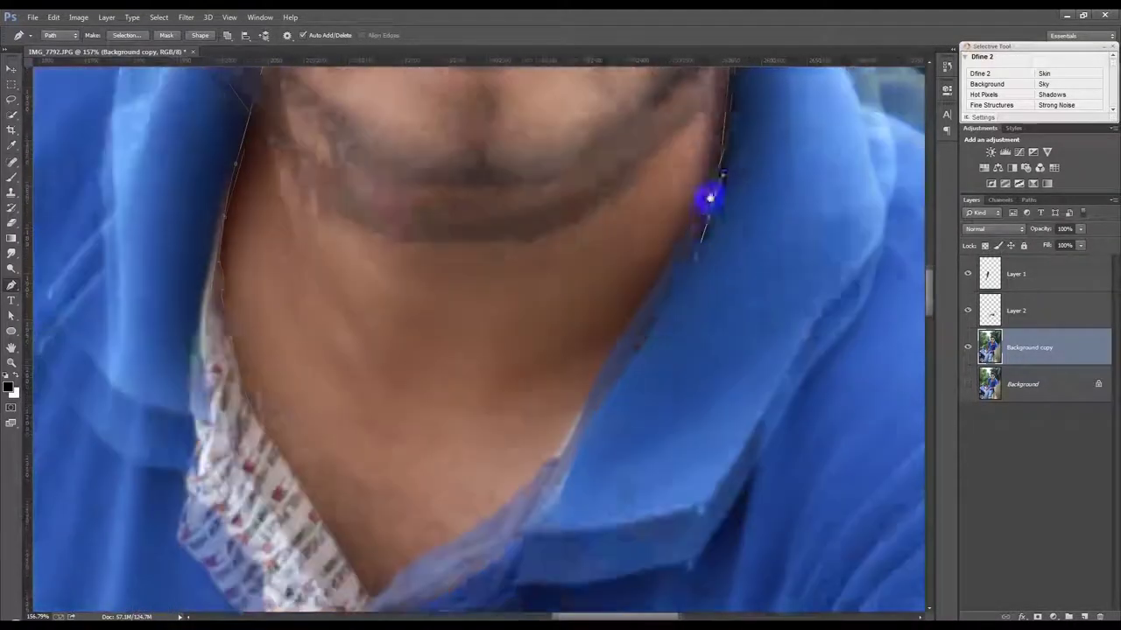
drag(616, 345, 600, 364)
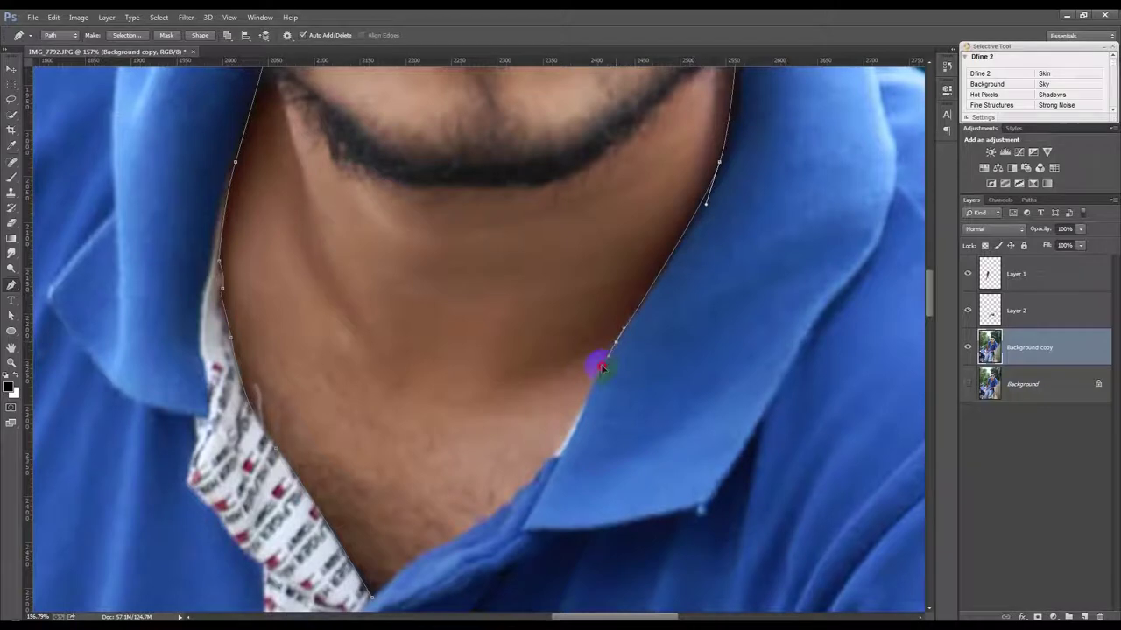
click(559, 454)
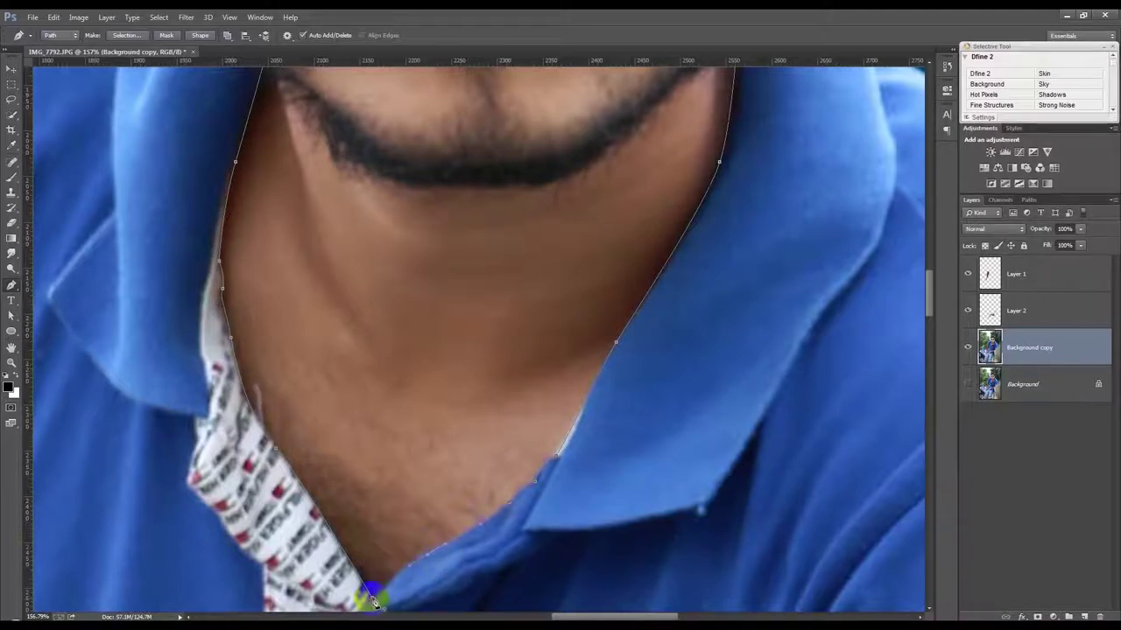
scroll(376, 578, down, 3)
scroll(400, 538, down, 2)
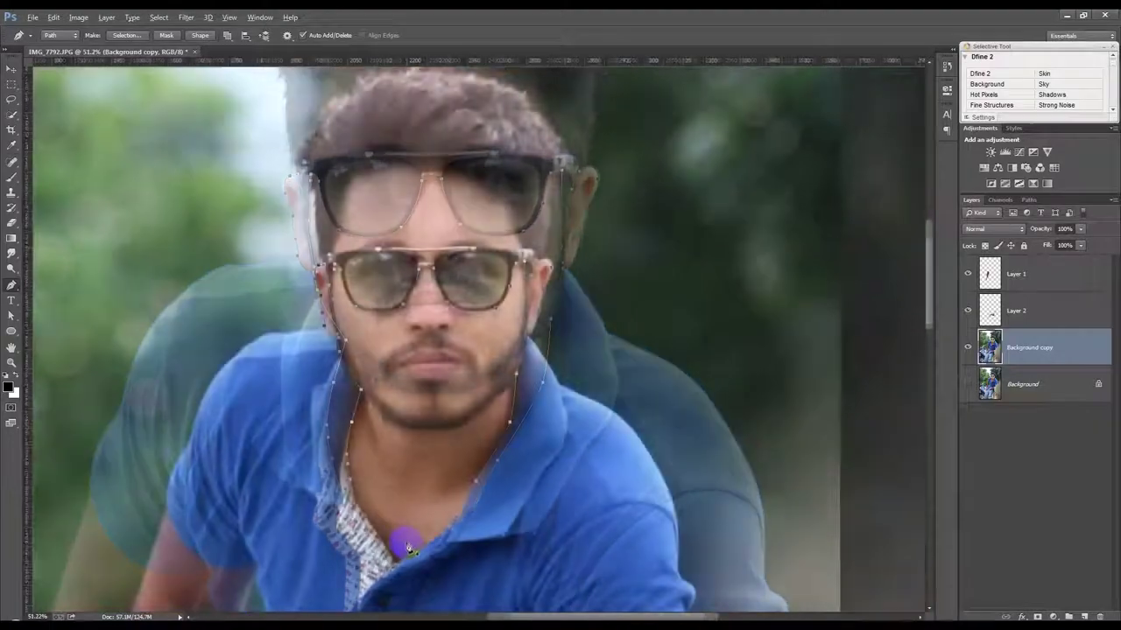
Turn the face outline into a selection and copy it onto a new layer
key(ctrl+Return)
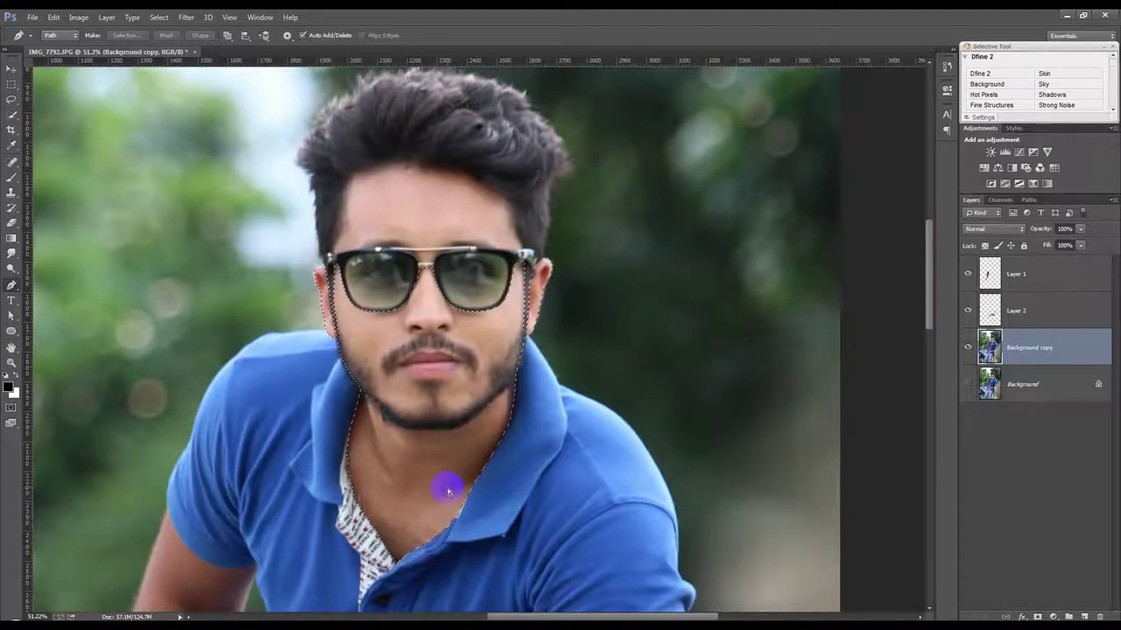
key(ctrl+j)
scroll(384, 227, up, 4)
scroll(265, 179, up, 3)
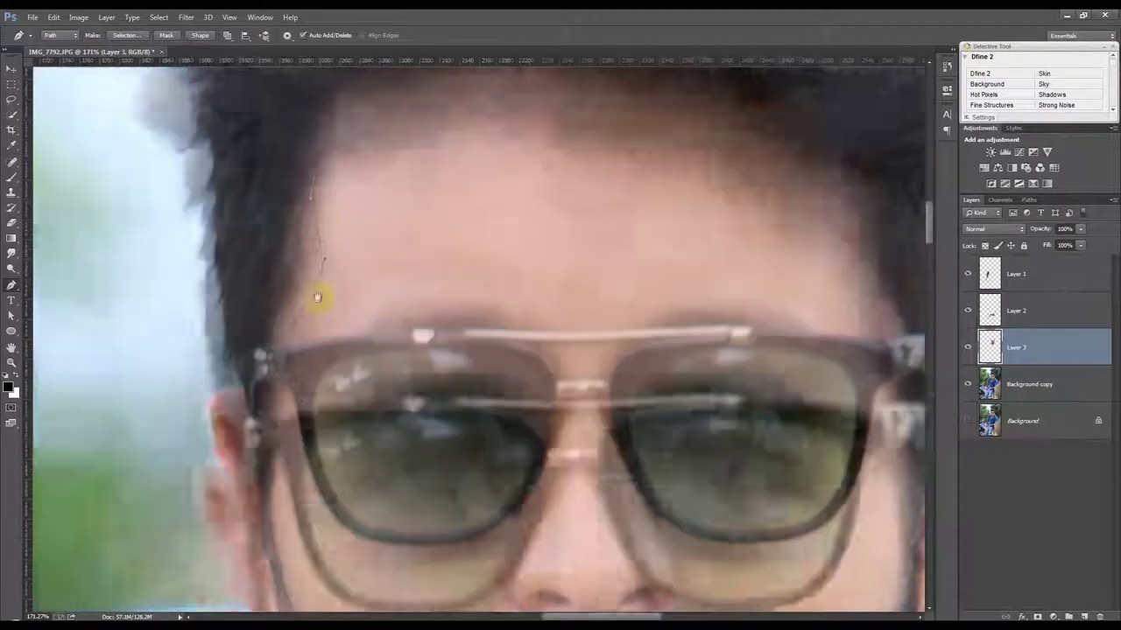
scroll(320, 263, up, 4)
Outline the forehead along the hairline from the left temple down to the glasses' right side
drag(318, 247, 337, 229)
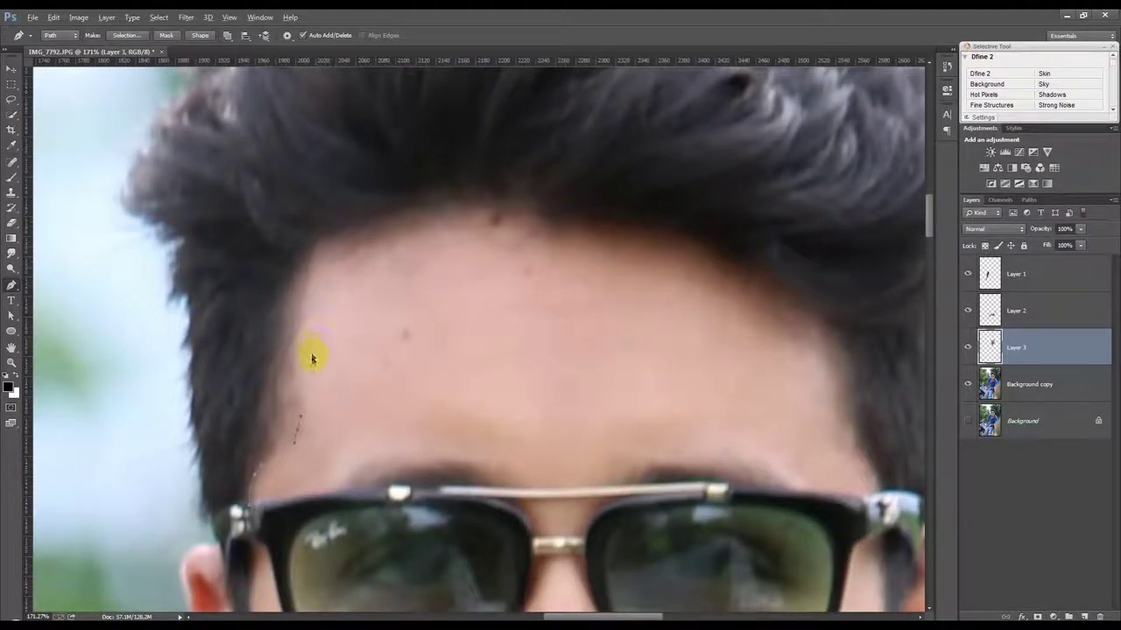
drag(303, 249, 336, 216)
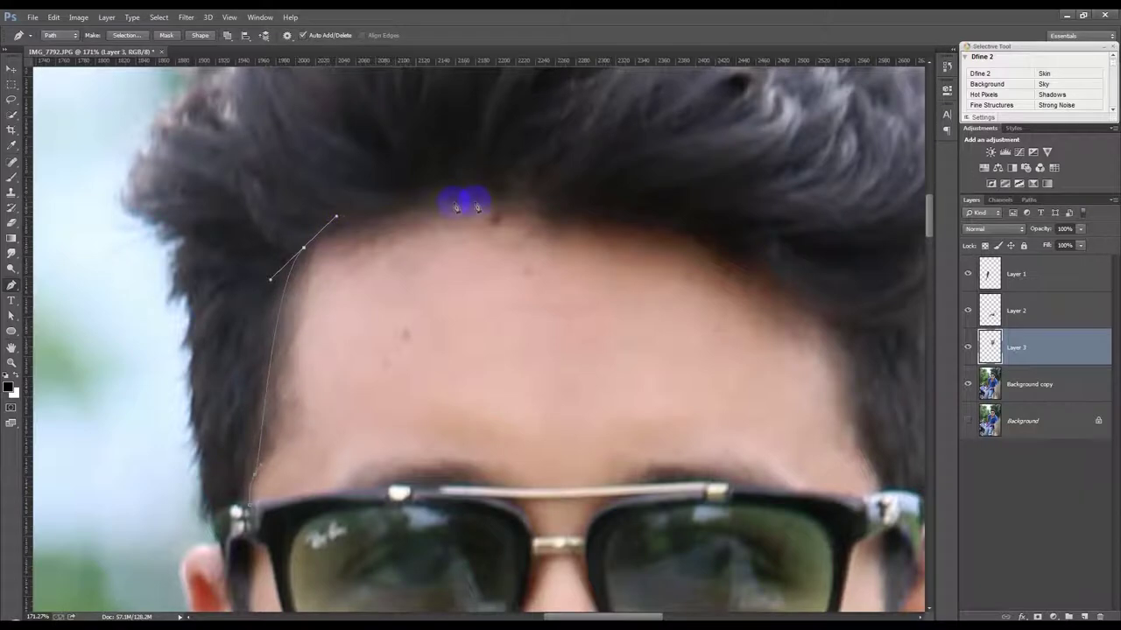
drag(572, 212, 722, 251)
drag(802, 300, 843, 319)
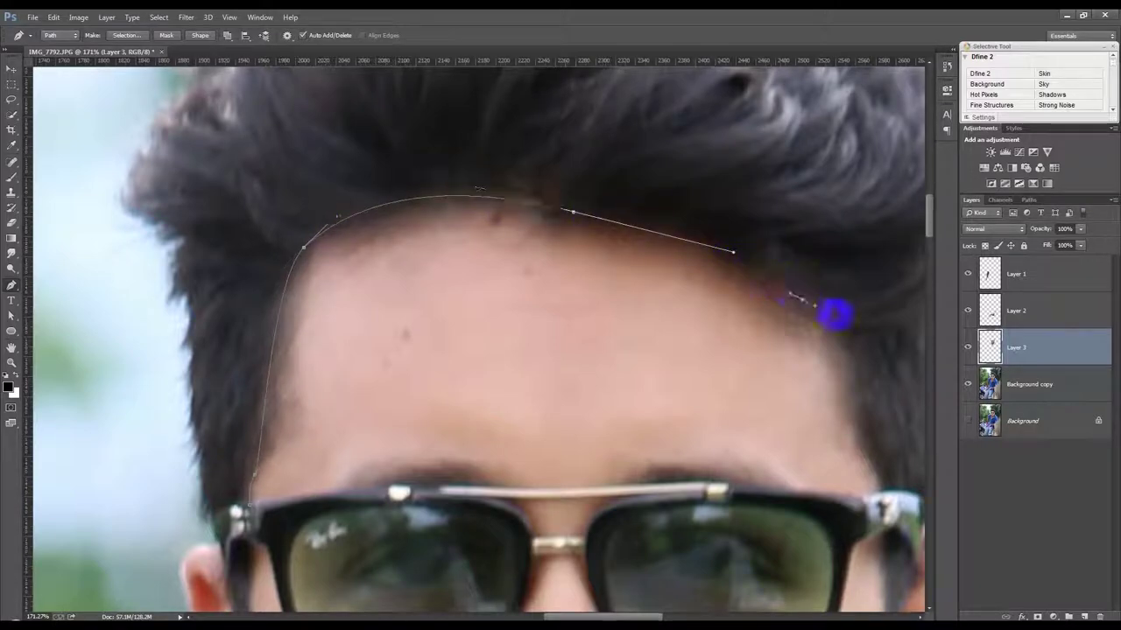
click(848, 329)
drag(875, 471, 900, 503)
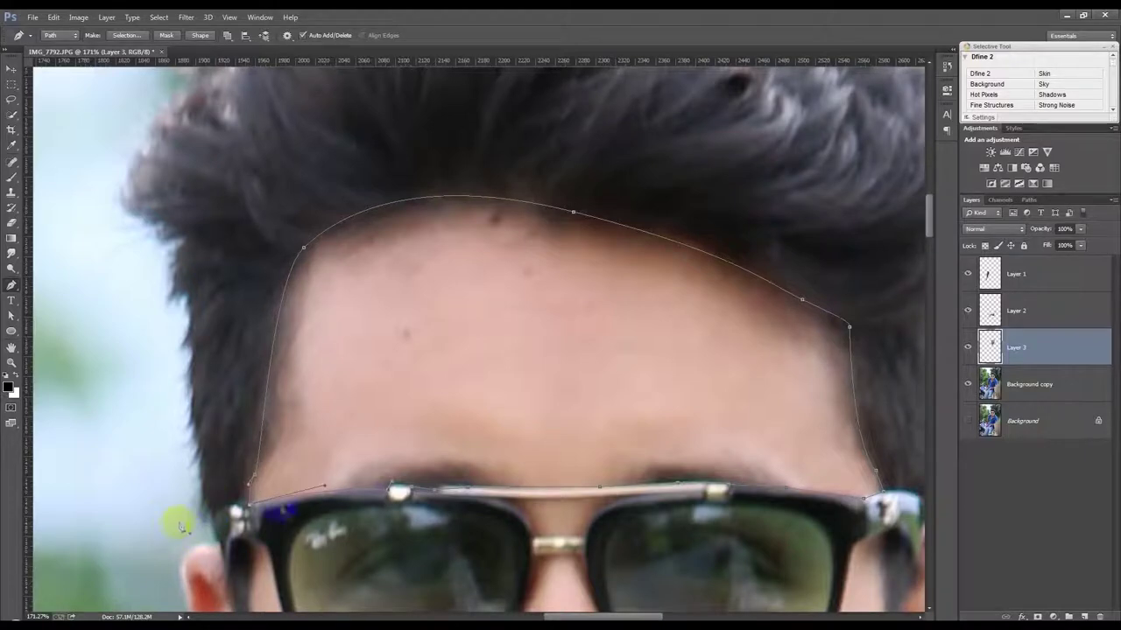
scroll(306, 506, down, 3)
scroll(307, 506, down, 2)
Feather the forehead selection and copy it from Background copy onto a new layer
key(ctrl+Return)
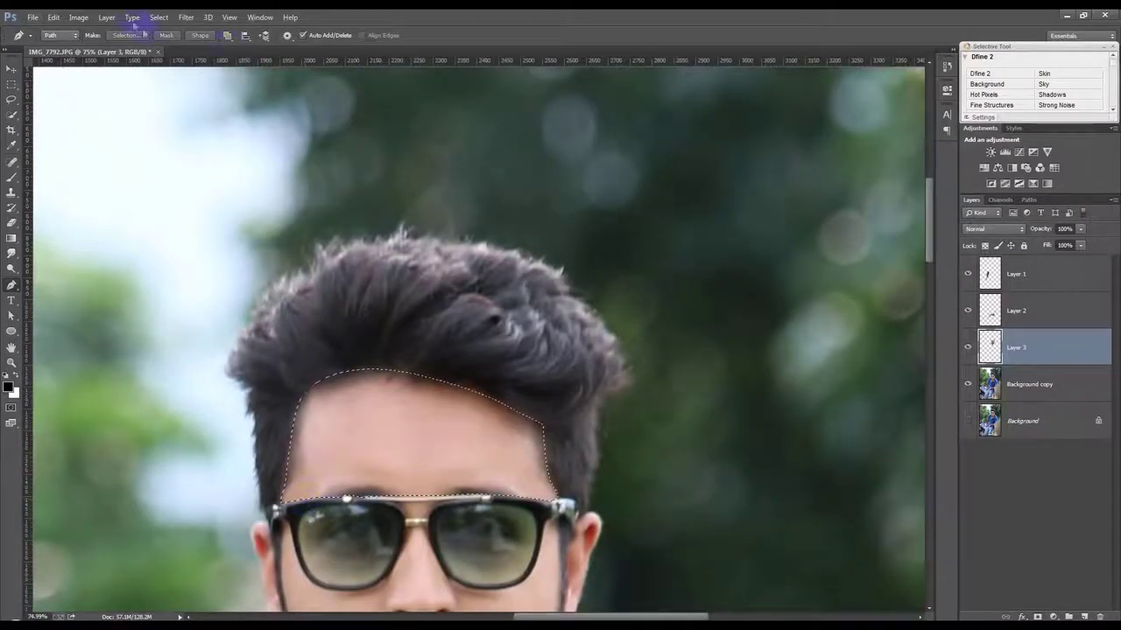
click(184, 19)
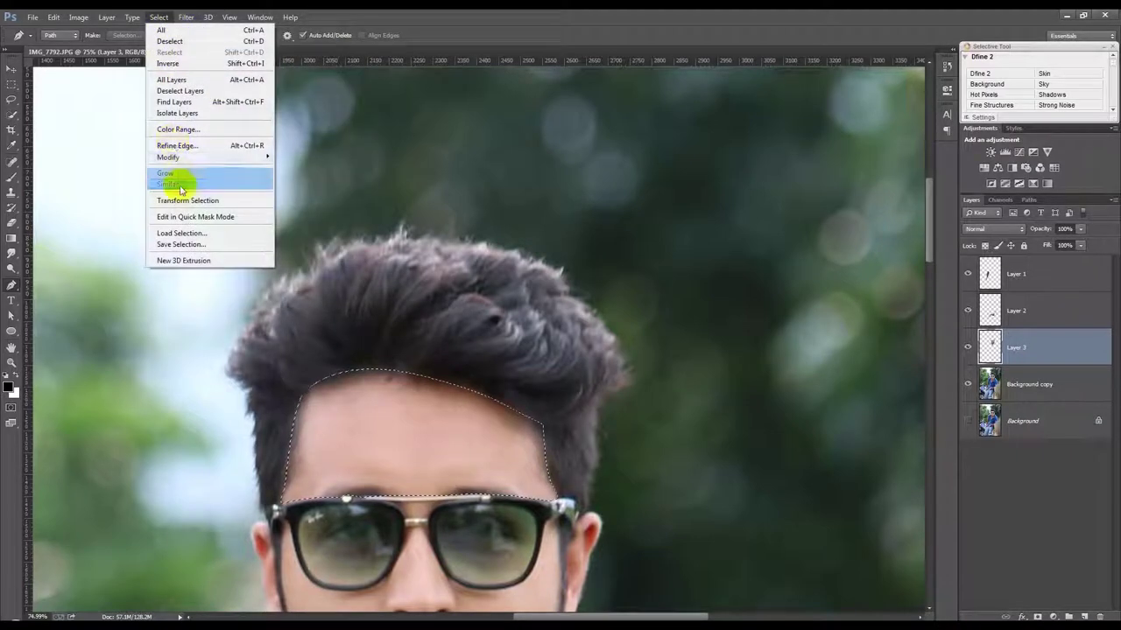
mouse_move(168, 157)
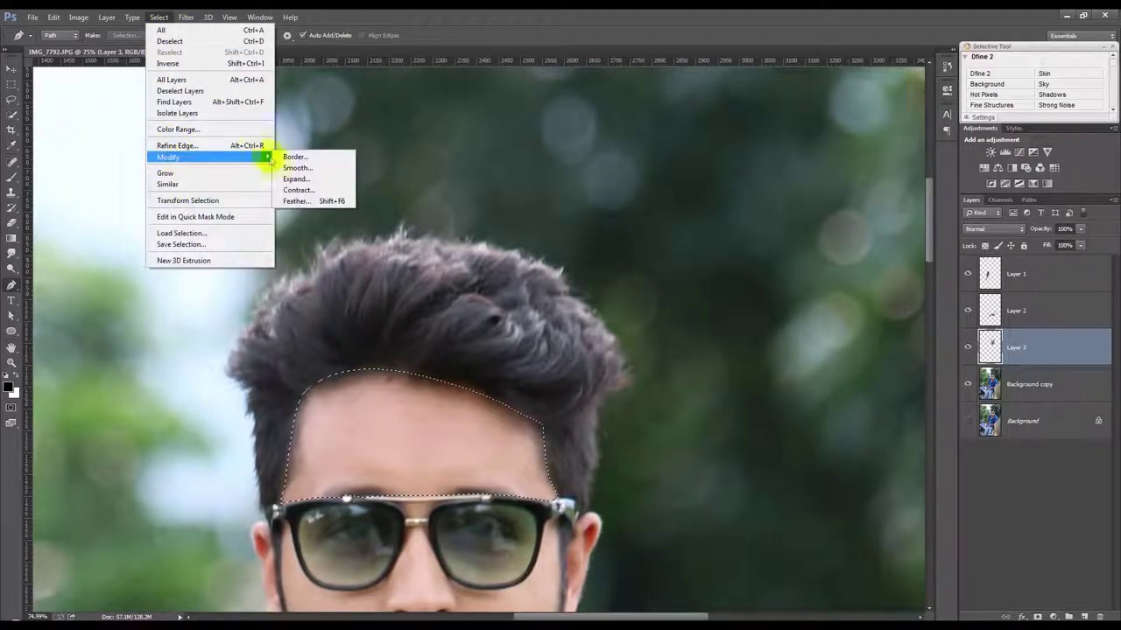
click(295, 201)
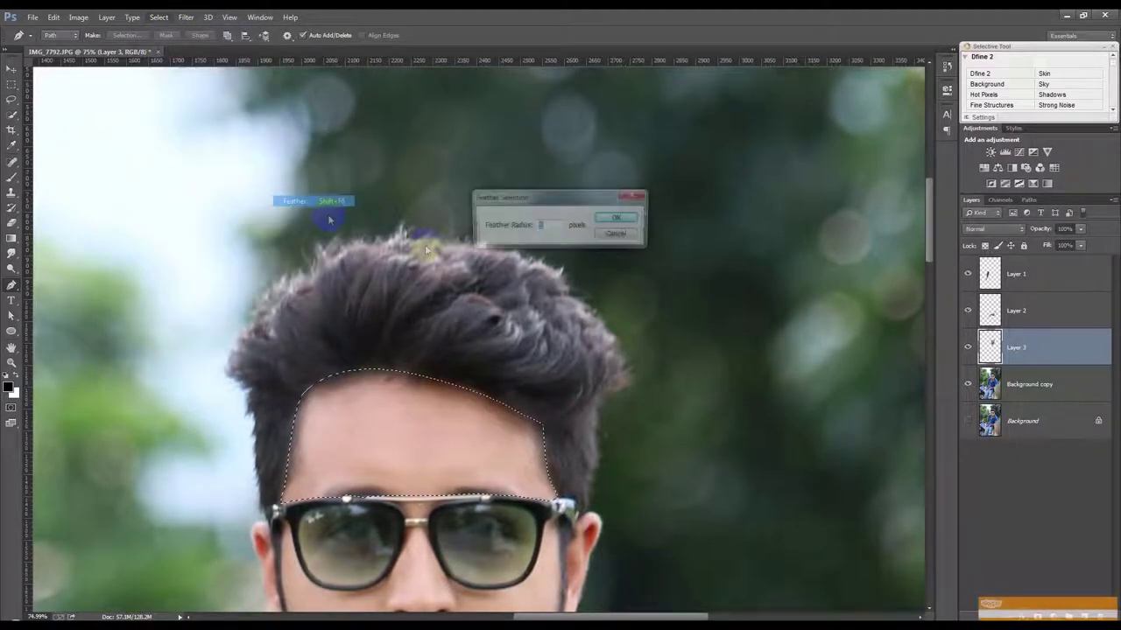
click(617, 221)
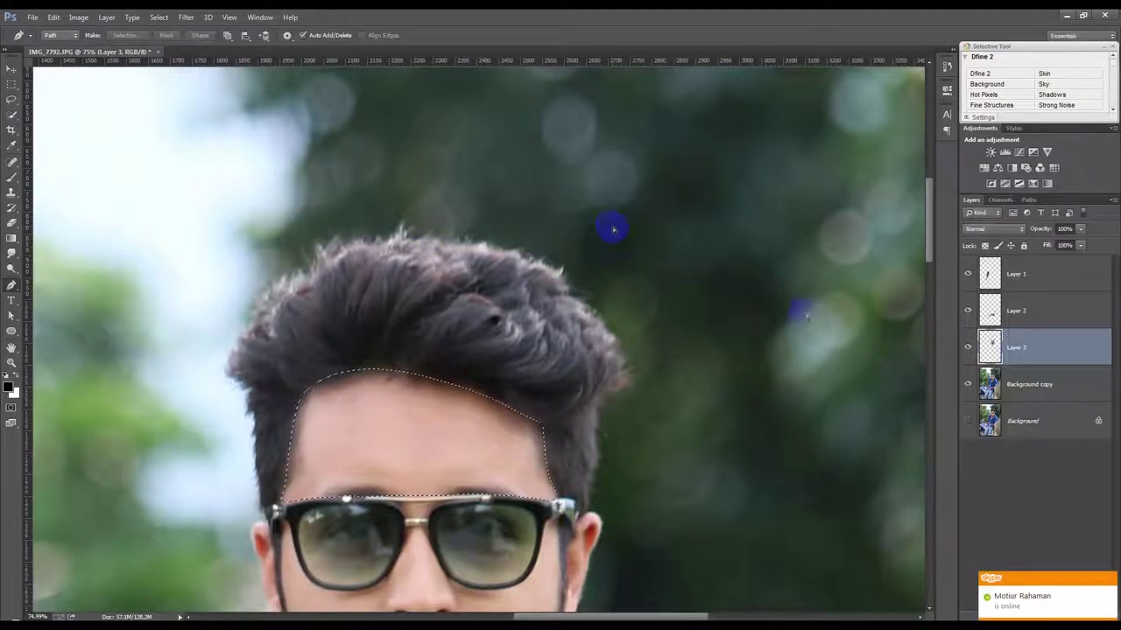
click(1020, 390)
key(ctrl+j)
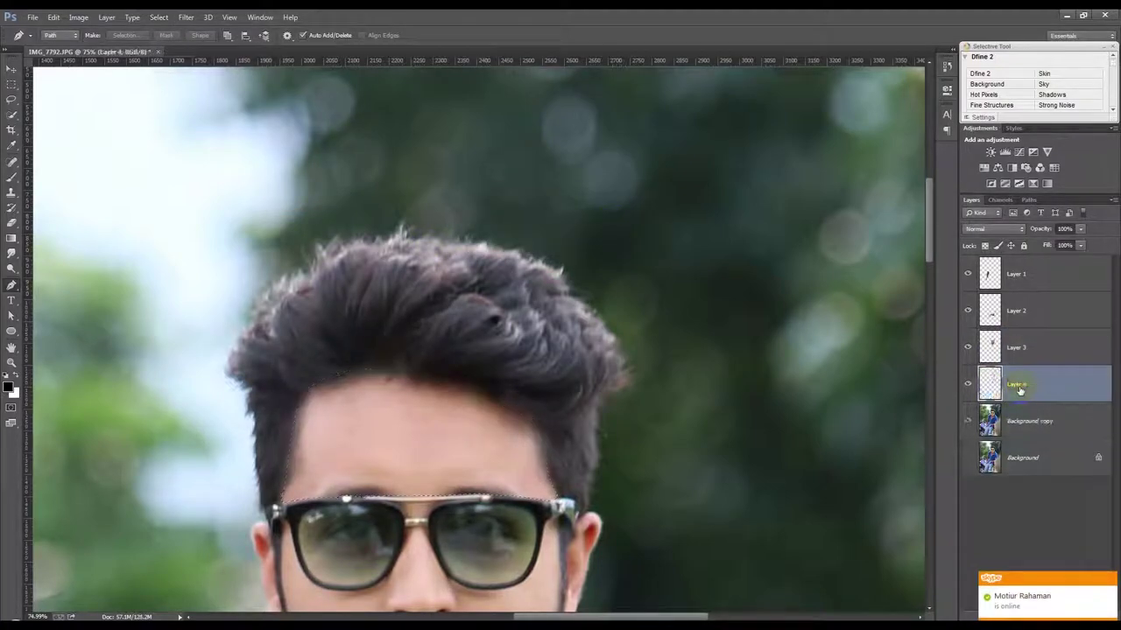
click(969, 421)
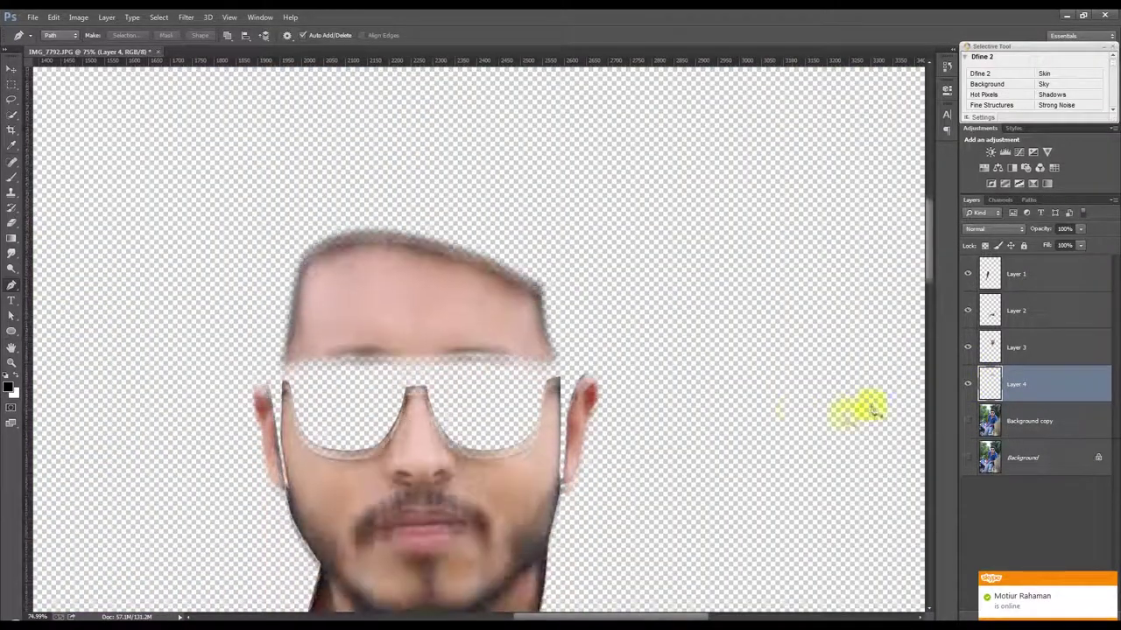
Load the Layer 4 cutout outline as a selection and delete Layer 3
click(989, 348)
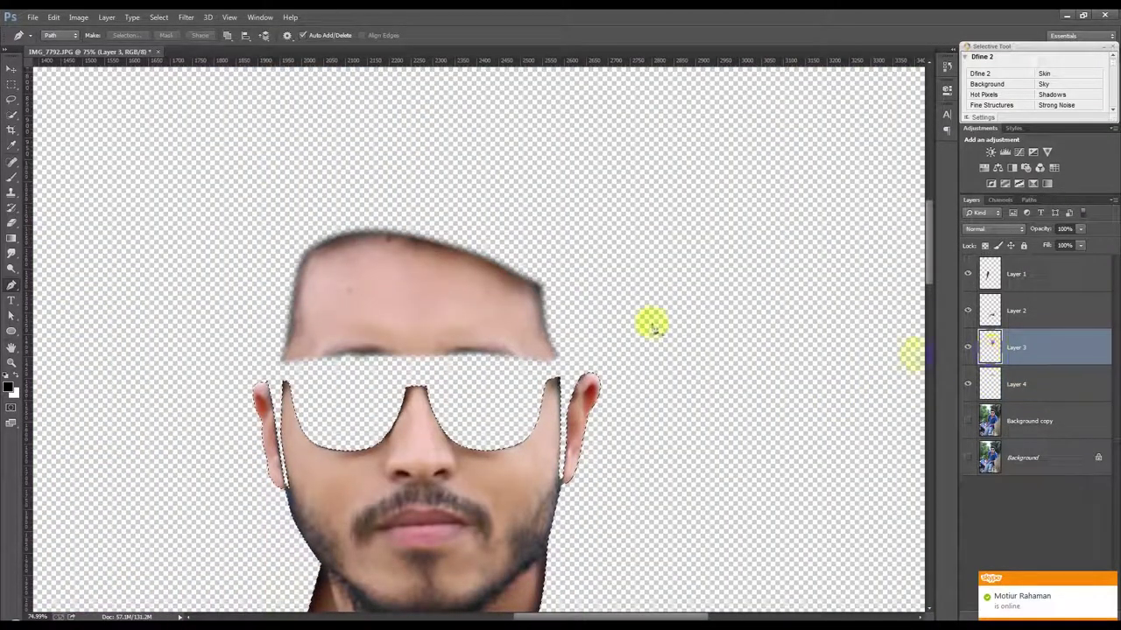
ctrl+click(989, 383)
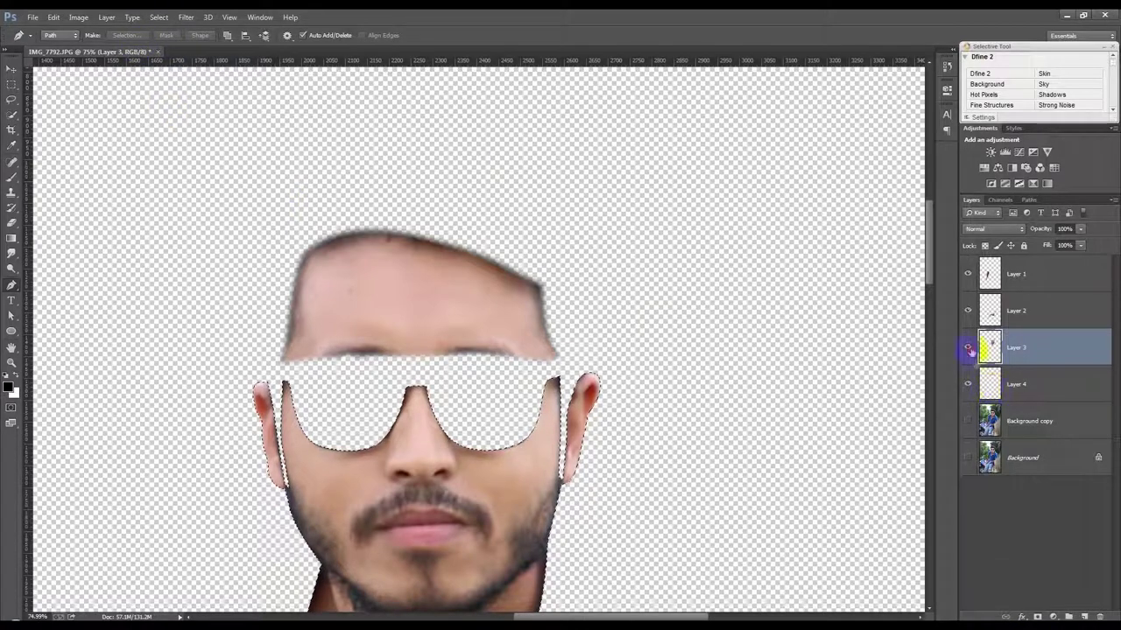
click(968, 347)
click(968, 421)
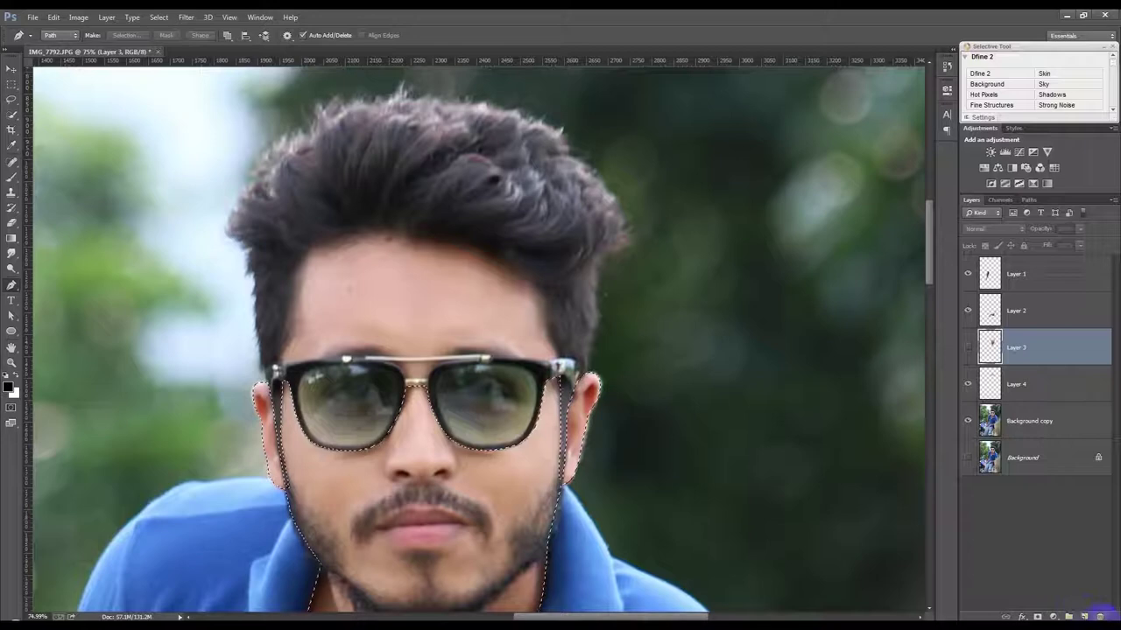
click(1100, 617)
click(537, 239)
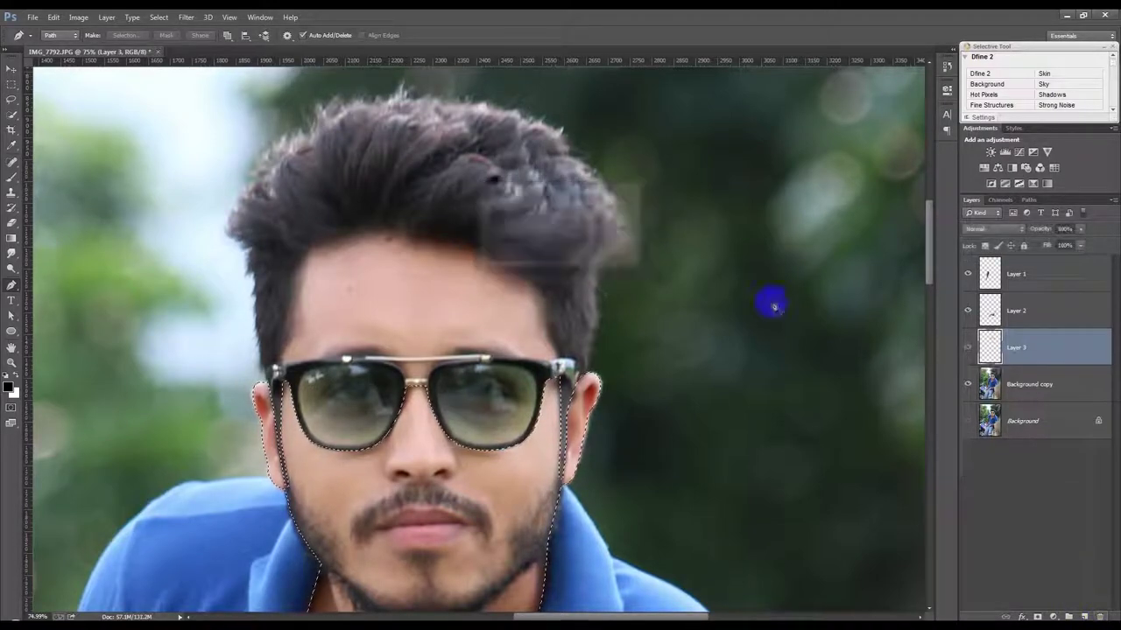
Feather the face selection on the Background copy layer
click(1007, 385)
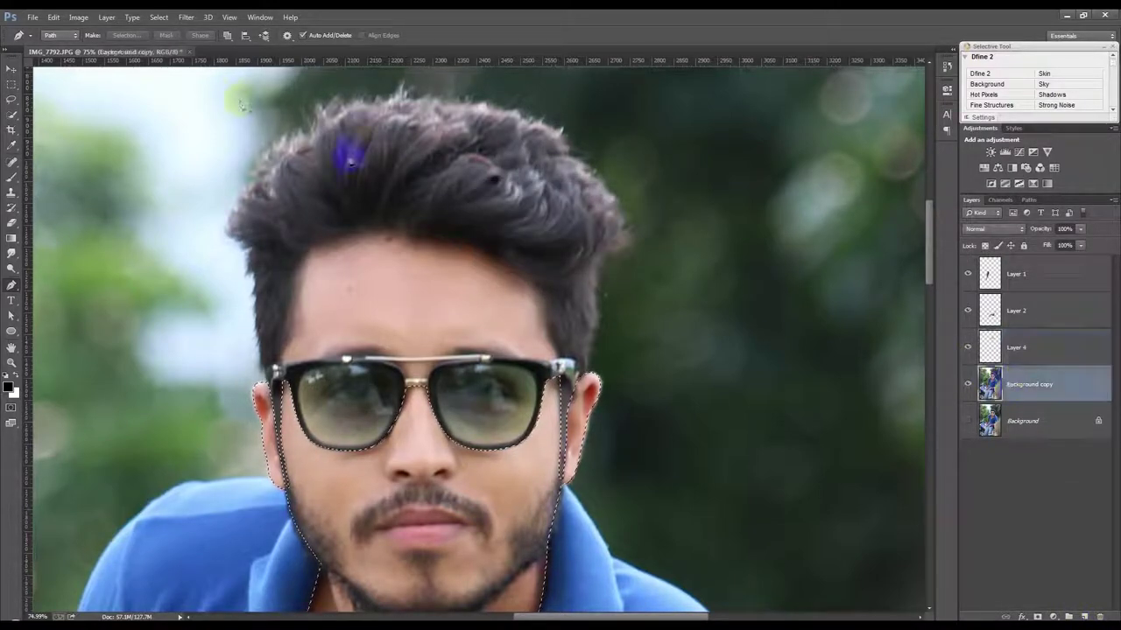
click(181, 19)
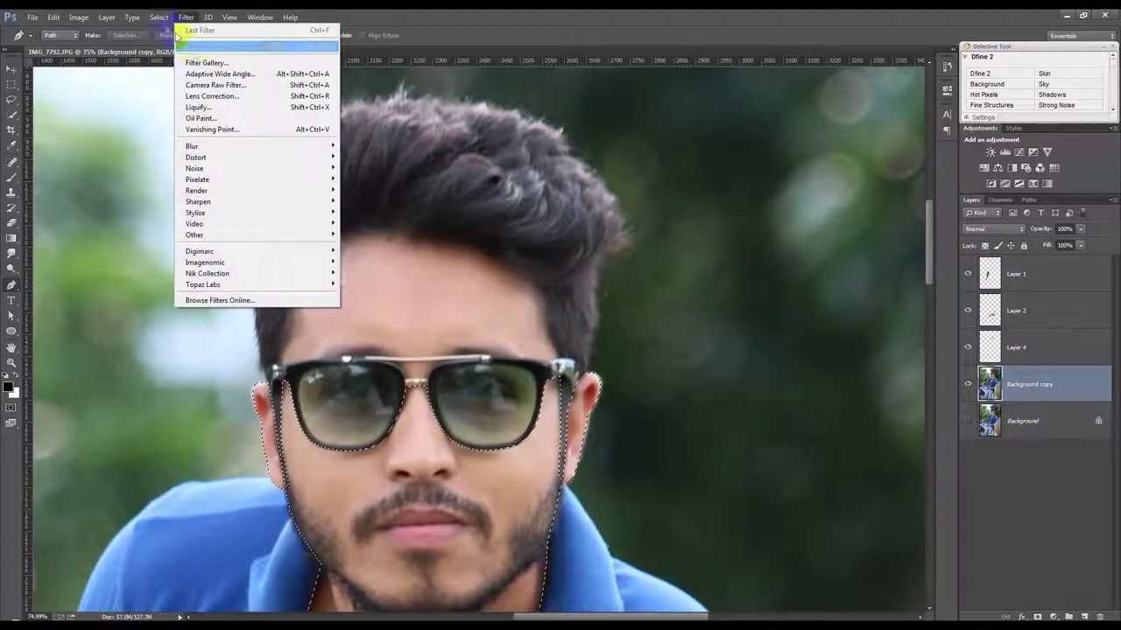
click(316, 190)
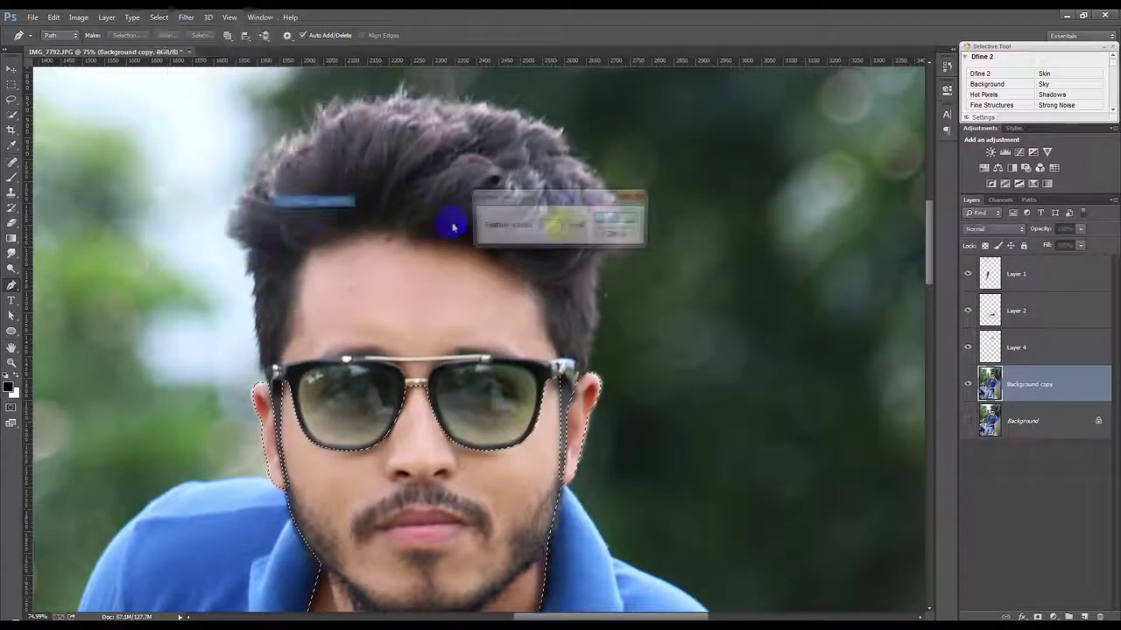
click(617, 221)
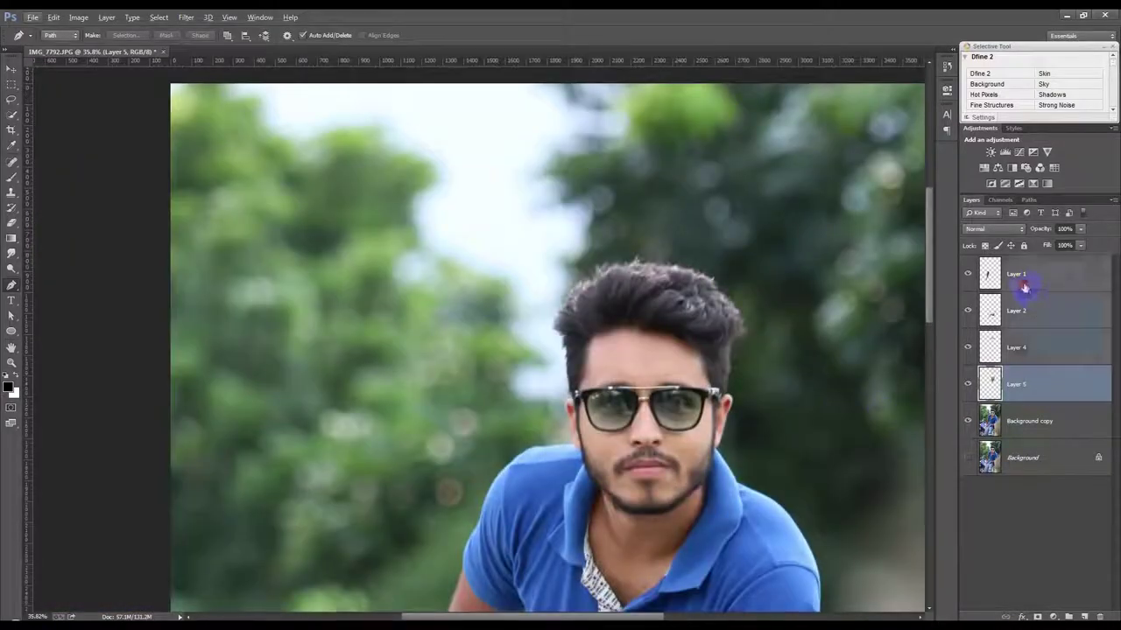
Merge Layers 1, 2, 4 and 5 into Layer 1 and hide Background copy
shift+click(1025, 287)
right_click(1029, 289)
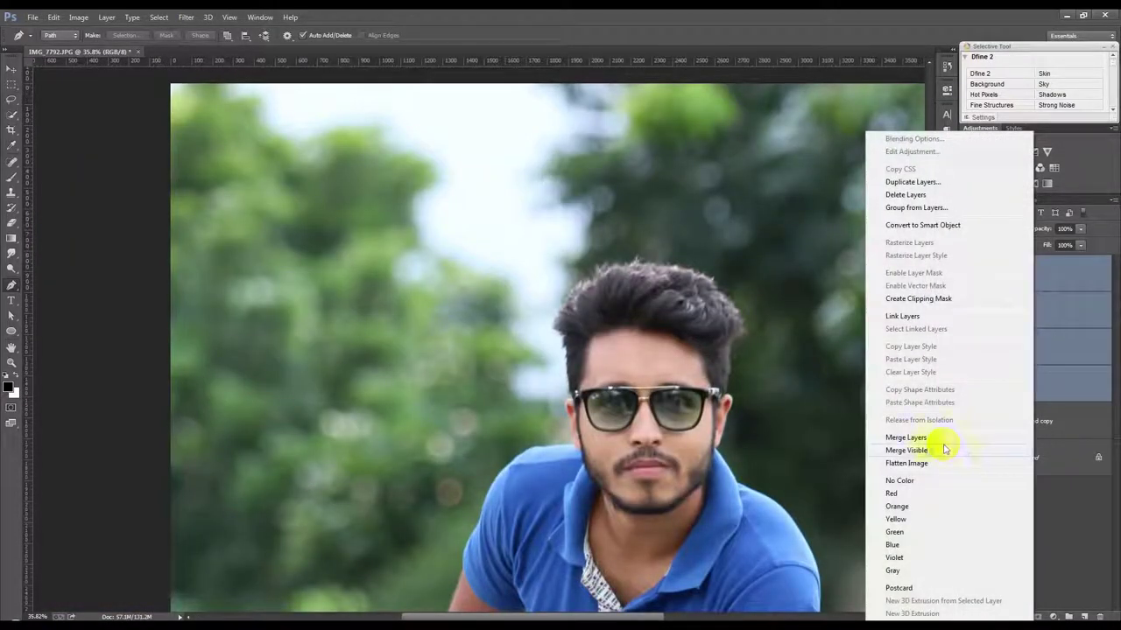
click(910, 439)
click(968, 311)
click(967, 274)
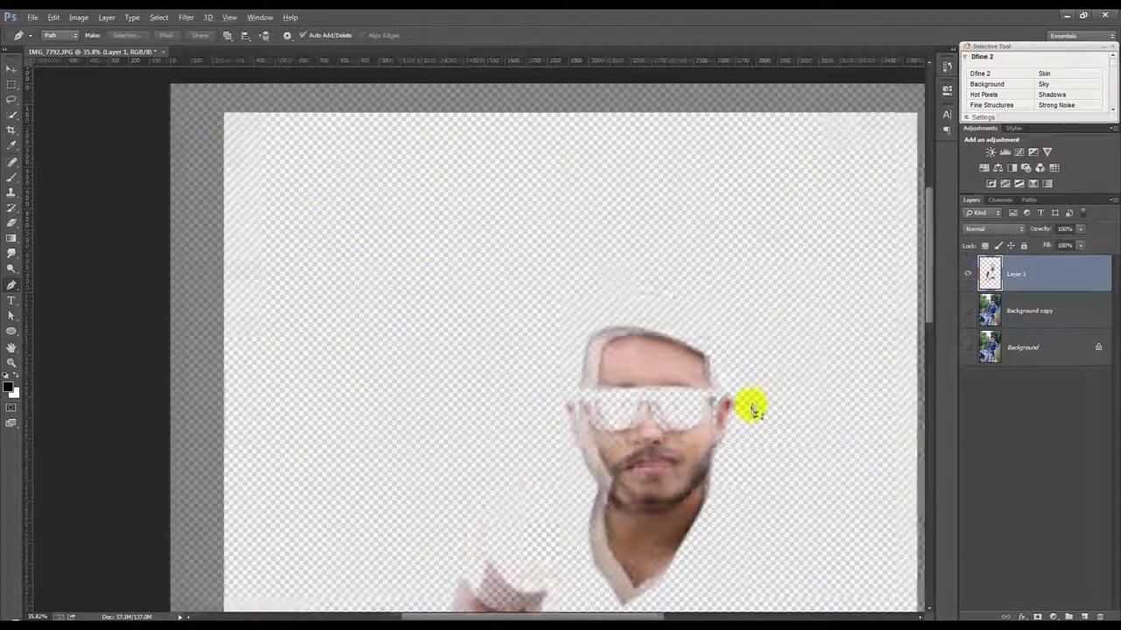
Brighten Layer 1's shadows to 50% with Shadows/Highlights
scroll(753, 410, down, 3)
scroll(751, 405, down, 2)
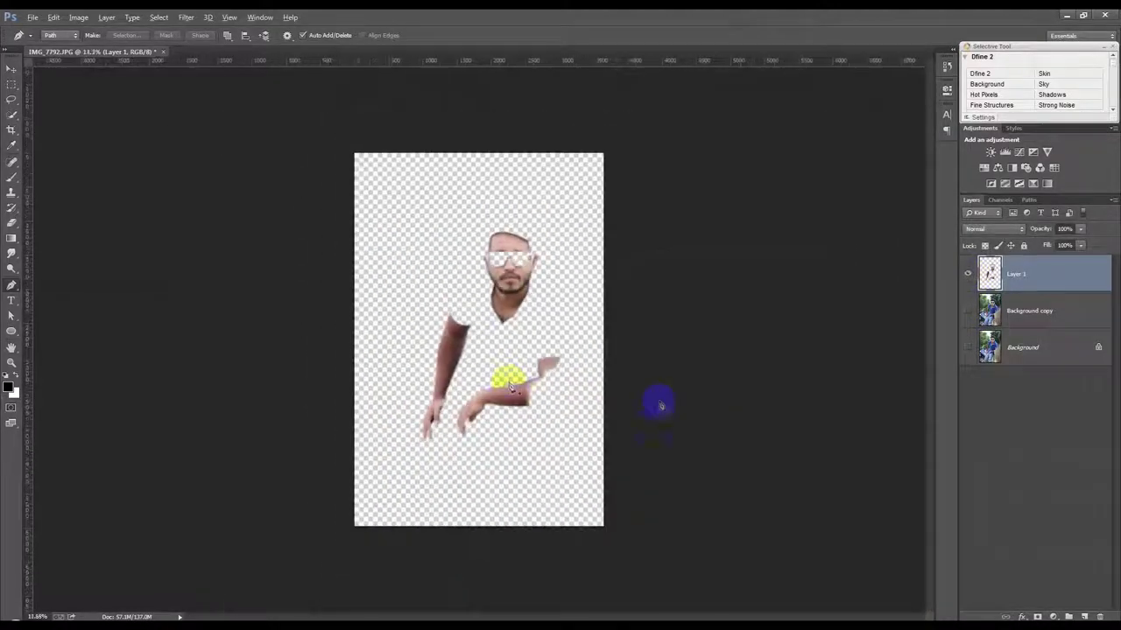
scroll(508, 374, up, 2)
scroll(507, 375, up, 2)
scroll(593, 373, up, 2)
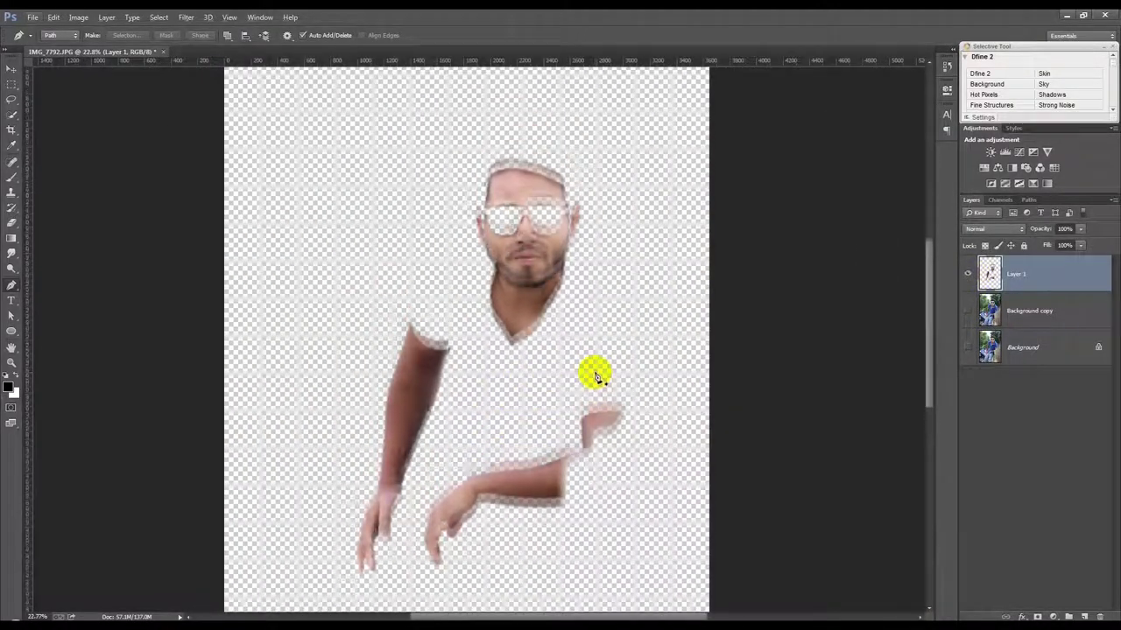
click(77, 17)
mouse_move(96, 47)
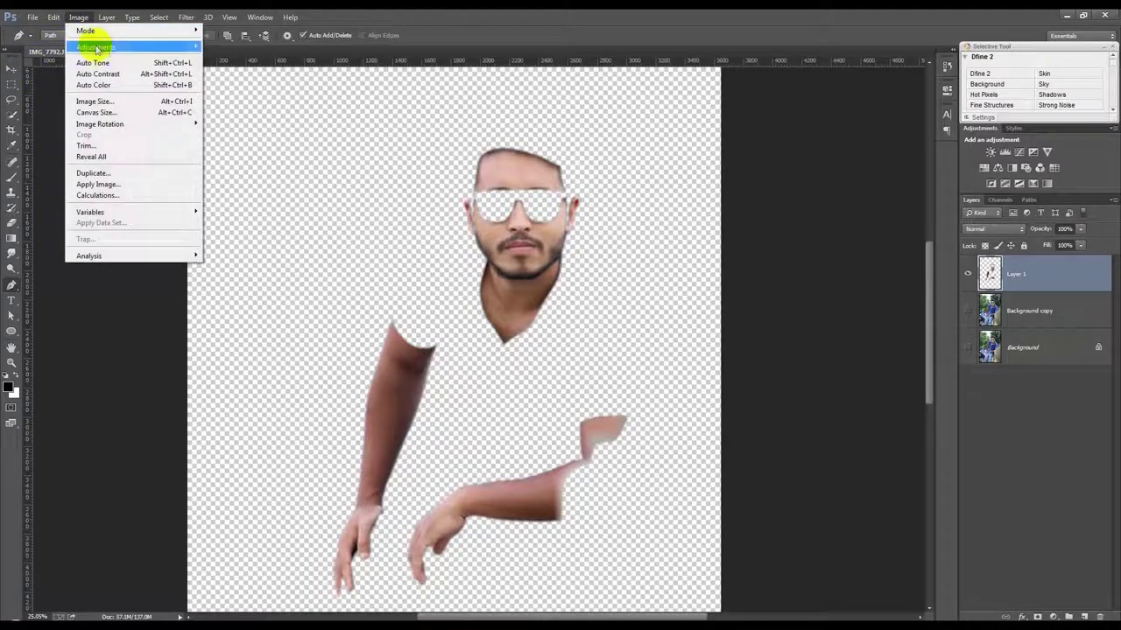
click(249, 238)
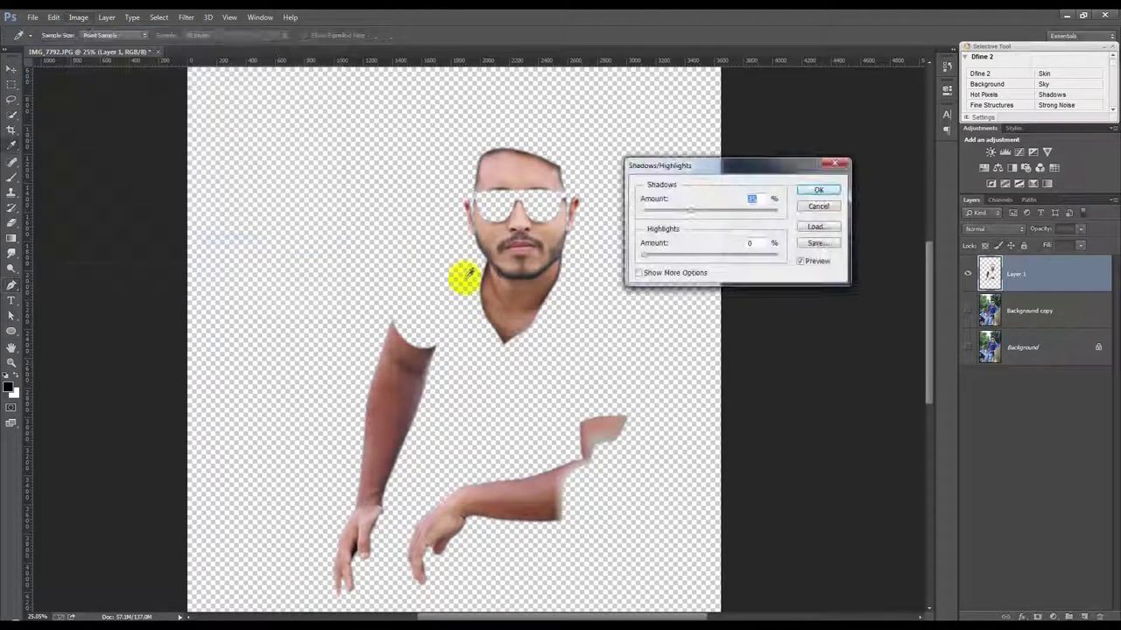
drag(692, 211, 711, 211)
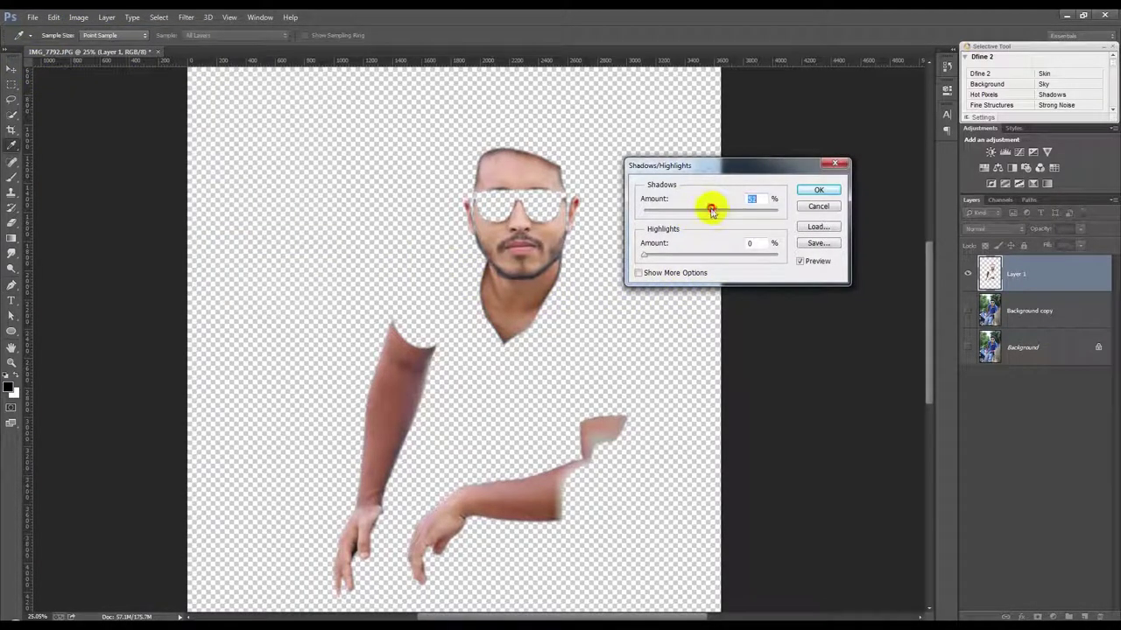
click(818, 190)
key(p)
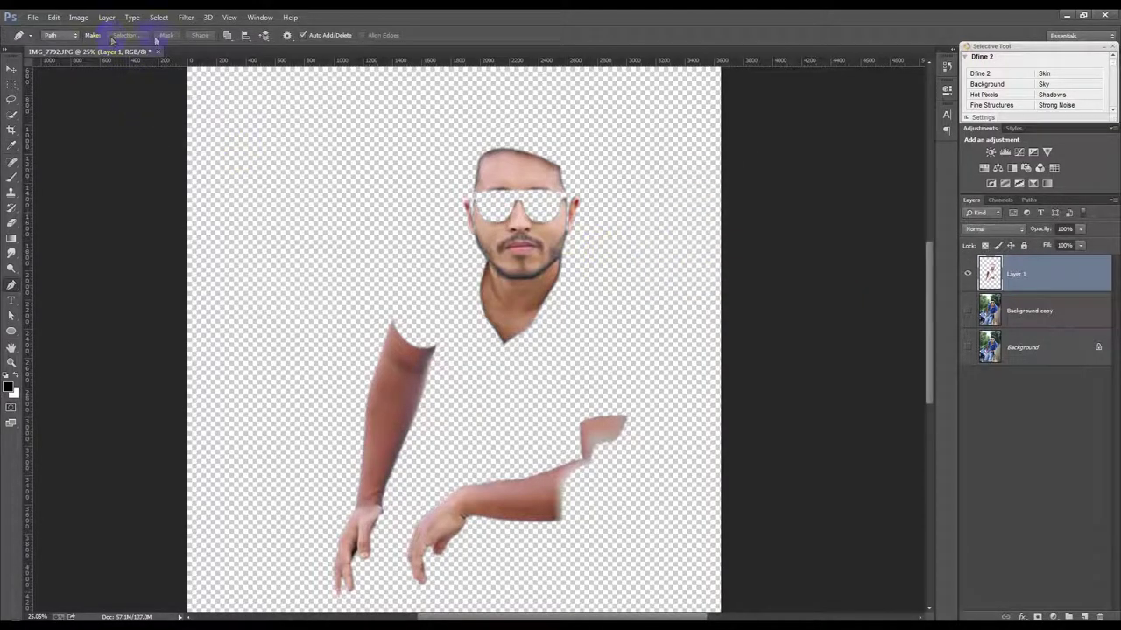
click(185, 17)
click(254, 84)
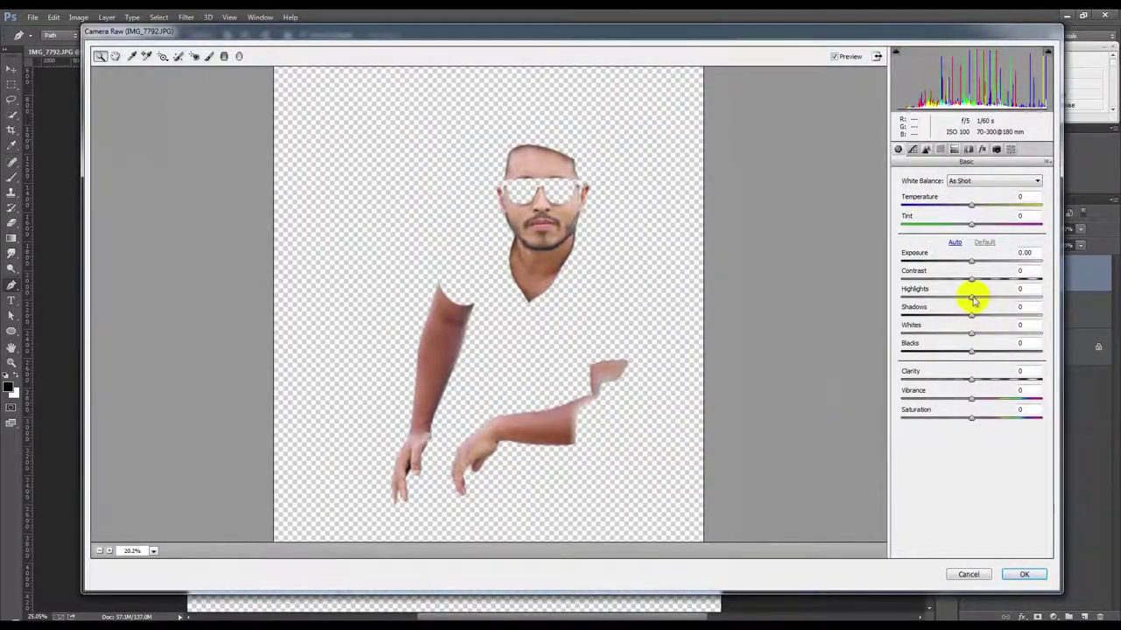
Apply Camera Raw to Layer 1 with Shadows +84, Whites +30, Blacks +46, Contrast -25
drag(971, 314, 1015, 318)
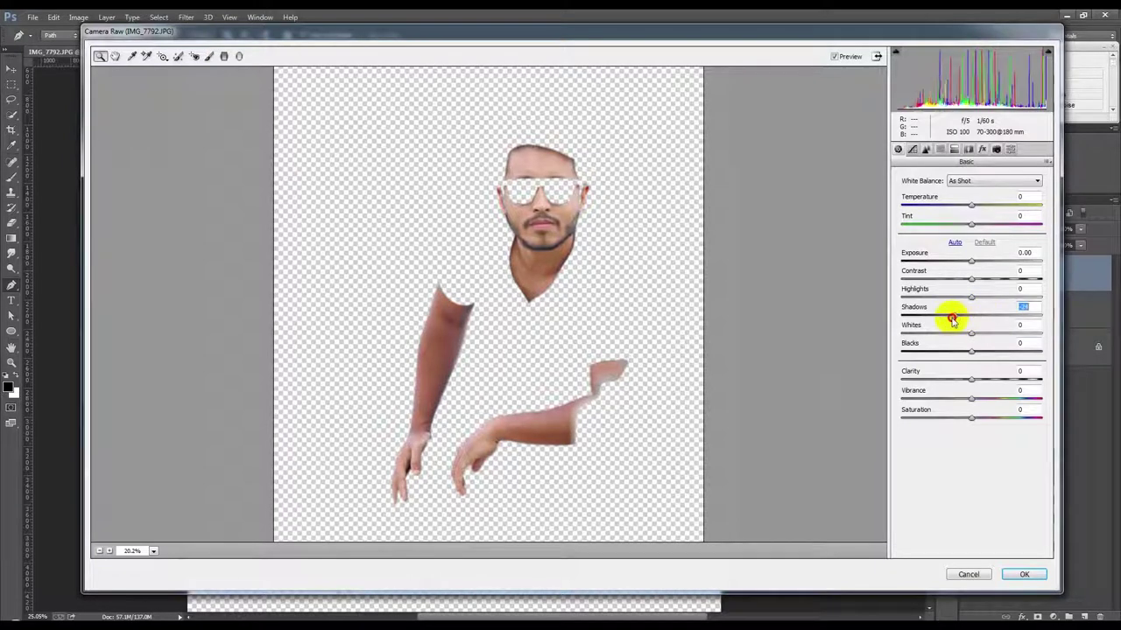
mouse_move(1016, 319)
mouse_down()
mouse_move(1029, 316)
mouse_move(991, 333)
mouse_up()
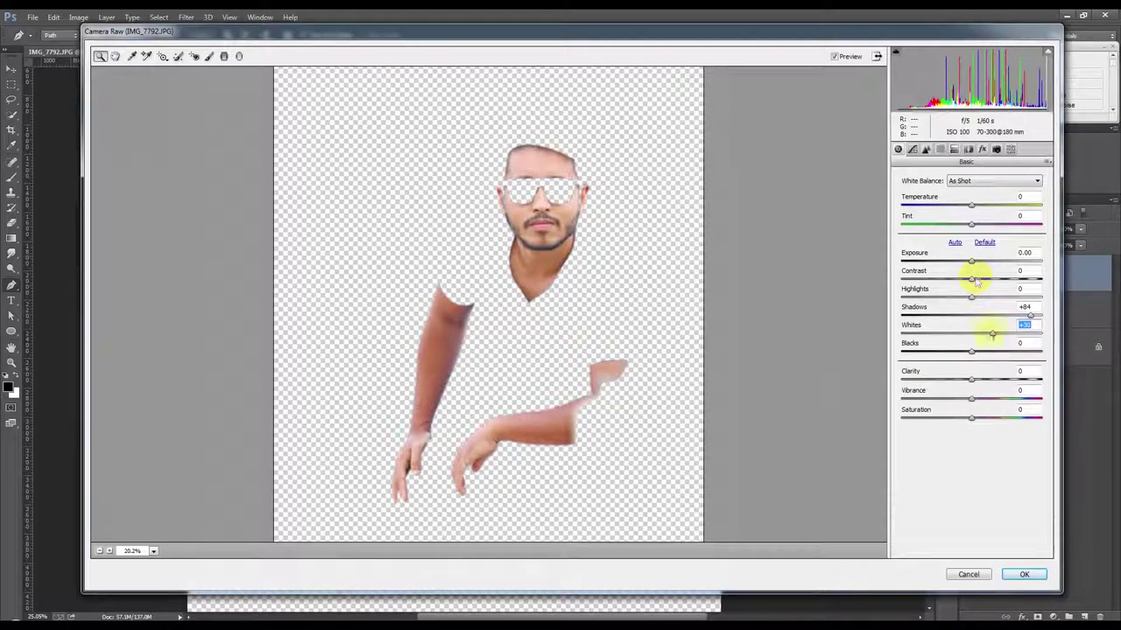
drag(971, 353, 1004, 353)
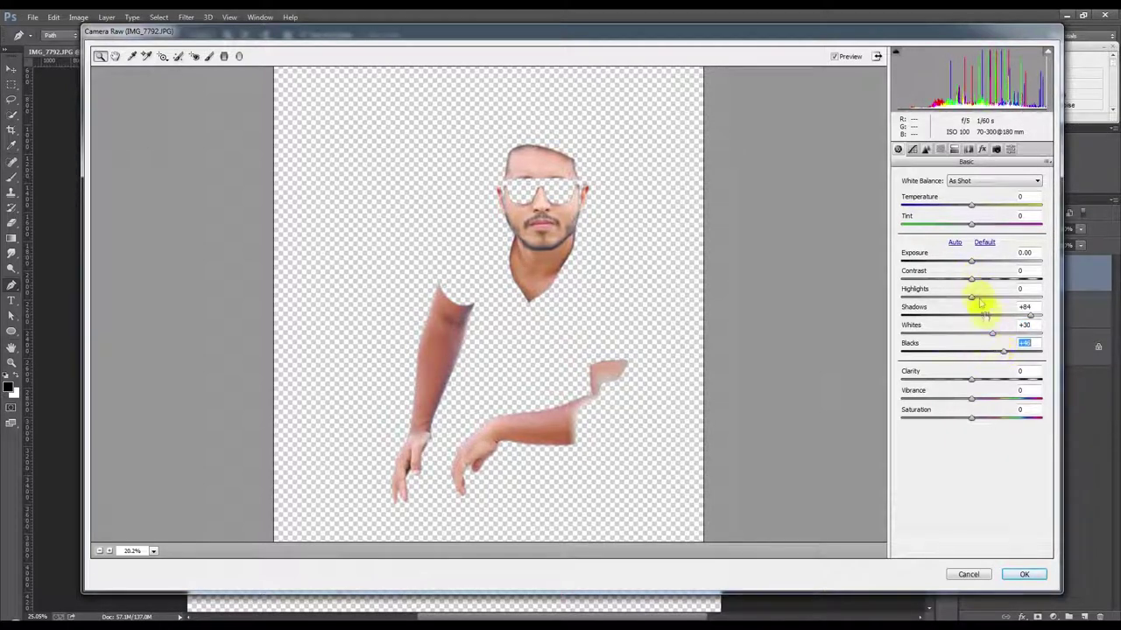
mouse_move(970, 280)
mouse_down()
mouse_move(941, 286)
mouse_move(989, 297)
mouse_up()
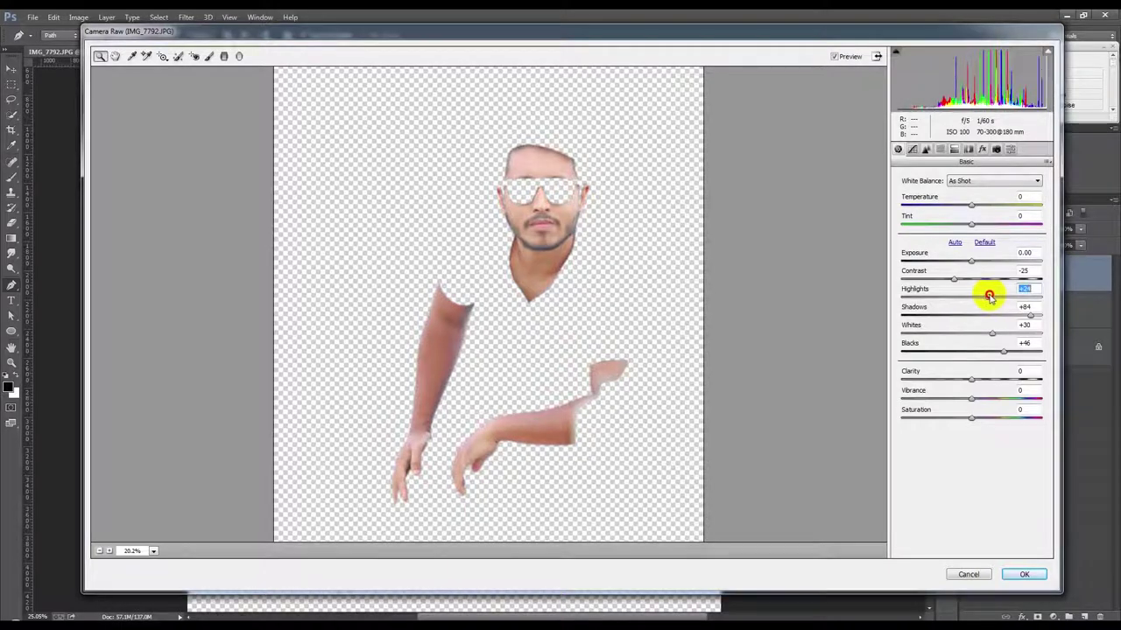
click(1024, 575)
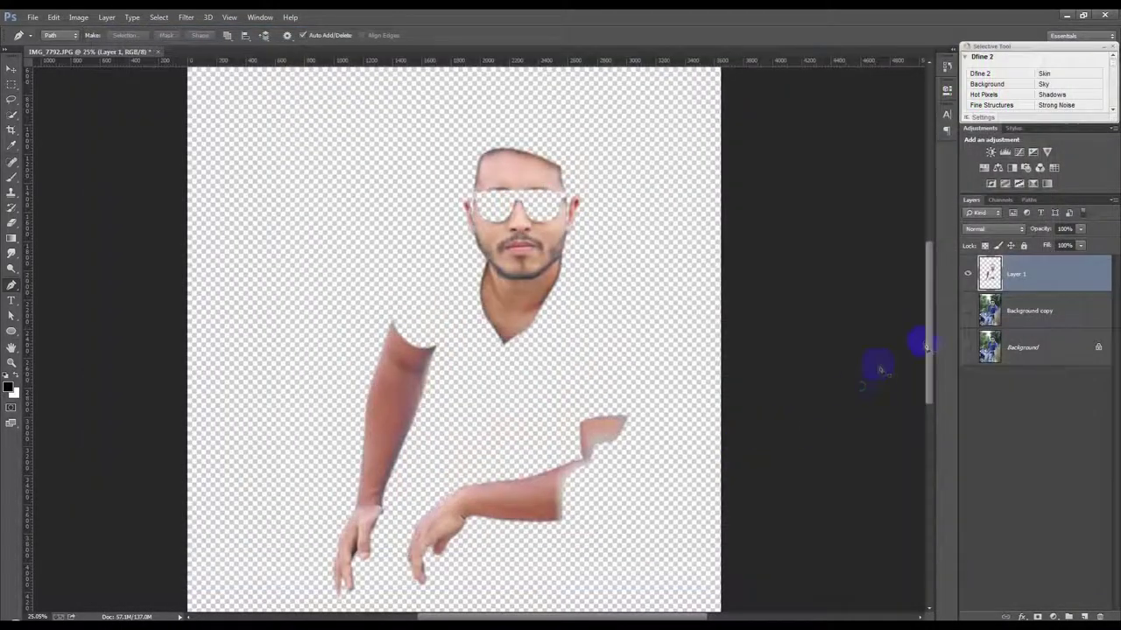
Show Background copy again and make it the working layer
click(968, 311)
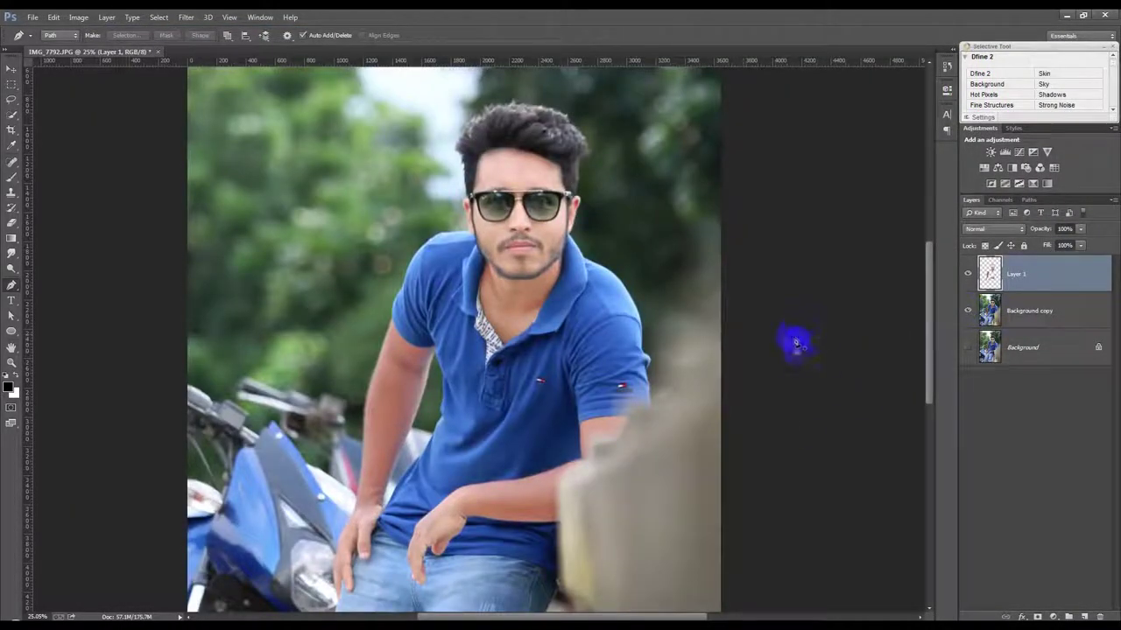
scroll(620, 325, down, 3)
scroll(648, 333, up, 2)
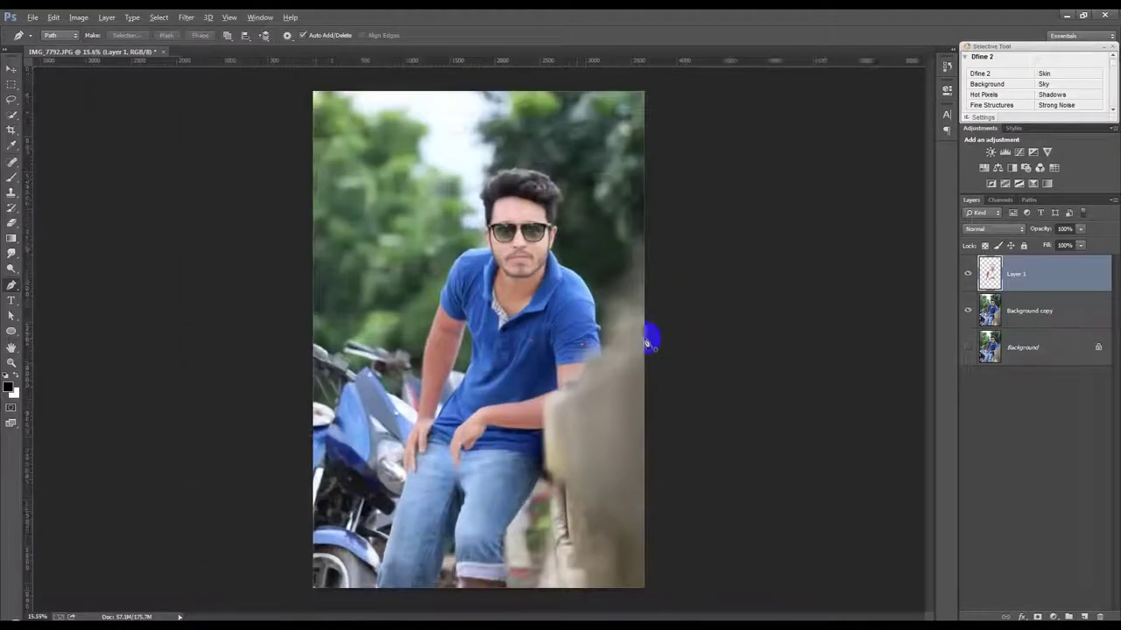
click(1031, 316)
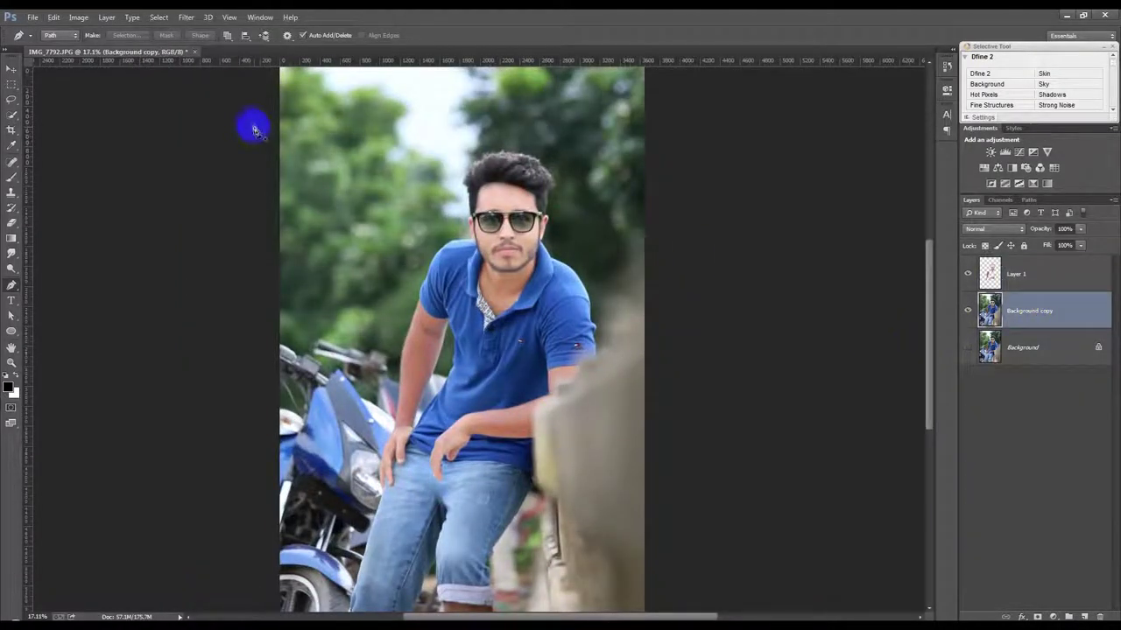
click(186, 18)
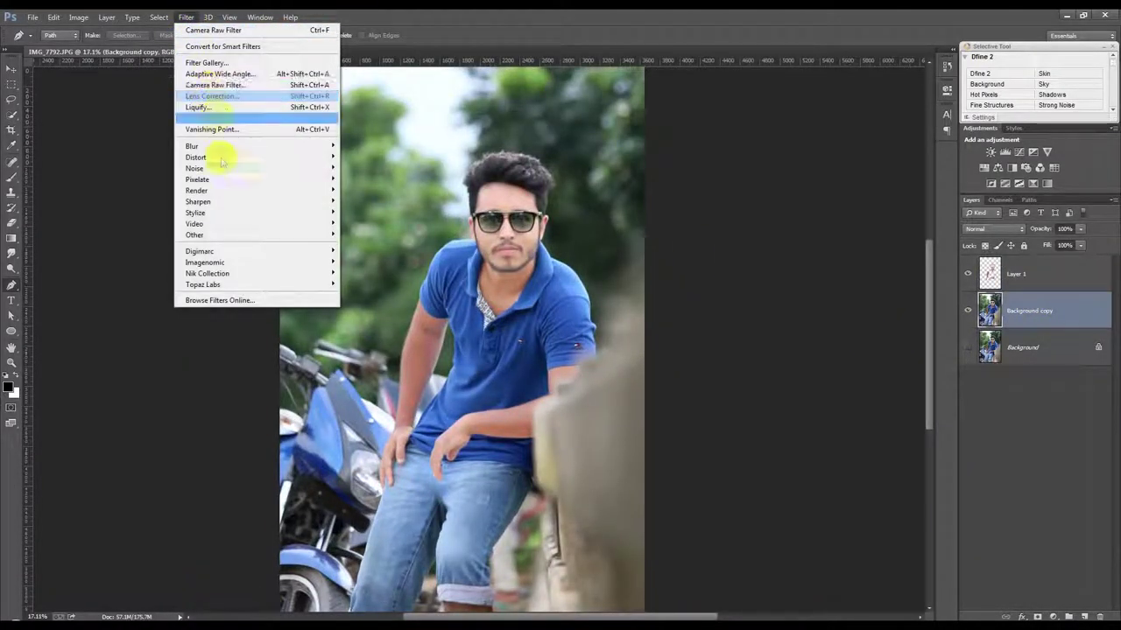
click(608, 193)
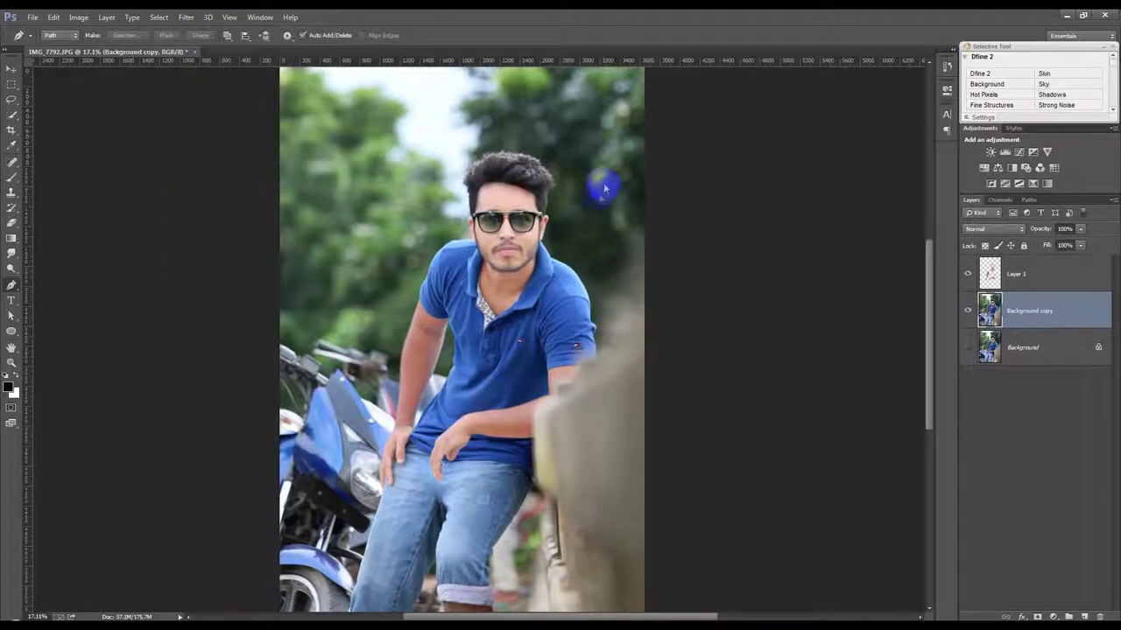
Save the document as IMG_7792.psd
key(ctrl+shift+s)
click(883, 539)
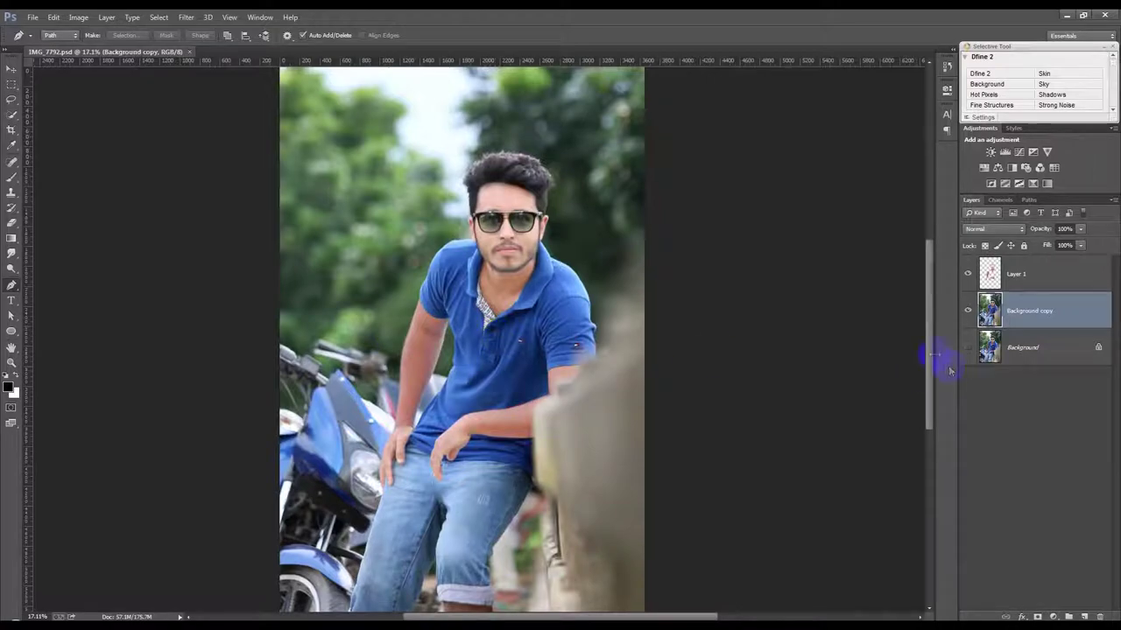
click(186, 17)
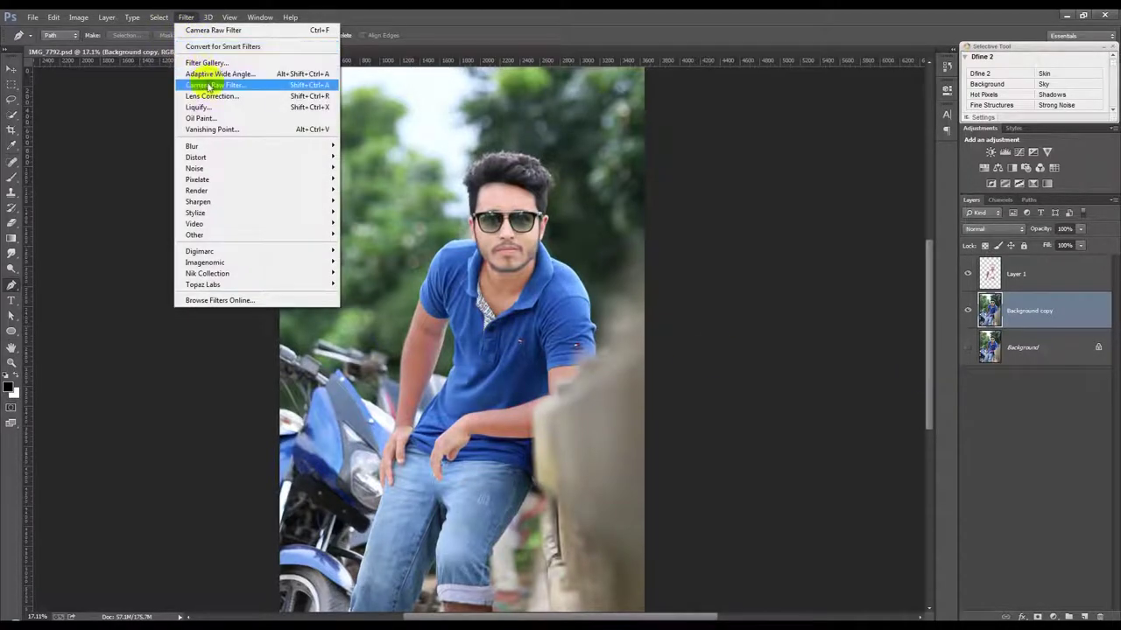
Camera Raw on Background copy: Vibrance +91, Blacks -47, Whites -100, Shadows +59, Highlights -100, Contrast +74
click(208, 84)
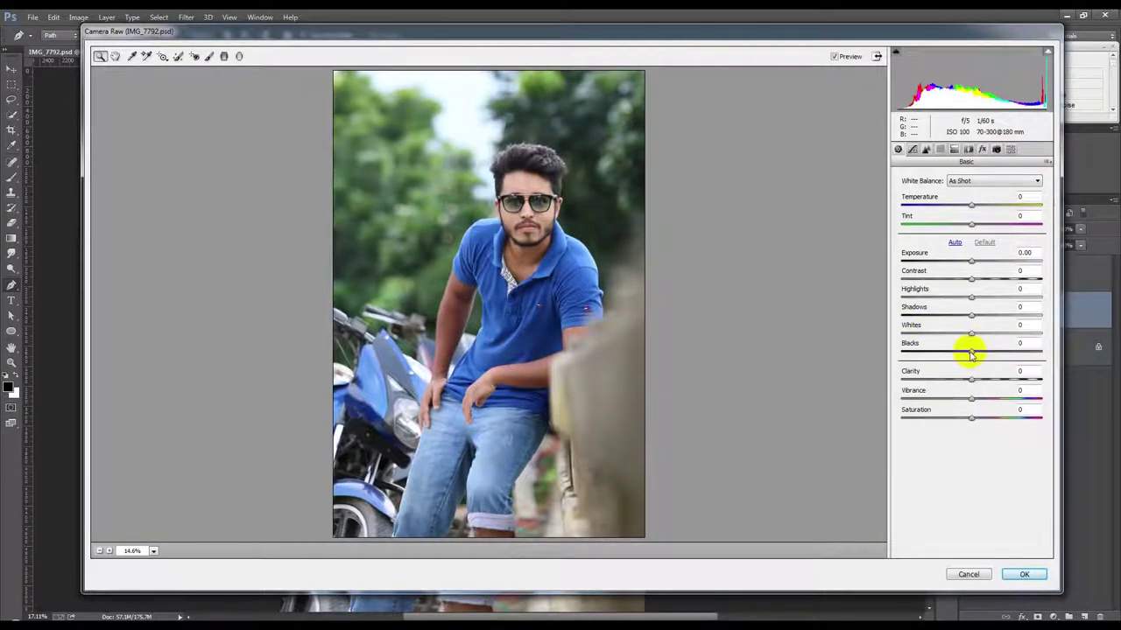
drag(976, 403, 1038, 402)
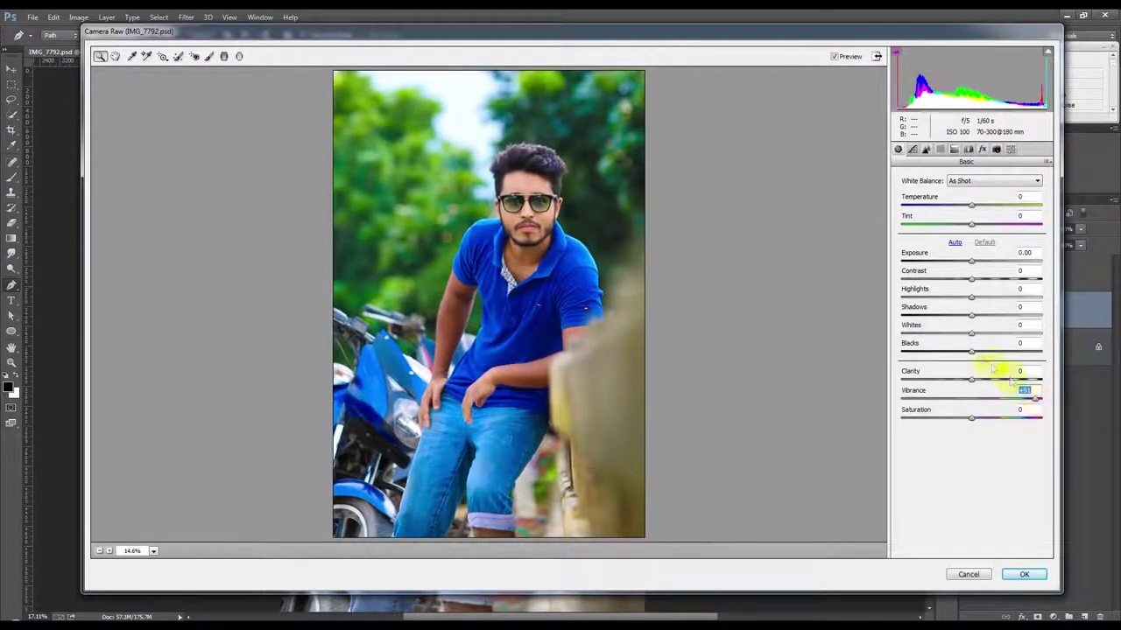
mouse_move(971, 351)
mouse_down()
mouse_move(939, 351)
mouse_move(973, 334)
mouse_move(873, 332)
mouse_up()
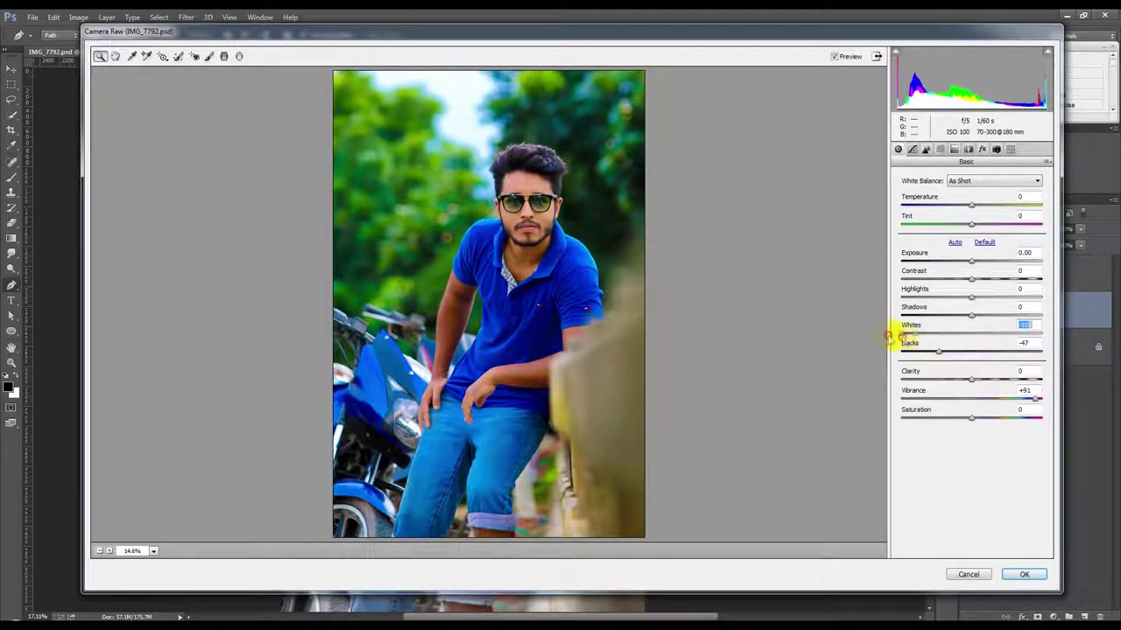
drag(974, 317, 1016, 324)
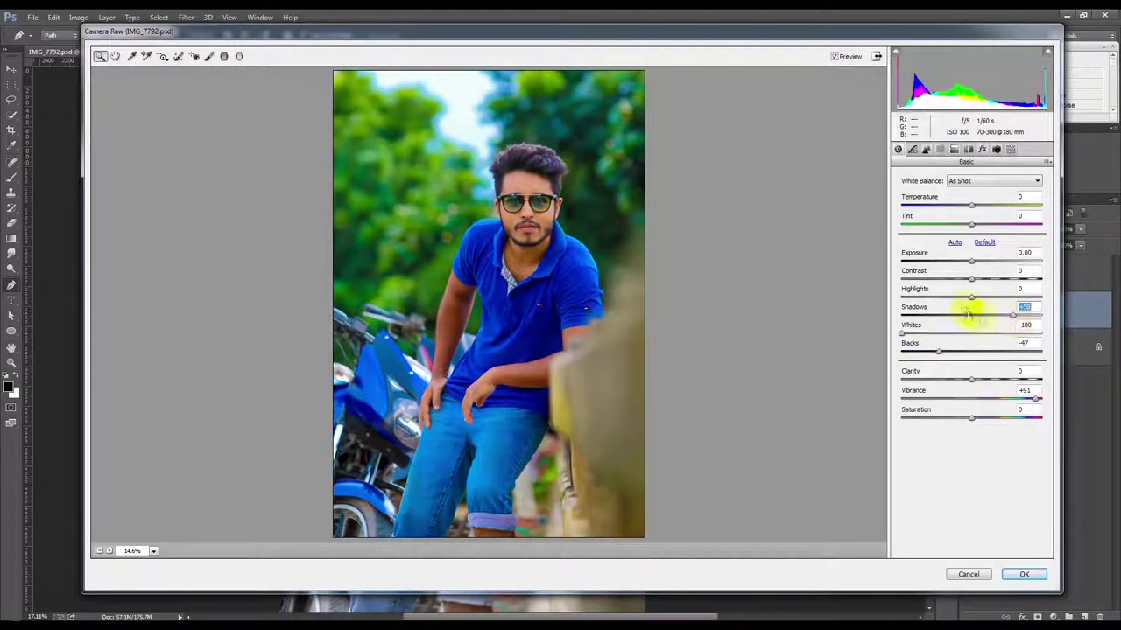
drag(971, 299, 900, 300)
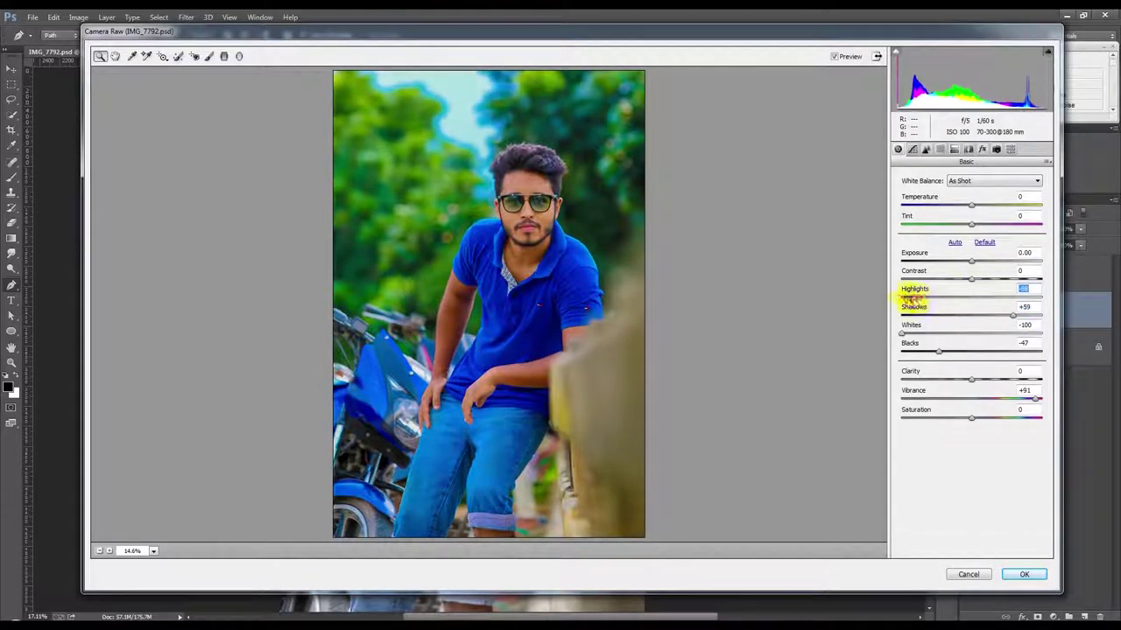
drag(971, 278, 1024, 275)
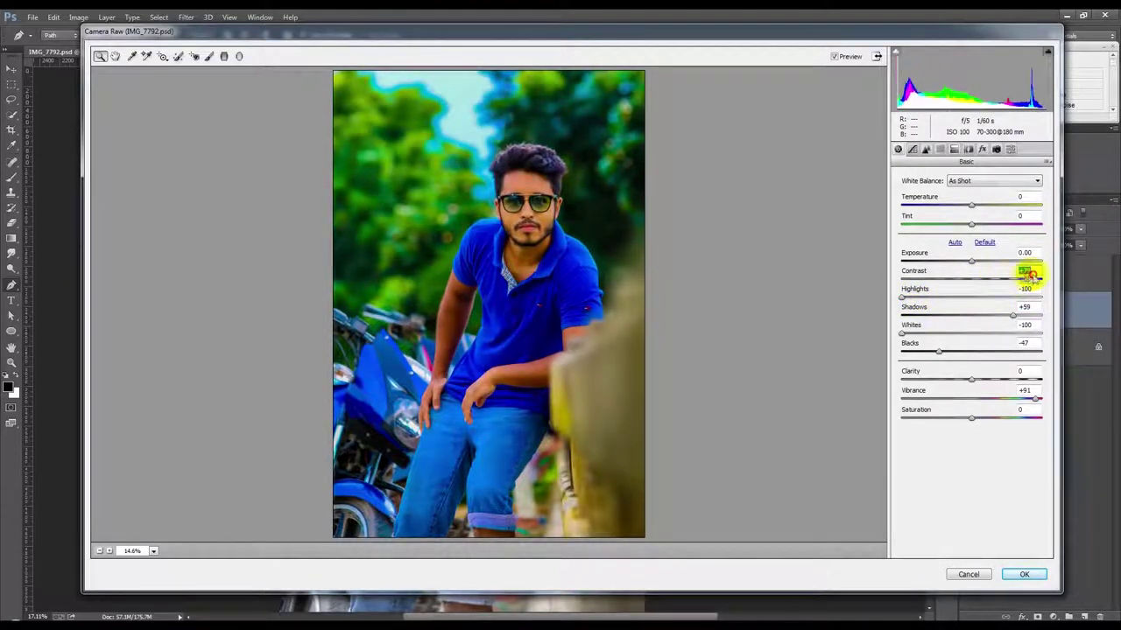
mouse_move(974, 261)
mouse_down()
mouse_move(986, 267)
mouse_move(978, 262)
mouse_up()
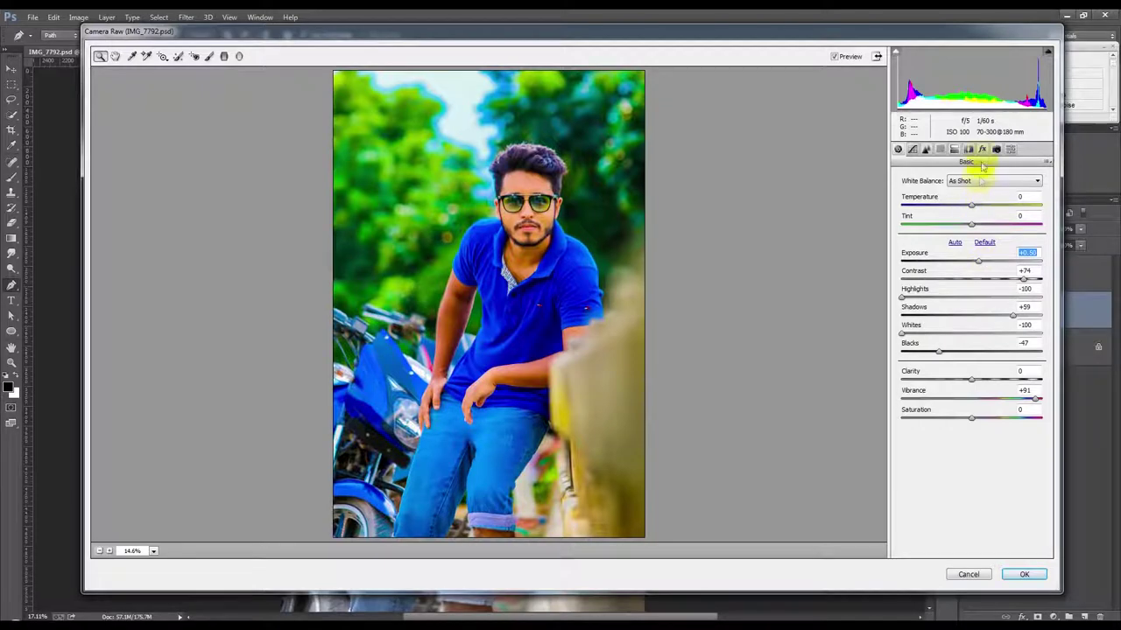
click(927, 150)
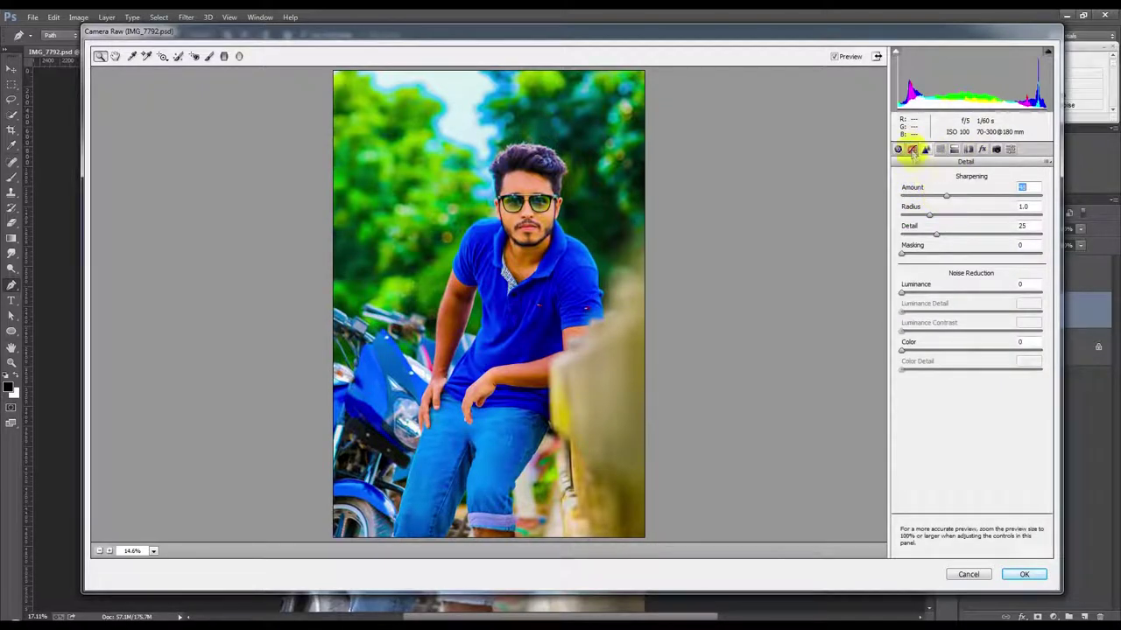
Tint the highlights at Split Toning hue 57 and apply the Camera Raw grade
click(913, 150)
click(954, 150)
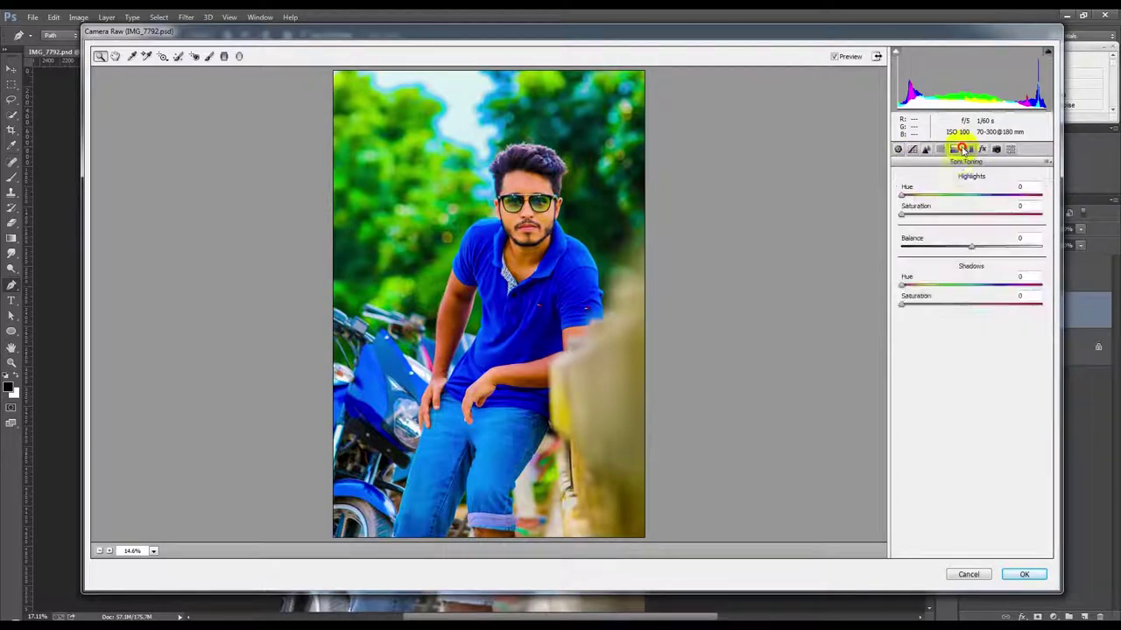
mouse_move(903, 215)
mouse_down()
mouse_move(938, 195)
mouse_move(966, 198)
mouse_move(931, 215)
mouse_move(962, 213)
mouse_move(873, 217)
mouse_up()
mouse_move(963, 196)
mouse_down()
mouse_move(925, 195)
mouse_move(978, 208)
mouse_up()
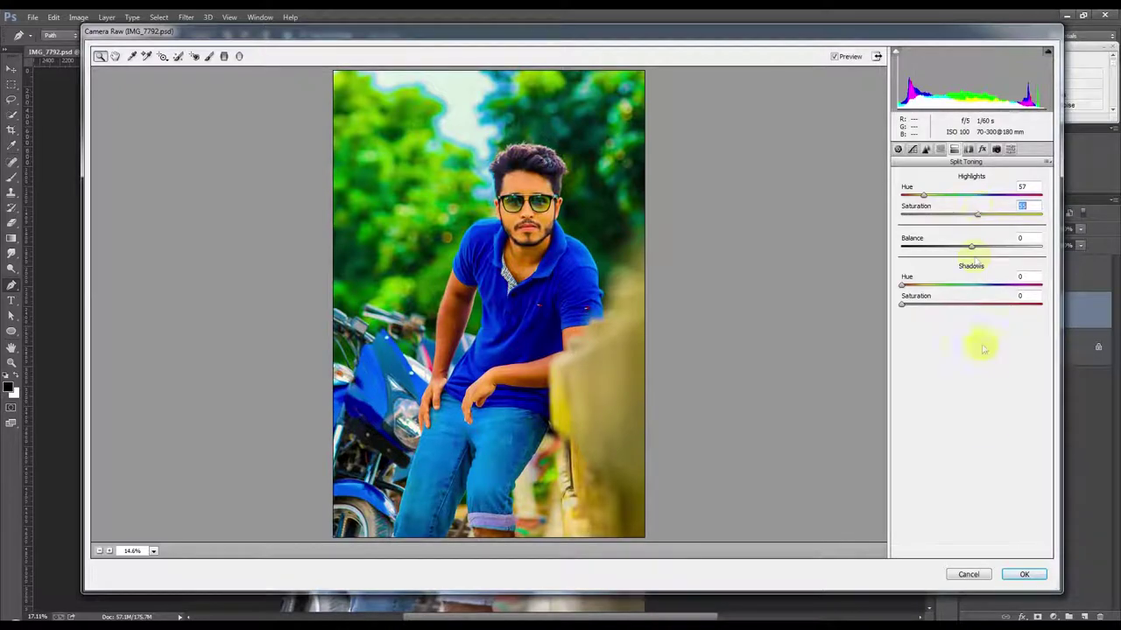
click(1025, 574)
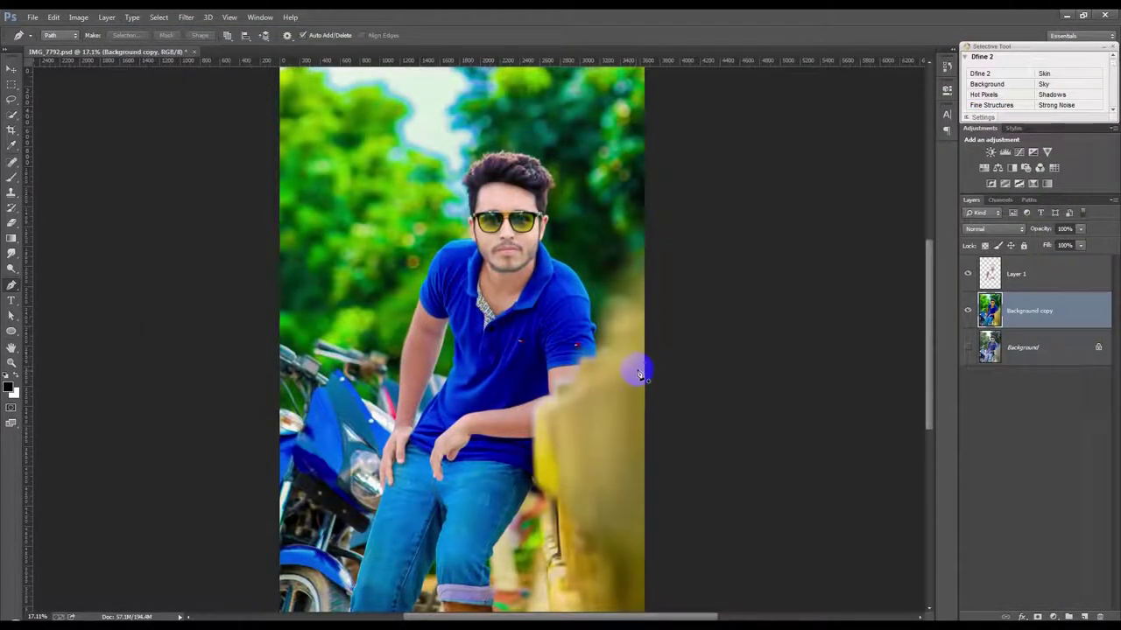
Launch Nik Collection's Color Efex Pro 4 on the graded Background copy layer
scroll(669, 414, down, 2)
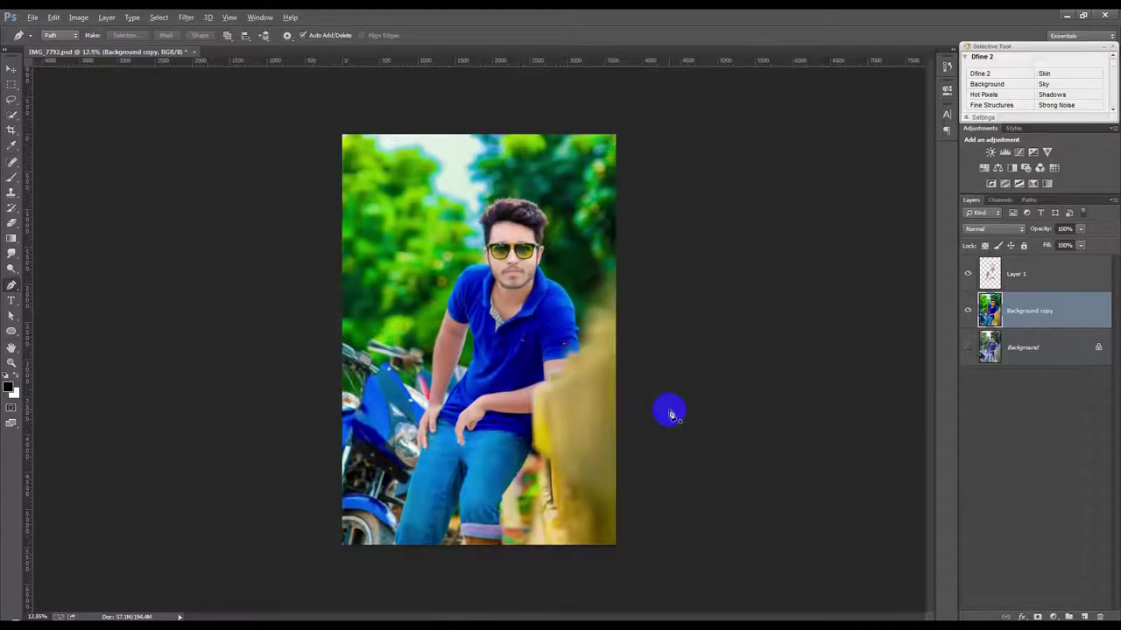
scroll(670, 415, up, 1)
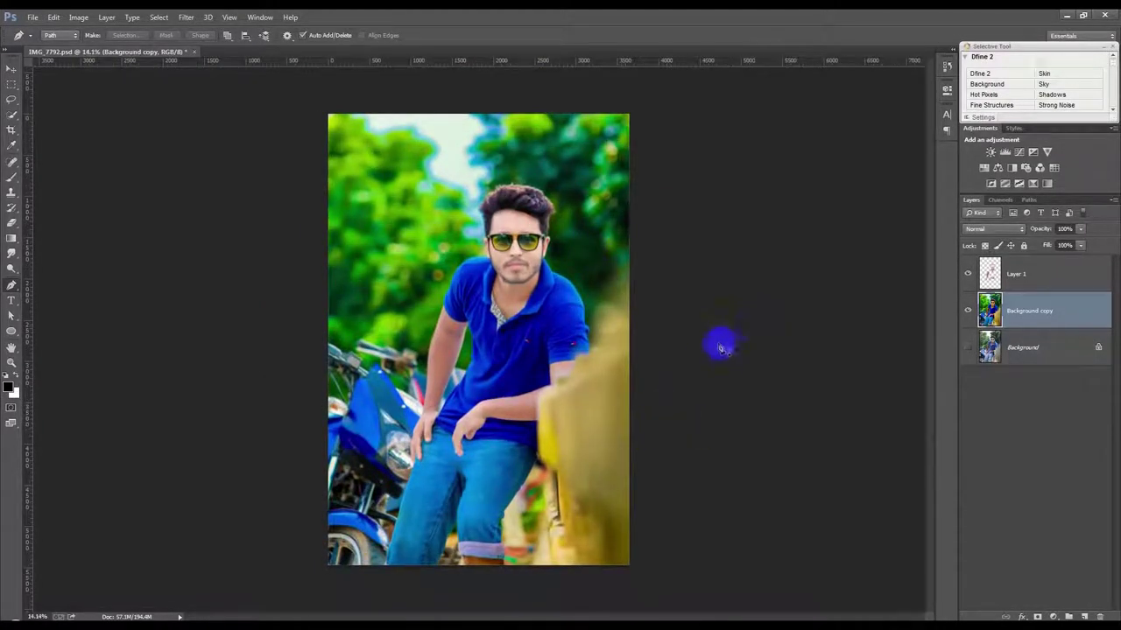
key(alt)
click(188, 18)
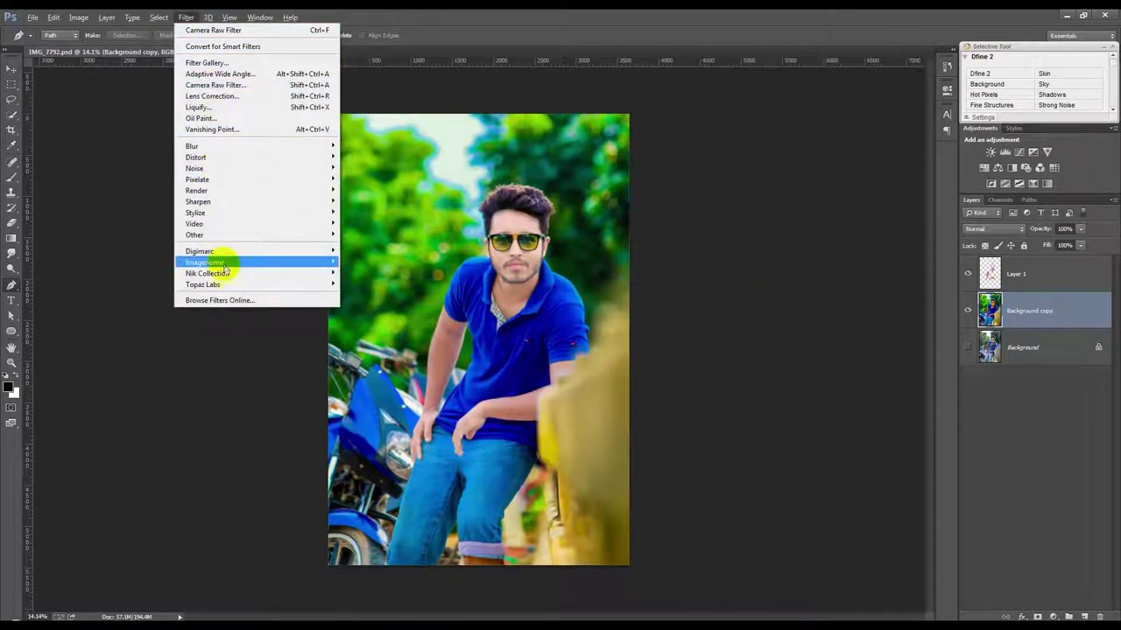
mouse_move(208, 273)
click(378, 289)
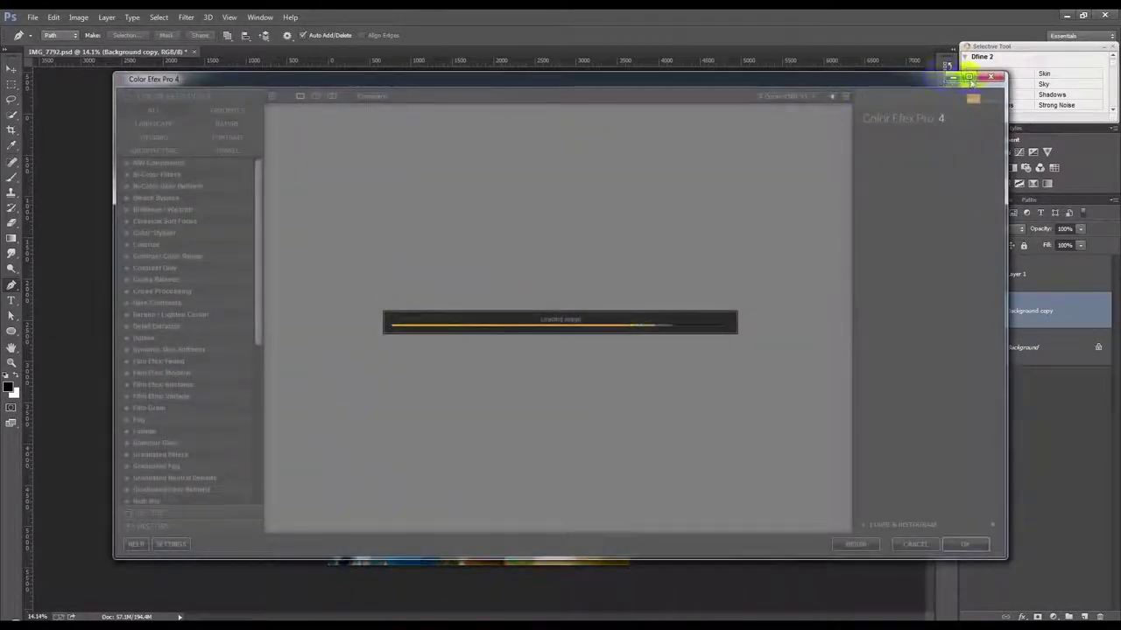
Maximize Color Efex Pro and preview the Bi-Color and Brilliance / Warmth filters
click(969, 77)
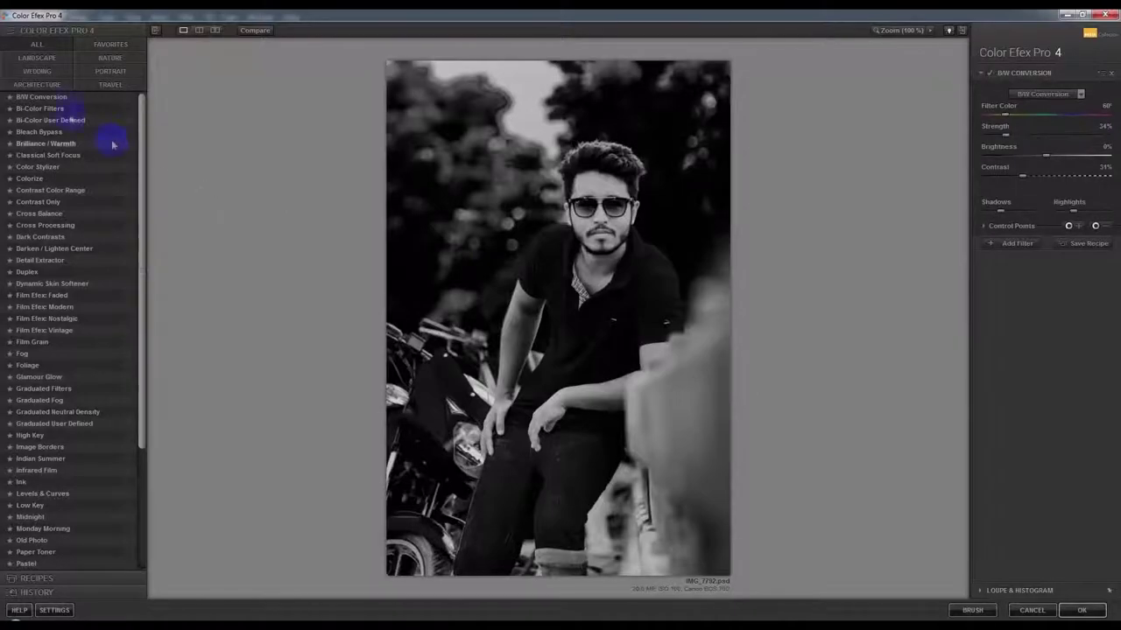
click(46, 109)
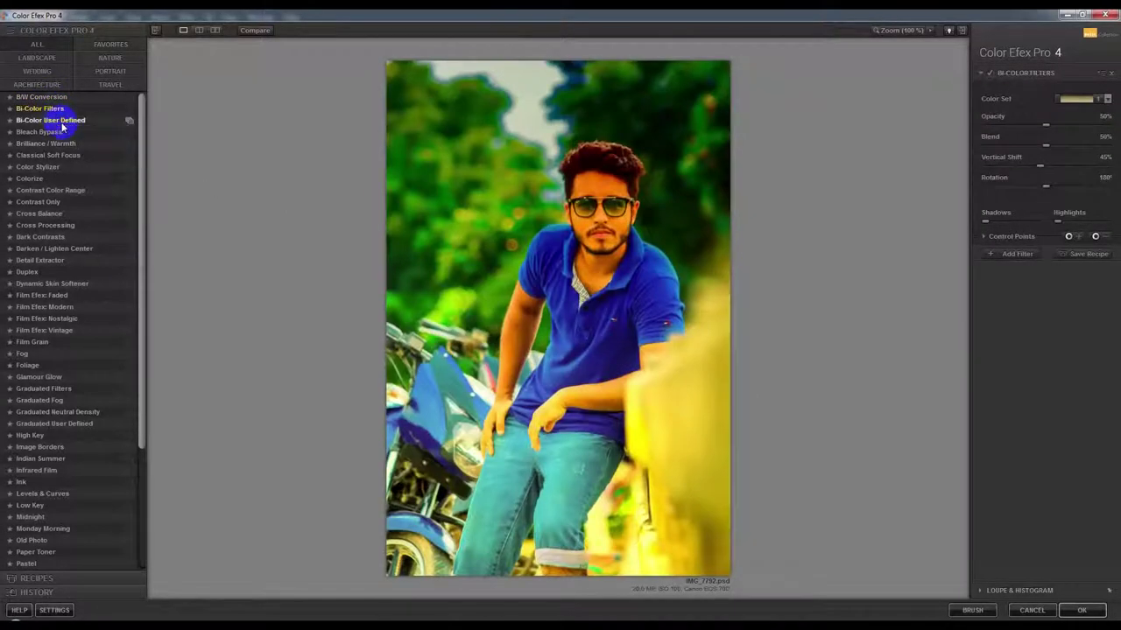
click(60, 121)
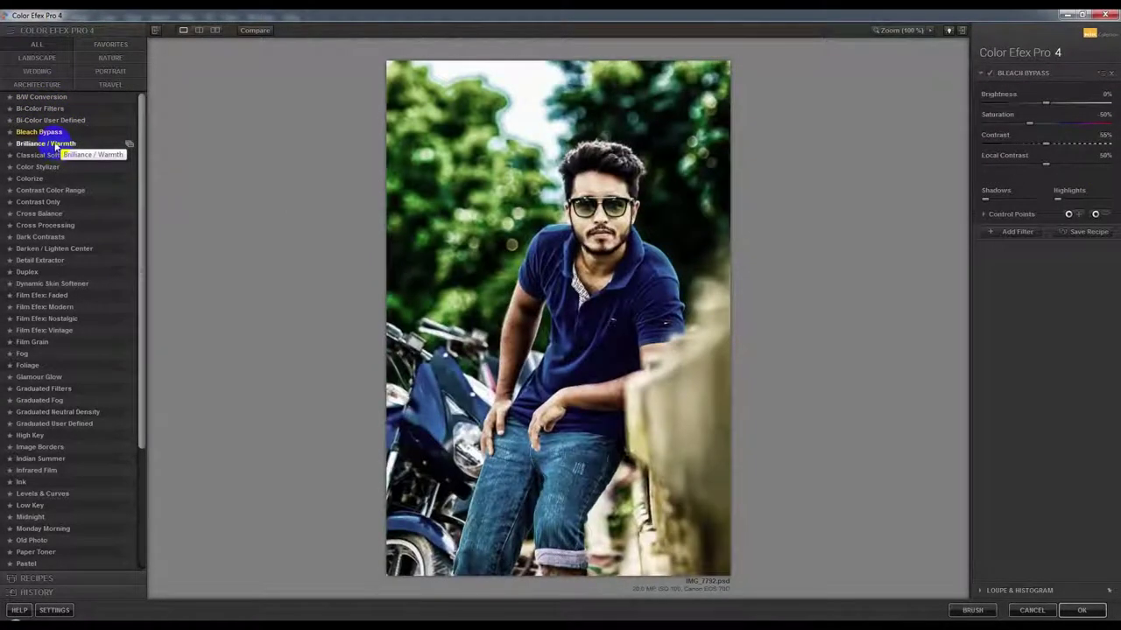
click(55, 145)
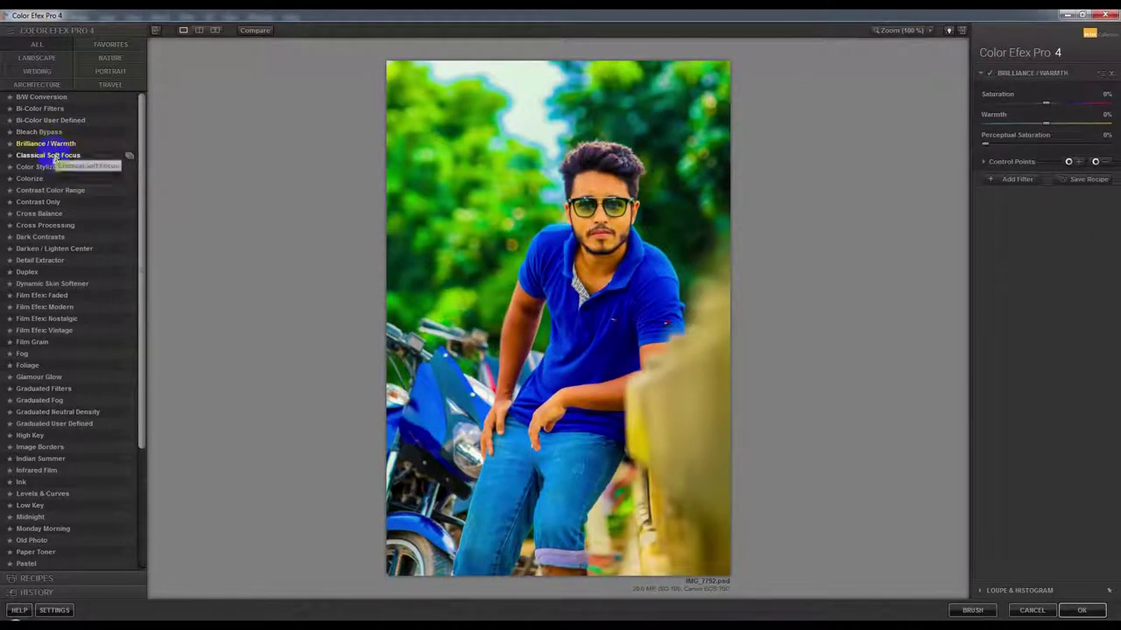
Apply Detail Extractor with the 02 - Strong Large preset and add a second filter slot
click(52, 260)
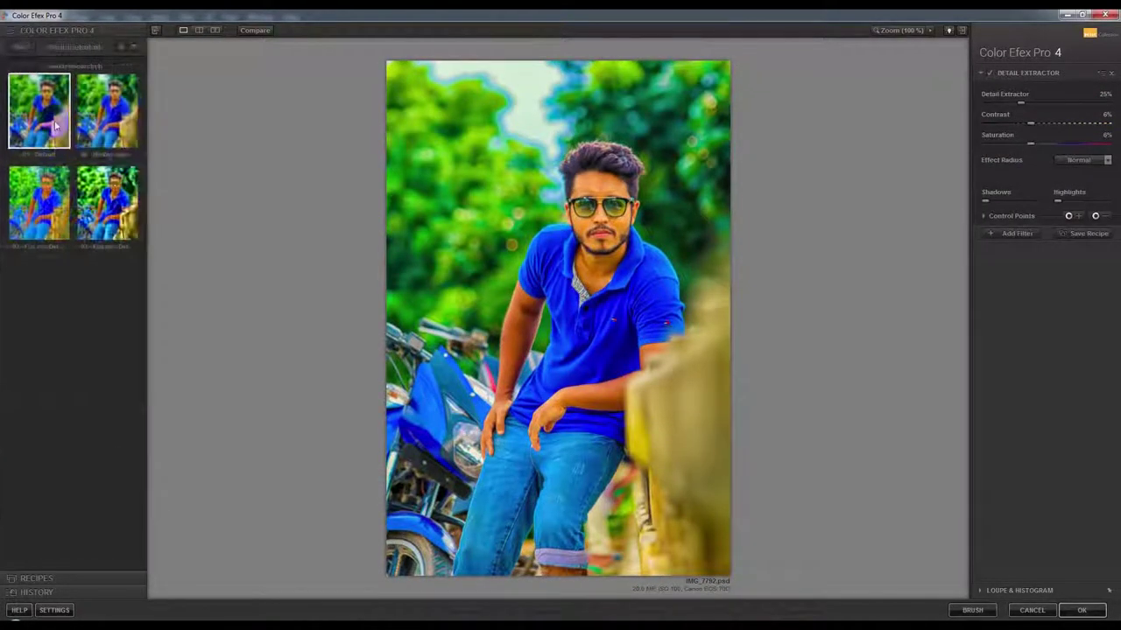
click(105, 129)
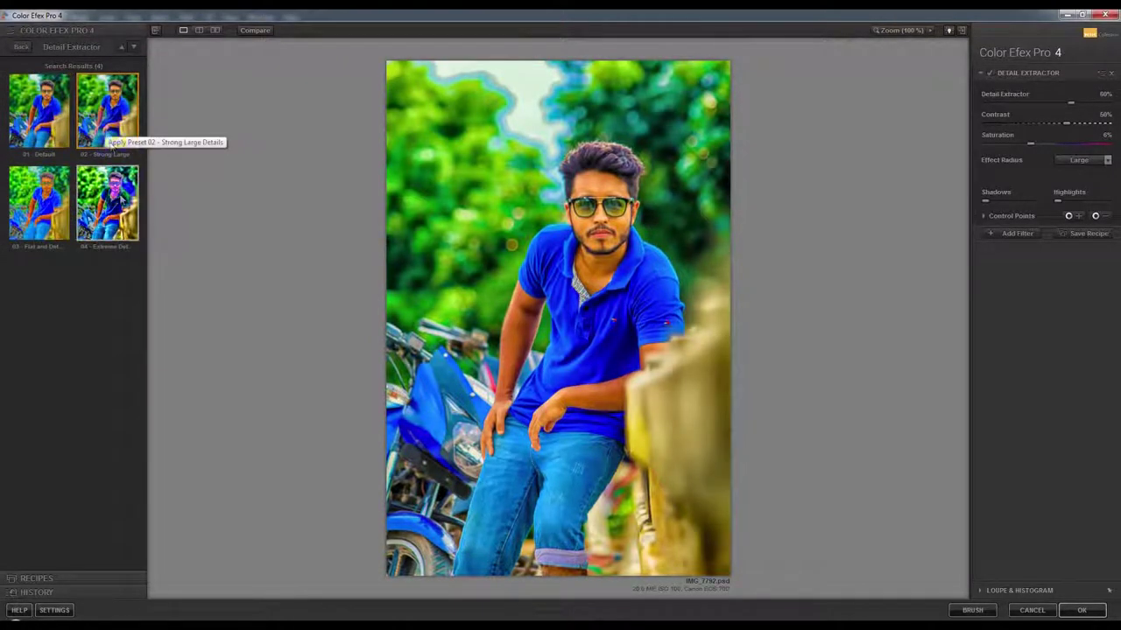
click(120, 199)
click(114, 130)
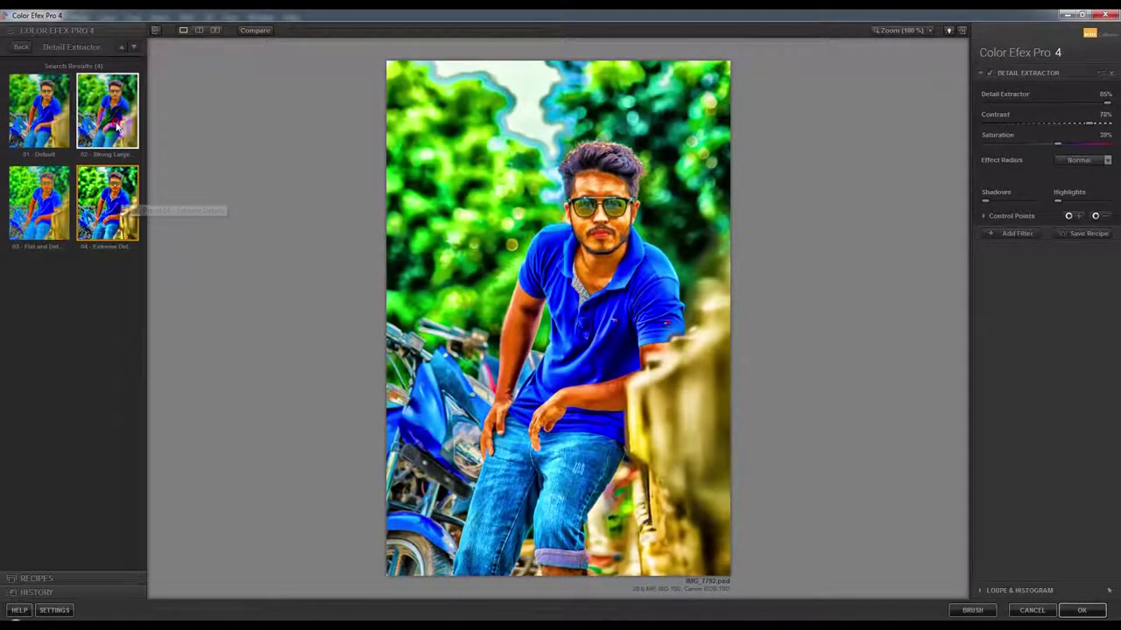
click(27, 49)
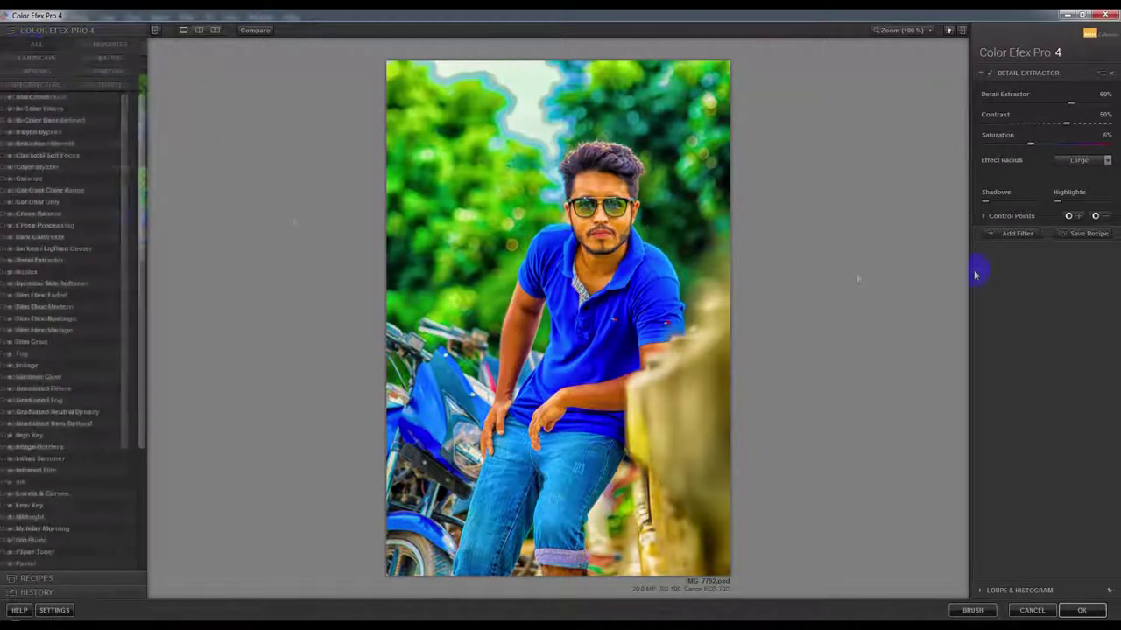
click(1012, 232)
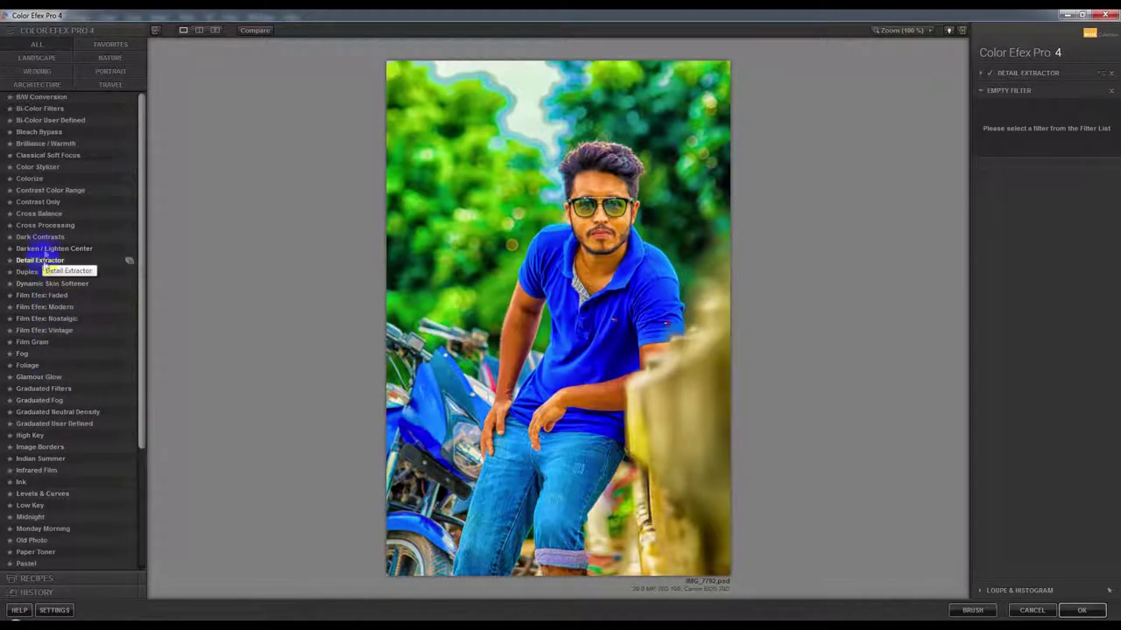
Make Contrast Color Range the second filter, with Brightness -11% and Color Contrast 31%
click(50, 229)
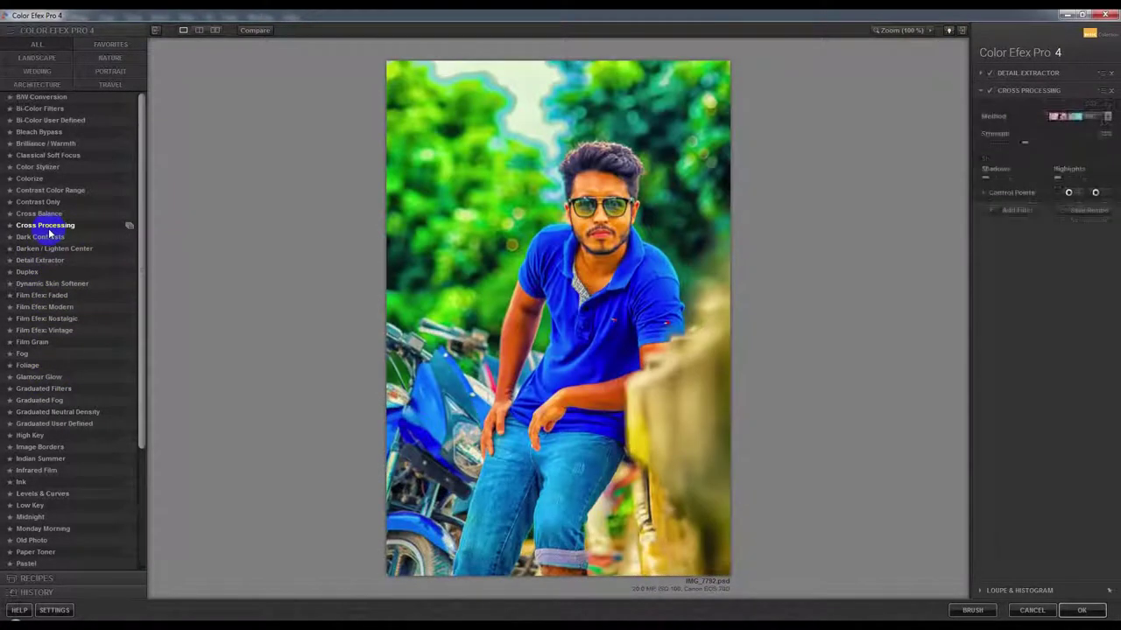
click(48, 214)
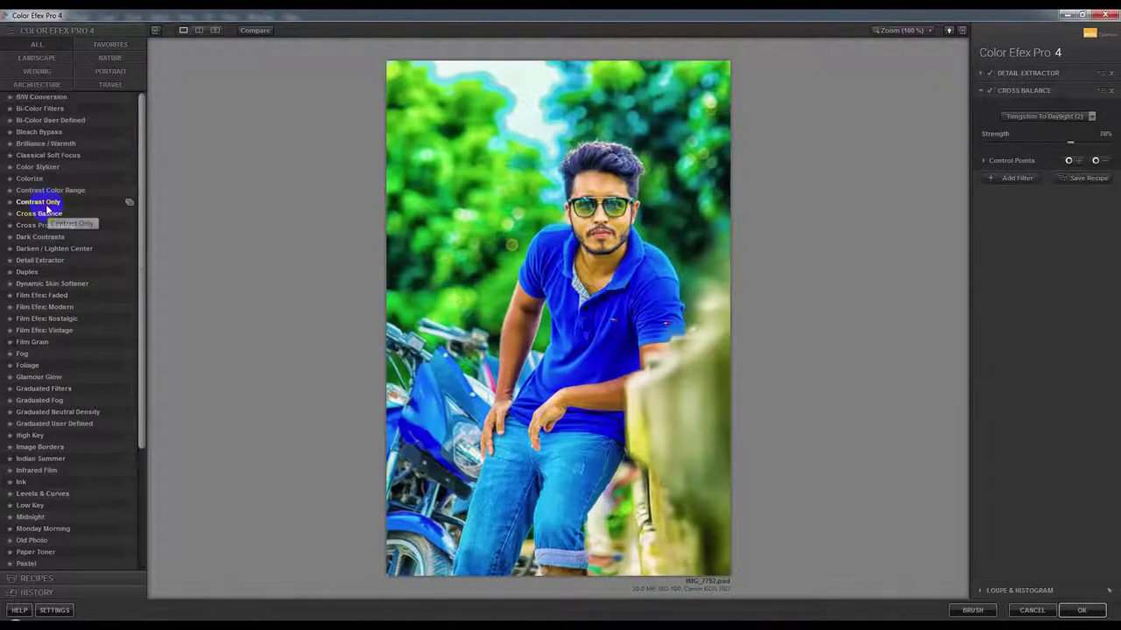
click(45, 202)
click(46, 190)
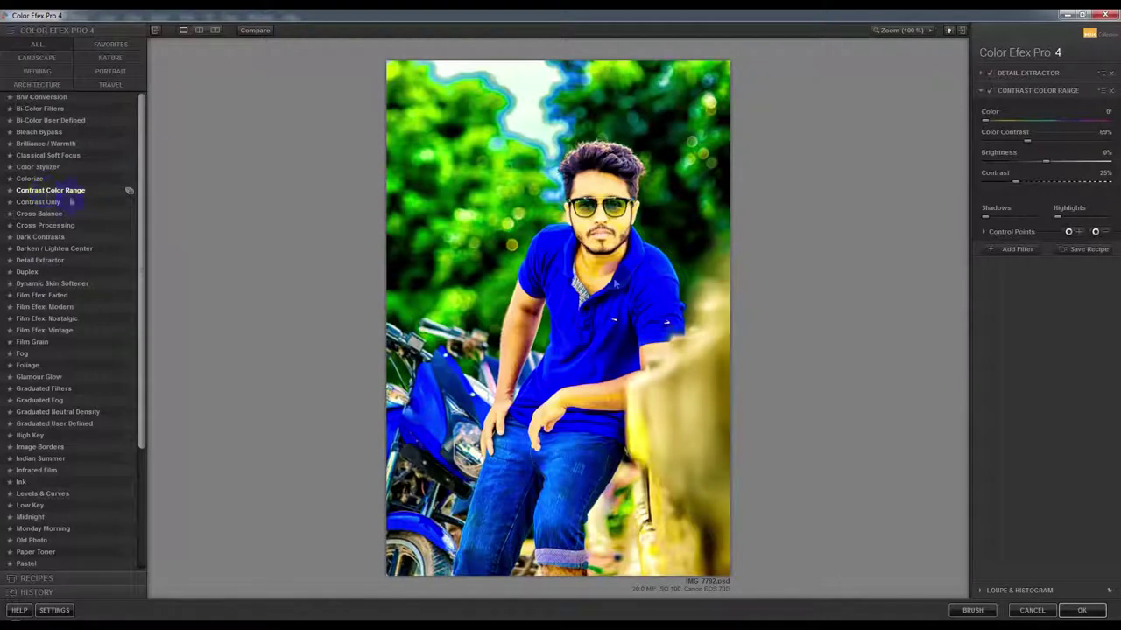
mouse_move(1041, 164)
mouse_down()
mouse_move(1024, 166)
mouse_move(1051, 183)
mouse_move(1042, 188)
mouse_up()
drag(1026, 146, 1000, 152)
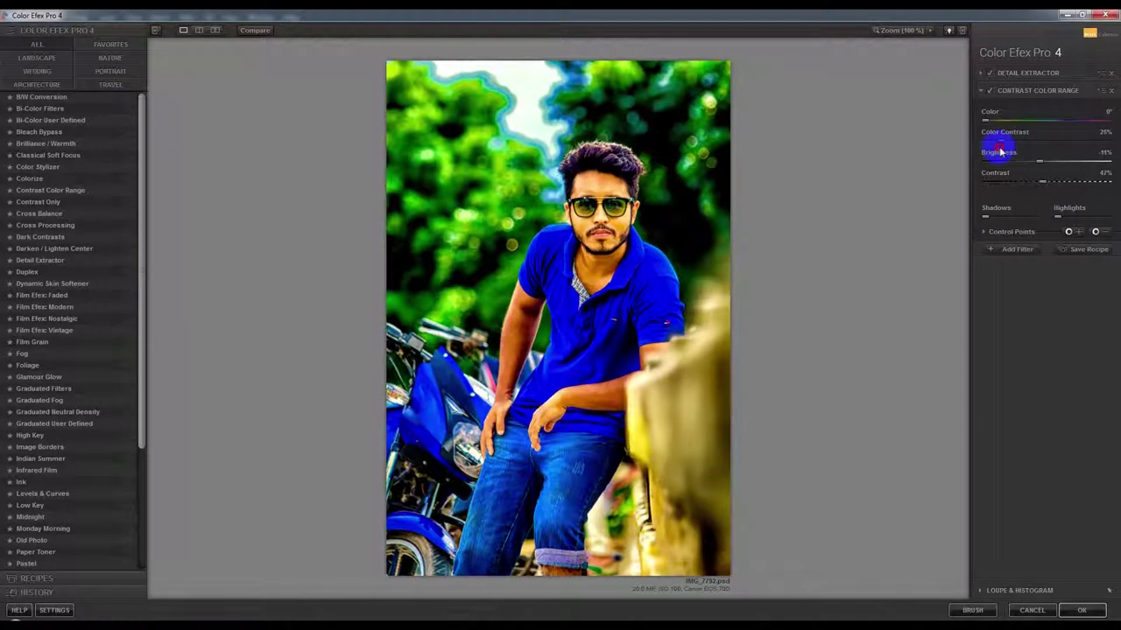
drag(1026, 187, 1033, 182)
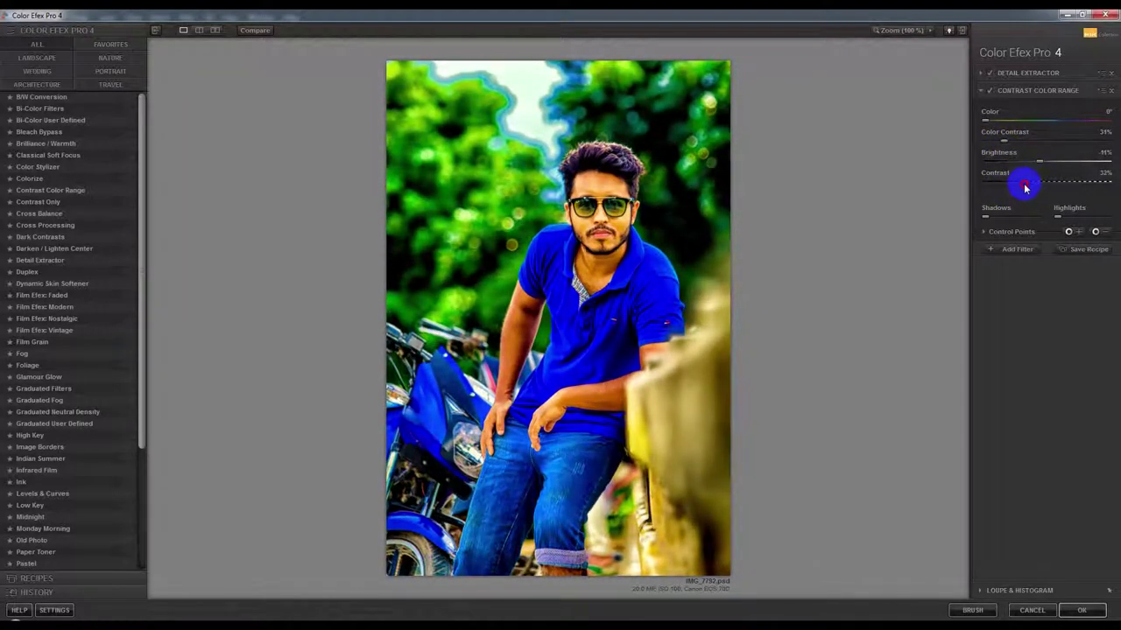
click(1016, 249)
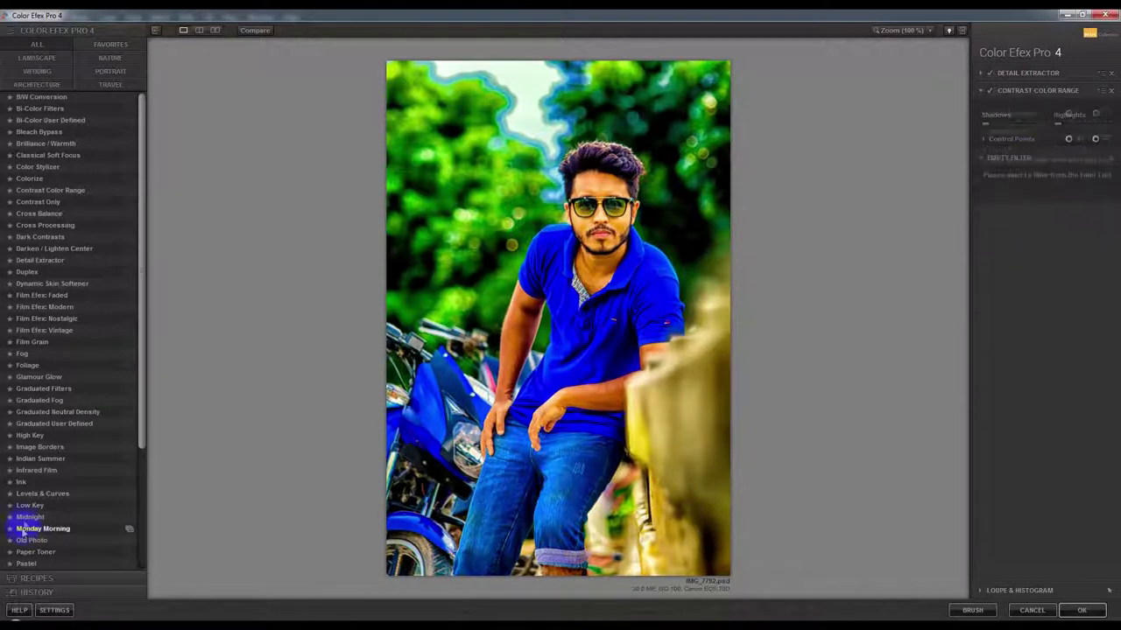
Add Indian Summer with Enhance Foliage raised to about 66%, then apply the grade
click(44, 459)
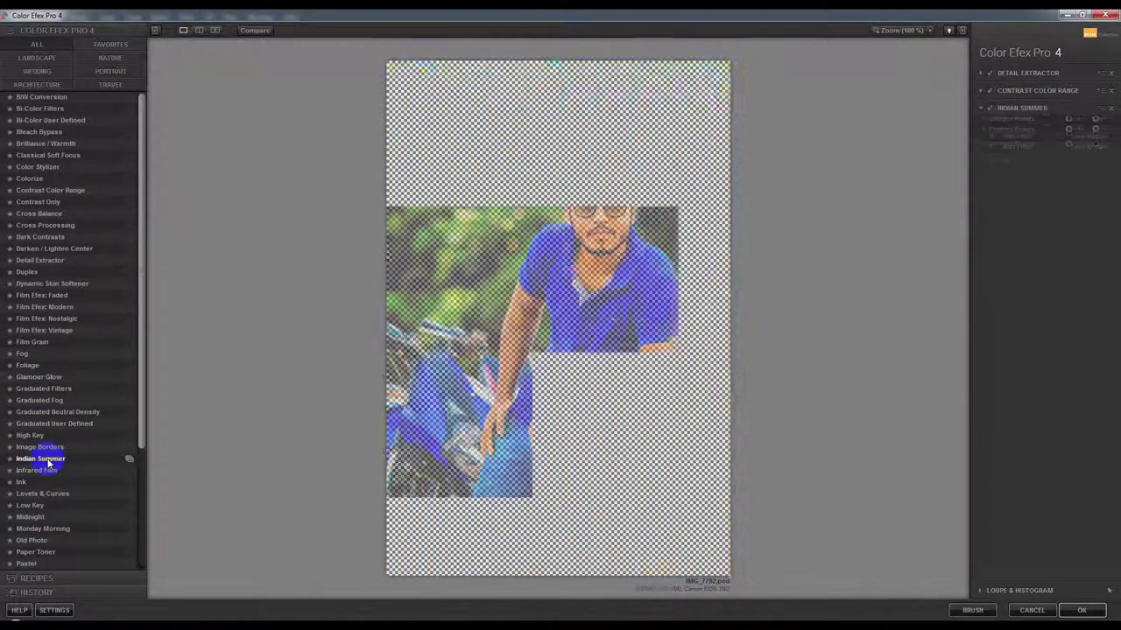
mouse_move(1050, 164)
mouse_down()
mouse_move(1093, 164)
mouse_move(1059, 166)
mouse_up()
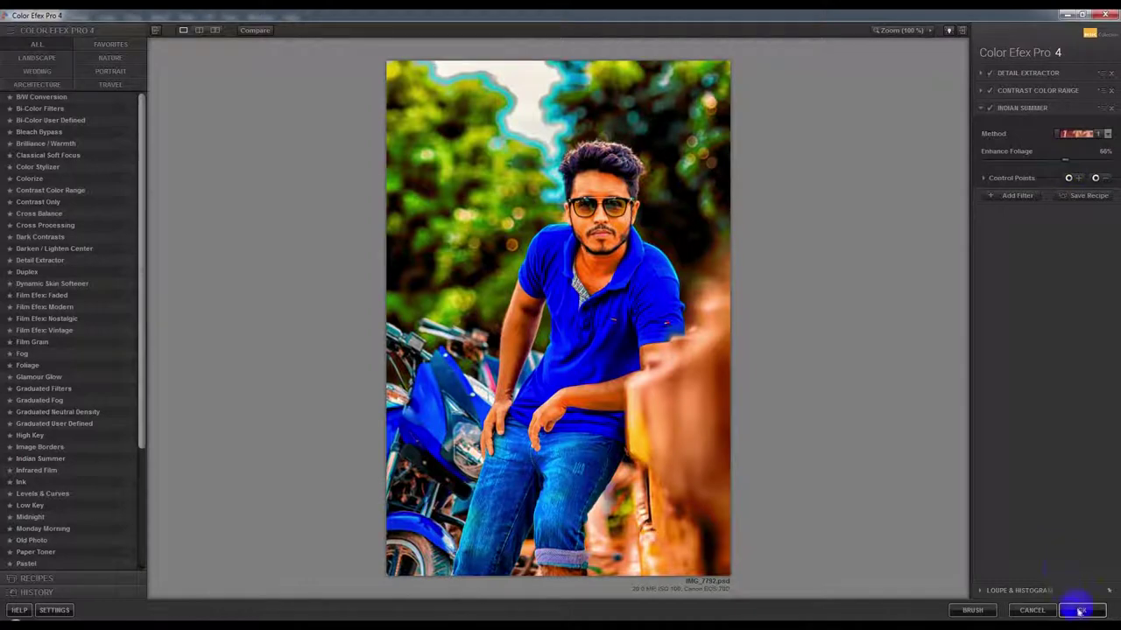
click(1079, 612)
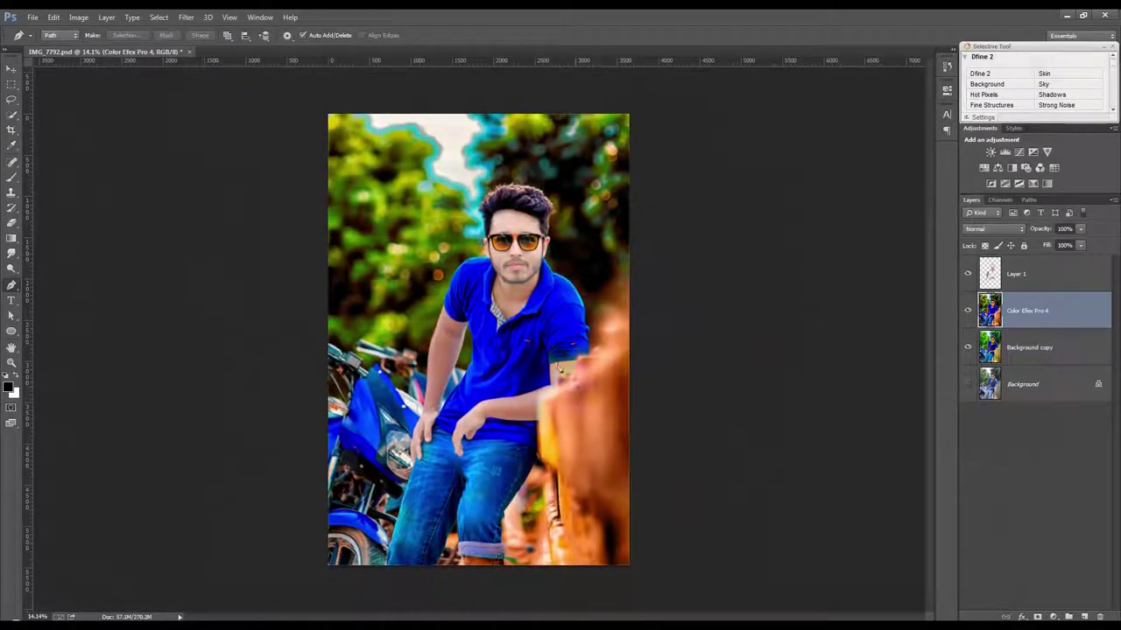
Switch to the Move tool once the Color Efex Pro 4 layer is back in Photoshop
click(12, 71)
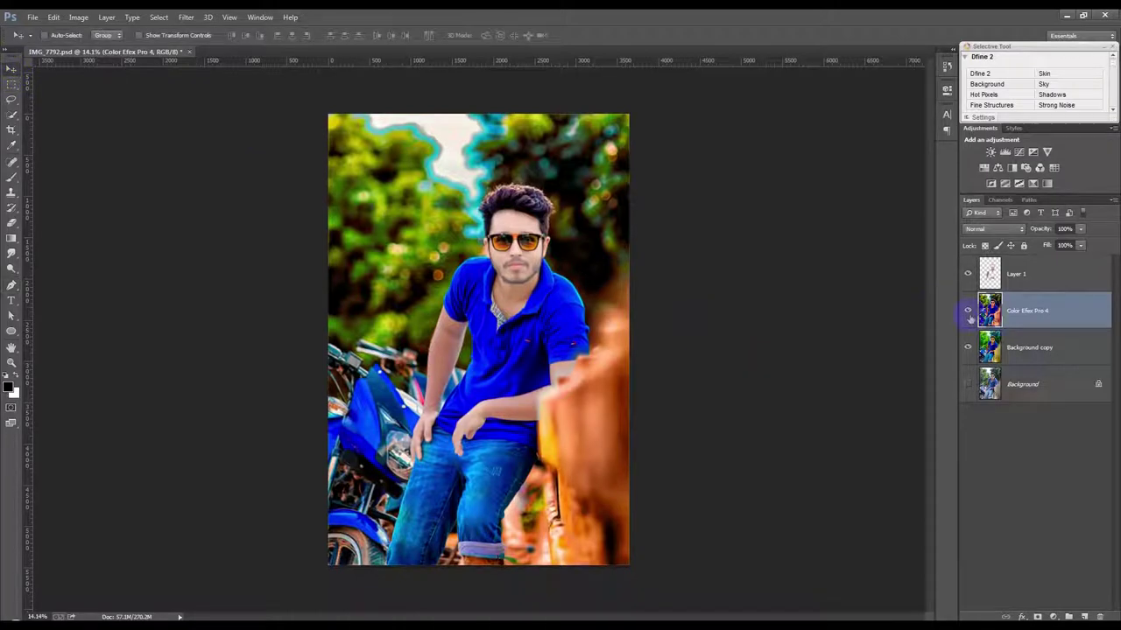
Apply Levels 27 / 1.00 / 230 to Layer 1, fit the image, and bring up Explorer
click(1034, 284)
click(78, 17)
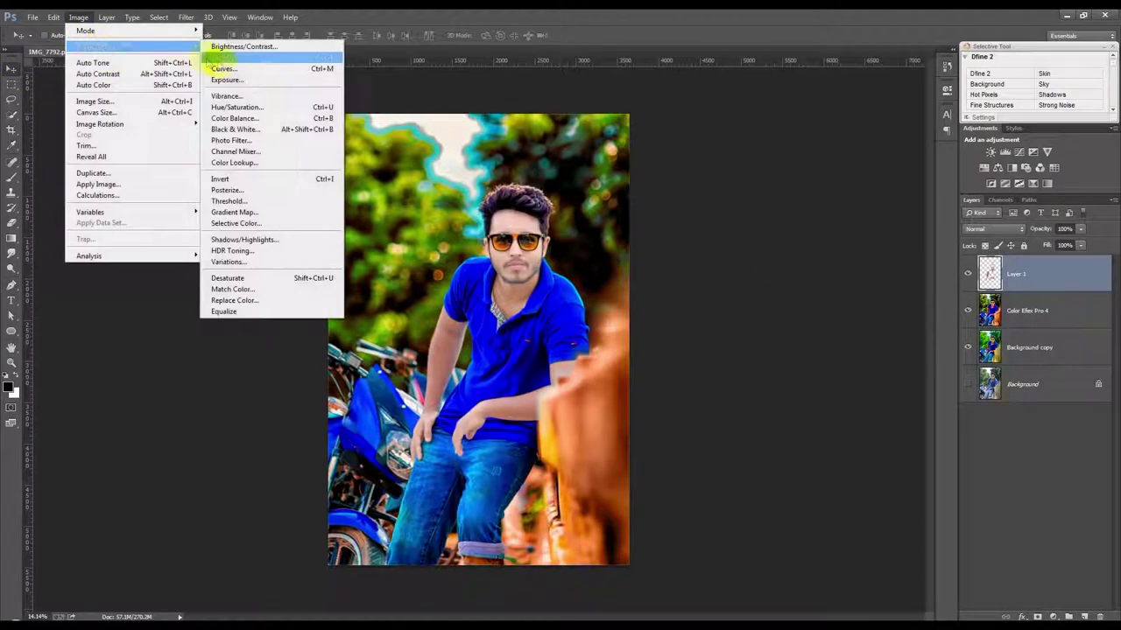
click(210, 58)
drag(583, 275, 598, 275)
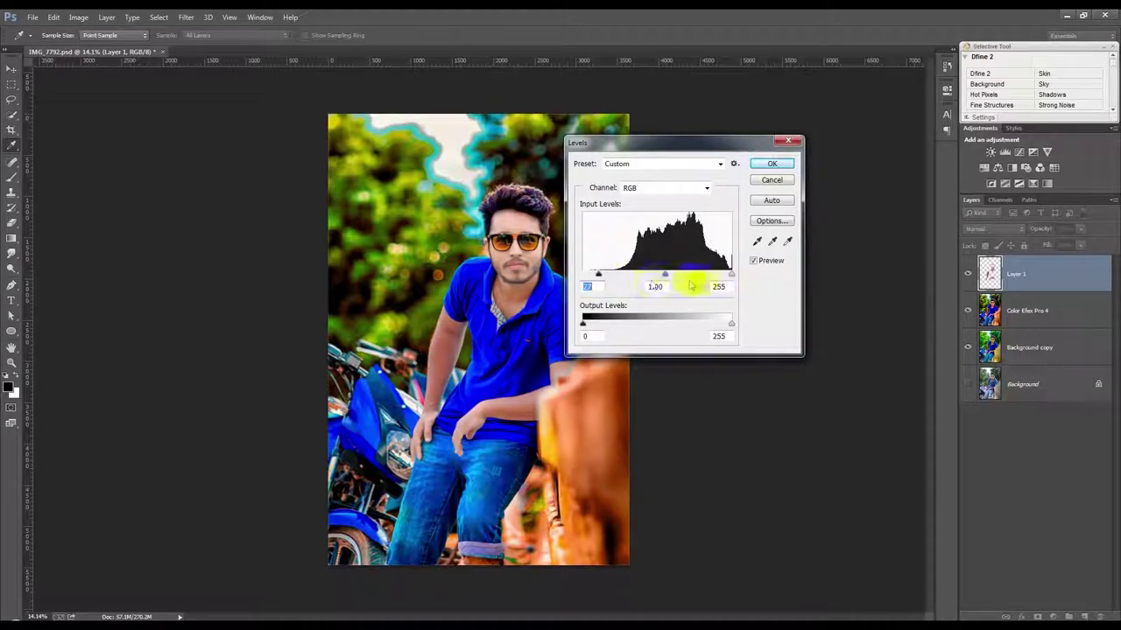
drag(731, 275, 716, 279)
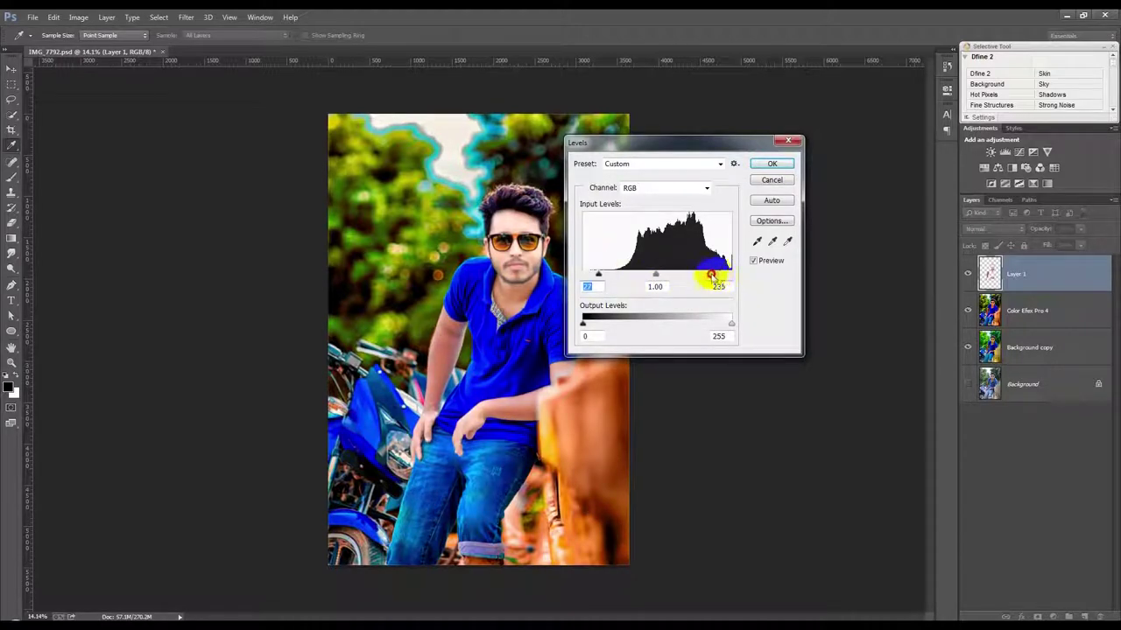
click(771, 164)
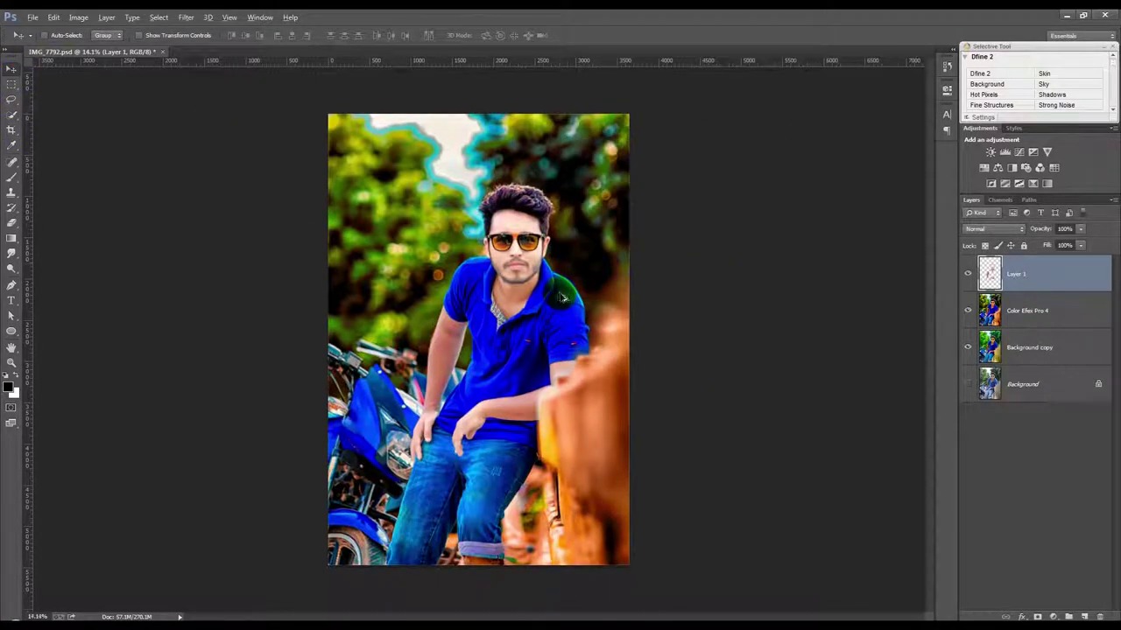
key(ctrl+0)
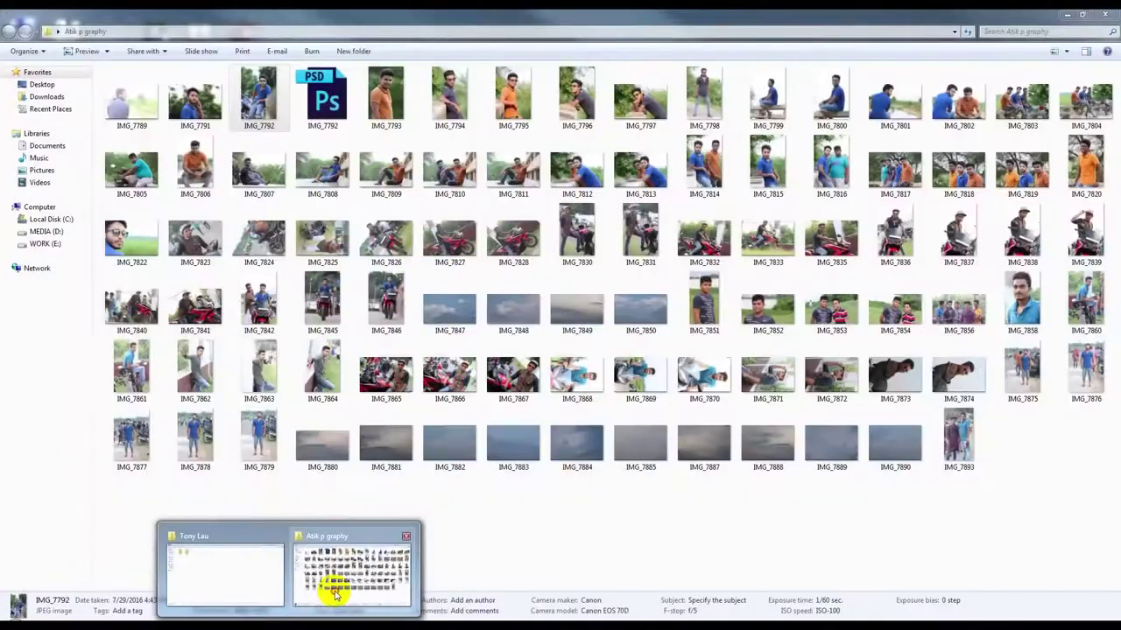
click(326, 594)
Locate Diwali2010-RSI_19_1 in WORK (E:) > HELP FILE and drag it into Photoshop
click(44, 243)
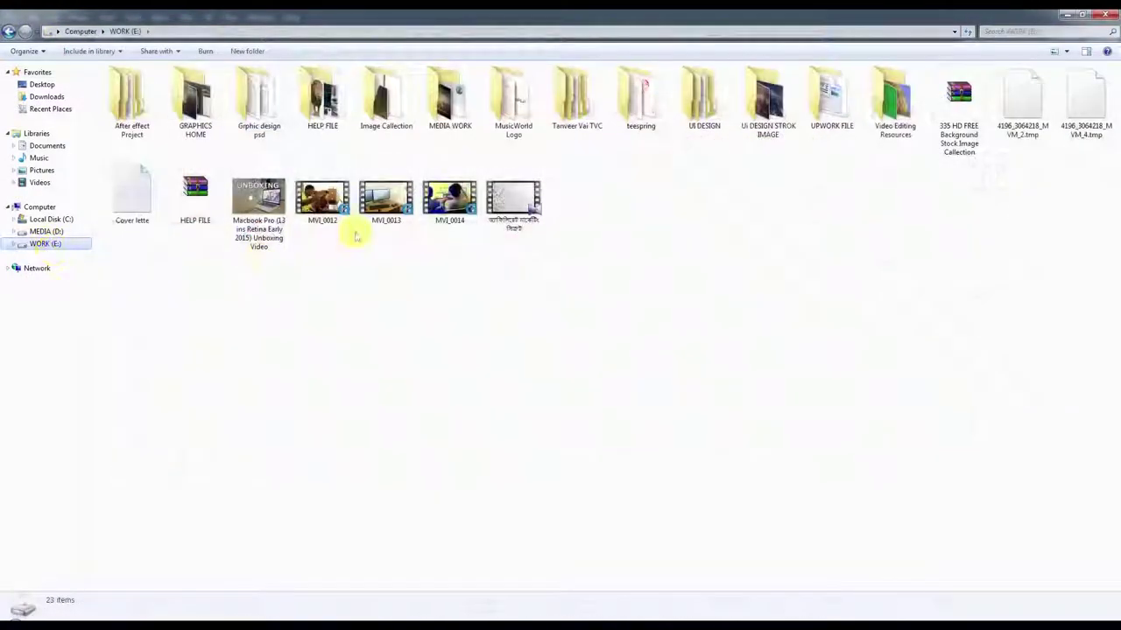
double_click(322, 98)
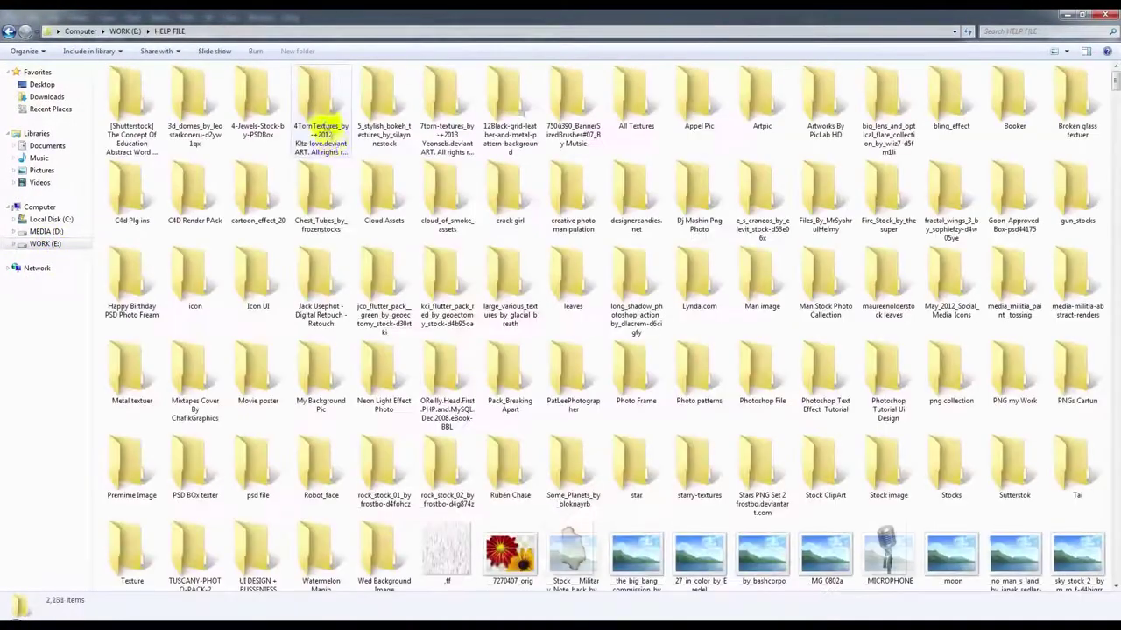
key(d)
text(a)
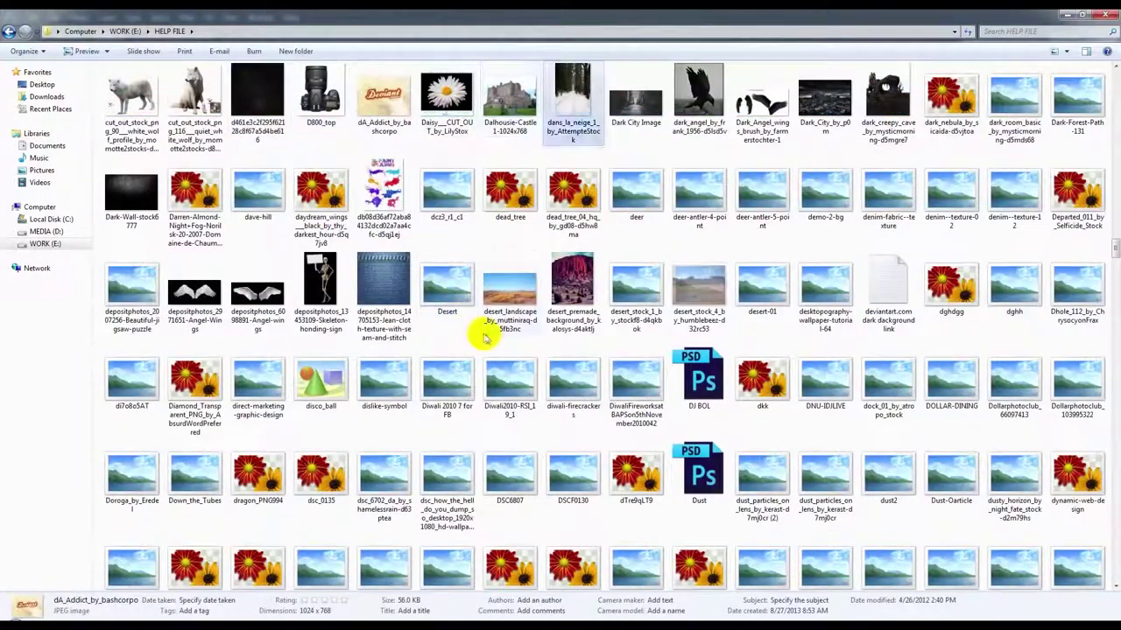
text(rk_c)
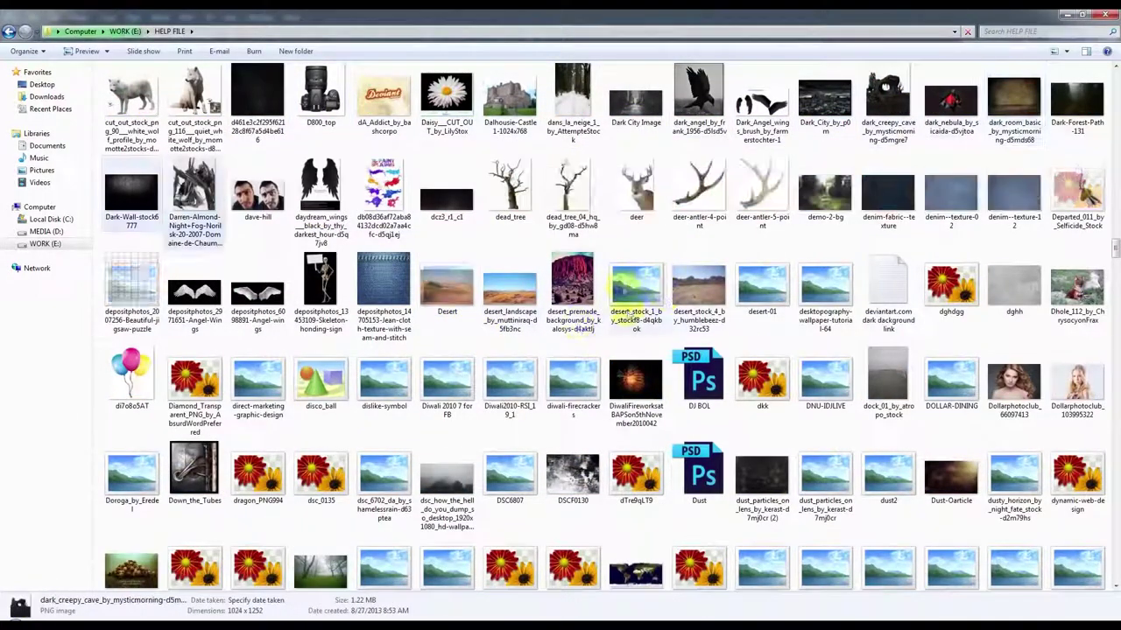
text(day)
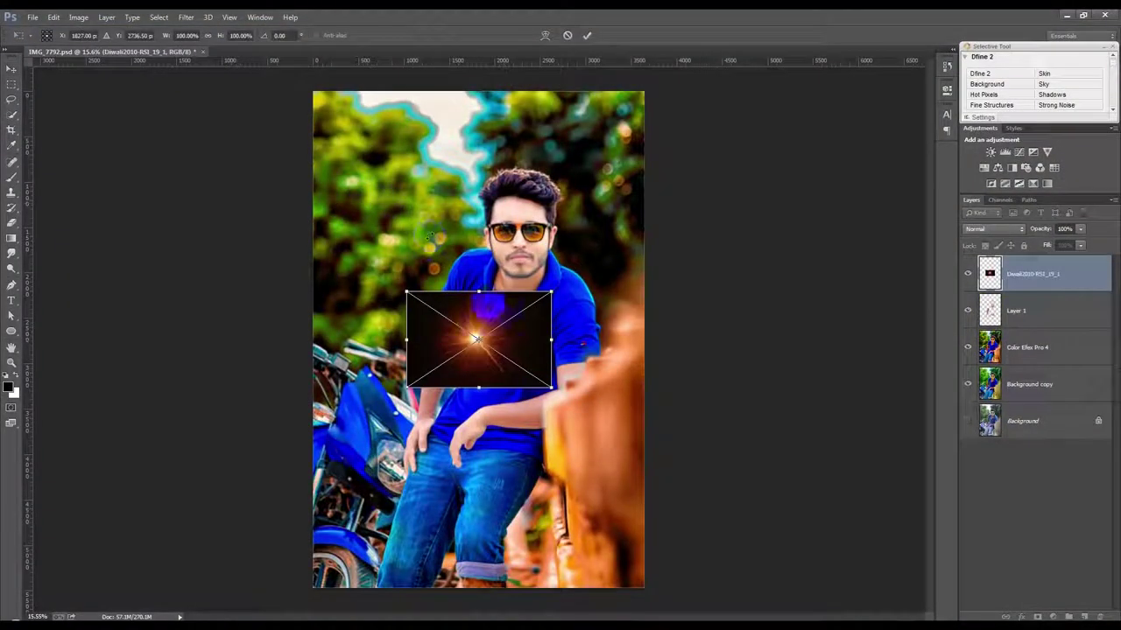
mouse_move(524, 319)
mouse_down()
mouse_move(520, 125)
mouse_move(696, 18)
mouse_up()
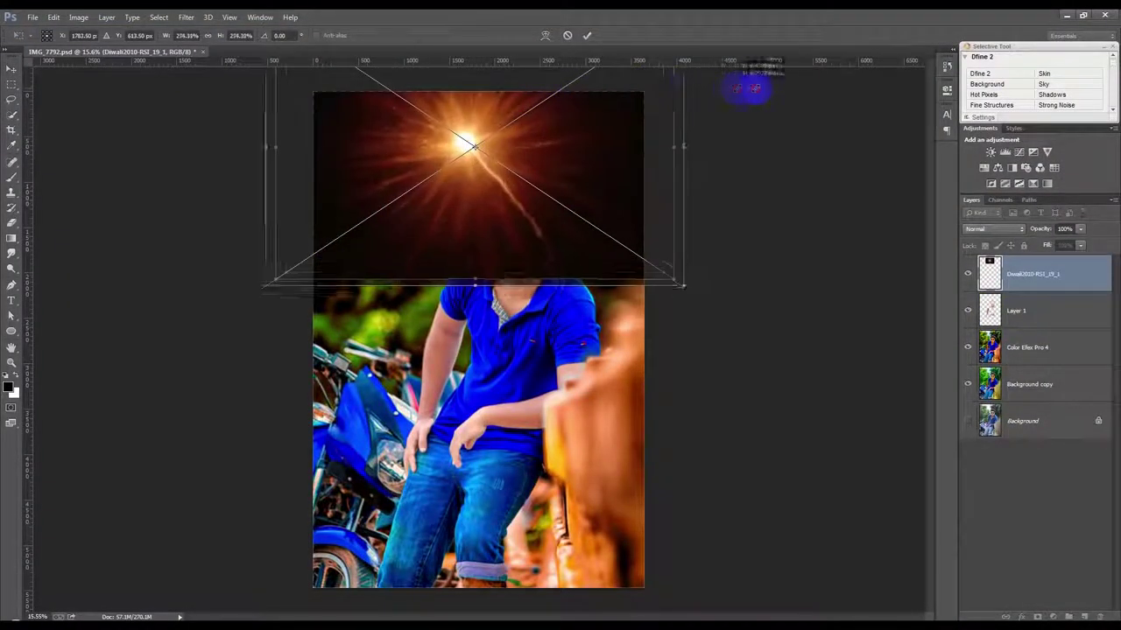
Commit the placed flare image and set its layer to Screen blend mode
click(587, 36)
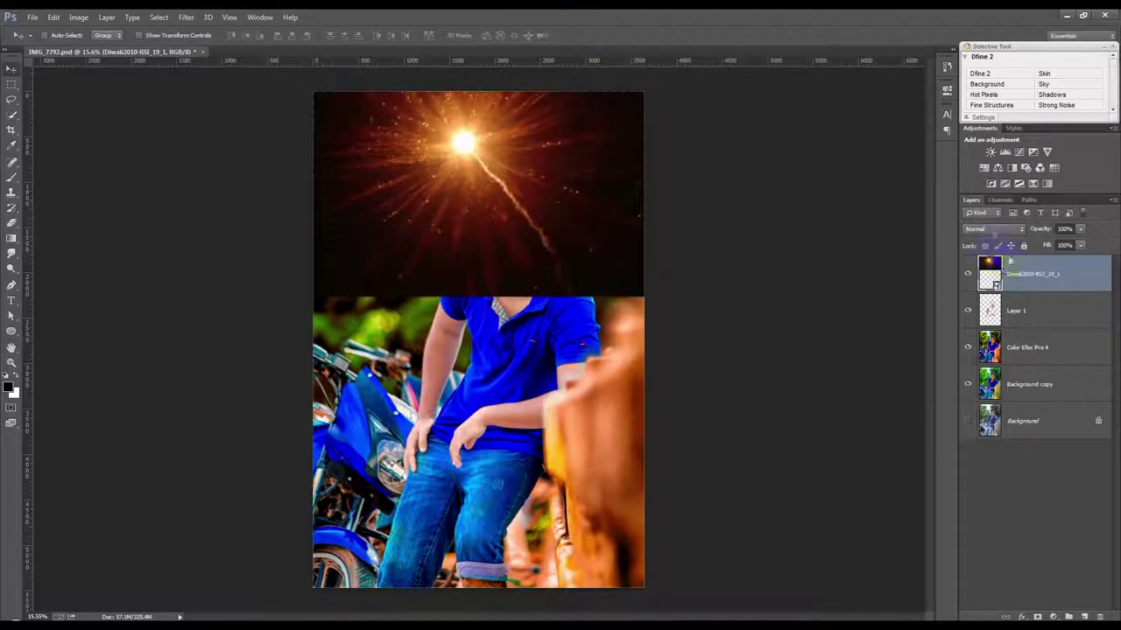
drag(1016, 274, 1023, 342)
click(992, 230)
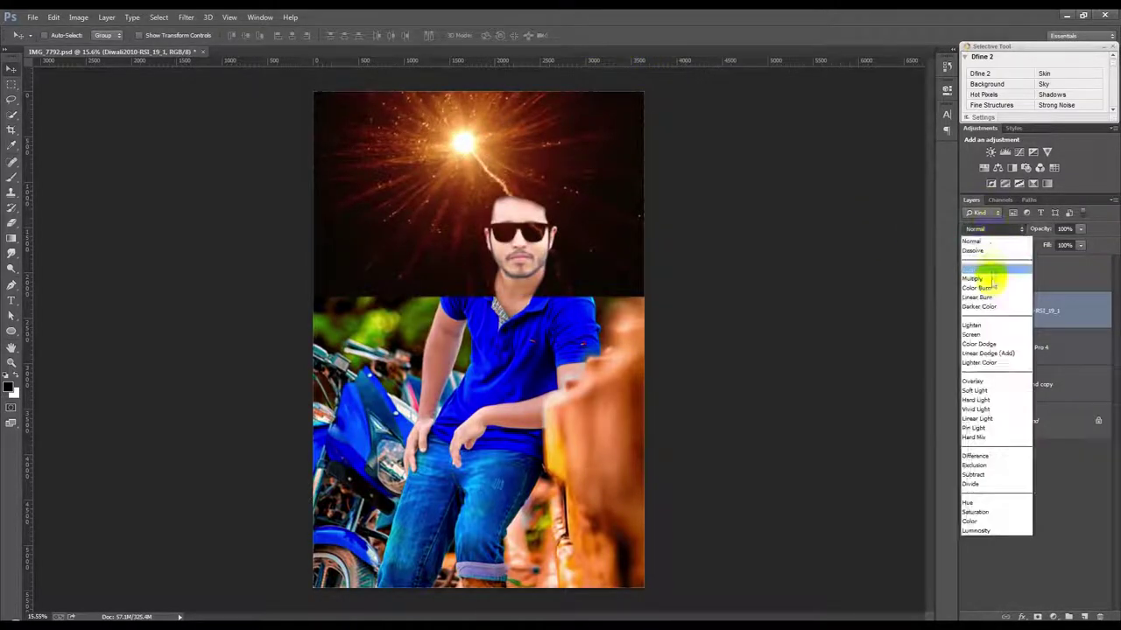
click(991, 336)
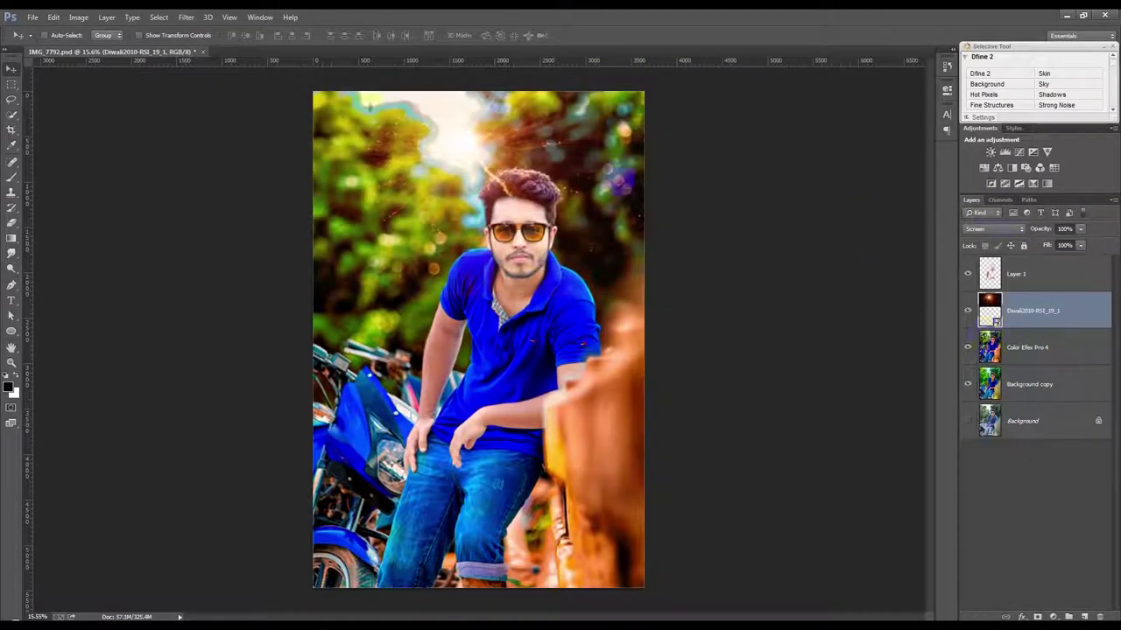
Gaussian-blur the flare, move it above Layer 1, and compare with and without it
click(186, 17)
mouse_move(254, 145)
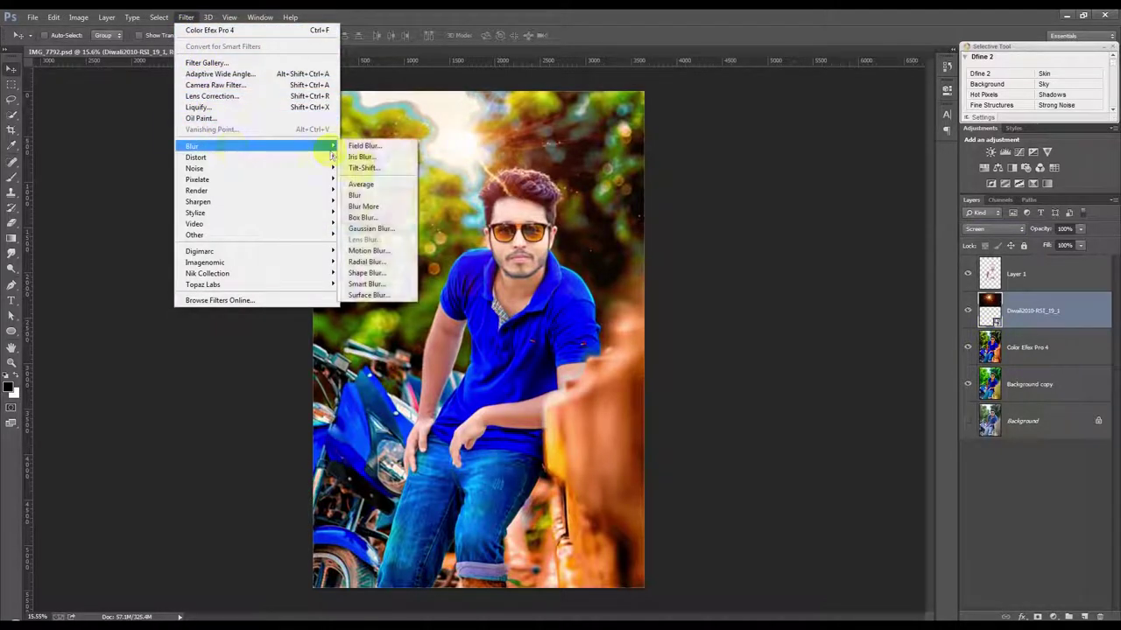
click(380, 229)
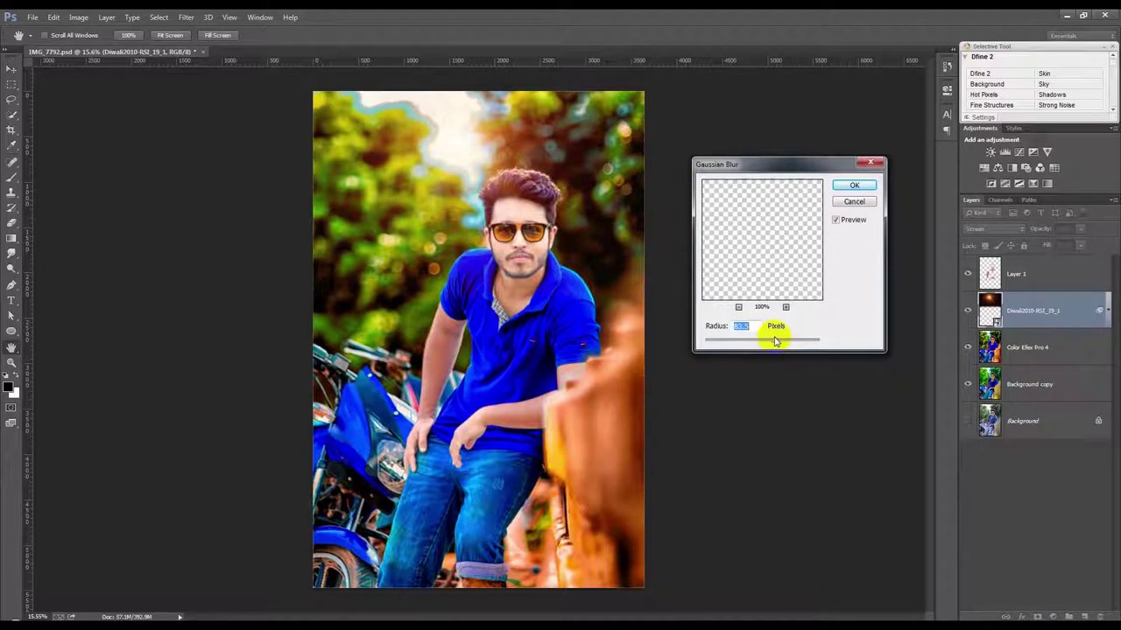
click(854, 184)
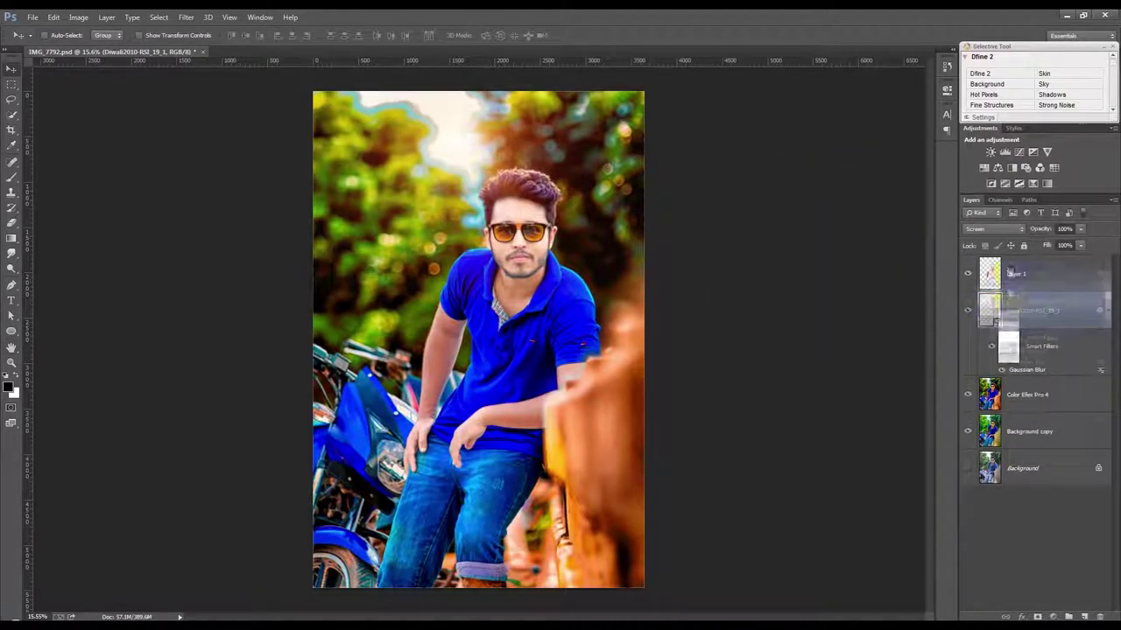
drag(1011, 273, 1012, 279)
click(1105, 275)
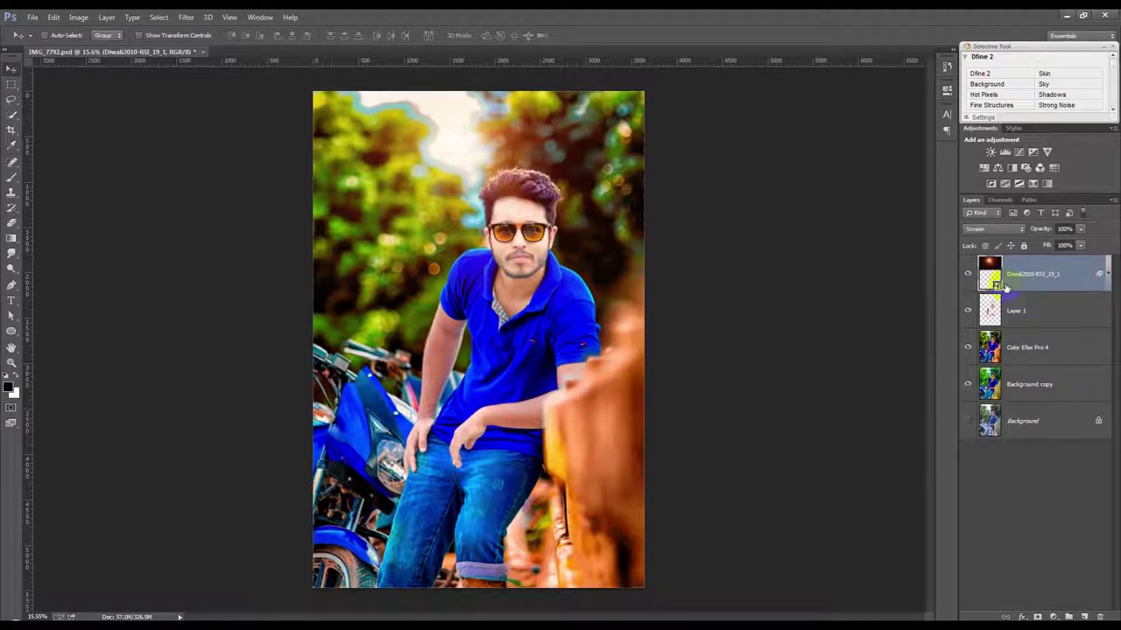
key(Delete)
key(ctrl+z)
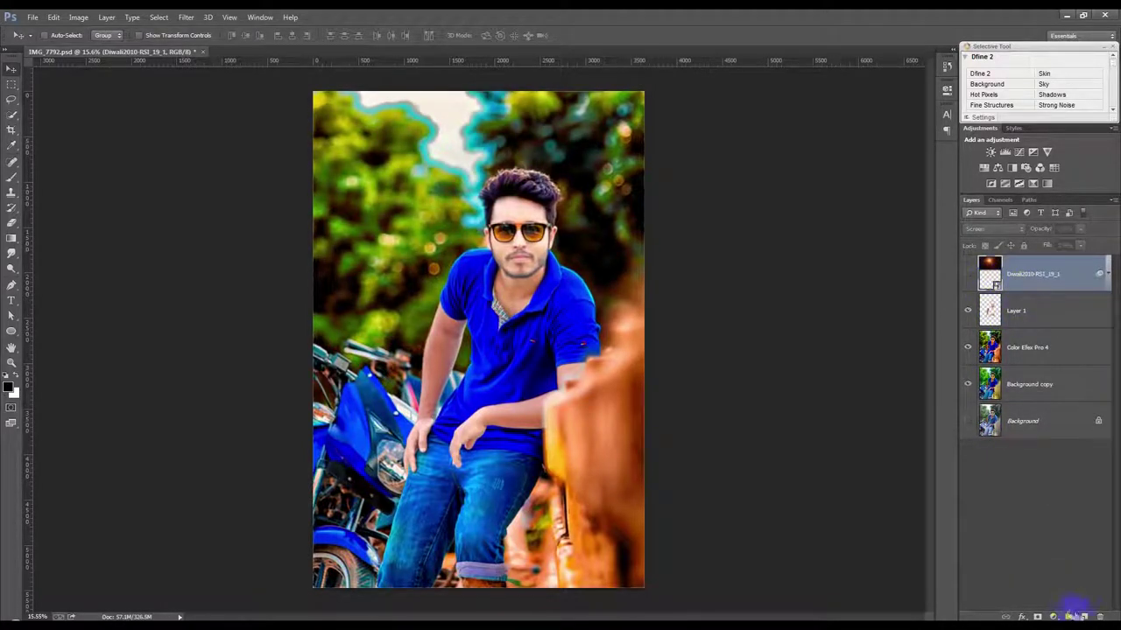
click(1083, 615)
click(78, 17)
click(110, 183)
click(663, 188)
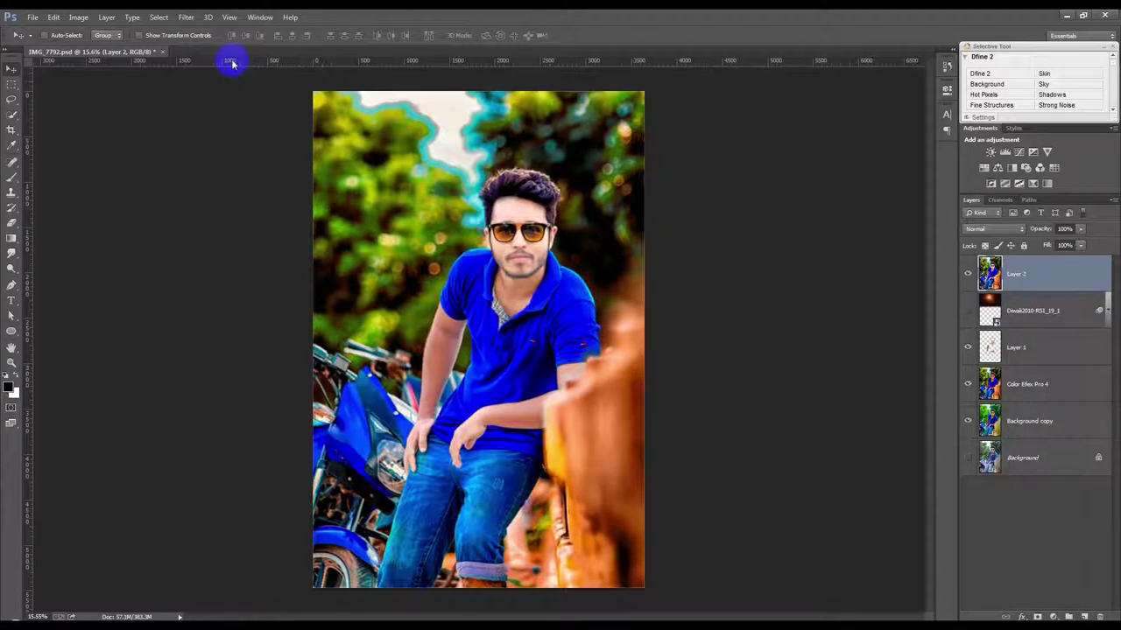
scroll(438, 148, up, 2)
scroll(455, 149, up, 1)
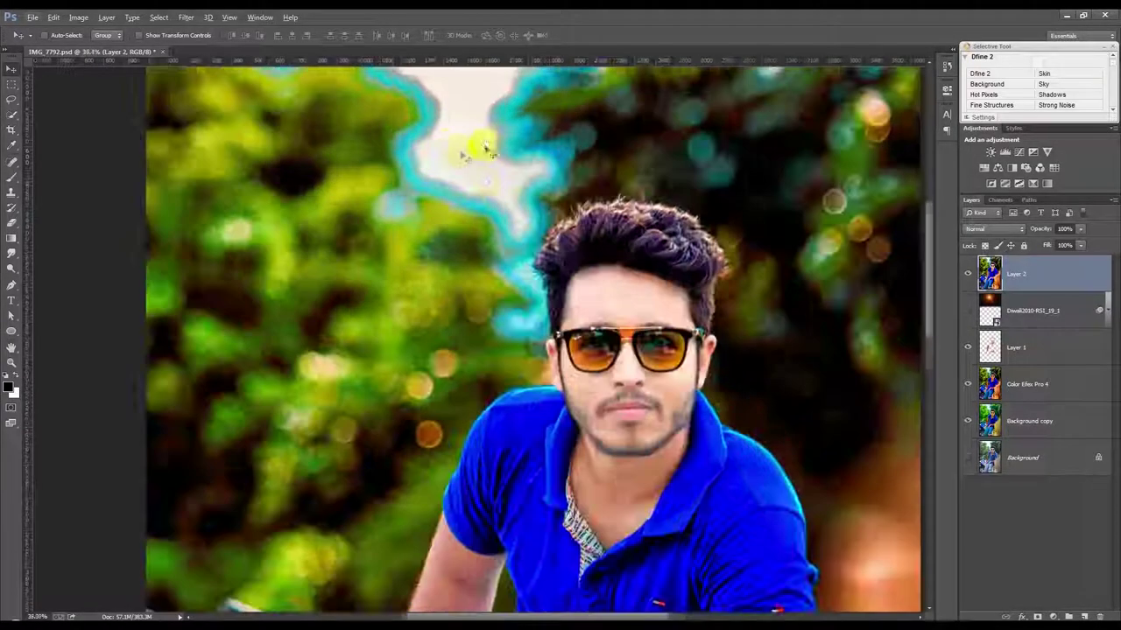
scroll(482, 263, up, 1)
scroll(488, 287, up, 1)
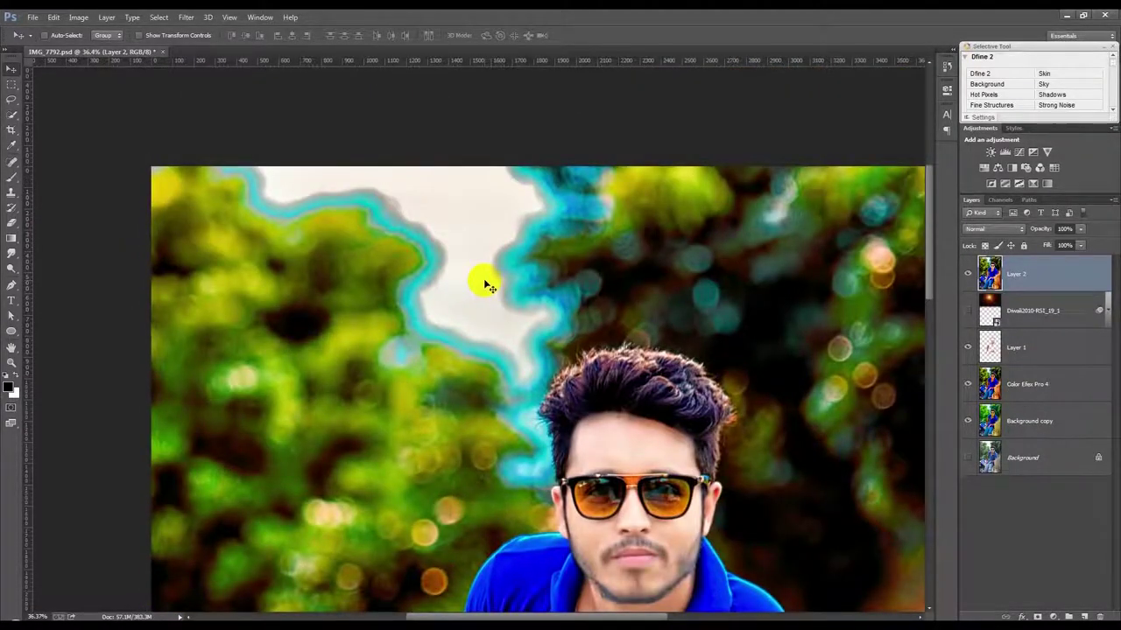
scroll(484, 280, down, 2)
scroll(490, 289, down, 2)
scroll(477, 291, down, 1)
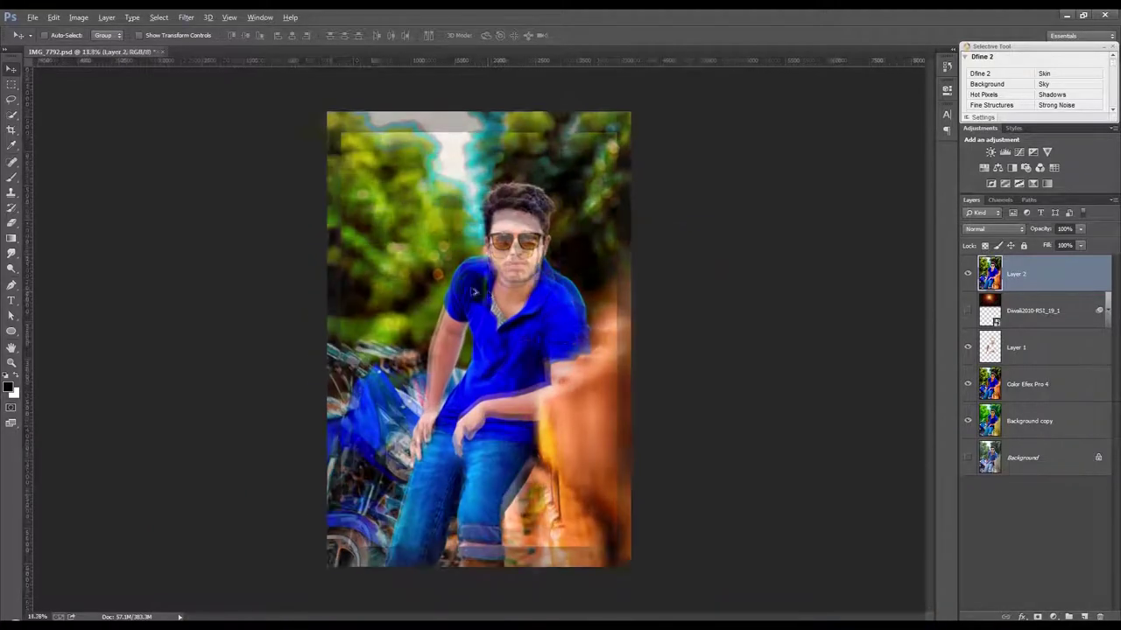
click(185, 16)
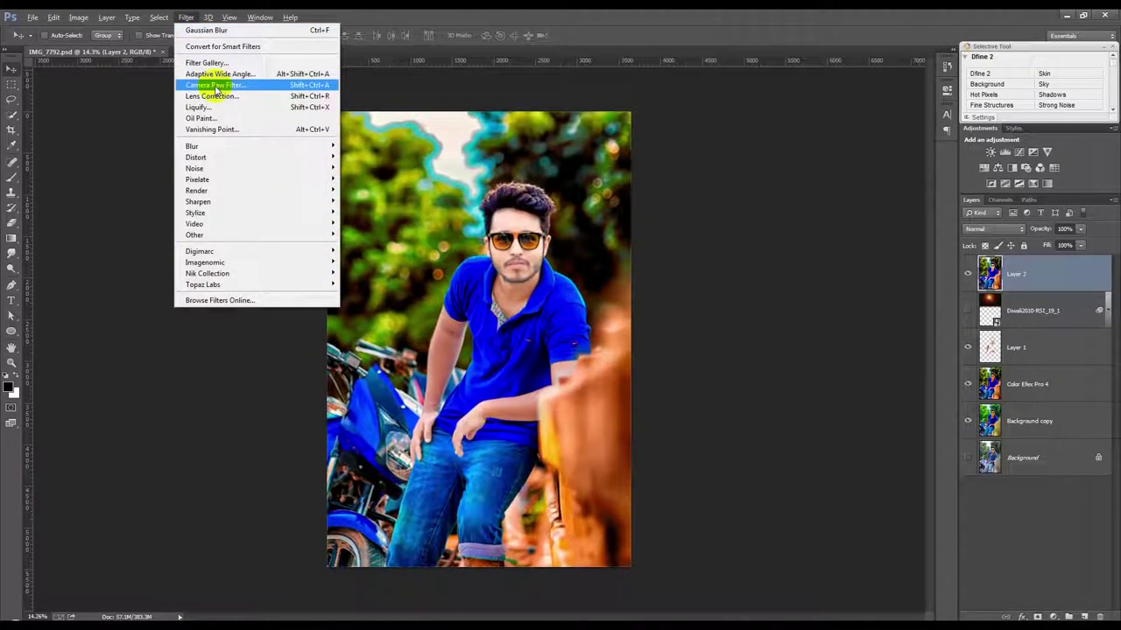
click(216, 88)
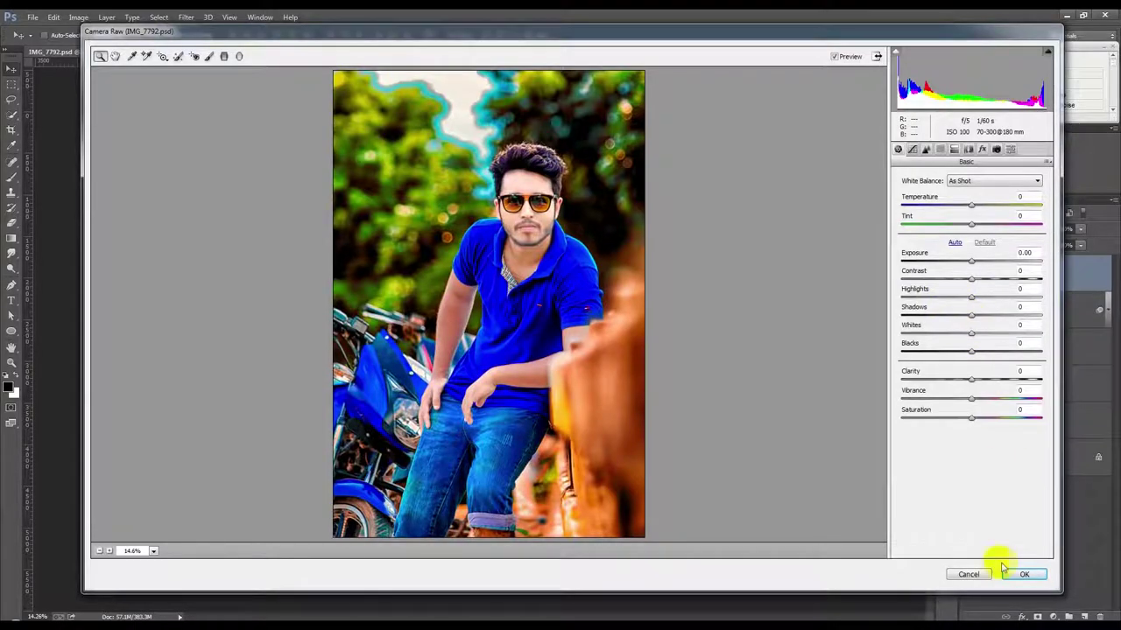
click(976, 574)
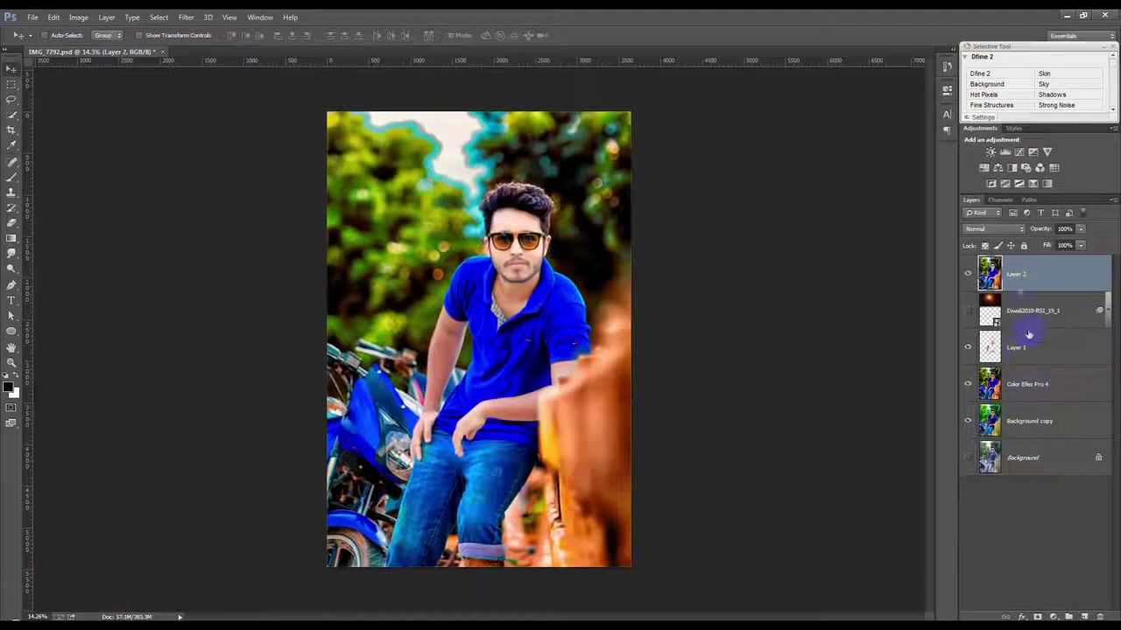
scroll(517, 201, up, 5)
scroll(502, 156, up, 2)
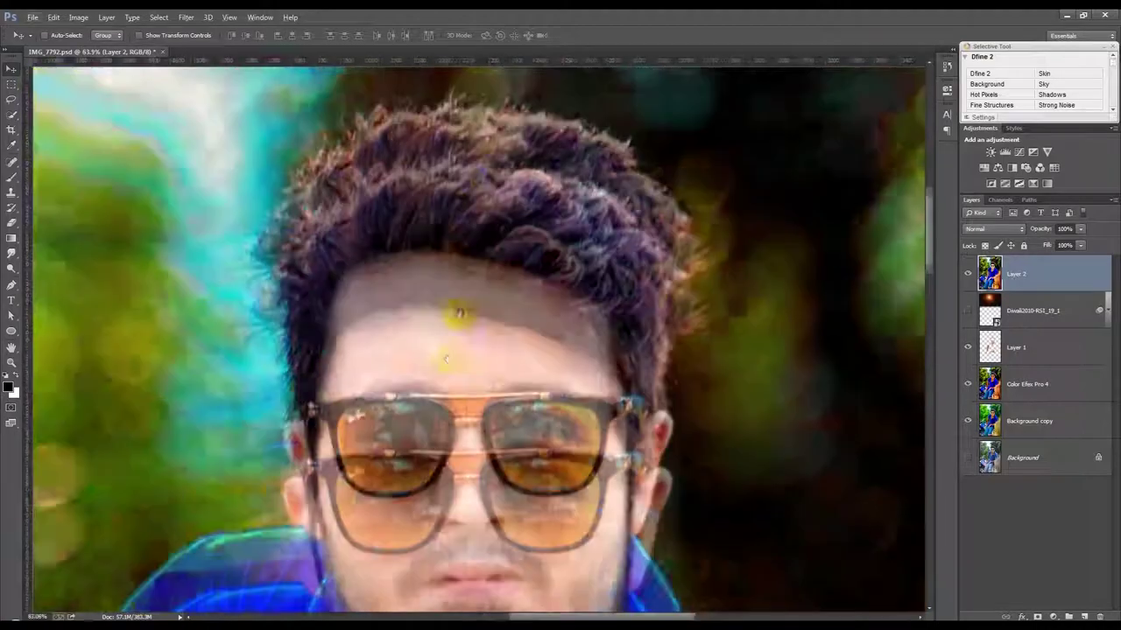
Select the Smudge tool with a 156 px brush, then reduce it to 125 px
click(12, 254)
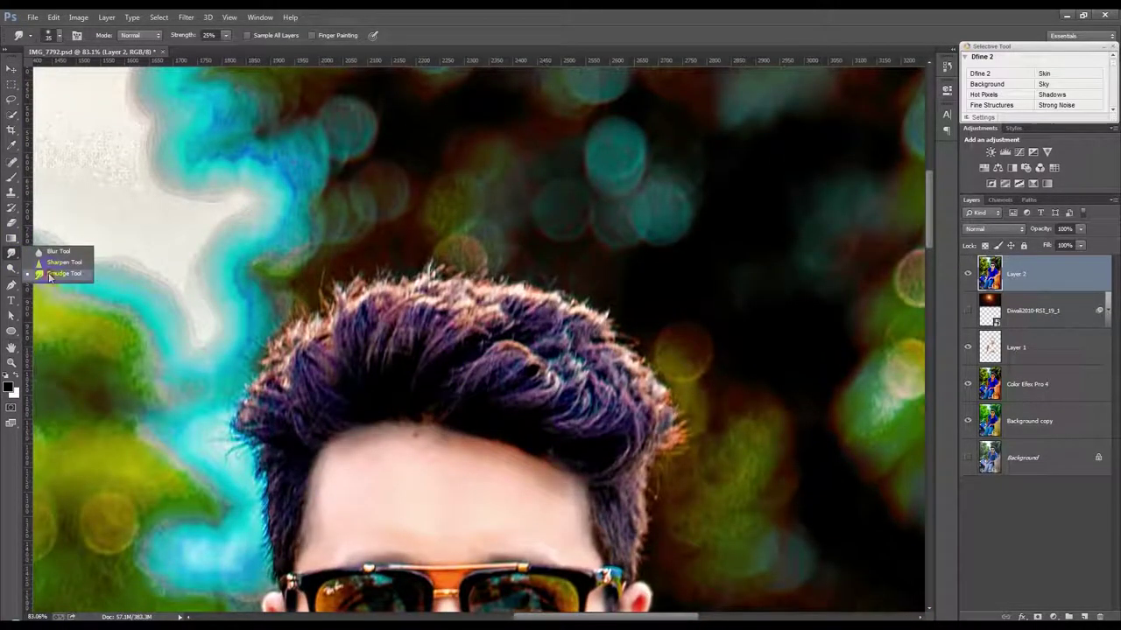
click(50, 275)
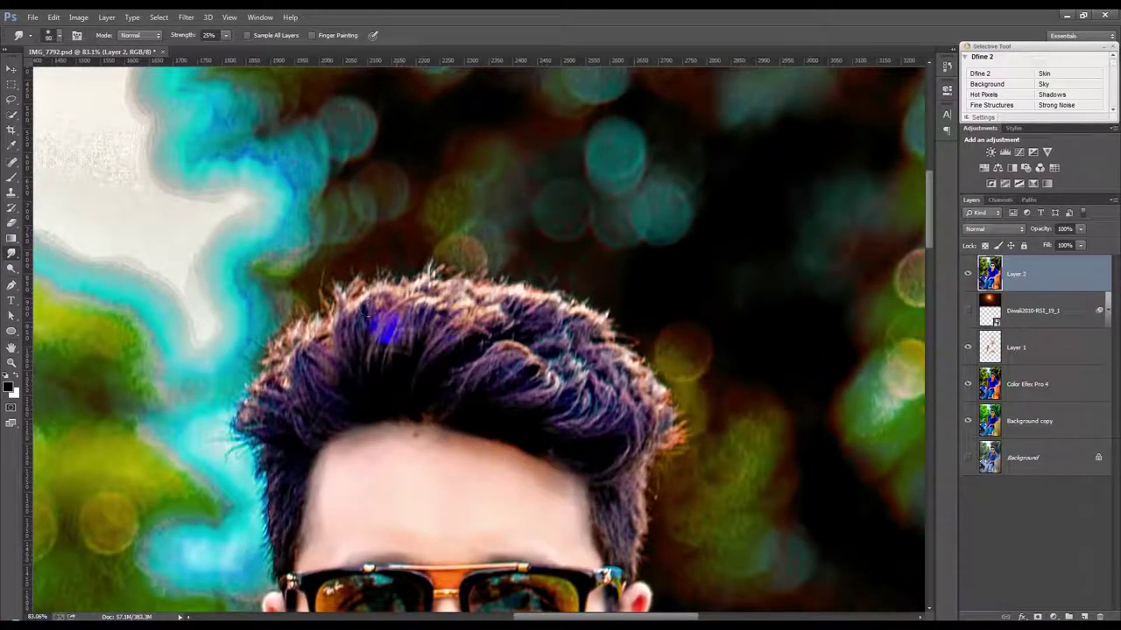
right_click(405, 320)
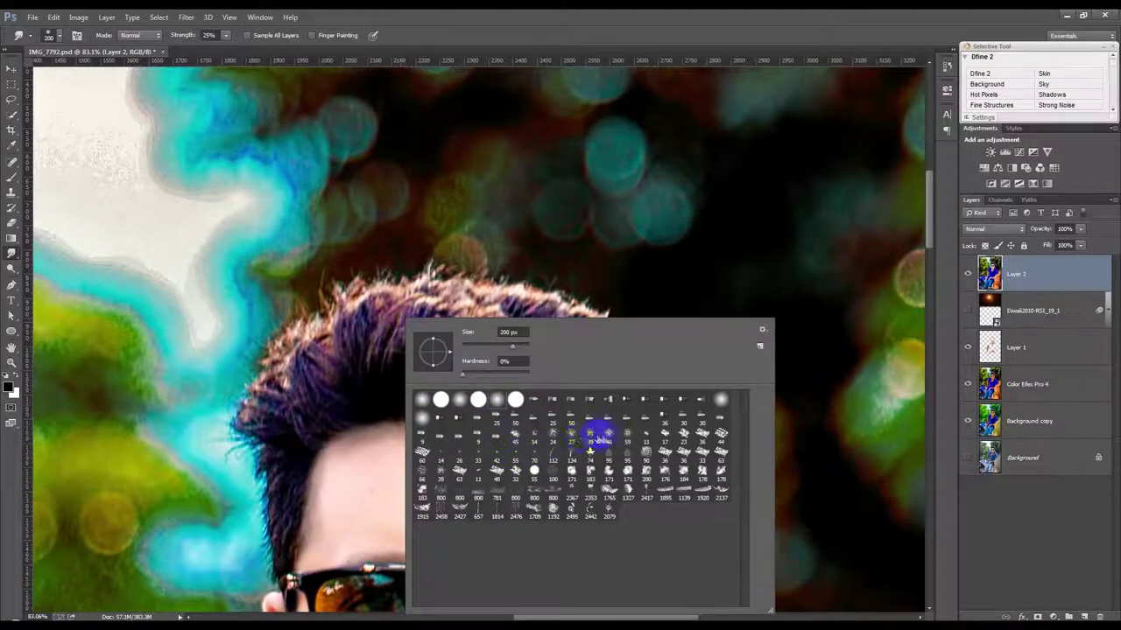
text(156)
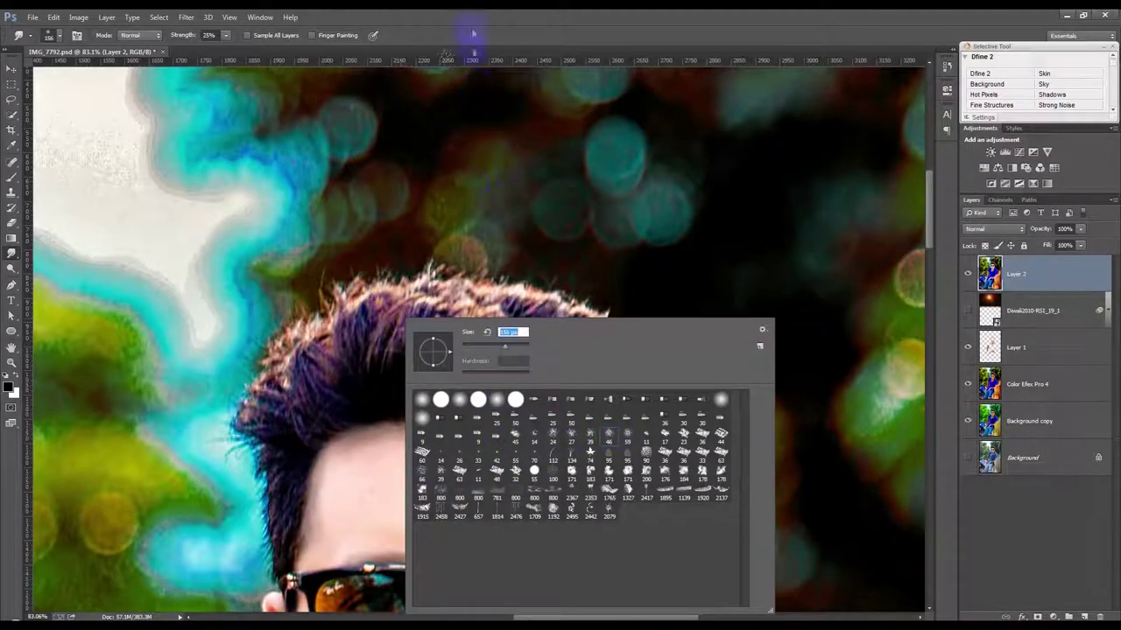
key(Return)
key(bracketleft)
Blend away the purple streak and pull crown hair strands upward into spikes
mouse_move(333, 346)
mouse_down()
mouse_move(298, 351)
mouse_move(263, 386)
mouse_up()
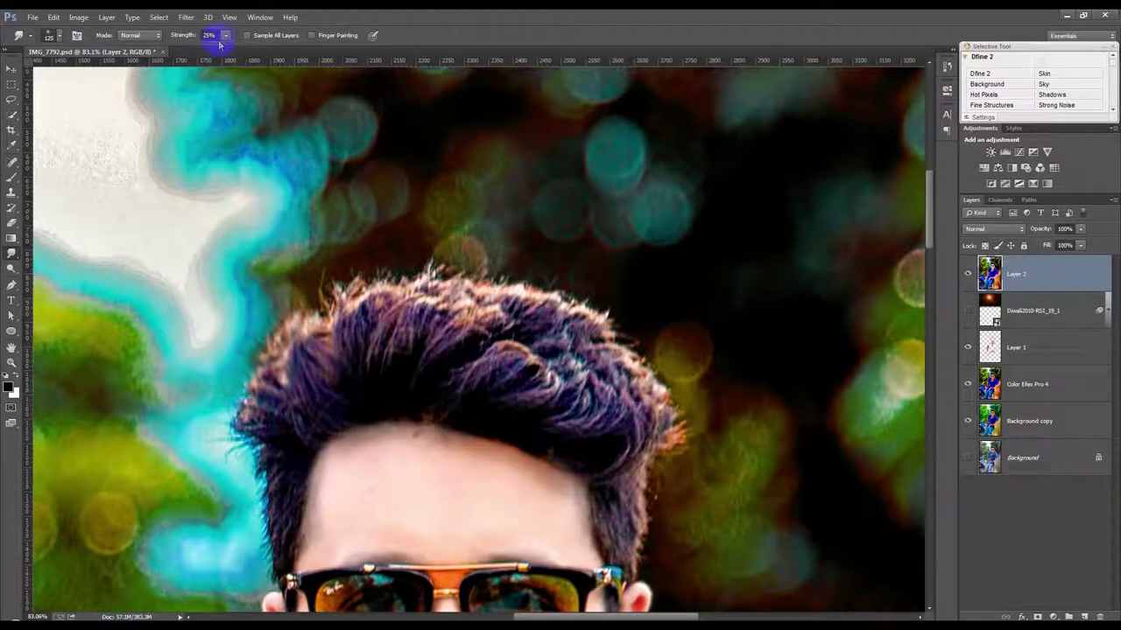
mouse_move(326, 244)
mouse_down()
mouse_move(278, 299)
mouse_move(263, 385)
mouse_up()
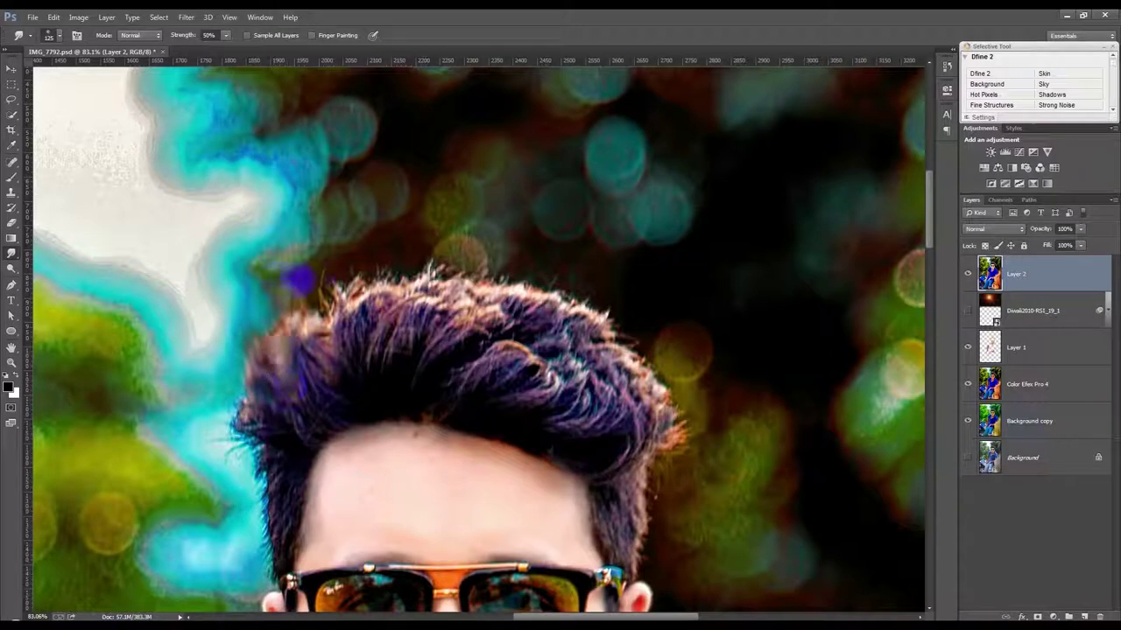
drag(324, 333, 288, 262)
mouse_move(368, 254)
mouse_down()
mouse_move(394, 328)
mouse_move(346, 250)
mouse_up()
drag(371, 301, 411, 219)
drag(385, 280, 368, 241)
drag(359, 350, 294, 262)
Smudge the right side of the hair upward and smear its edge into the background
drag(441, 371, 455, 237)
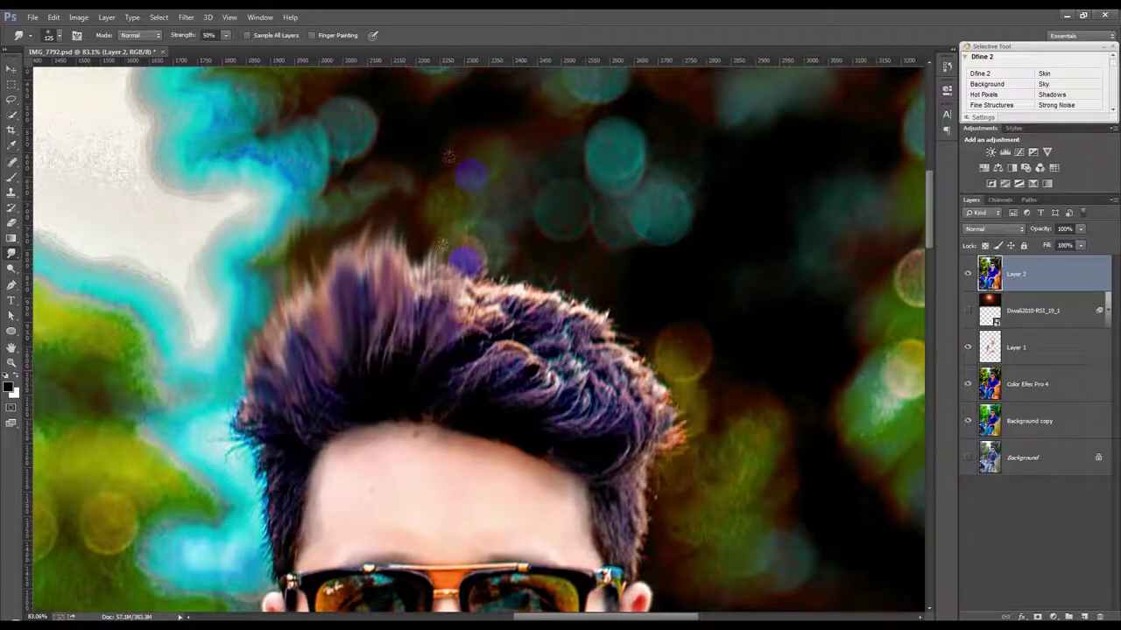
mouse_move(434, 315)
mouse_down()
mouse_move(473, 232)
mouse_move(451, 214)
mouse_up()
drag(477, 377, 517, 262)
mouse_move(508, 332)
mouse_down()
mouse_move(512, 232)
mouse_move(509, 346)
mouse_move(591, 228)
mouse_move(444, 368)
mouse_move(596, 263)
mouse_up()
mouse_move(560, 394)
mouse_down()
mouse_move(623, 246)
mouse_move(613, 359)
mouse_up()
mouse_move(648, 315)
mouse_down()
mouse_move(588, 429)
mouse_move(670, 306)
mouse_up()
drag(630, 437, 688, 305)
mouse_move(678, 420)
mouse_down()
mouse_move(714, 350)
mouse_move(709, 333)
mouse_up()
drag(708, 394, 726, 343)
Push the hair beside the right ear outward and soften it with an 80 px brush
scroll(722, 359, down, 2)
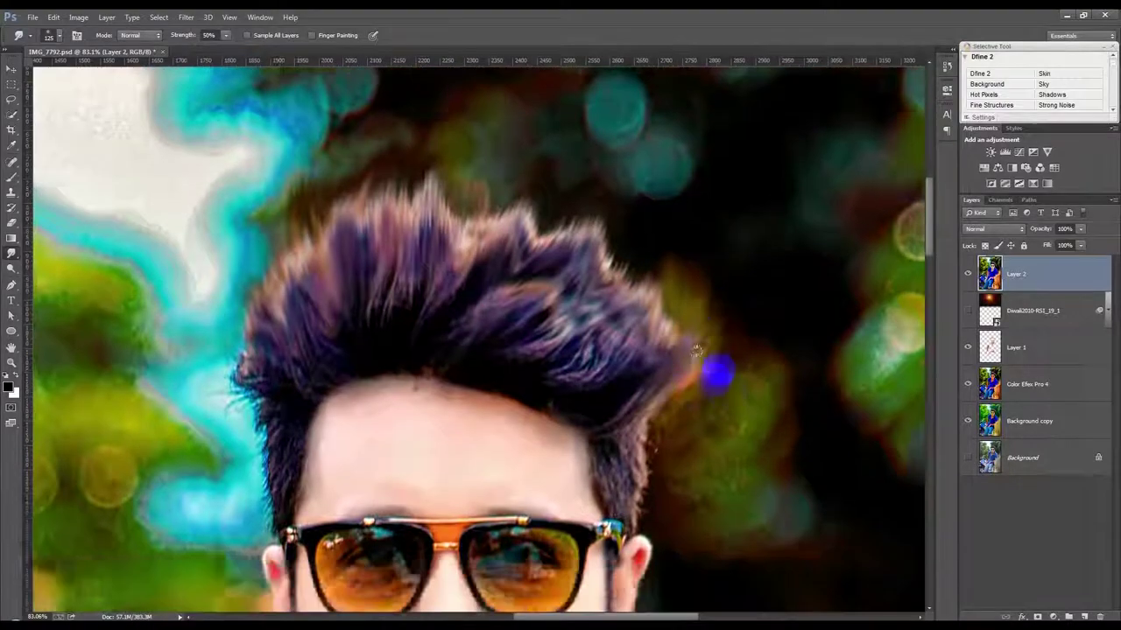
scroll(718, 370, down, 2)
mouse_move(613, 394)
mouse_down()
mouse_move(666, 468)
mouse_move(613, 412)
mouse_up()
mouse_move(652, 473)
mouse_down()
mouse_move(604, 438)
mouse_move(670, 531)
mouse_move(701, 498)
mouse_move(624, 415)
mouse_move(642, 434)
mouse_up()
scroll(663, 453, down, 2)
key(bracketleft)
key(bracketleft)
key(bracketleft)
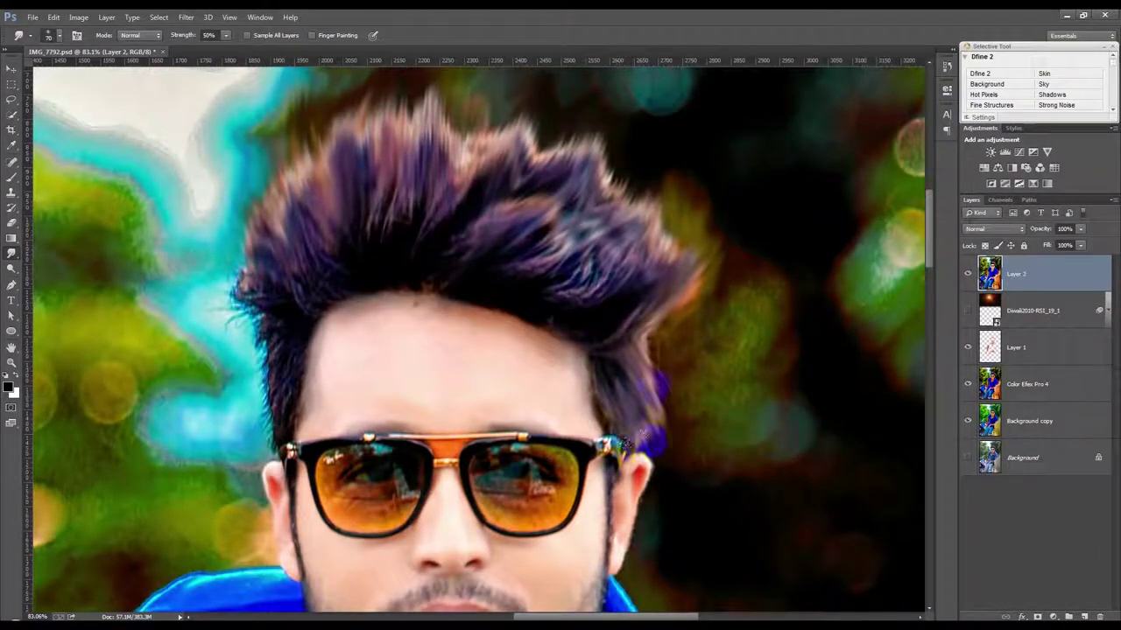
mouse_move(634, 350)
mouse_down()
mouse_move(672, 422)
mouse_move(658, 431)
mouse_move(663, 402)
mouse_up()
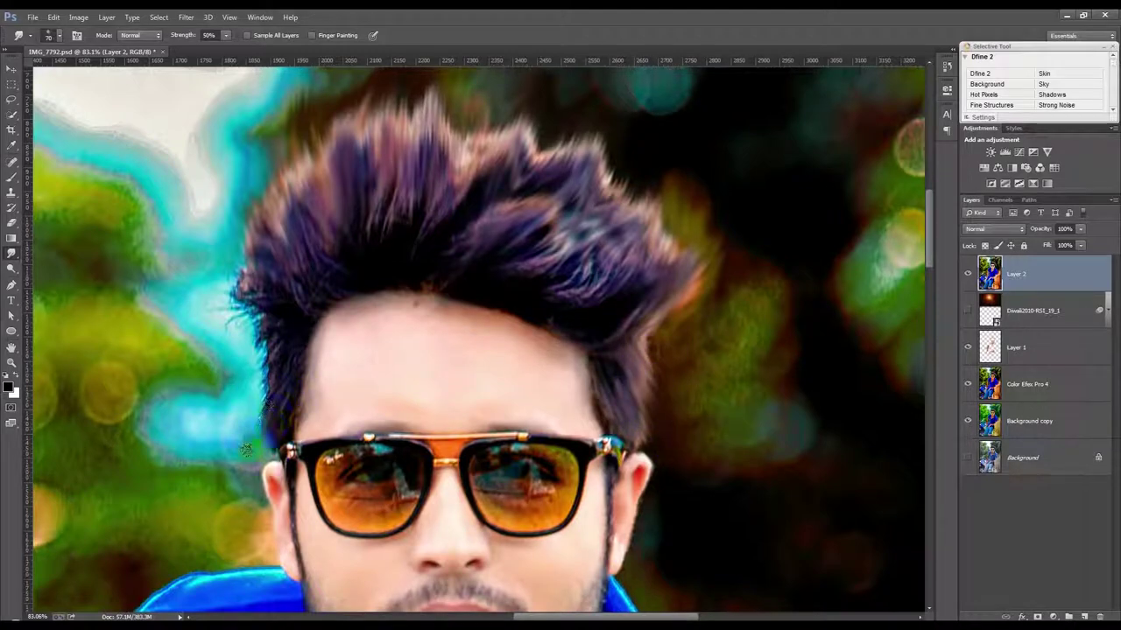
Smudge the left hair edge and temple hairline into fine strands
mouse_move(271, 361)
mouse_down()
mouse_move(283, 342)
mouse_move(274, 404)
mouse_up()
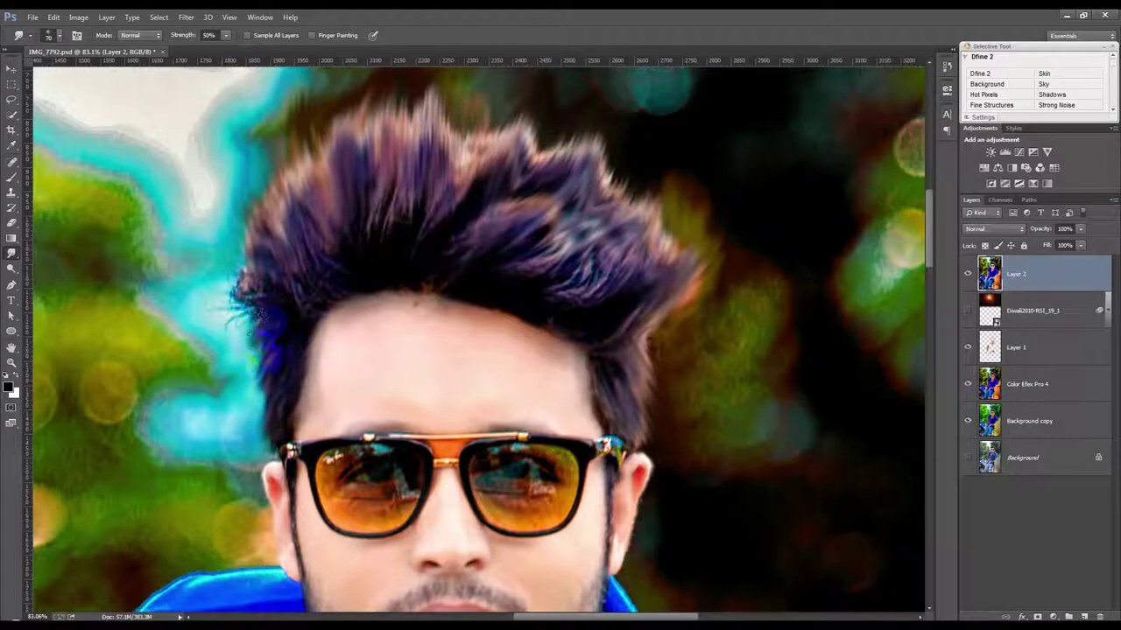
drag(301, 308, 231, 419)
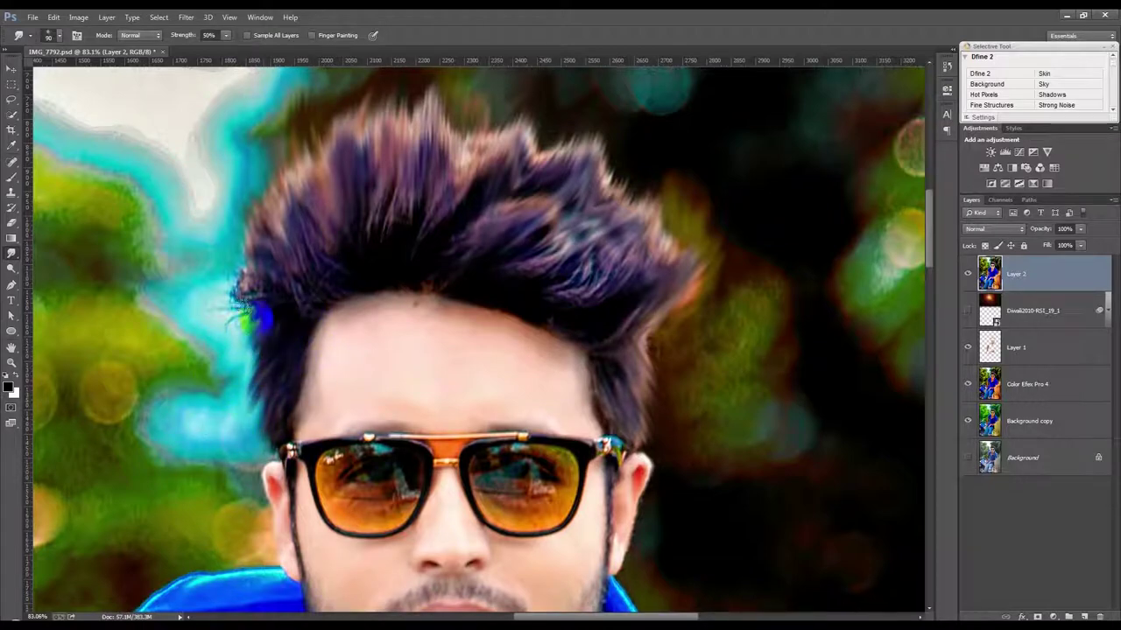
drag(259, 315, 260, 254)
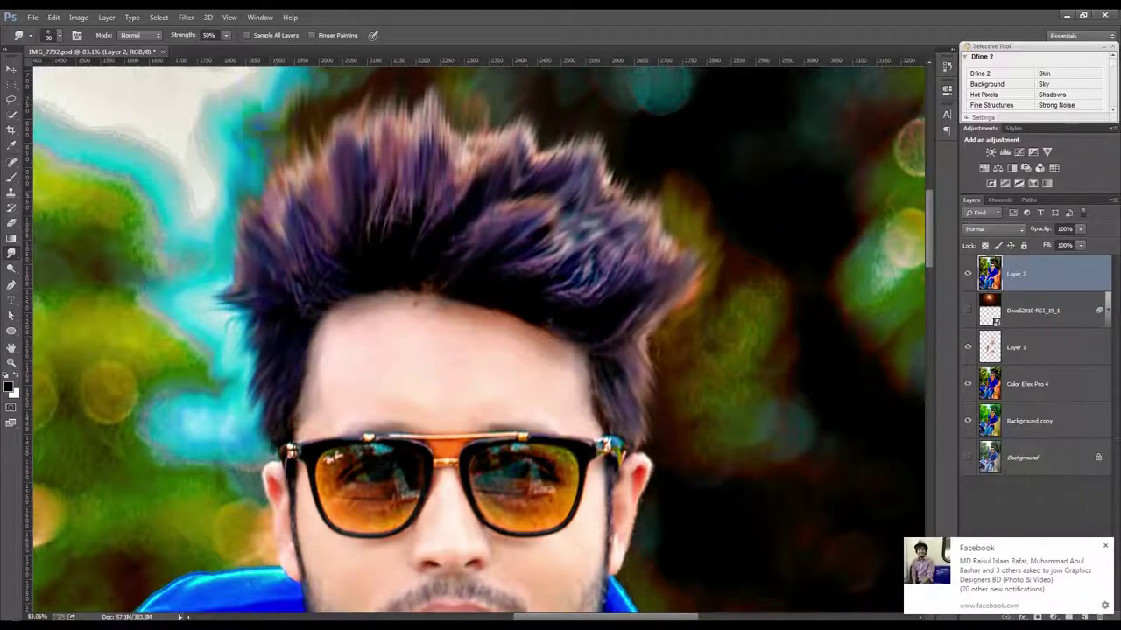
drag(254, 297, 235, 378)
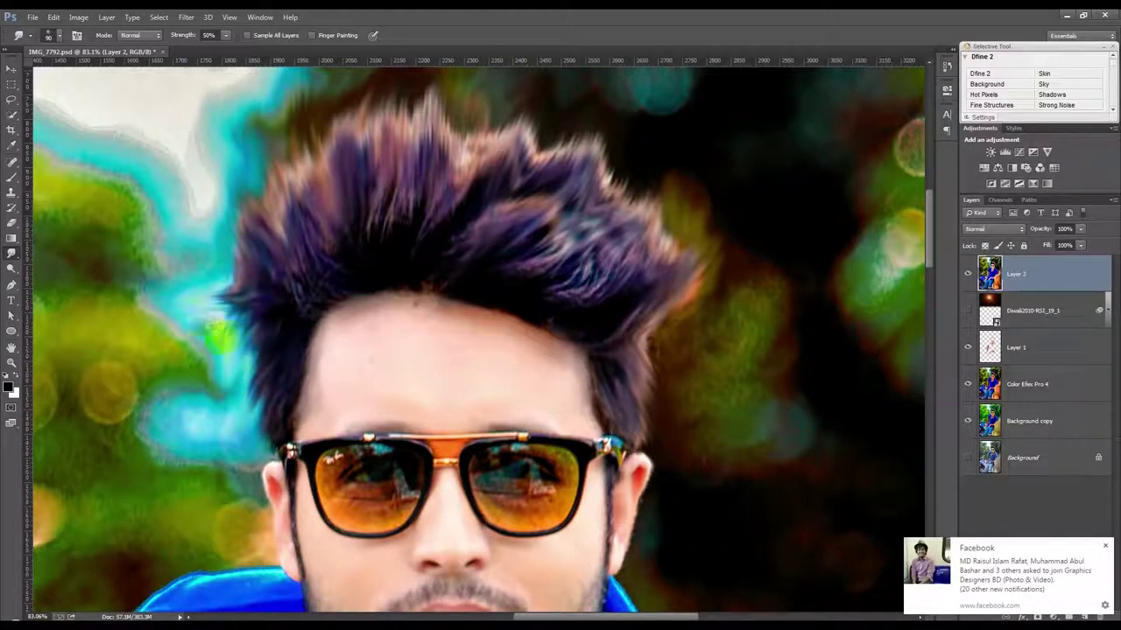
drag(263, 320, 251, 303)
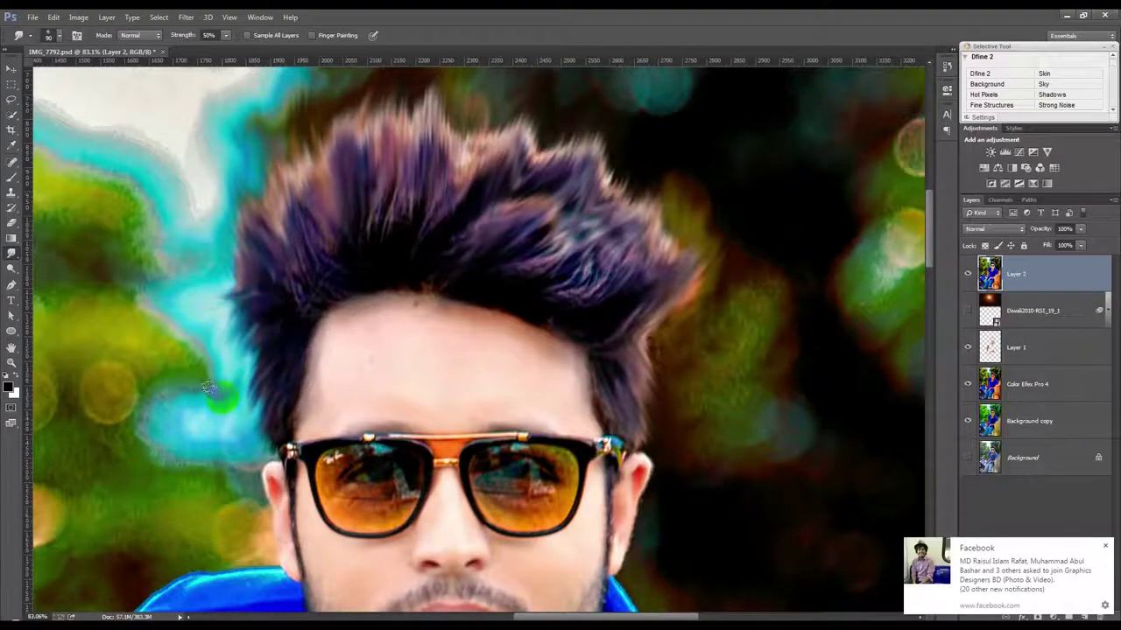
Pull the top and crown strands upward into spikes toward the right side
scroll(221, 391, down, 5)
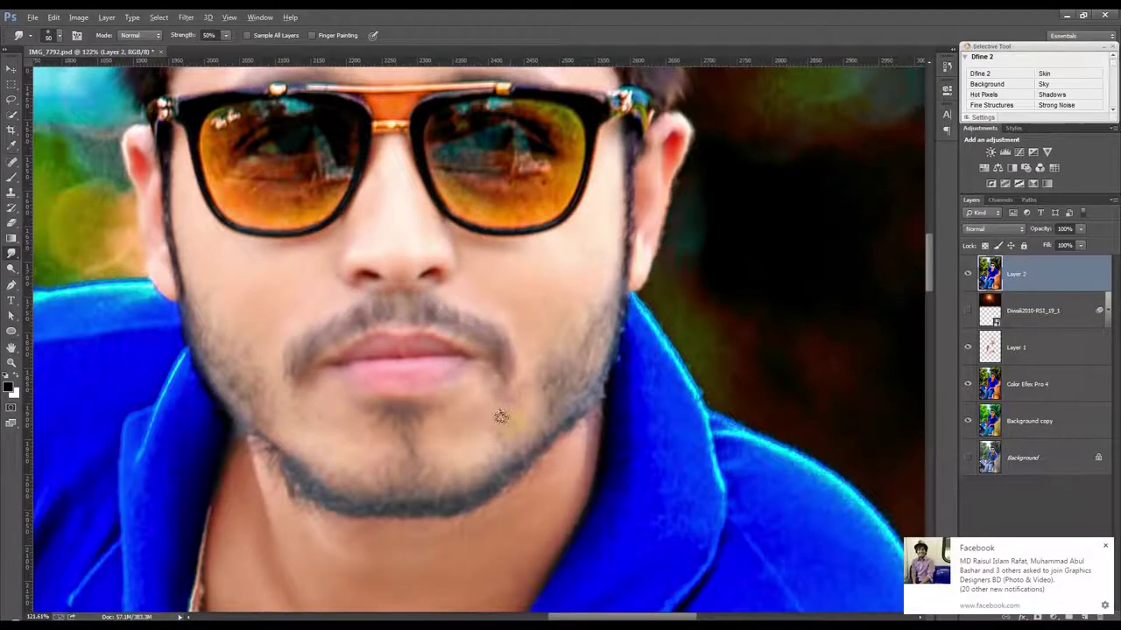
scroll(501, 416, down, 3)
scroll(501, 417, down, 3)
scroll(501, 417, down, 2)
scroll(492, 315, down, 1)
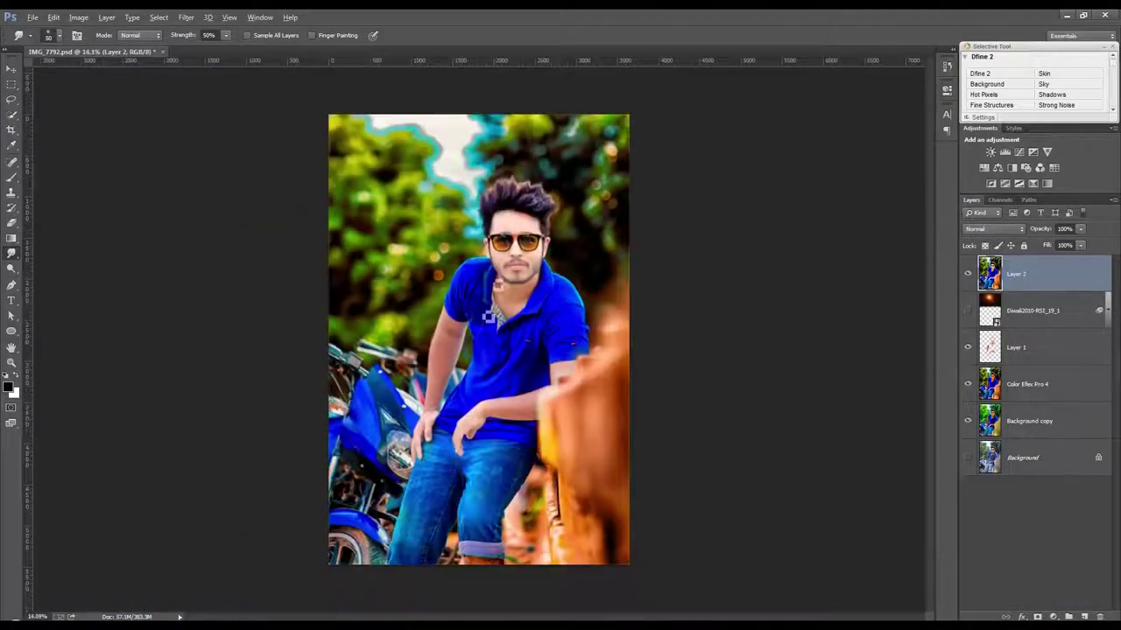
scroll(492, 316, up, 3)
scroll(564, 305, up, 2)
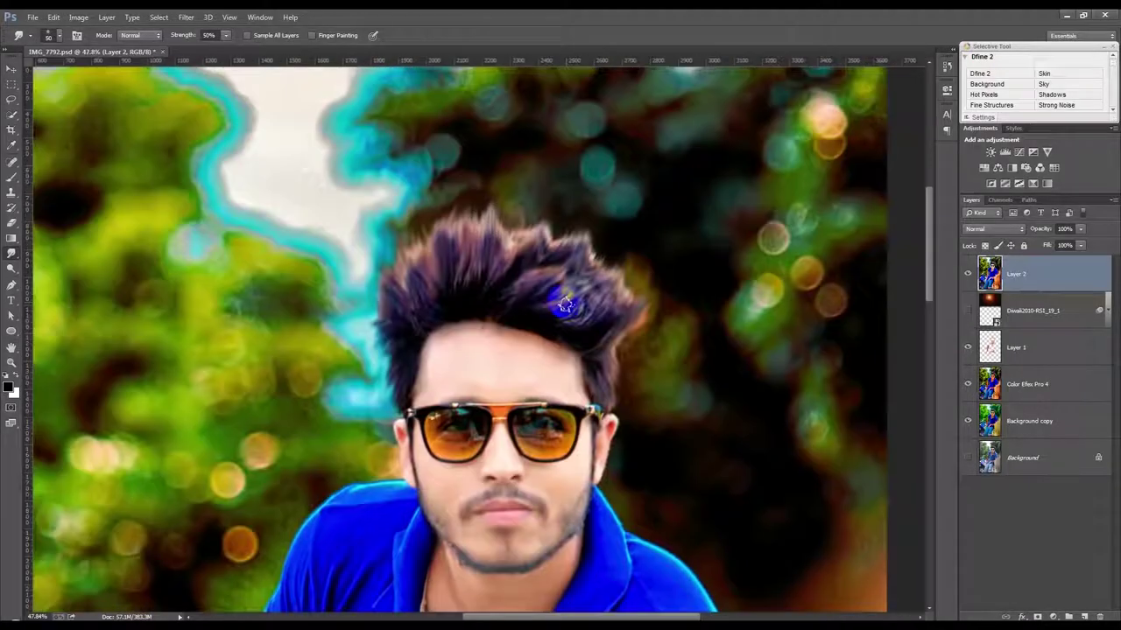
drag(501, 254, 525, 151)
mouse_move(516, 219)
mouse_down()
mouse_move(513, 246)
mouse_move(541, 113)
mouse_move(528, 163)
mouse_up()
mouse_move(525, 258)
mouse_down()
mouse_move(531, 185)
mouse_move(557, 206)
mouse_up()
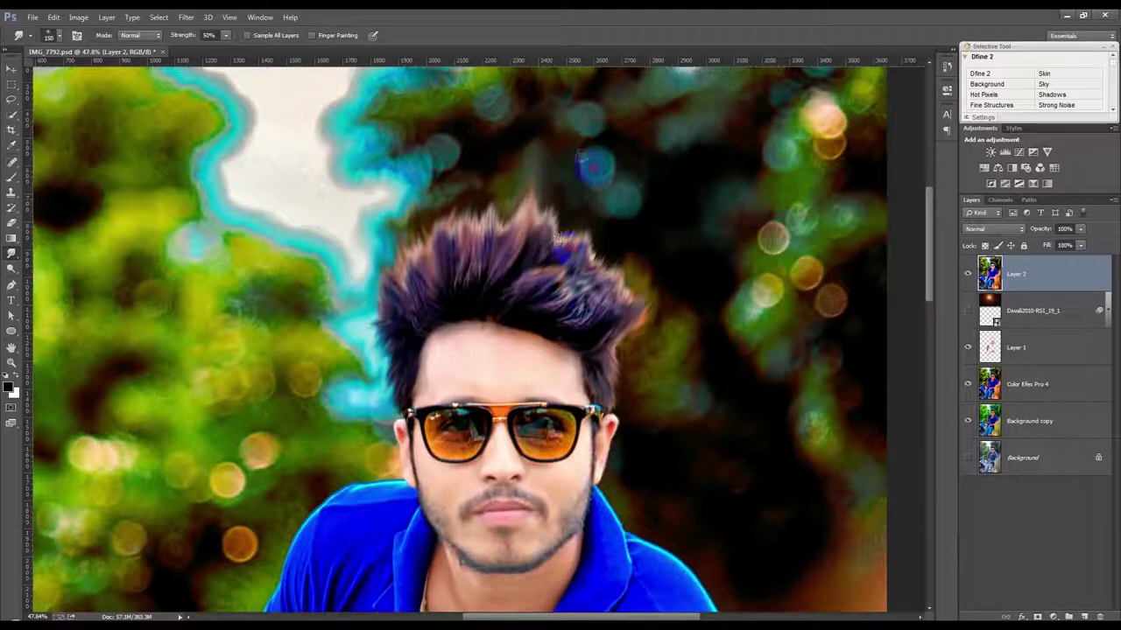
drag(585, 261, 592, 198)
drag(604, 237, 614, 194)
drag(613, 291, 623, 245)
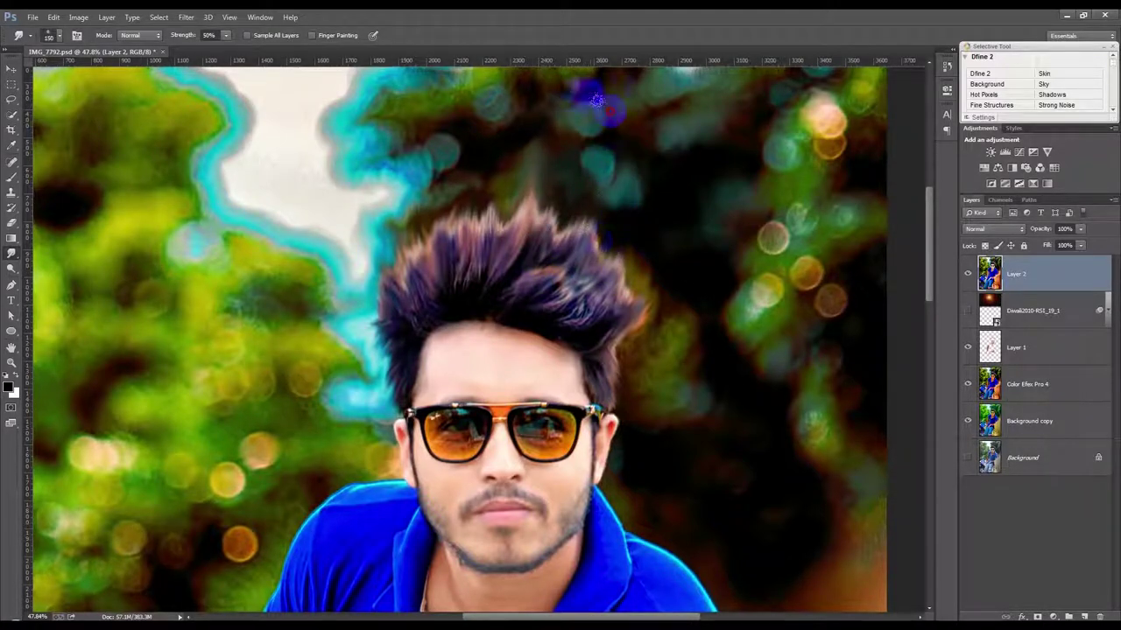
drag(613, 306, 666, 187)
Undo a stray background smudge, redo the right edge, and pull upper-left strands up
key(ctrl+z)
drag(635, 320, 624, 208)
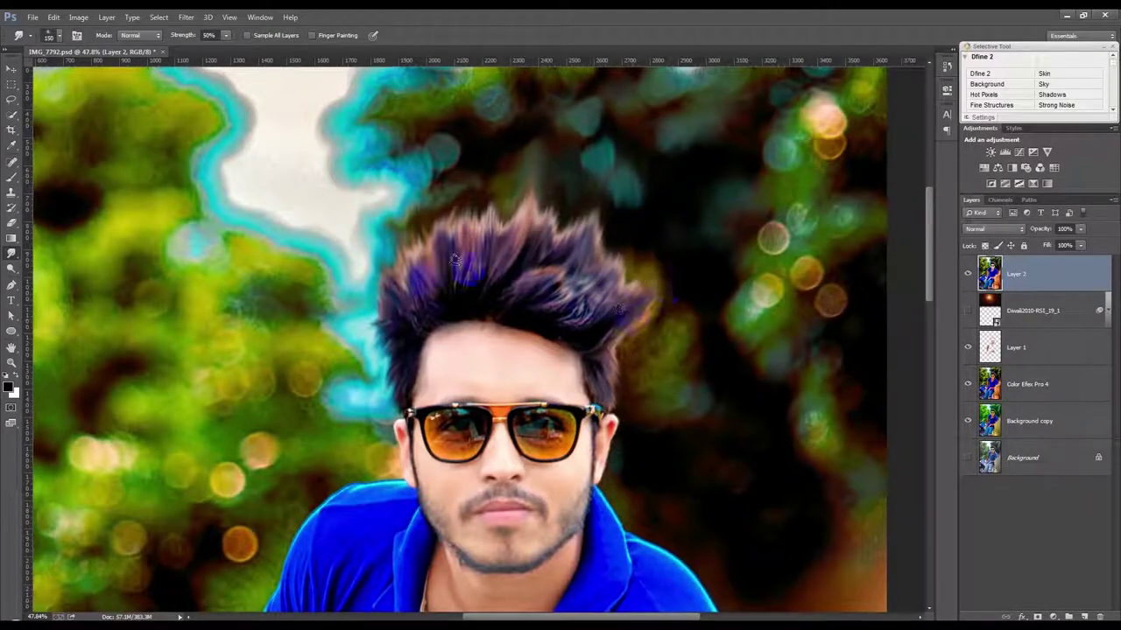
drag(404, 267, 400, 203)
drag(426, 307, 404, 226)
drag(452, 292, 413, 172)
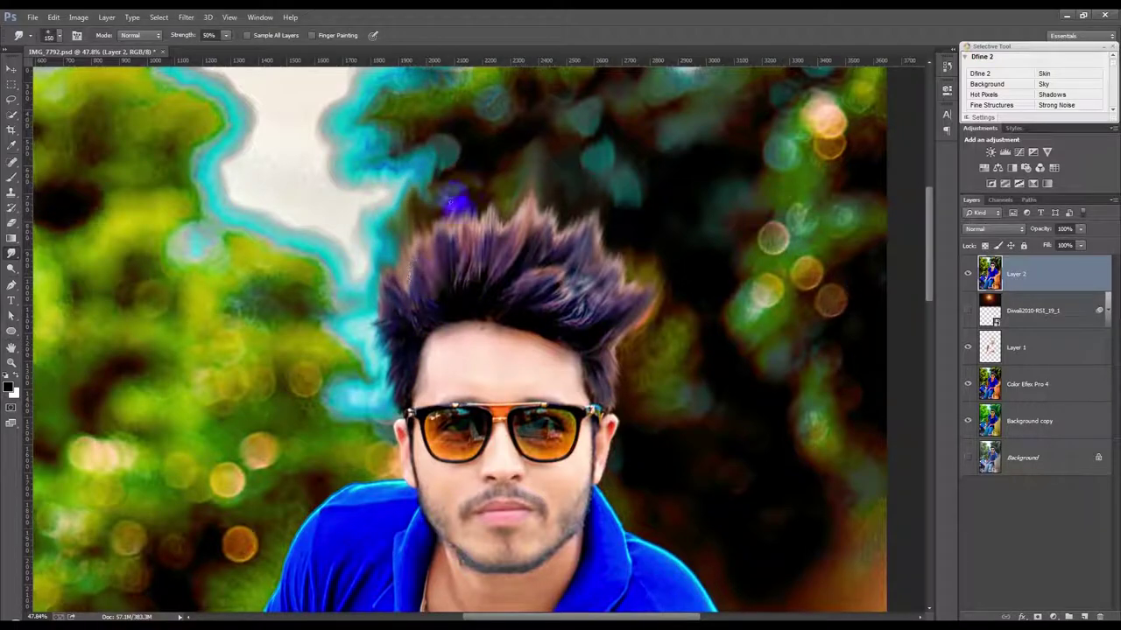
drag(406, 294, 389, 209)
scroll(472, 282, down, 2)
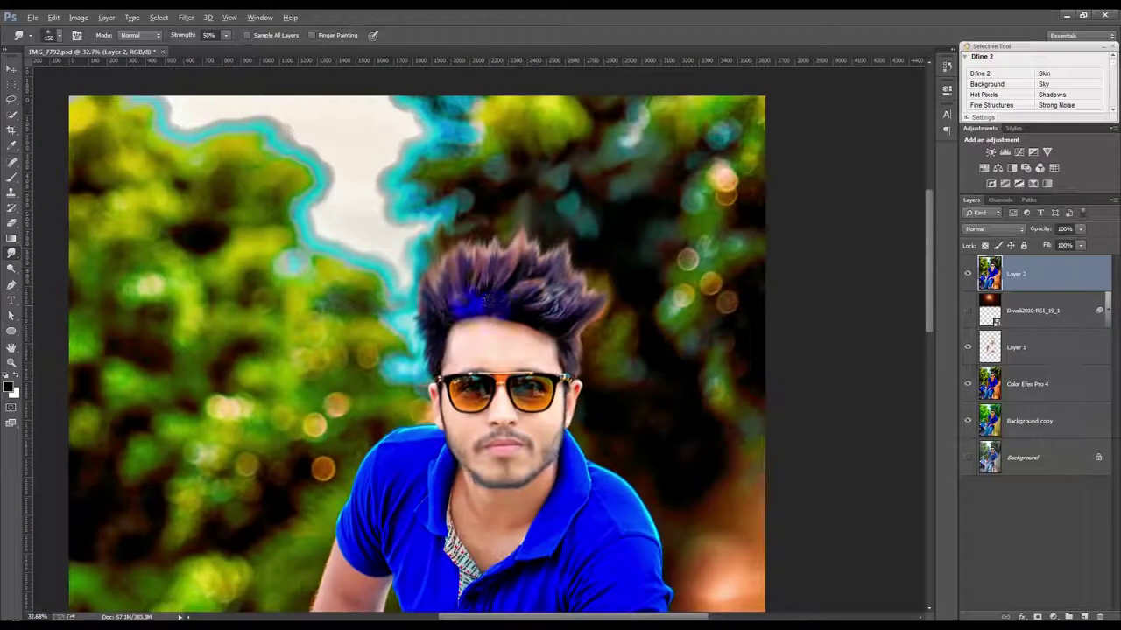
Pull the top strands into the background and sweep the hairline into right-side spikes
mouse_move(454, 274)
mouse_down()
mouse_move(490, 185)
mouse_move(501, 185)
mouse_up()
mouse_move(488, 269)
mouse_down()
mouse_move(521, 175)
mouse_move(525, 188)
mouse_up()
drag(530, 294, 584, 217)
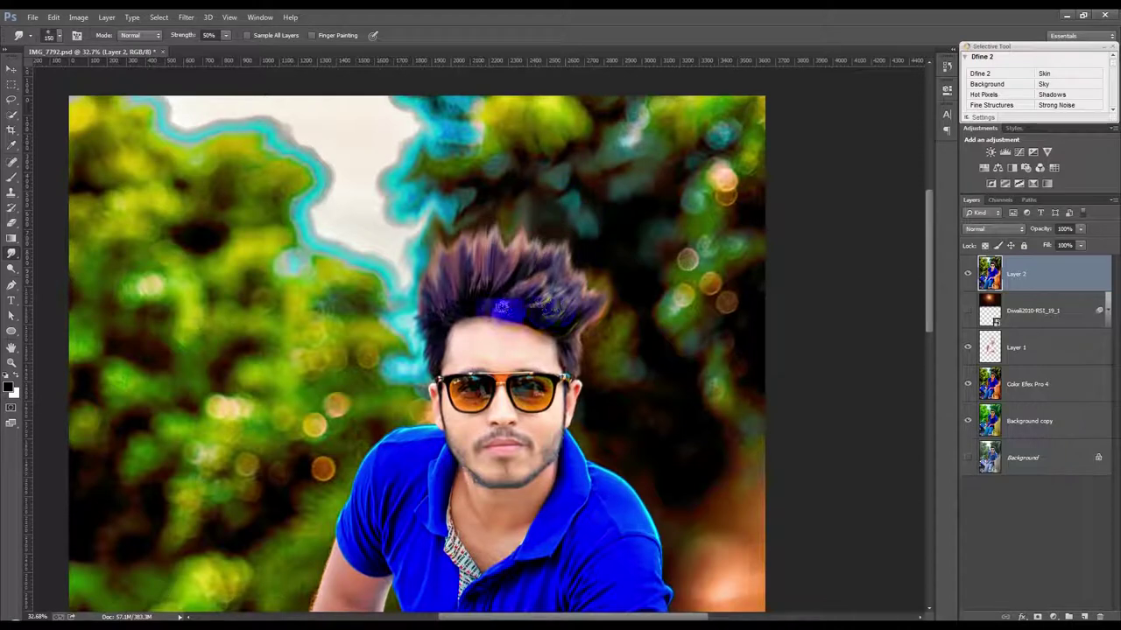
mouse_move(473, 307)
mouse_down()
mouse_move(422, 214)
mouse_move(434, 228)
mouse_up()
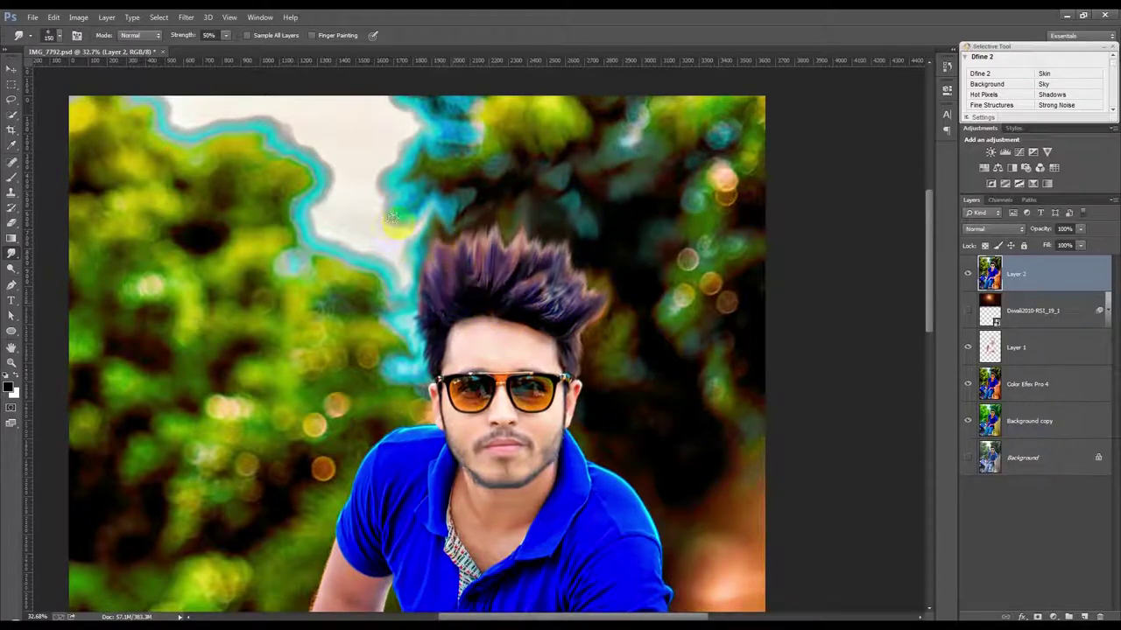
drag(472, 325, 427, 285)
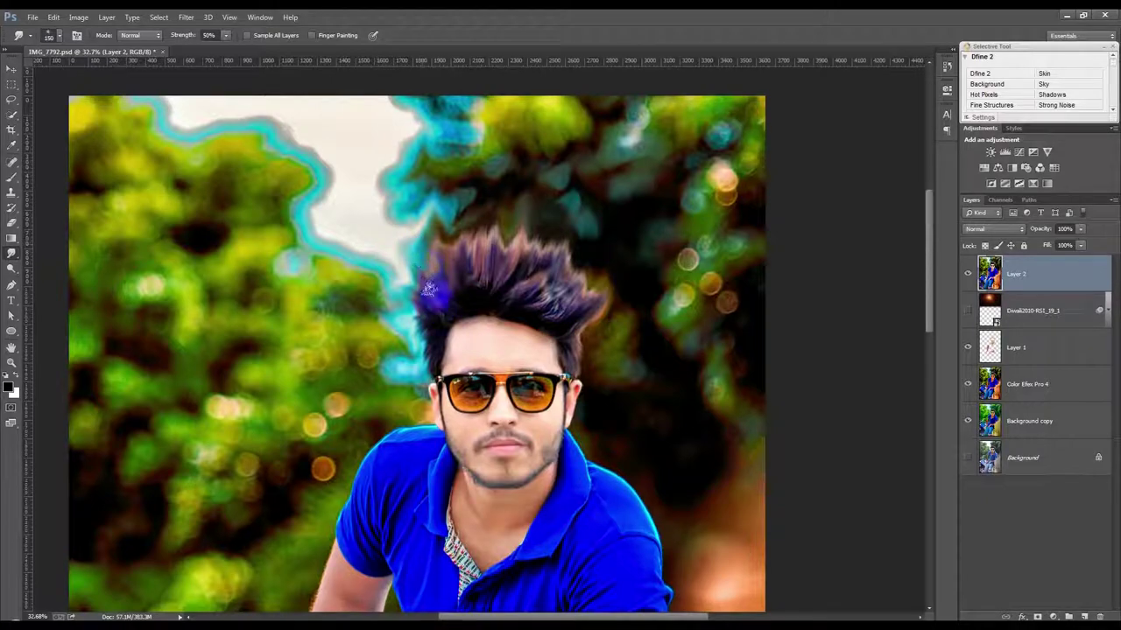
drag(419, 292, 429, 316)
scroll(486, 276, down, 3)
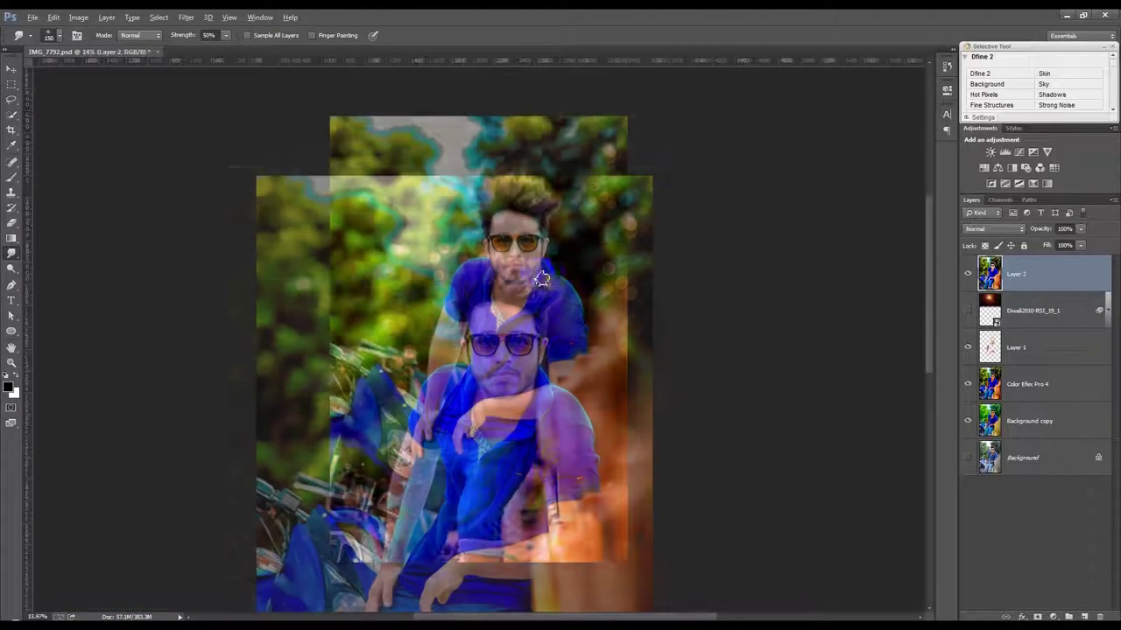
scroll(543, 168, up, 2)
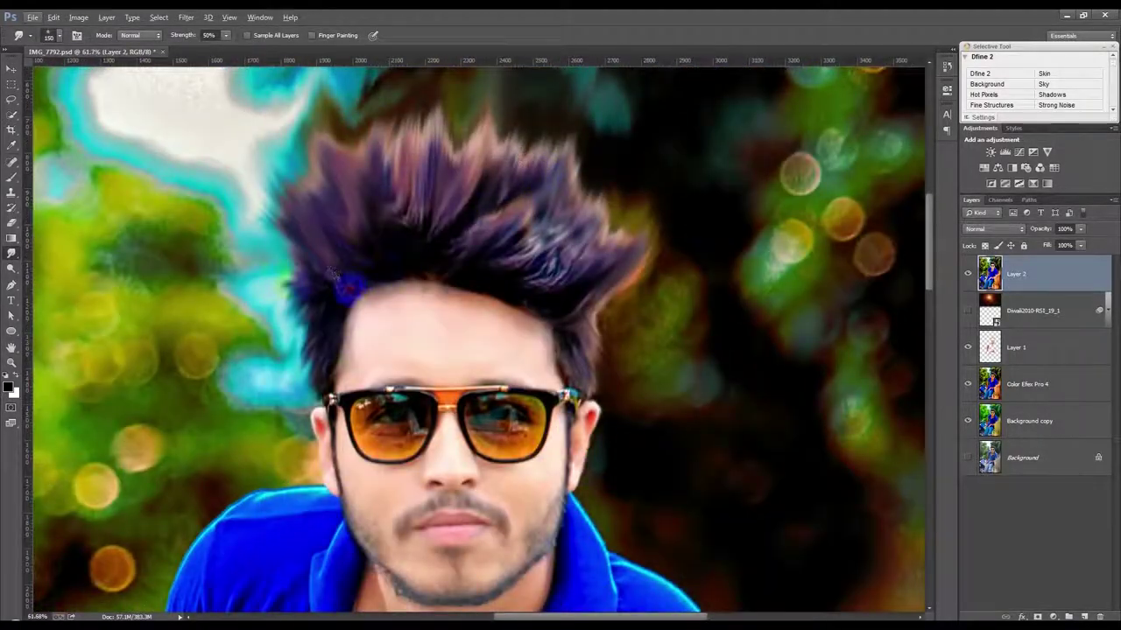
drag(333, 274, 541, 260)
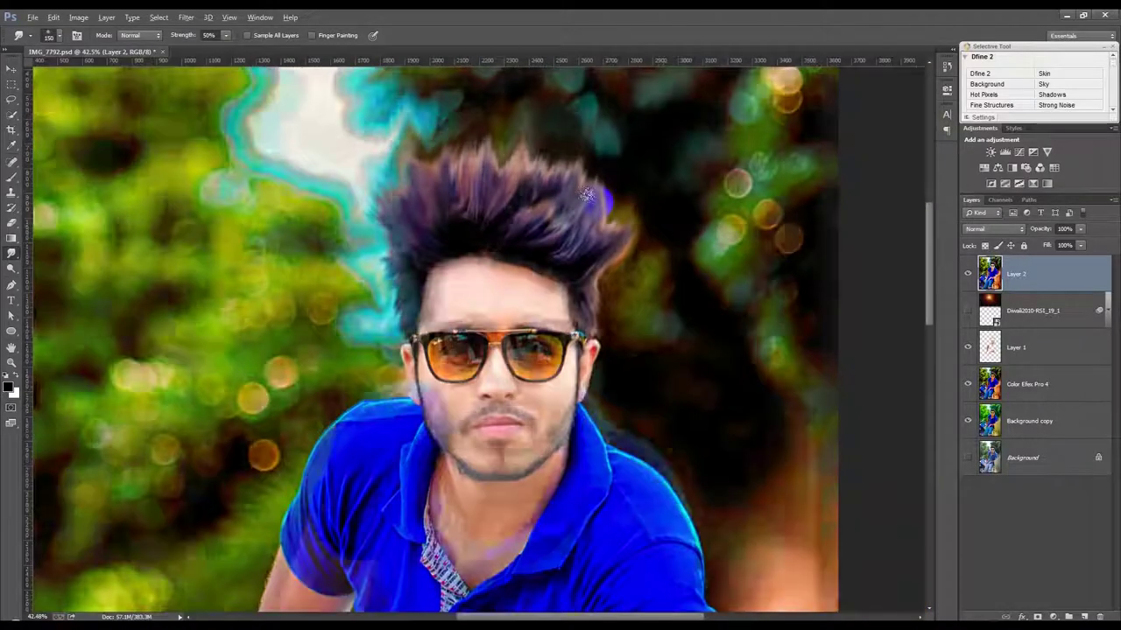
drag(542, 260, 598, 203)
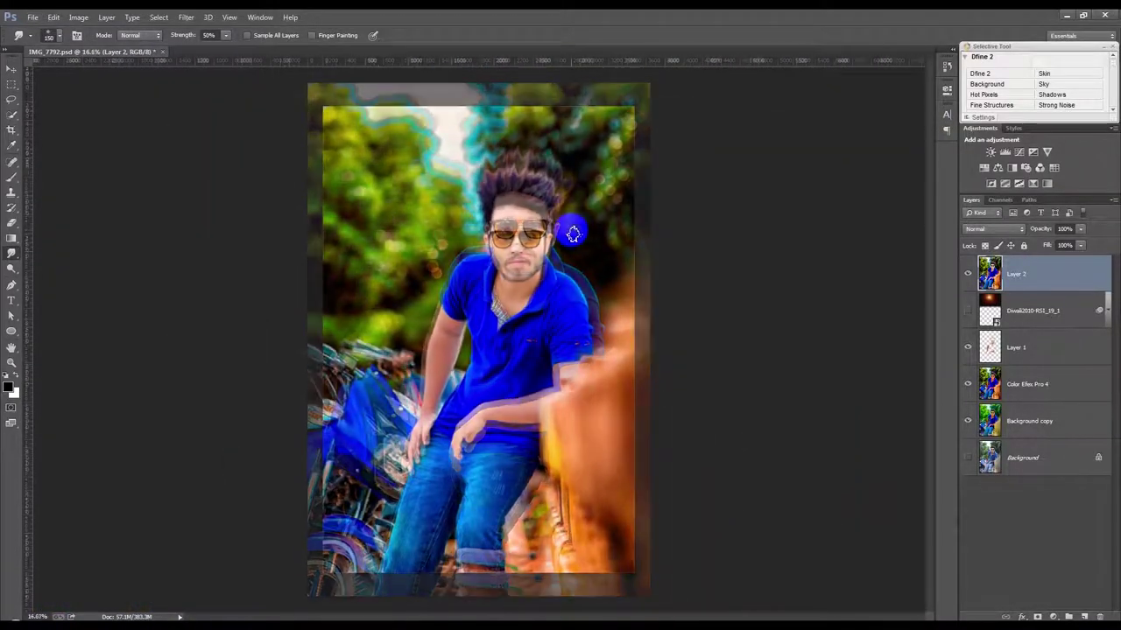
Apply Oil Paint: Shine 0, Cleanliness 9.85, Scale 10, Bristle Detail 10, Angular Direction 360
click(186, 18)
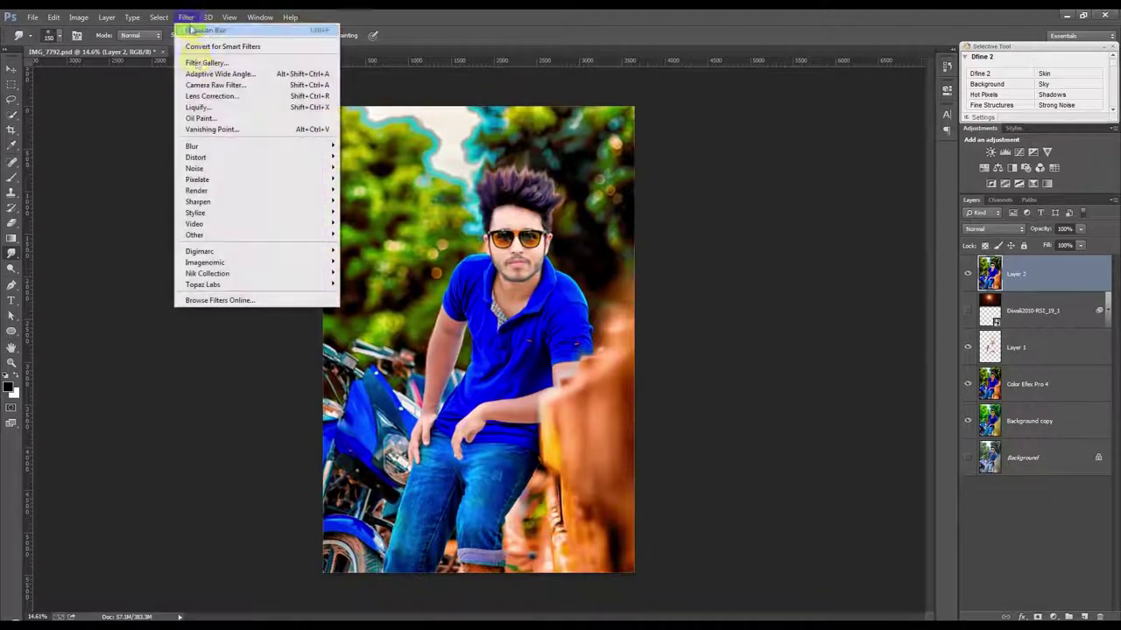
click(218, 119)
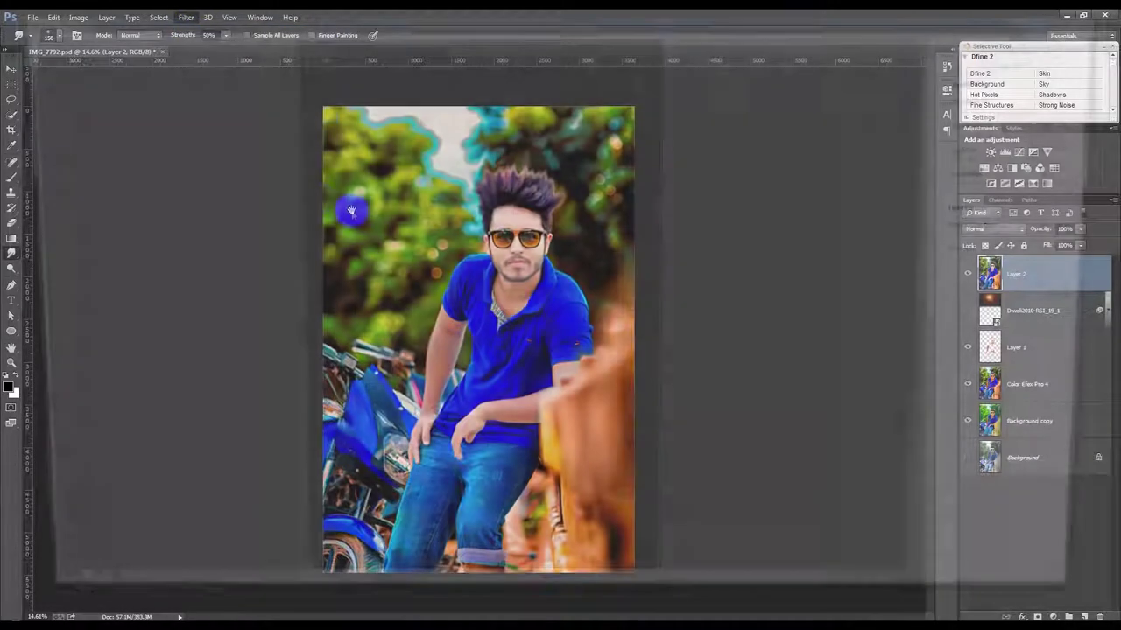
drag(988, 263, 970, 263)
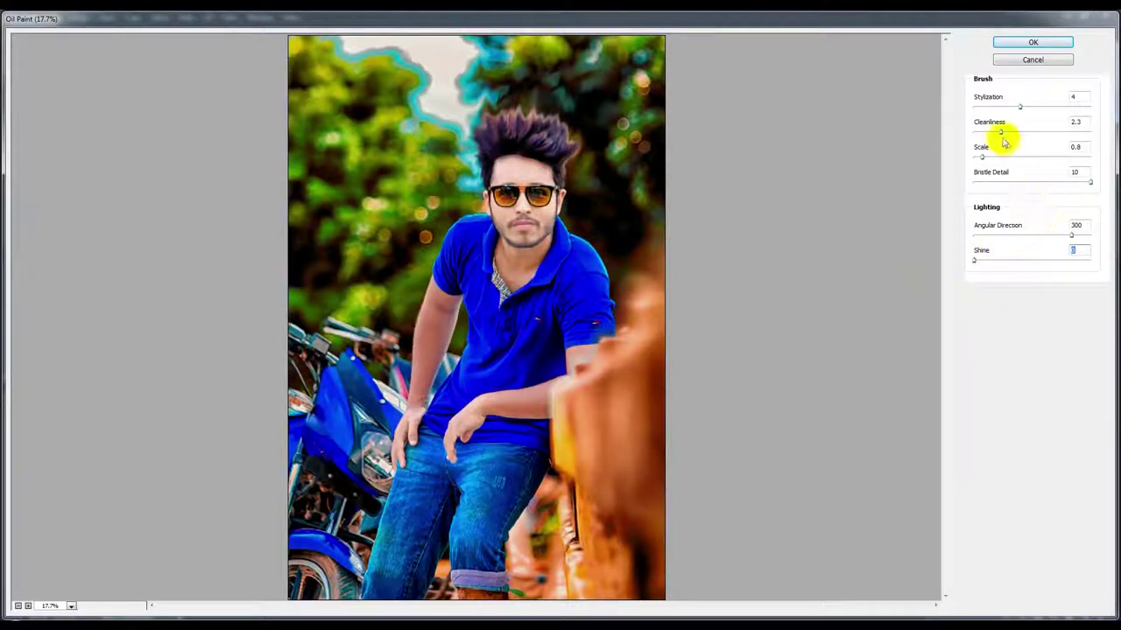
mouse_move(1001, 132)
mouse_down()
mouse_move(1044, 131)
mouse_move(1058, 108)
mouse_up()
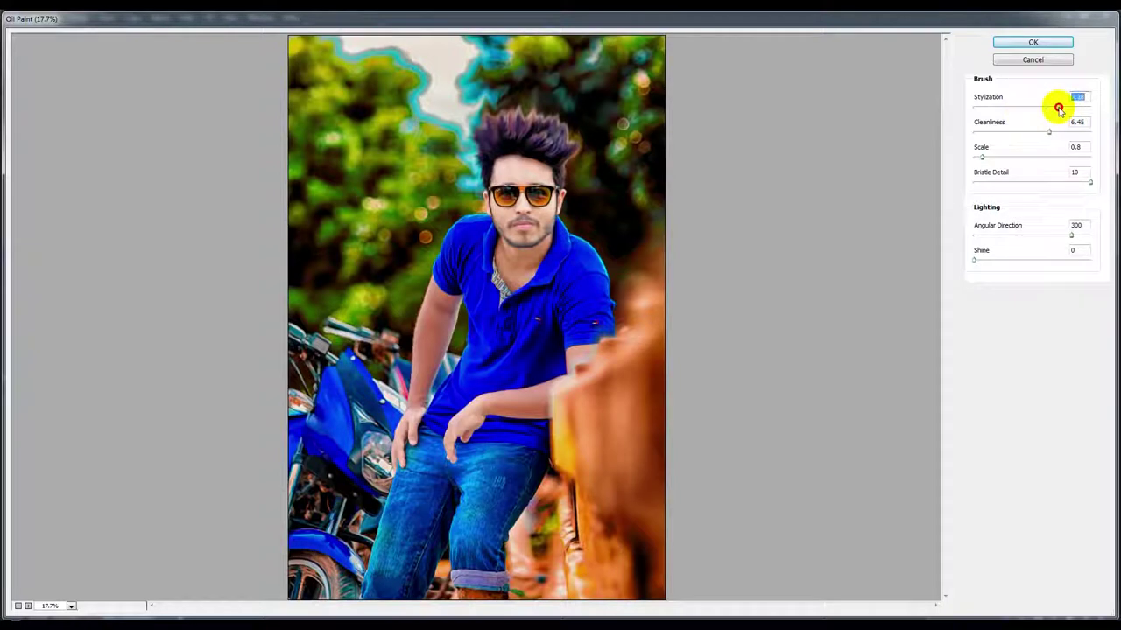
drag(989, 159, 1075, 158)
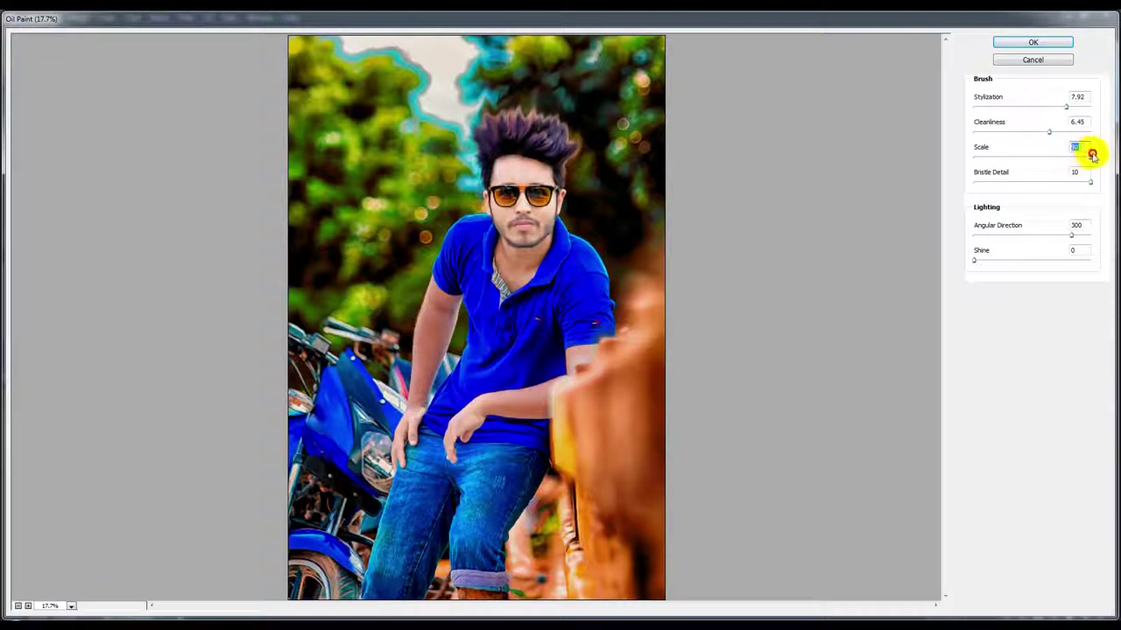
mouse_move(1049, 131)
mouse_down()
mouse_move(1090, 133)
mouse_move(1108, 106)
mouse_up()
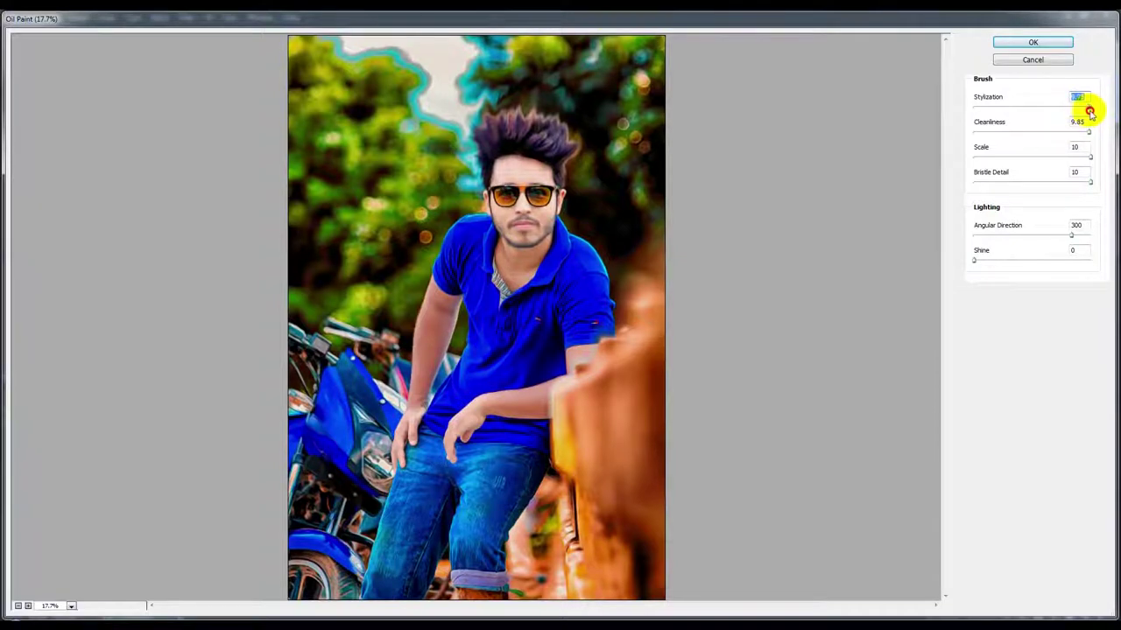
mouse_move(1071, 235)
mouse_down()
mouse_move(1093, 233)
mouse_move(1032, 234)
mouse_up()
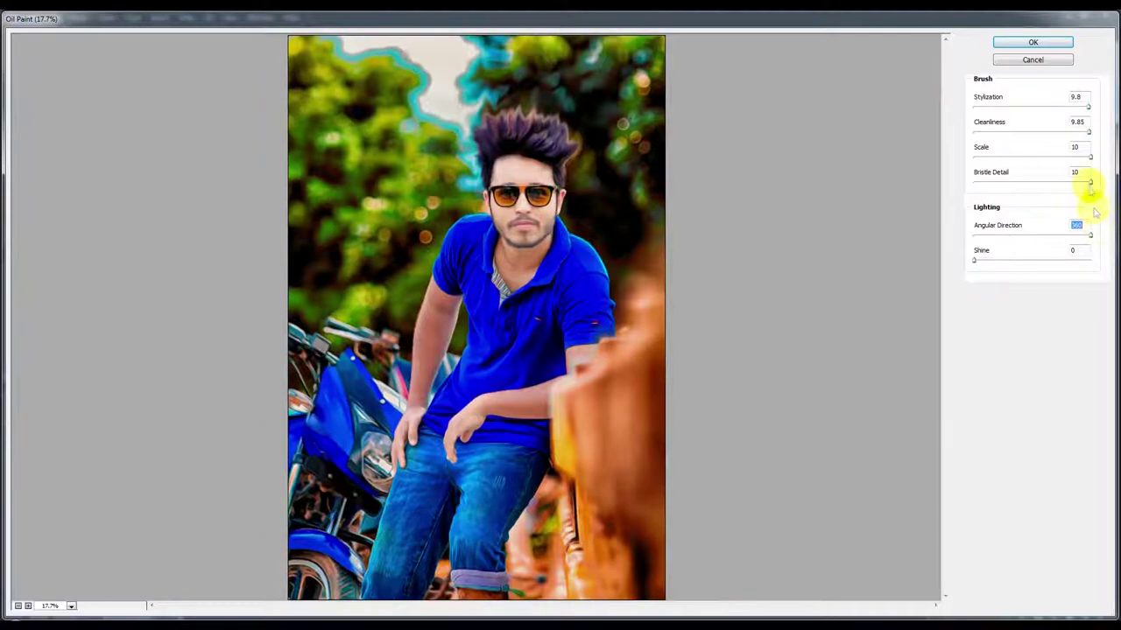
drag(1090, 184, 1010, 185)
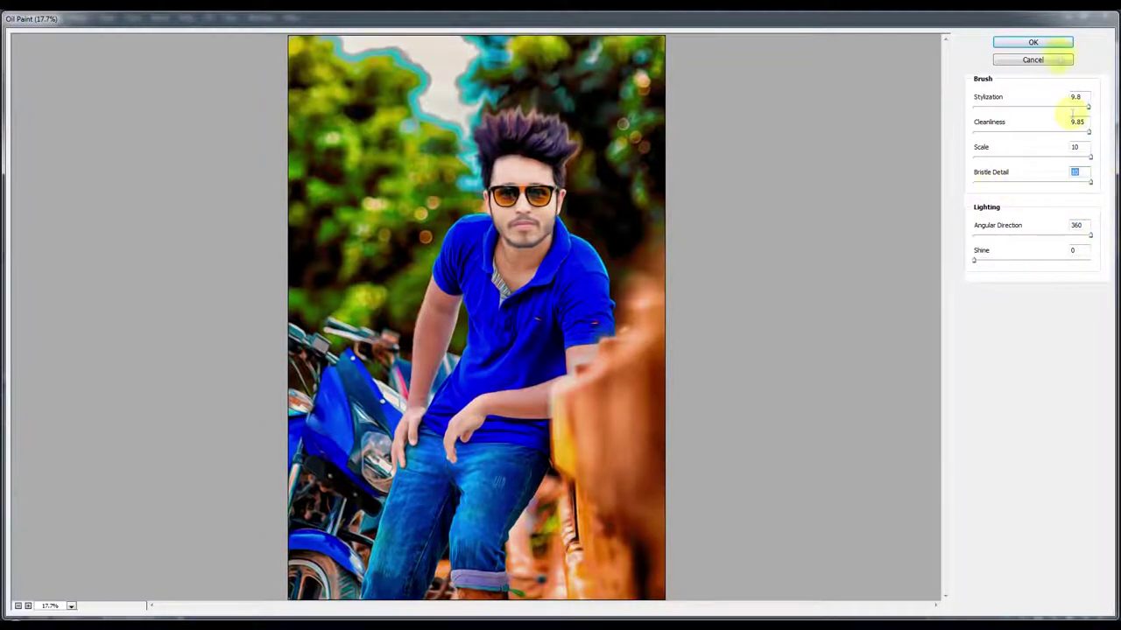
click(649, 323)
click(1007, 65)
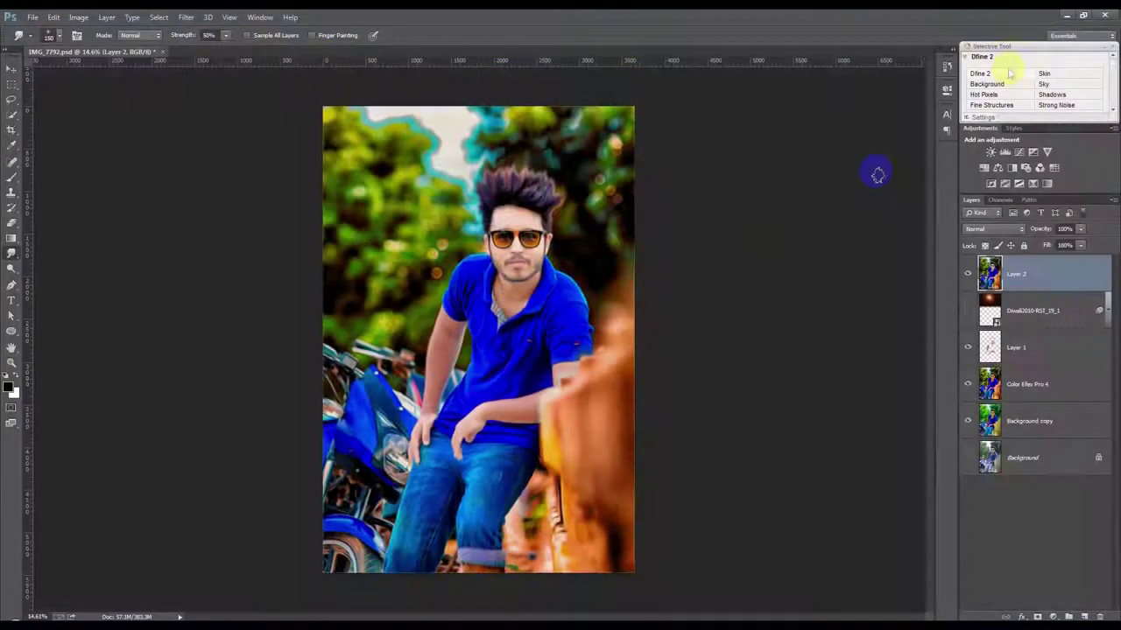
Launch Nik Color Efex Pro 4 on the oil-painted motorbike portrait from the Filter menu
scroll(581, 325, up, 1)
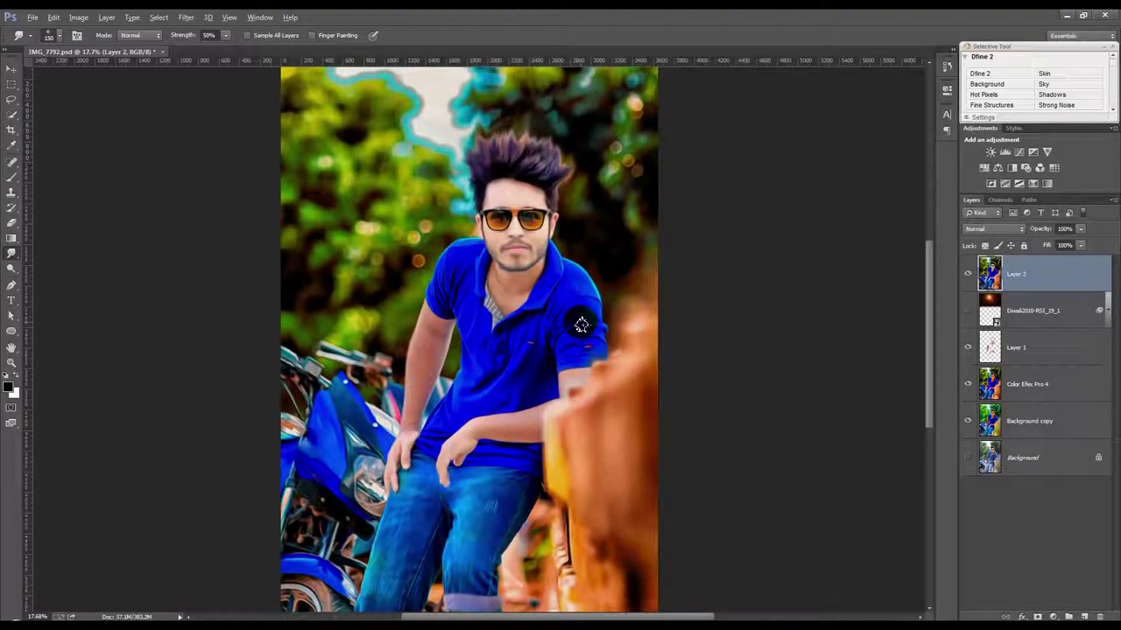
scroll(581, 325, down, 1)
scroll(582, 322, down, 1)
scroll(581, 322, up, 1)
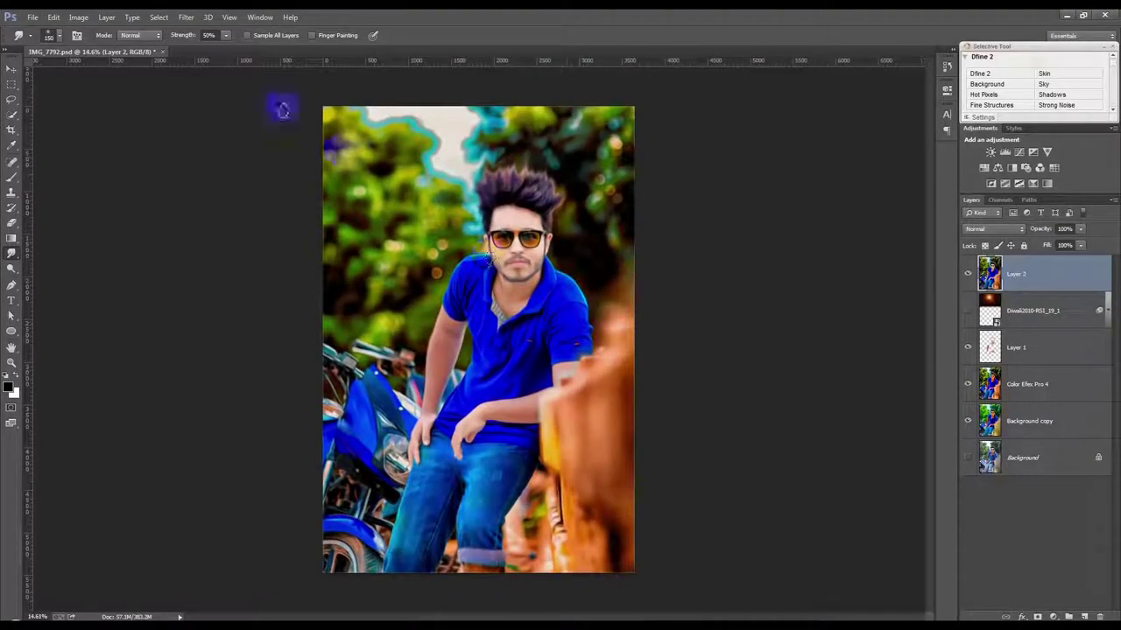
click(187, 20)
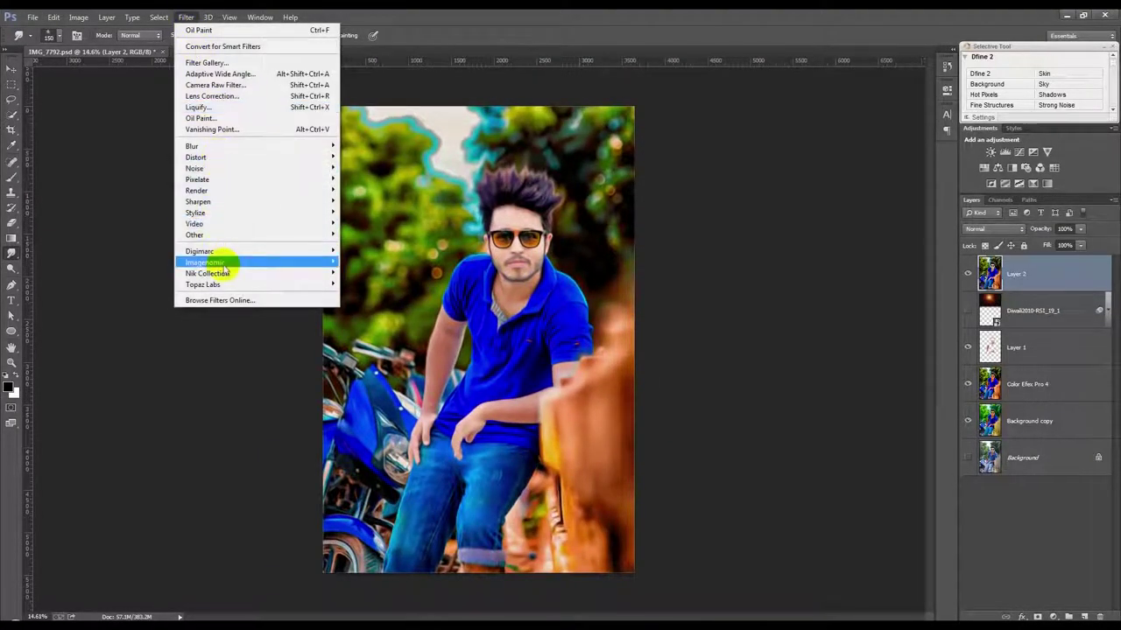
mouse_move(207, 273)
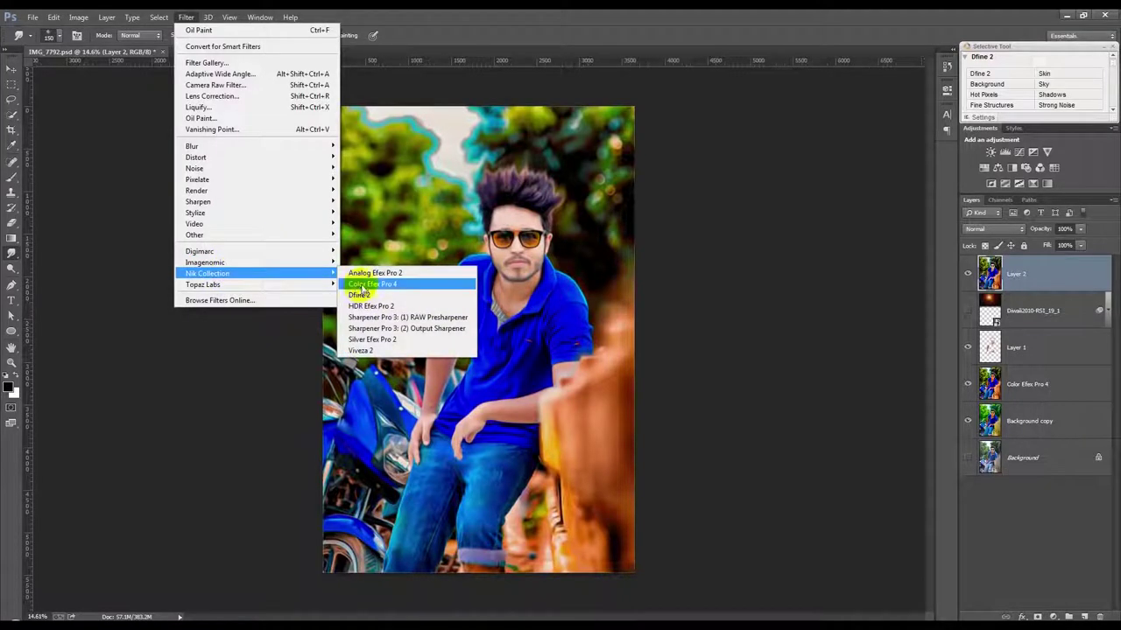
click(363, 285)
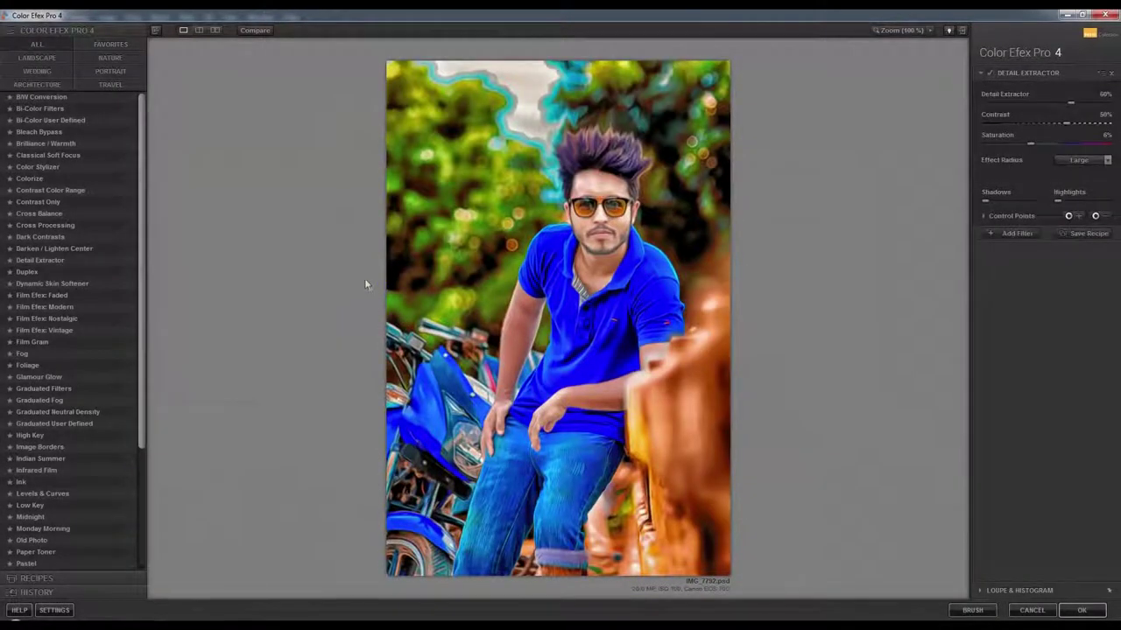
Preview the filters from Bi-Color User Defined through Cross Processing, then select Dark Contrasts
click(70, 107)
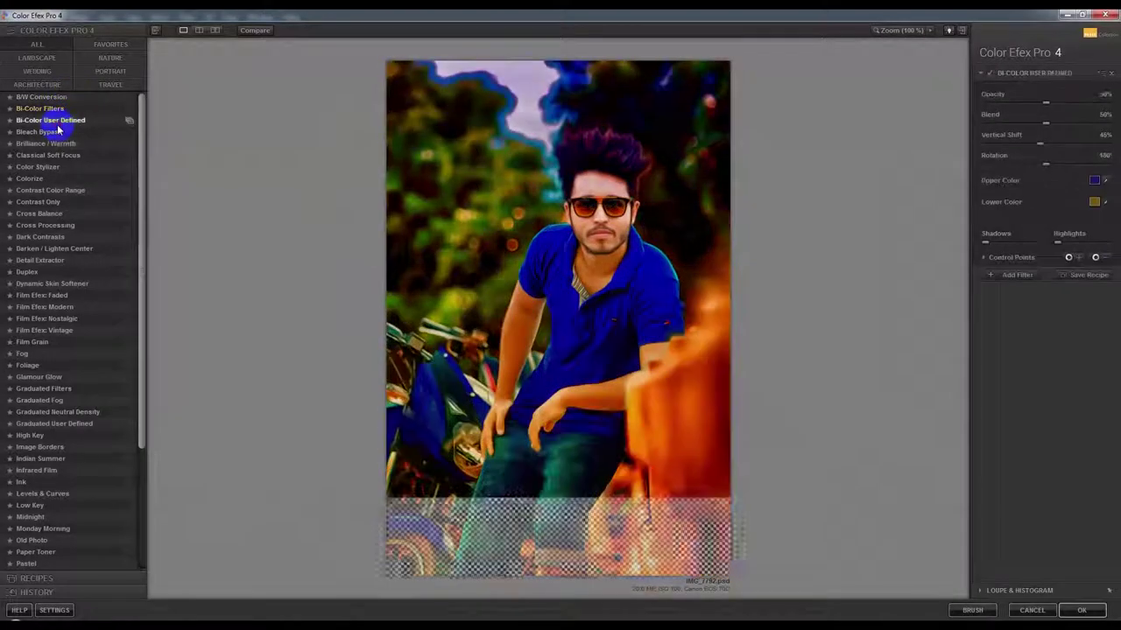
click(49, 132)
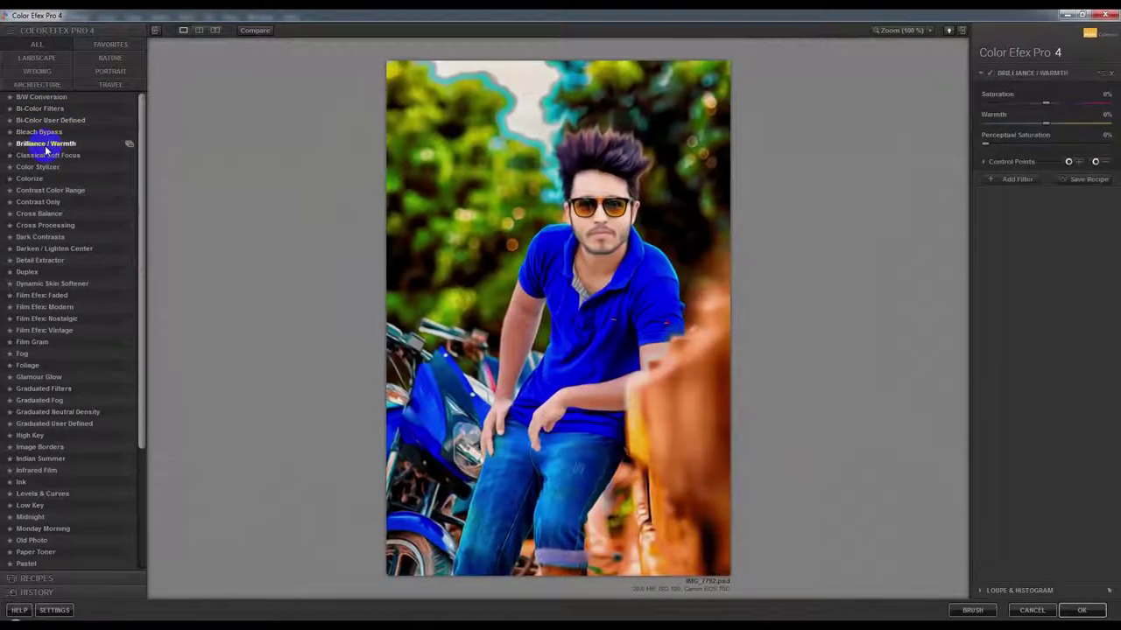
click(46, 154)
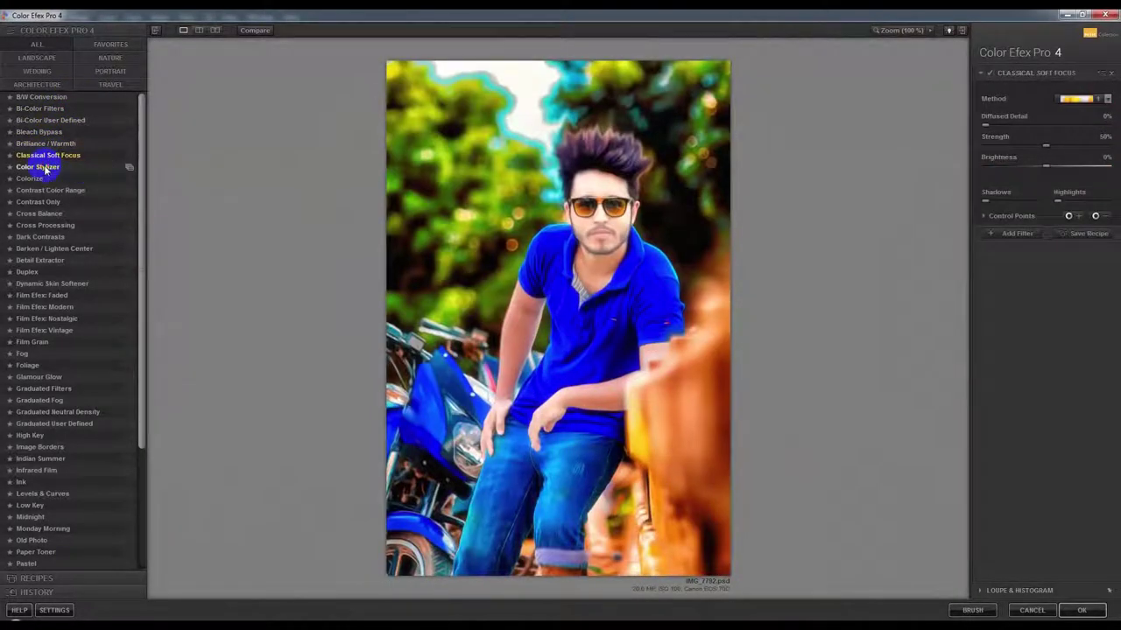
click(44, 167)
click(32, 179)
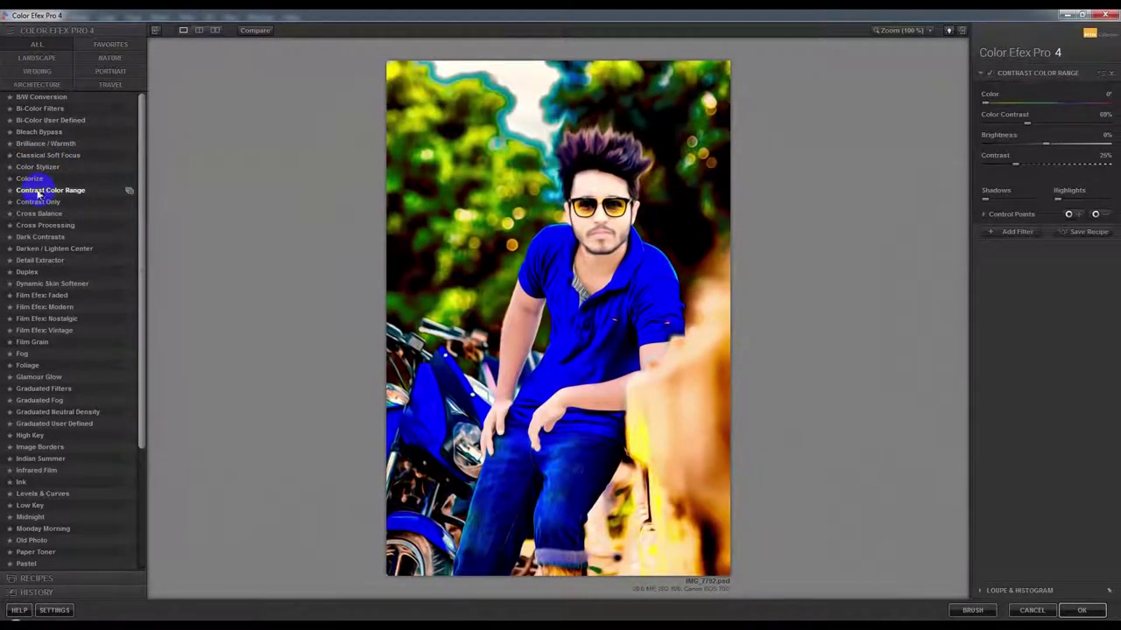
click(39, 202)
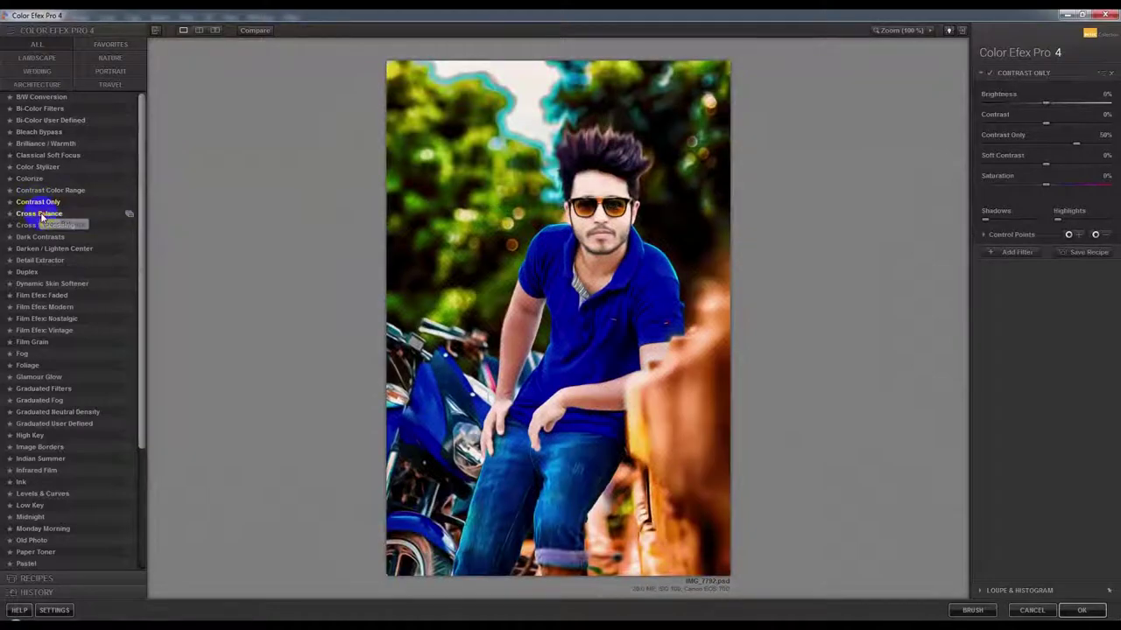
click(39, 214)
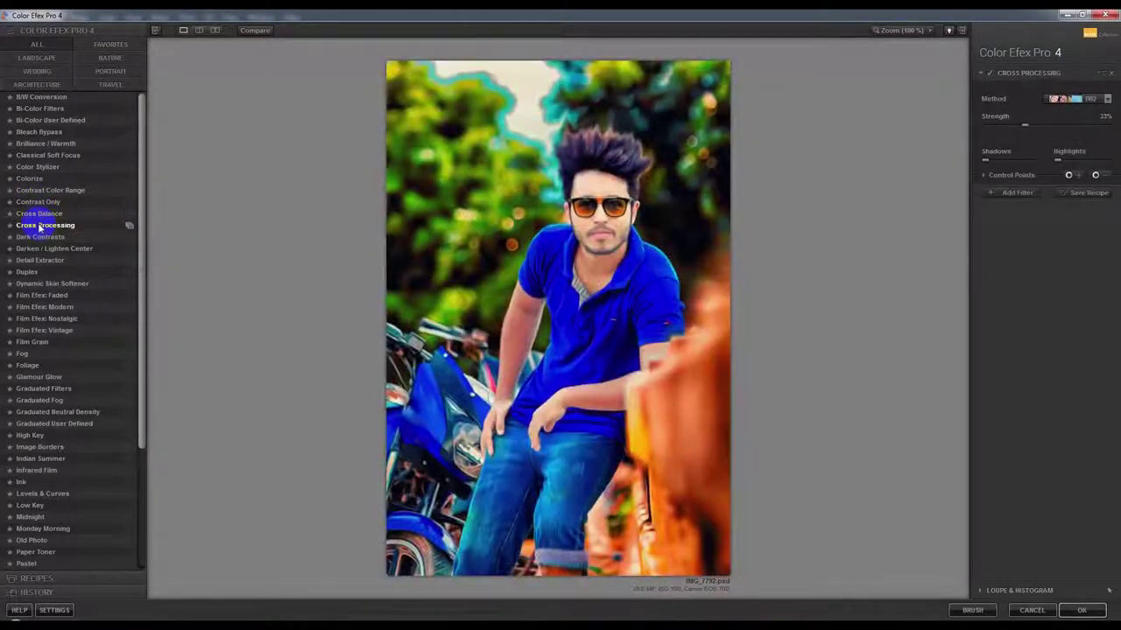
click(41, 236)
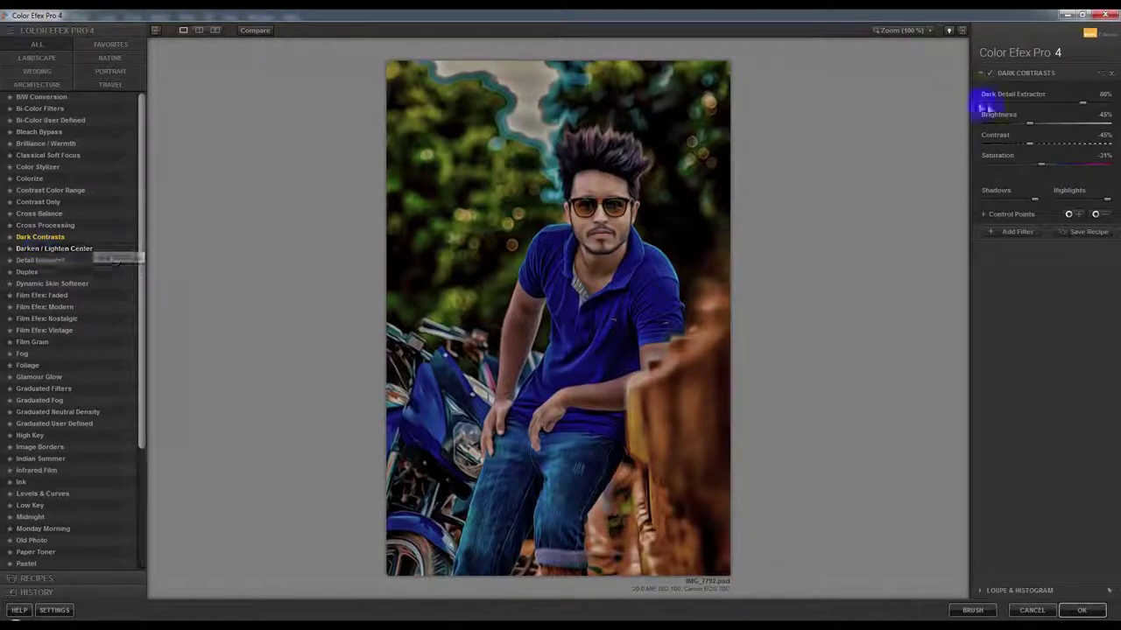
Tune the Dark Contrasts sliders to brightness -40% and saturation -8%
drag(1050, 126, 1068, 125)
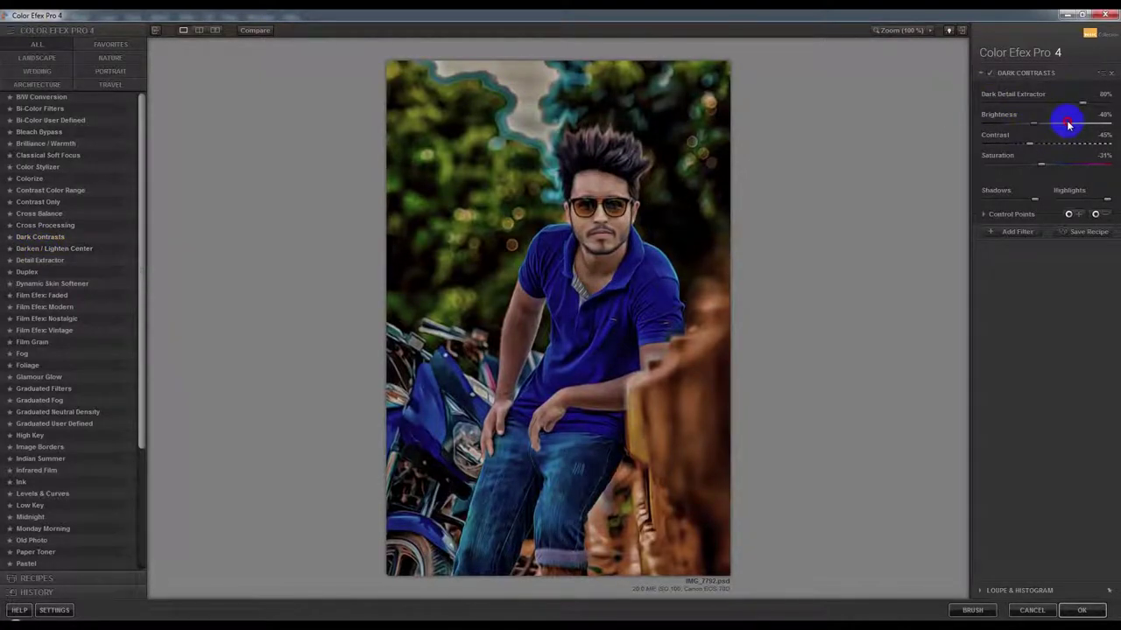
drag(1041, 164, 1118, 157)
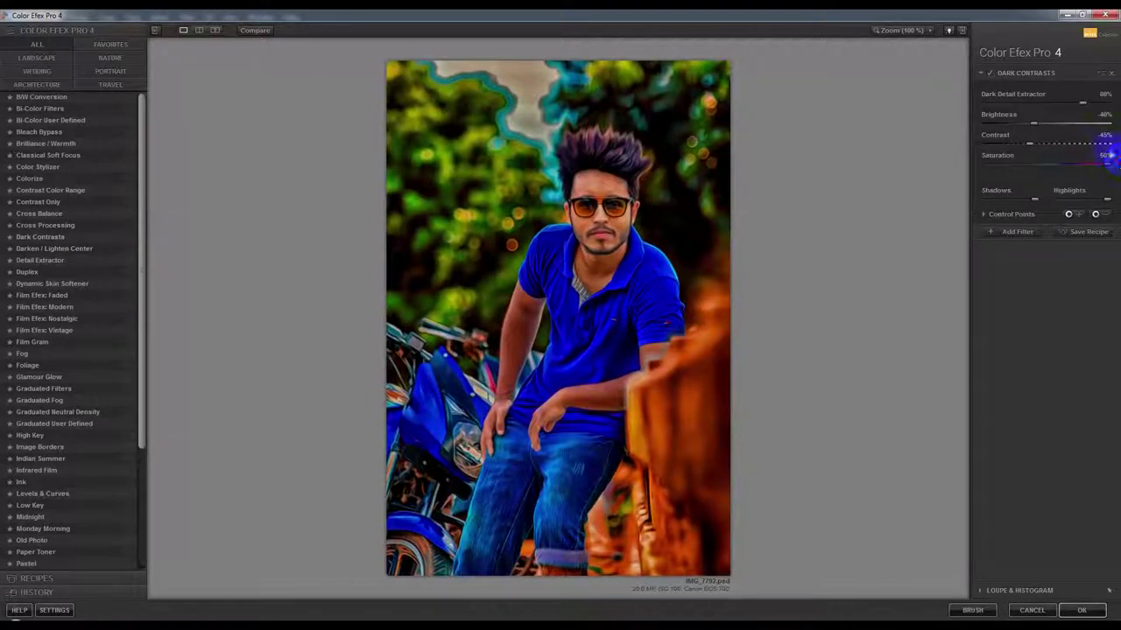
mouse_move(1101, 163)
mouse_down()
mouse_move(1069, 172)
mouse_move(1060, 142)
mouse_move(1030, 150)
mouse_up()
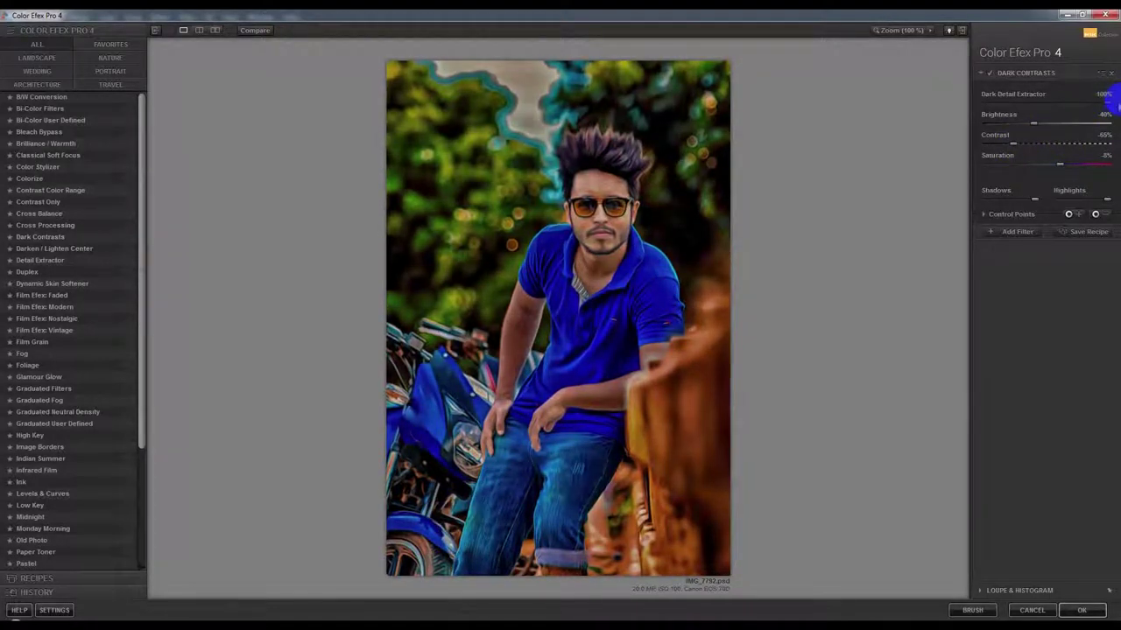
mouse_move(1039, 125)
mouse_down()
mouse_move(1071, 120)
mouse_move(1026, 131)
mouse_up()
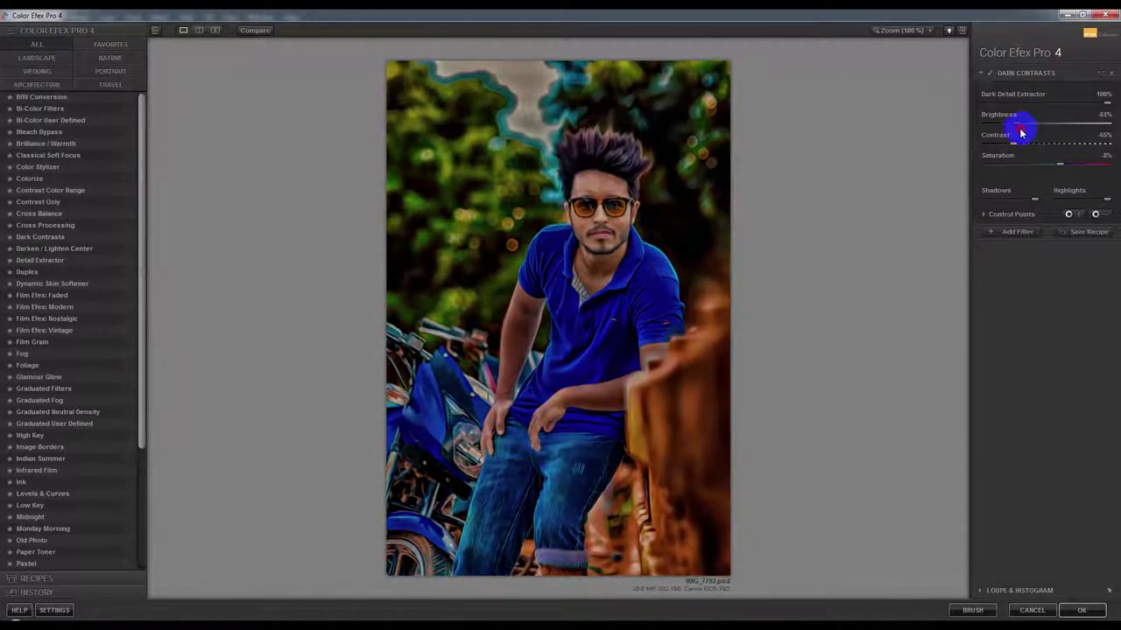
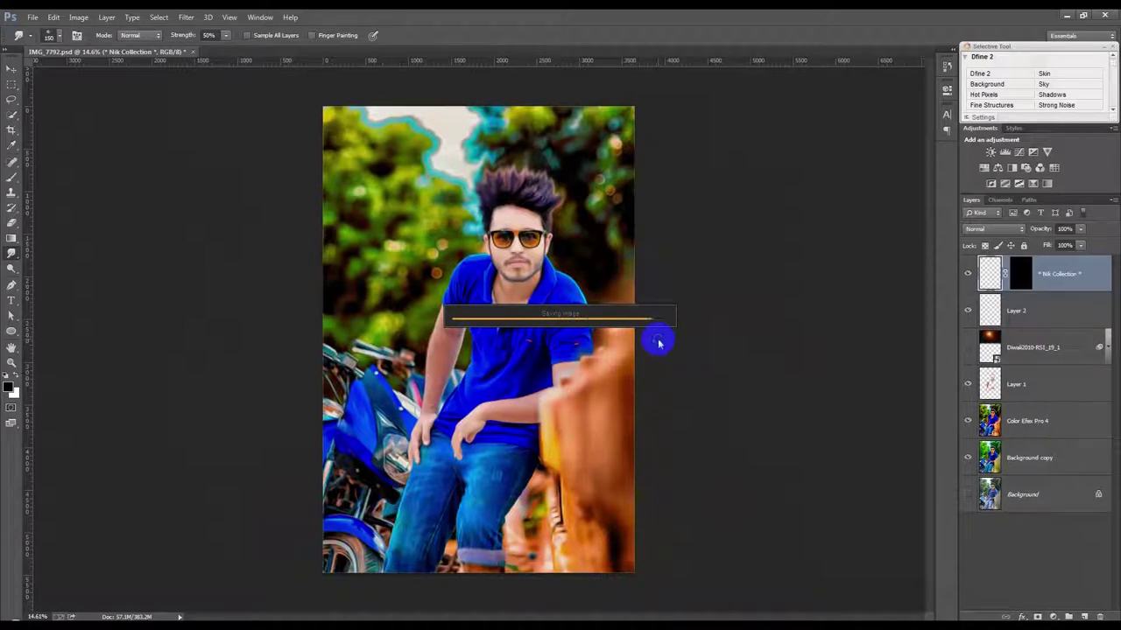
Save the PSD with the new Dark Contrasts layer and add a layer mask to it
key(ctrl+s)
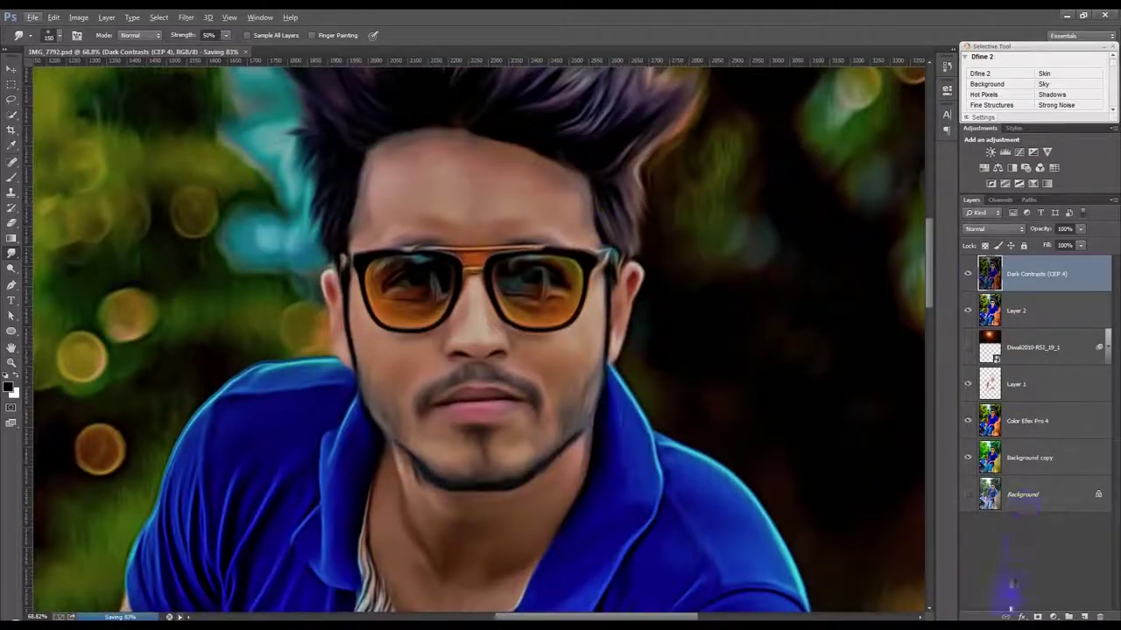
click(1037, 617)
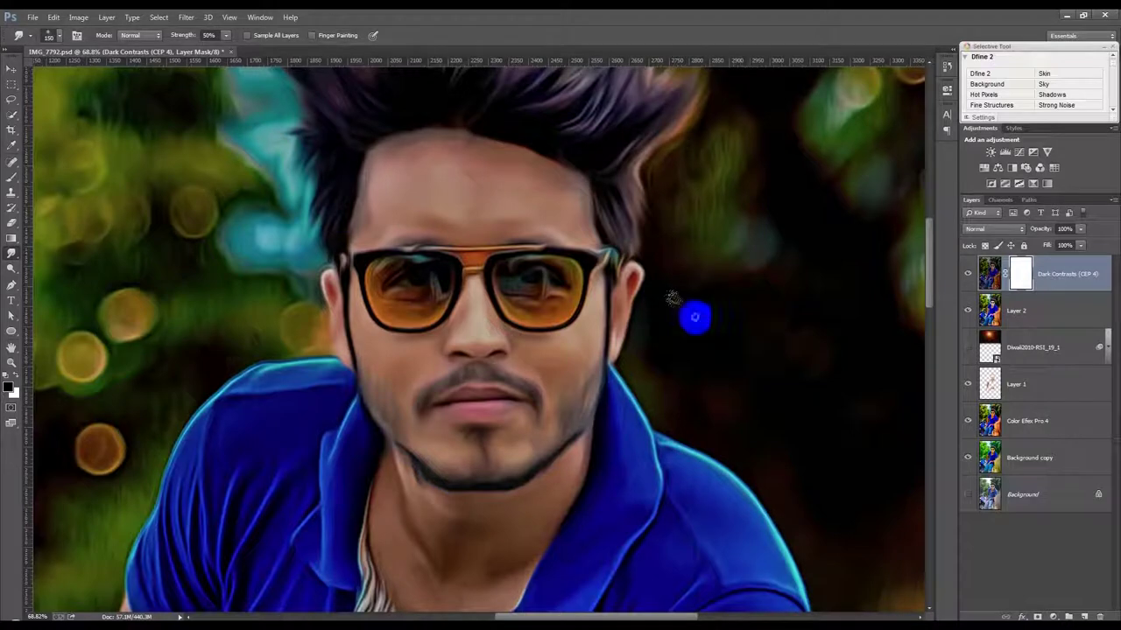
Lower Smudge strength to 25%, then set a 500 px, 0%-hardness brush at 50% opacity
right_click(689, 313)
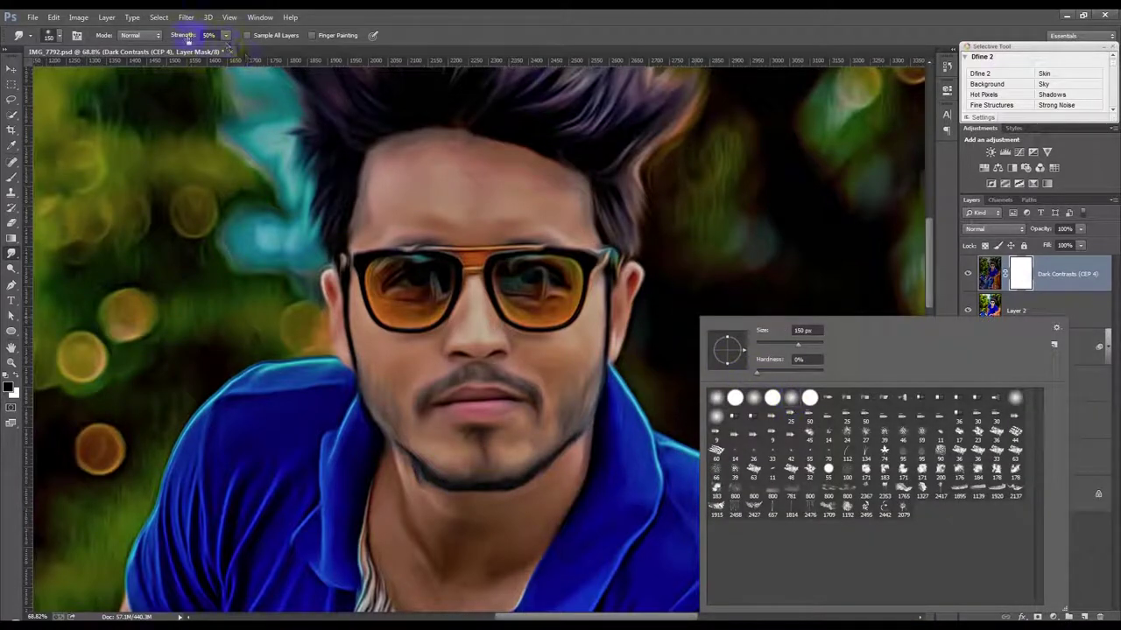
click(173, 39)
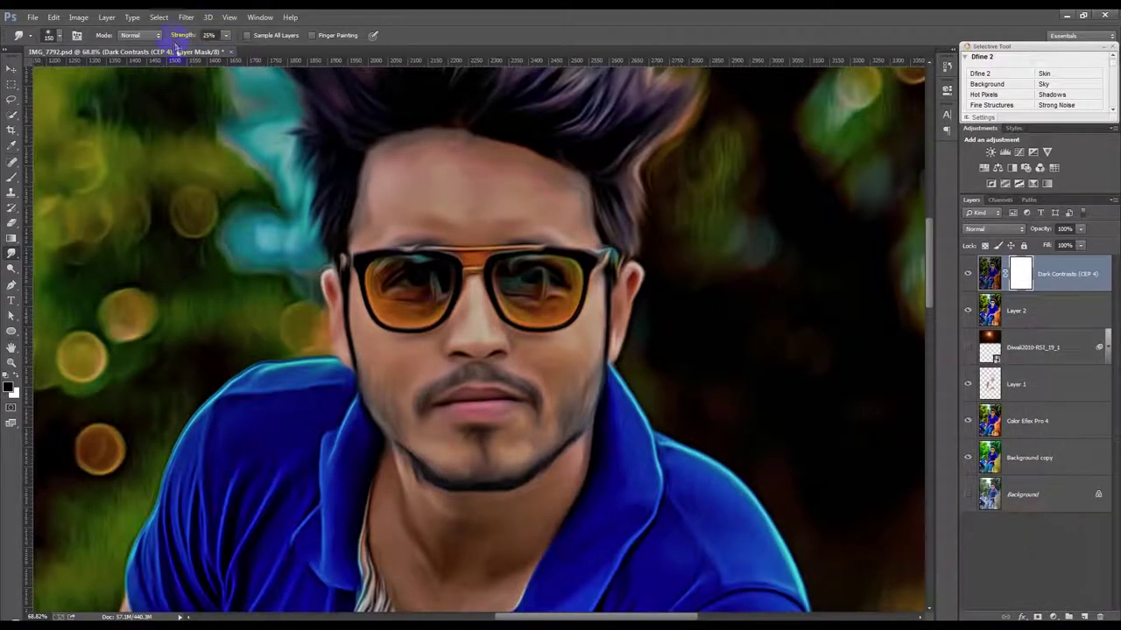
click(11, 162)
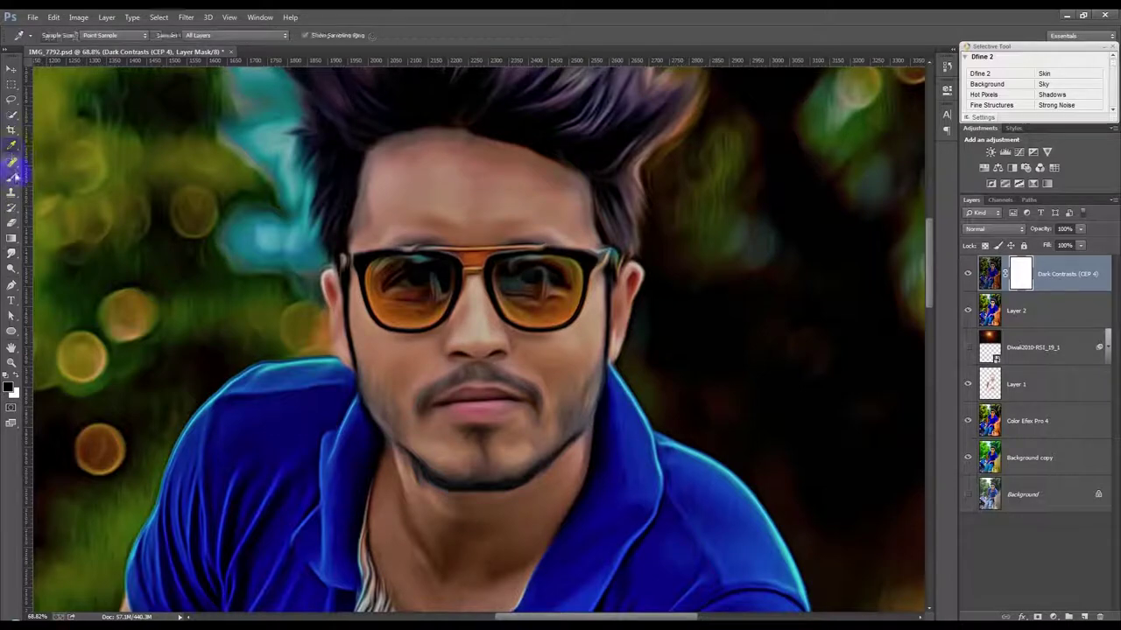
right_click(429, 187)
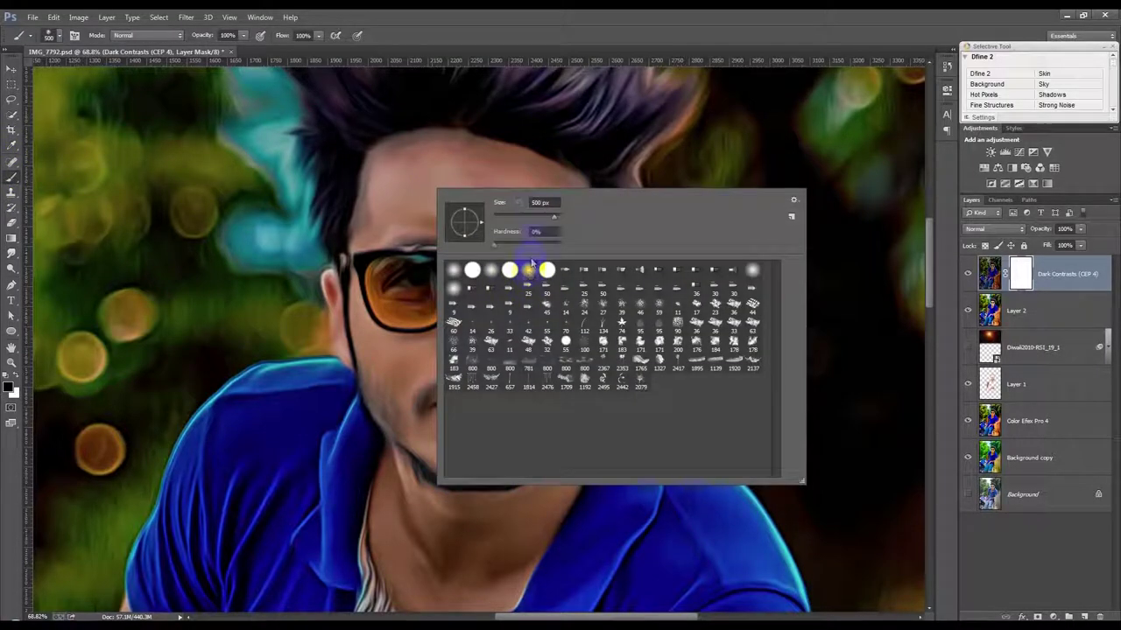
click(522, 220)
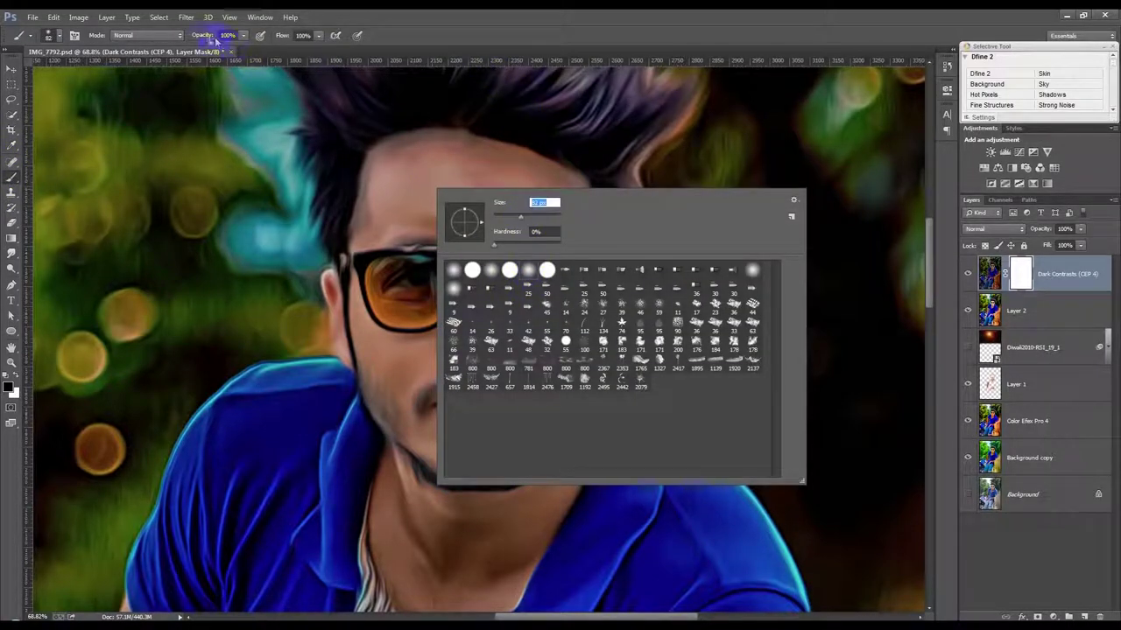
click(210, 37)
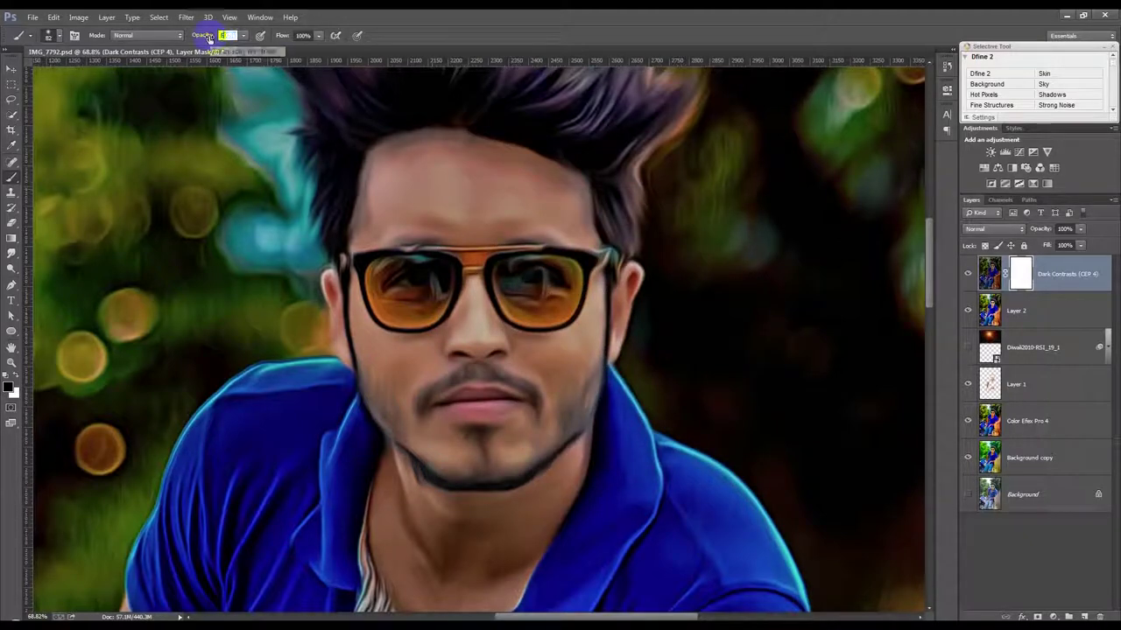
text(10)
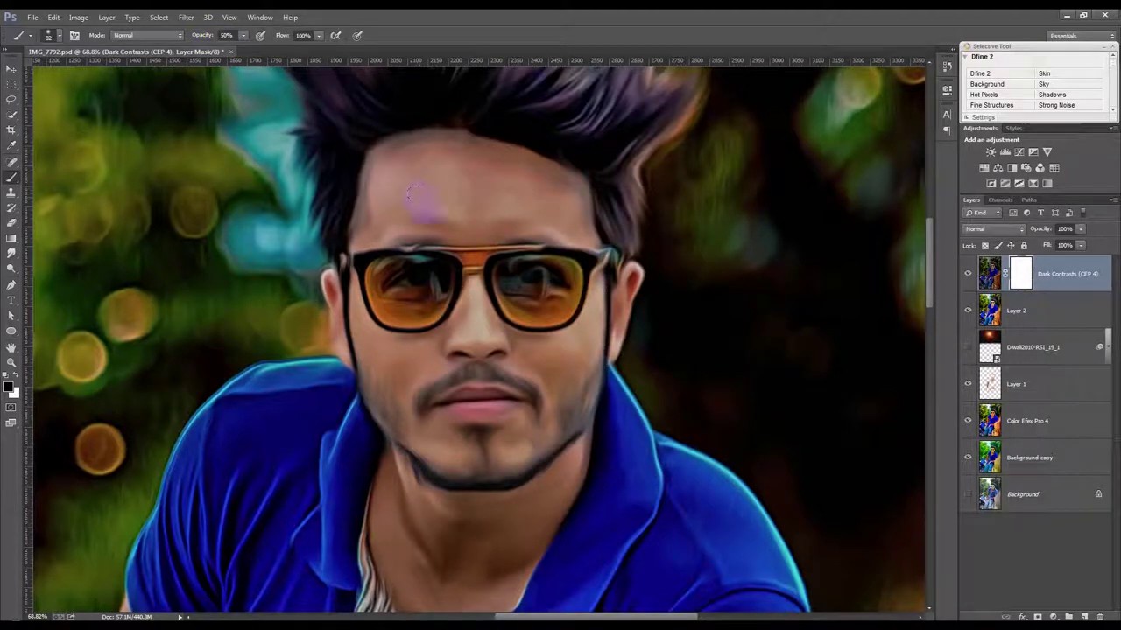
Paint black on the Dark Contrasts mask over the forehead and cheek
mouse_move(401, 208)
mouse_down()
mouse_move(400, 187)
mouse_move(508, 183)
mouse_move(565, 212)
mouse_up()
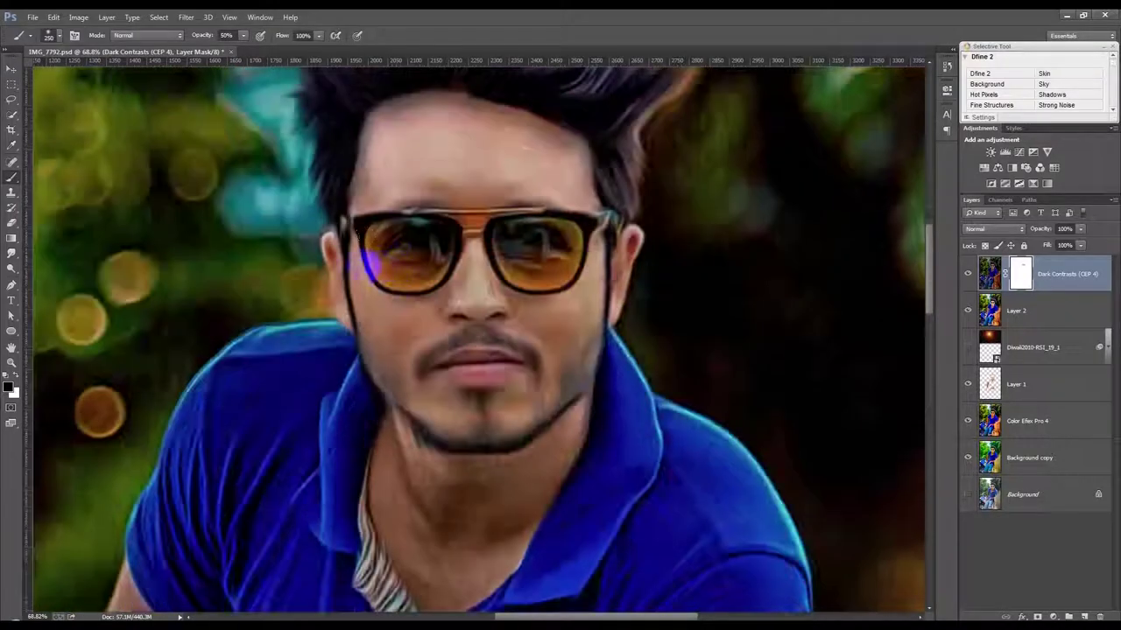
mouse_move(375, 242)
mouse_down()
mouse_move(400, 345)
mouse_move(475, 375)
mouse_move(526, 325)
mouse_move(570, 305)
mouse_move(578, 242)
mouse_move(617, 254)
mouse_up()
scroll(417, 346, down, 1)
scroll(561, 289, down, 2)
Enlarge the brush to 400 px and mask out the neck and arms, zooming out to check
key(bracketright)
key(bracketright)
mouse_move(537, 312)
mouse_down()
mouse_move(460, 438)
mouse_move(393, 342)
mouse_move(505, 365)
mouse_move(476, 426)
mouse_move(384, 341)
mouse_up()
scroll(420, 343, up, 2)
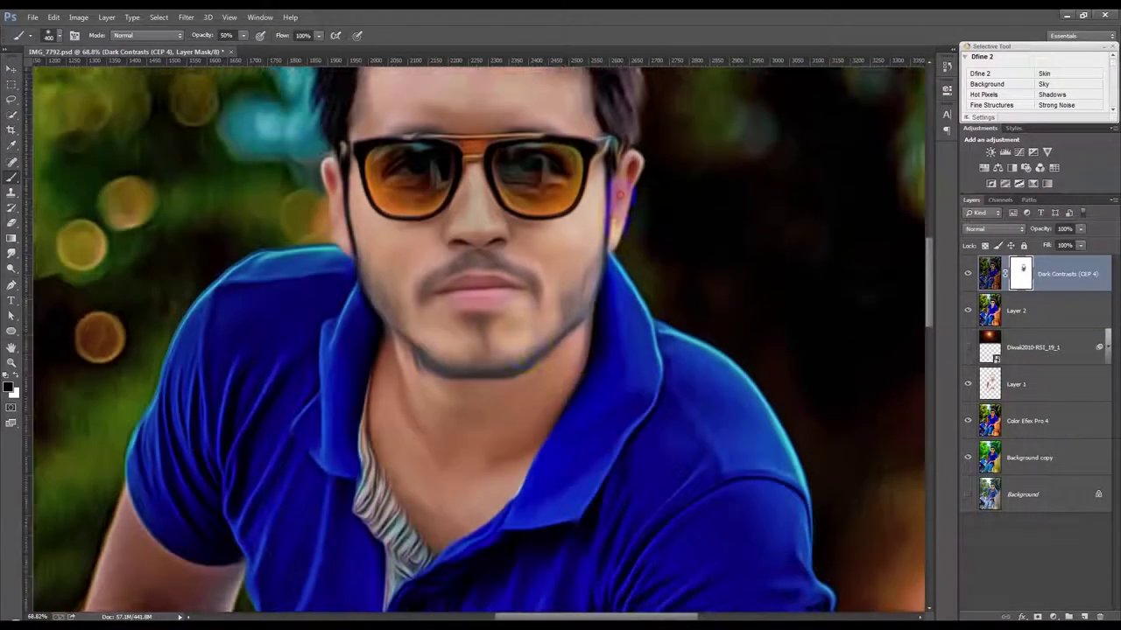
scroll(464, 349, up, 1)
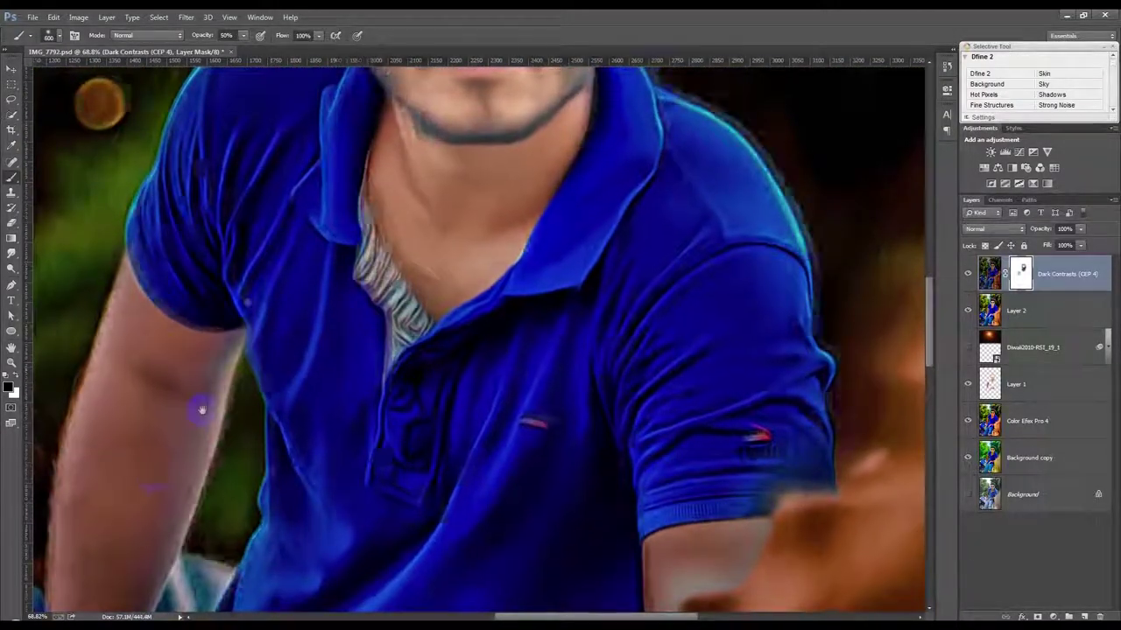
drag(201, 408, 248, 295)
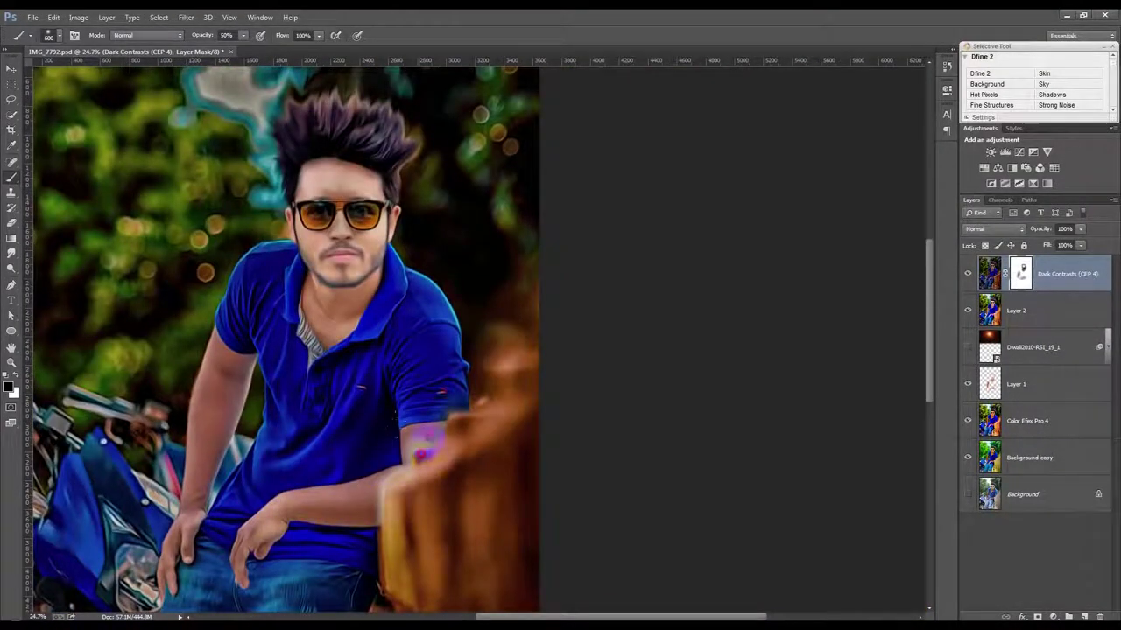
alt+scroll(248, 432, down, 3)
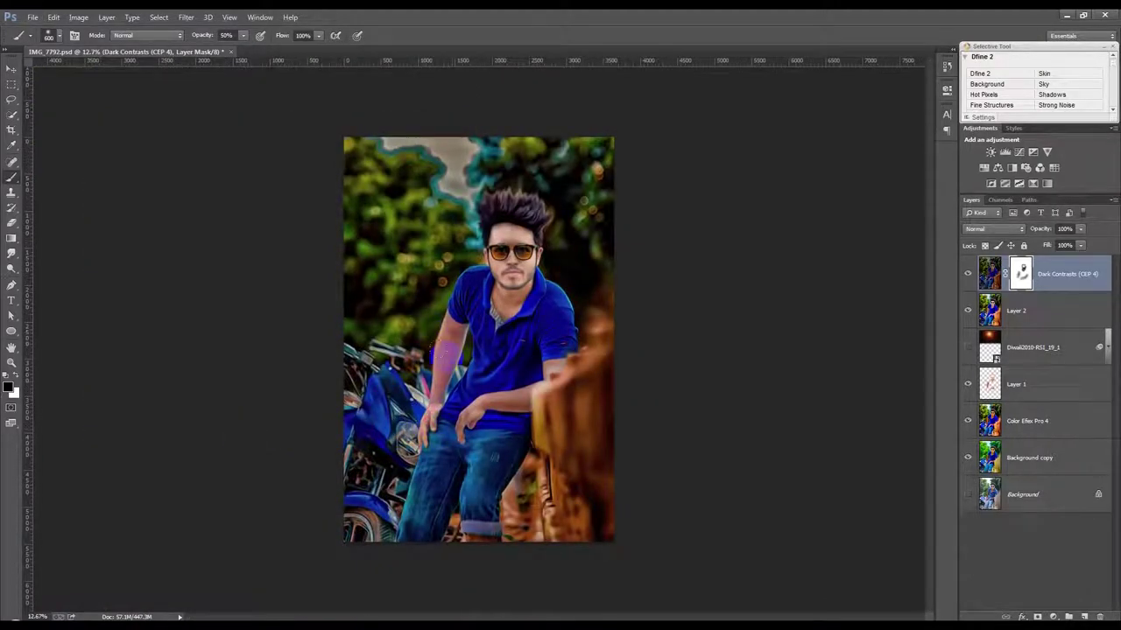
alt+scroll(456, 416, up, 1)
alt+scroll(456, 416, up, 1)
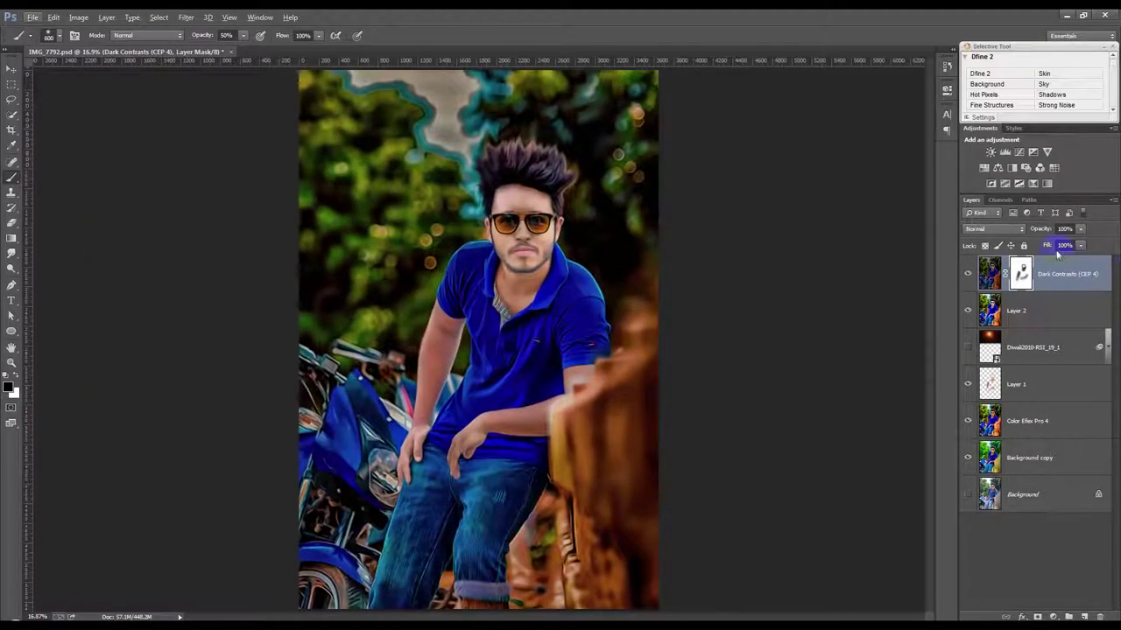
alt+scroll(571, 299, up, 1)
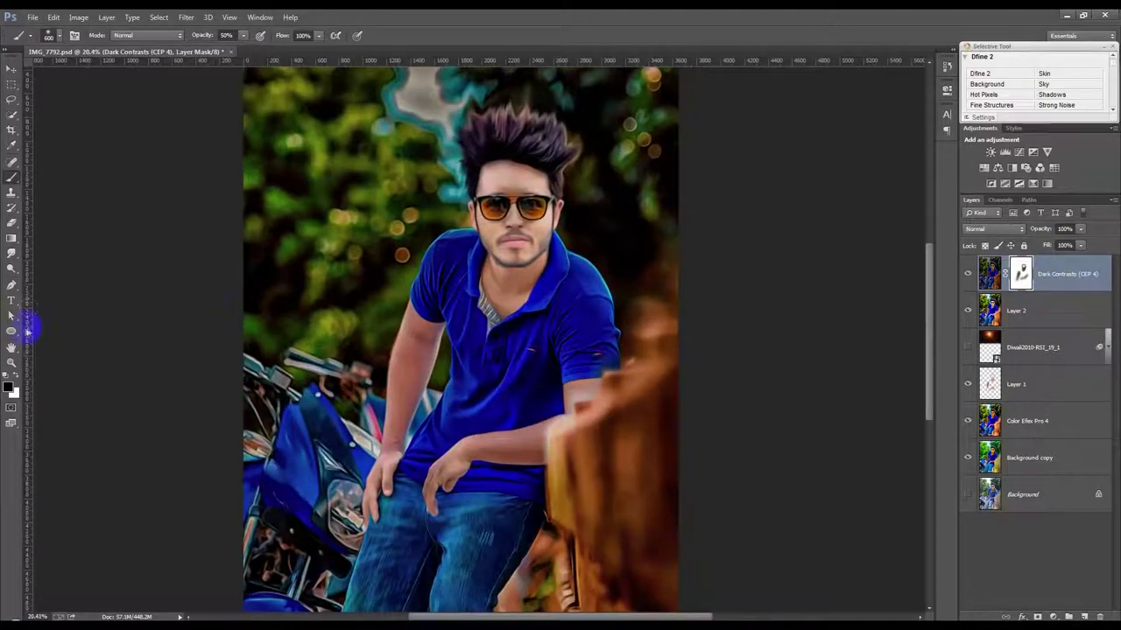
Reset colours to white and black and paint the effect back onto the hair with an 1100 px brush
click(16, 378)
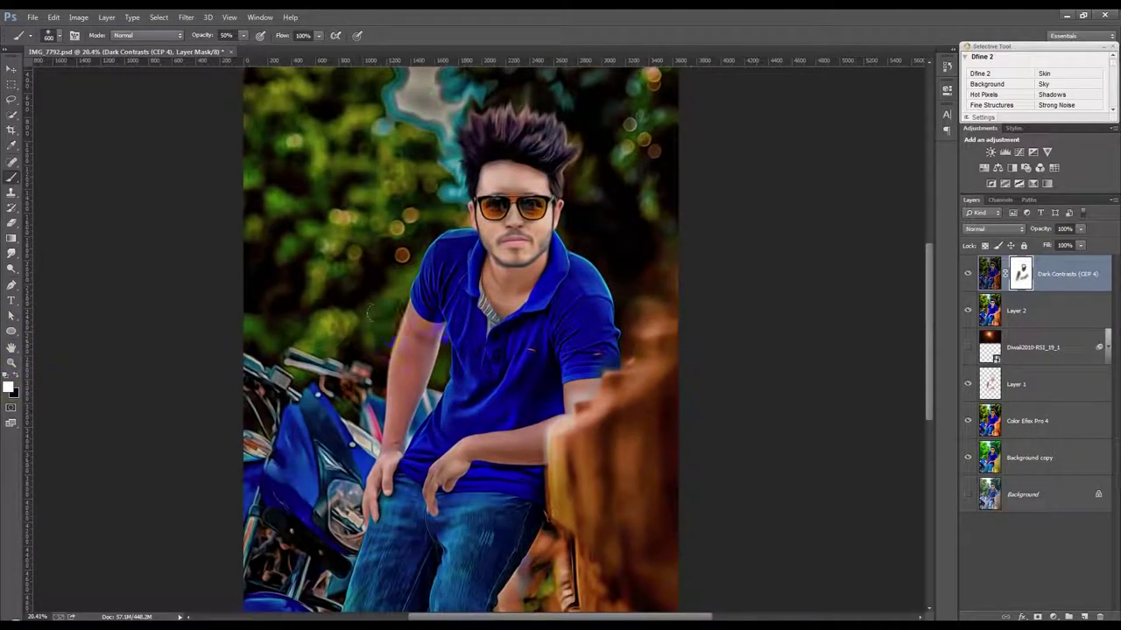
key(bracketright)
key(bracketright)
key(bracketright)
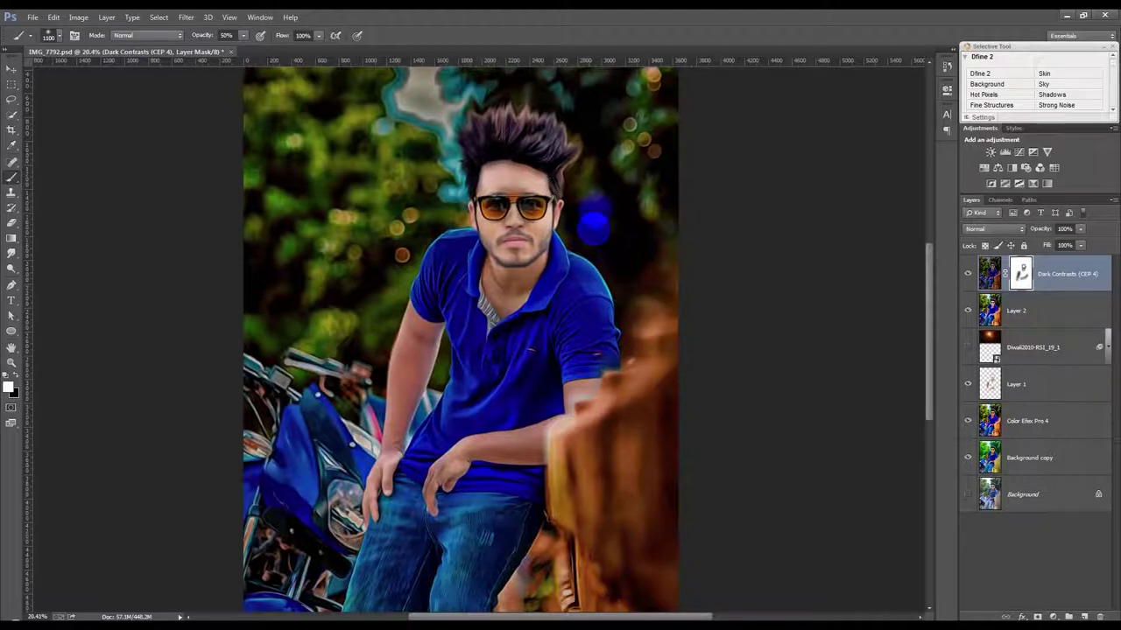
mouse_move(580, 167)
mouse_down()
mouse_move(488, 126)
mouse_move(565, 123)
mouse_move(639, 319)
mouse_up()
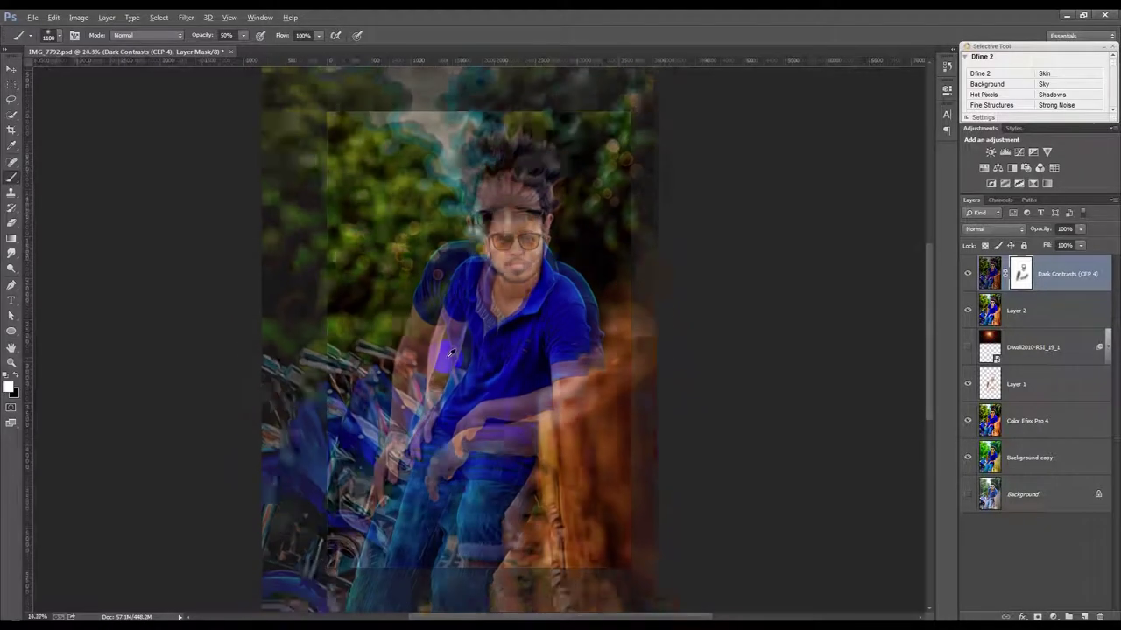
scroll(94, 178, down, 5)
scroll(95, 178, up, 4)
With the Move tool, drag the sun flare layer to the top of the stack
click(12, 68)
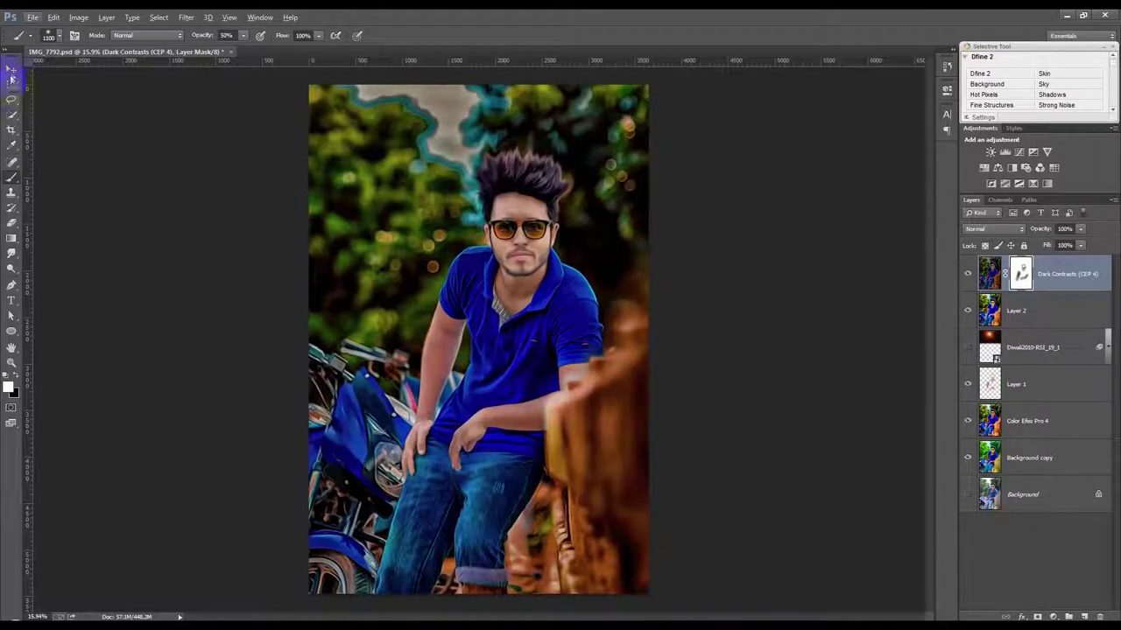
scroll(358, 273, down, 1)
drag(1029, 339, 967, 277)
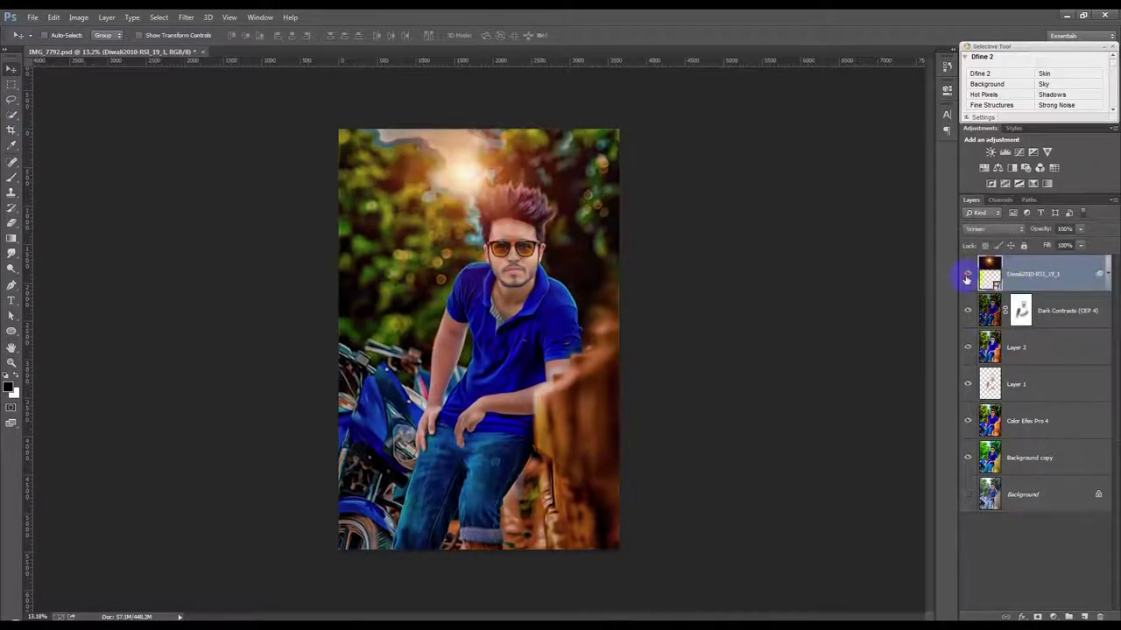
Free-transform the sun flare layer, enlarging it over the man's head
key(ctrl+t)
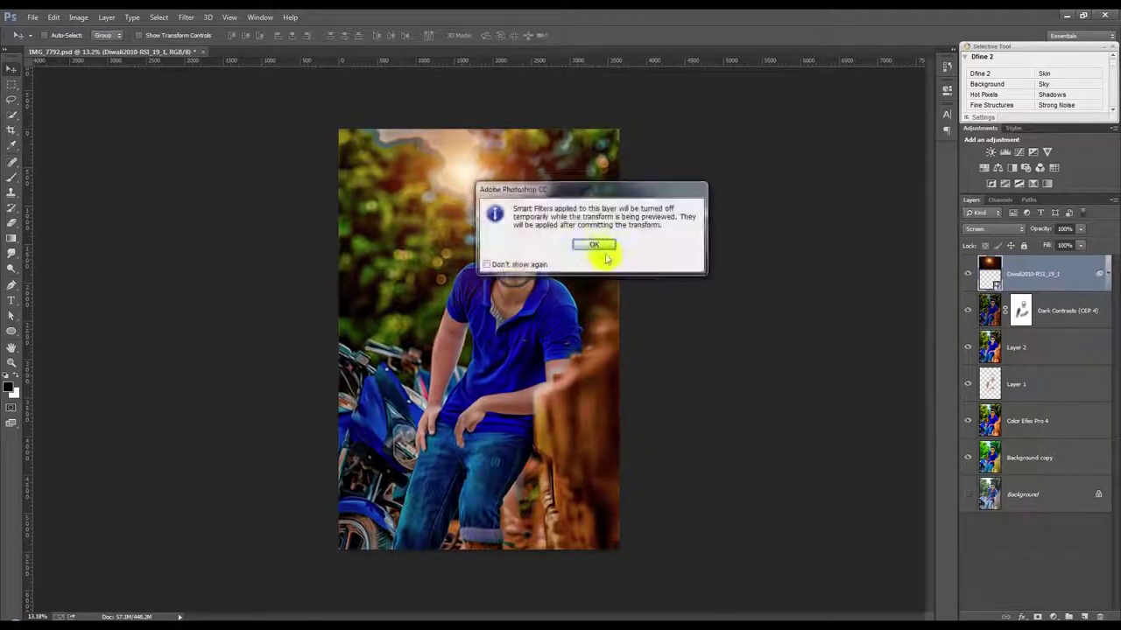
click(603, 243)
drag(664, 302, 650, 278)
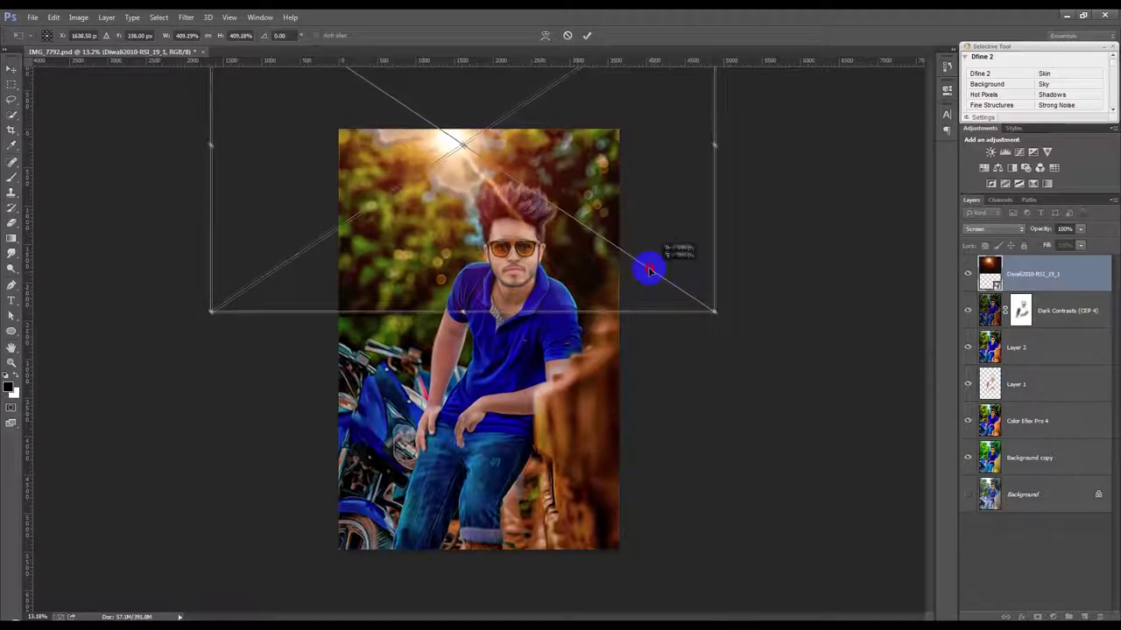
drag(714, 321, 767, 345)
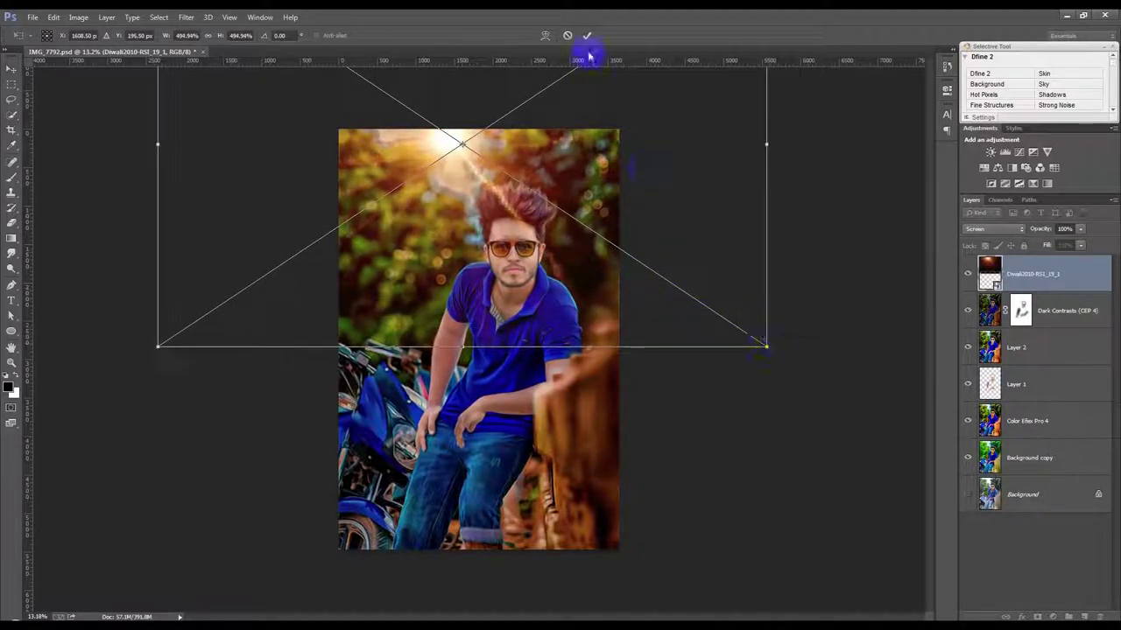
click(561, 276)
key(Return)
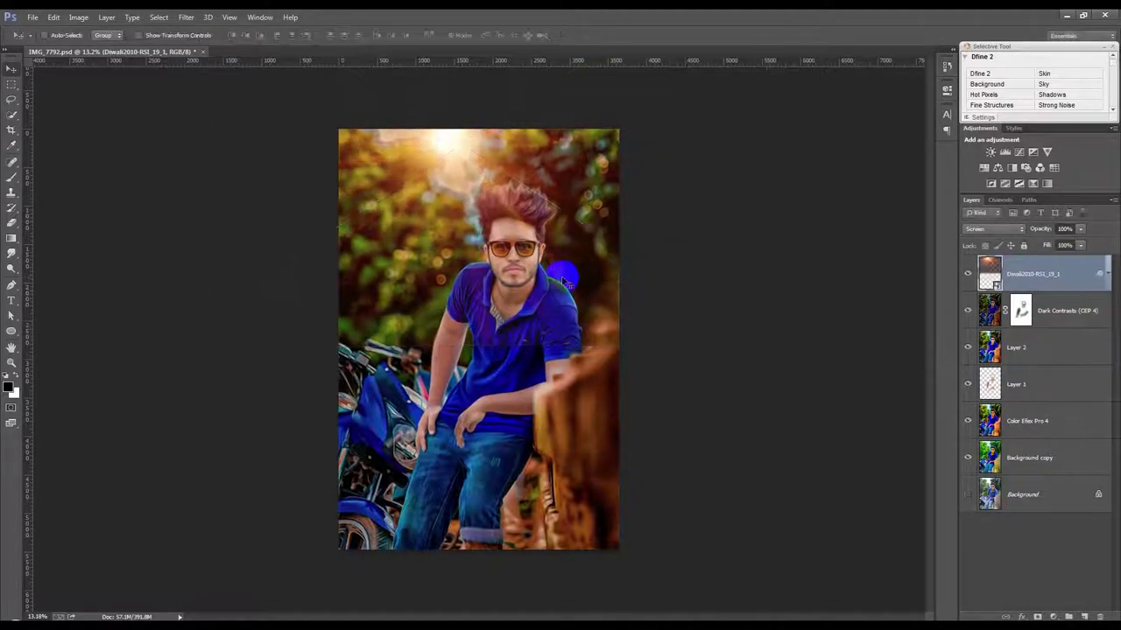
key(ctrl+0)
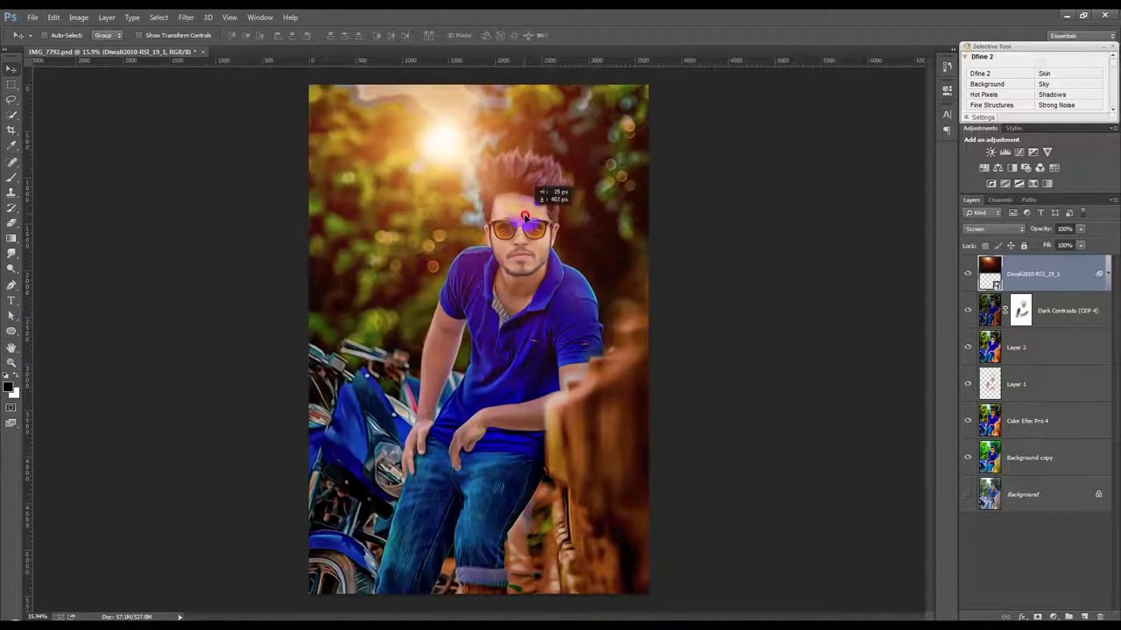
key(ctrl+minus)
Shrink the flare slightly, then stamp all visible layers into a new Layer 3
key(ctrl+t)
drag(768, 385, 666, 305)
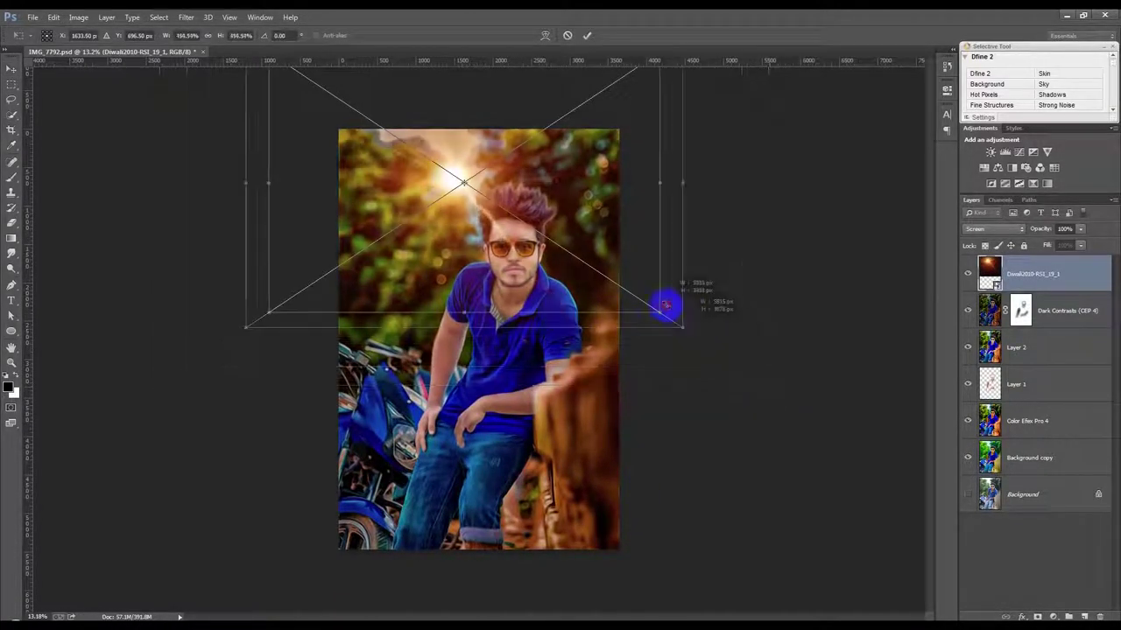
key(Return)
key(ctrl+plus)
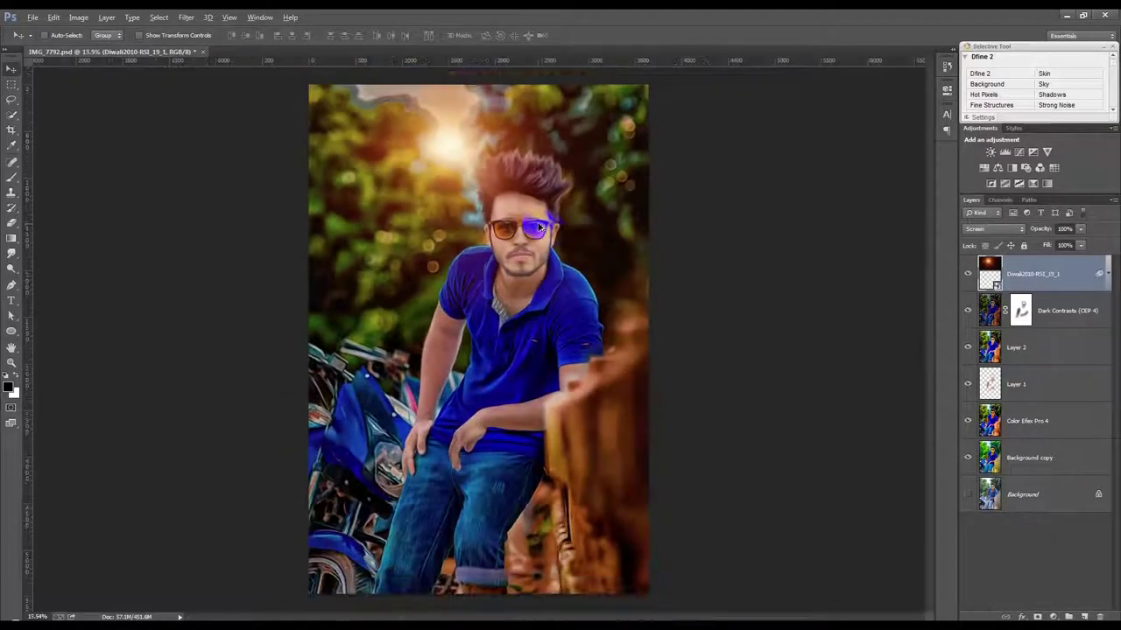
key(ctrl+shift+alt+e)
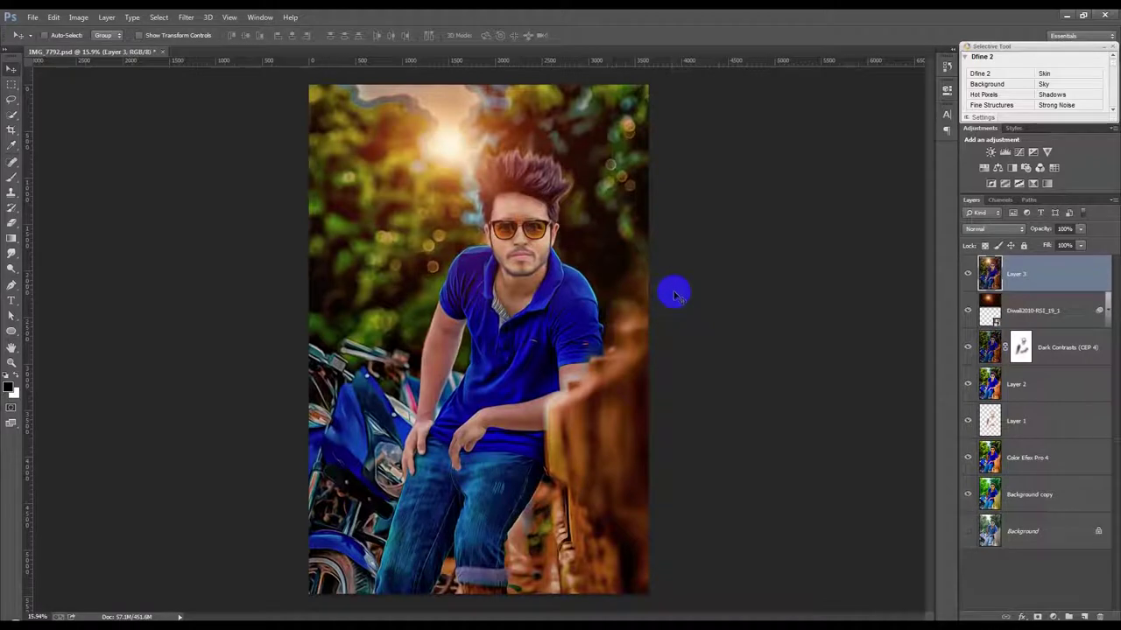
In the Camera Raw Filter, raise Whites to +54, Clarity to +33 and boost Highlights
click(185, 18)
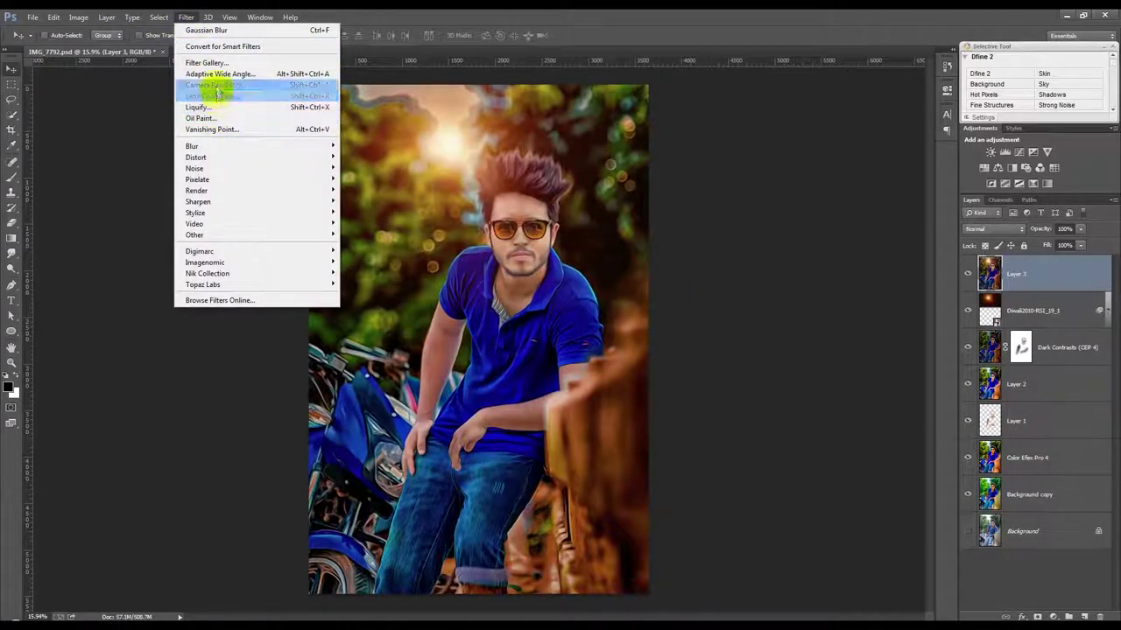
click(215, 85)
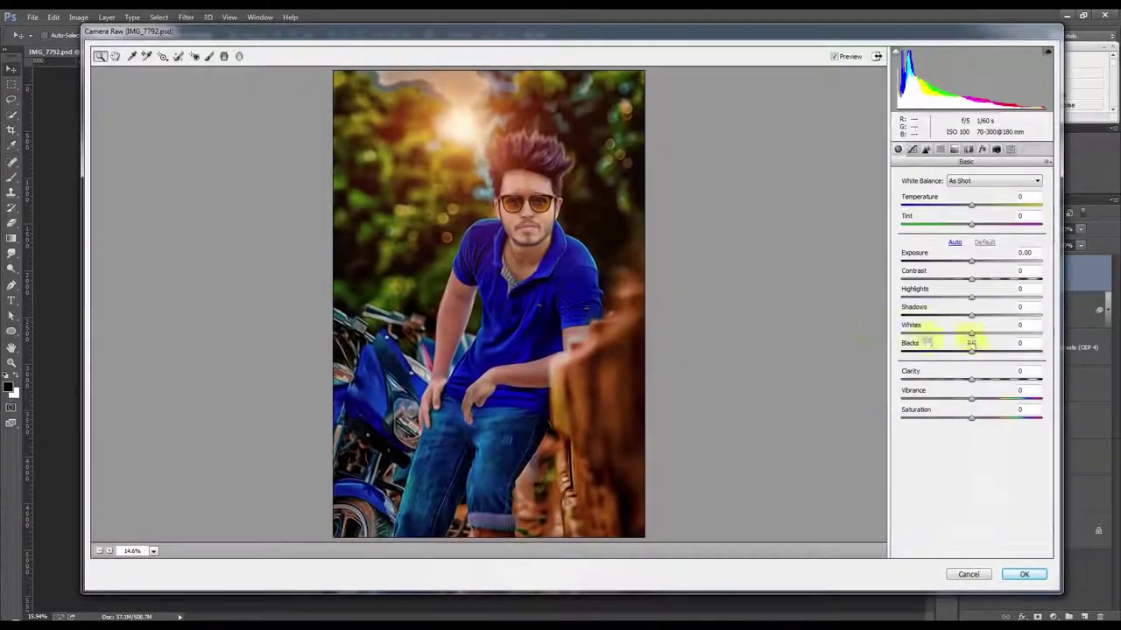
drag(971, 335, 1008, 332)
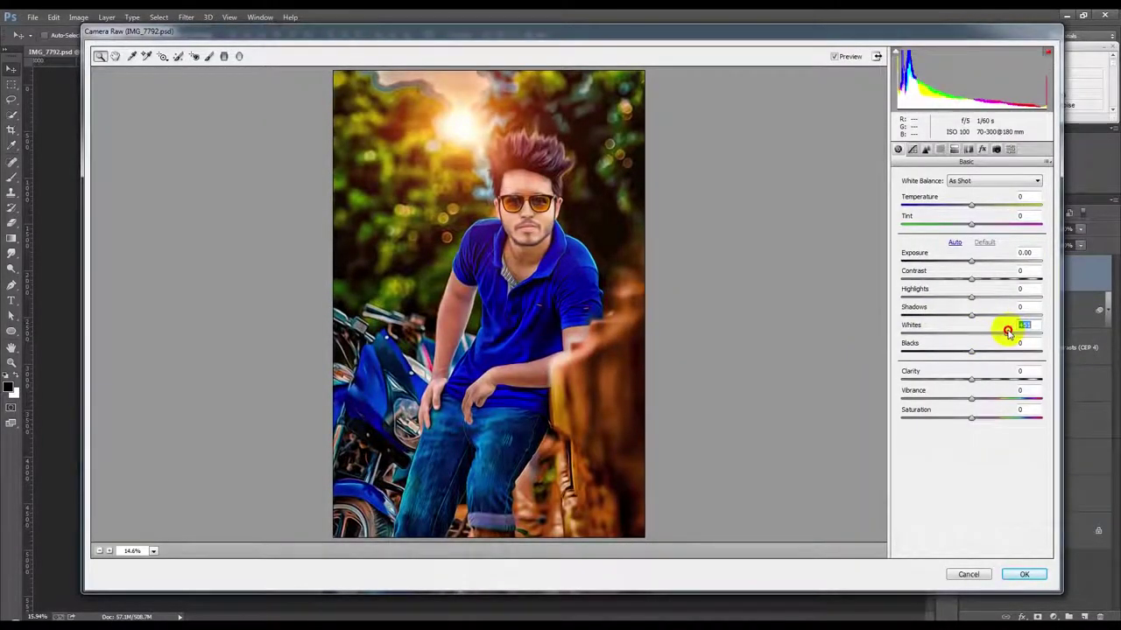
mouse_move(975, 383)
mouse_down()
mouse_move(995, 381)
mouse_move(984, 401)
mouse_move(1009, 403)
mouse_up()
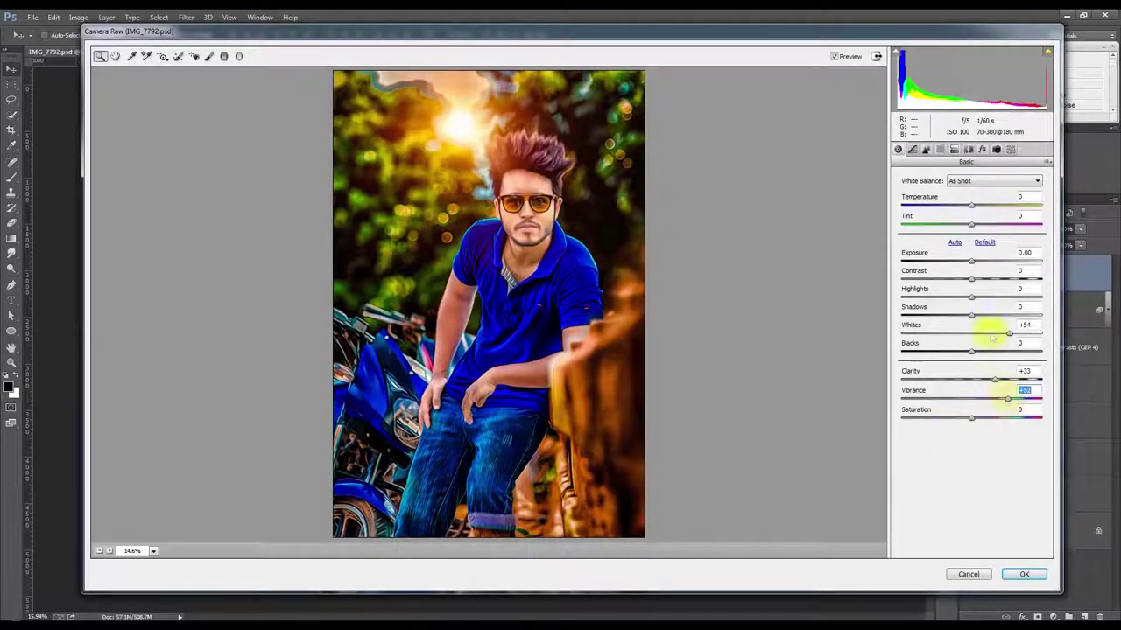
drag(975, 299, 1009, 302)
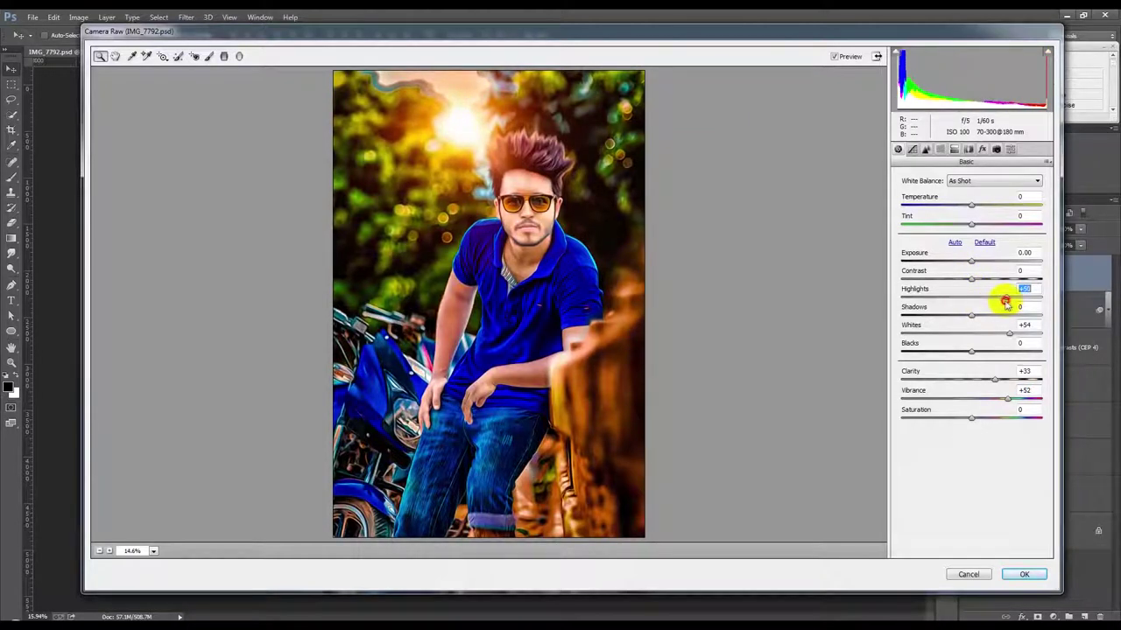
Add a post-crop vignette darkening the corners and apply the Camera Raw filter
click(982, 149)
drag(981, 304, 968, 304)
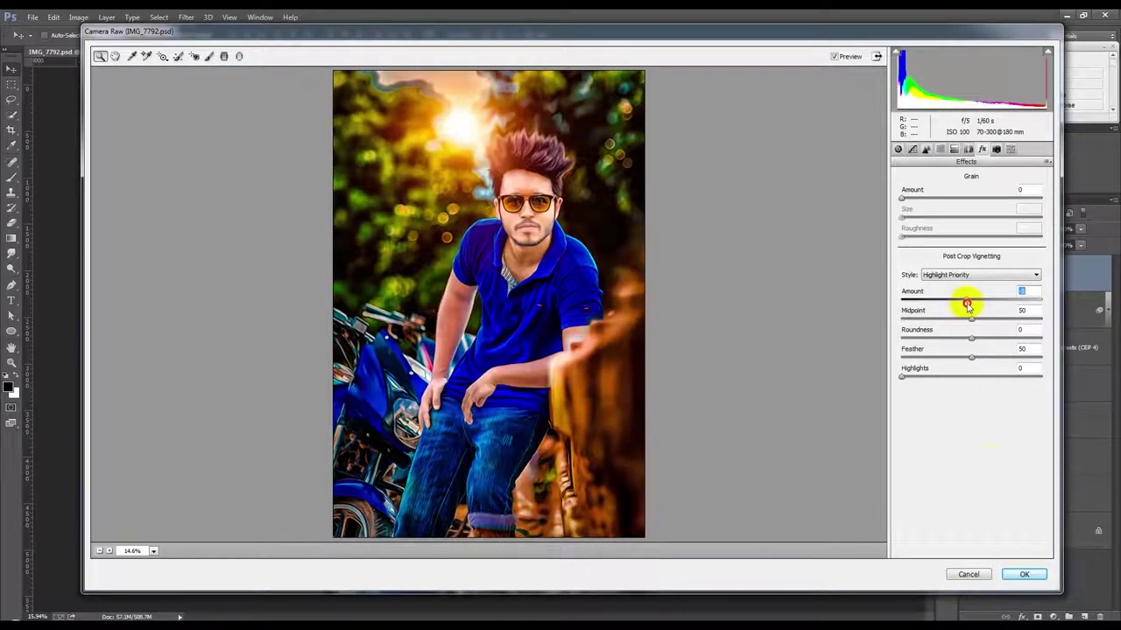
click(1022, 575)
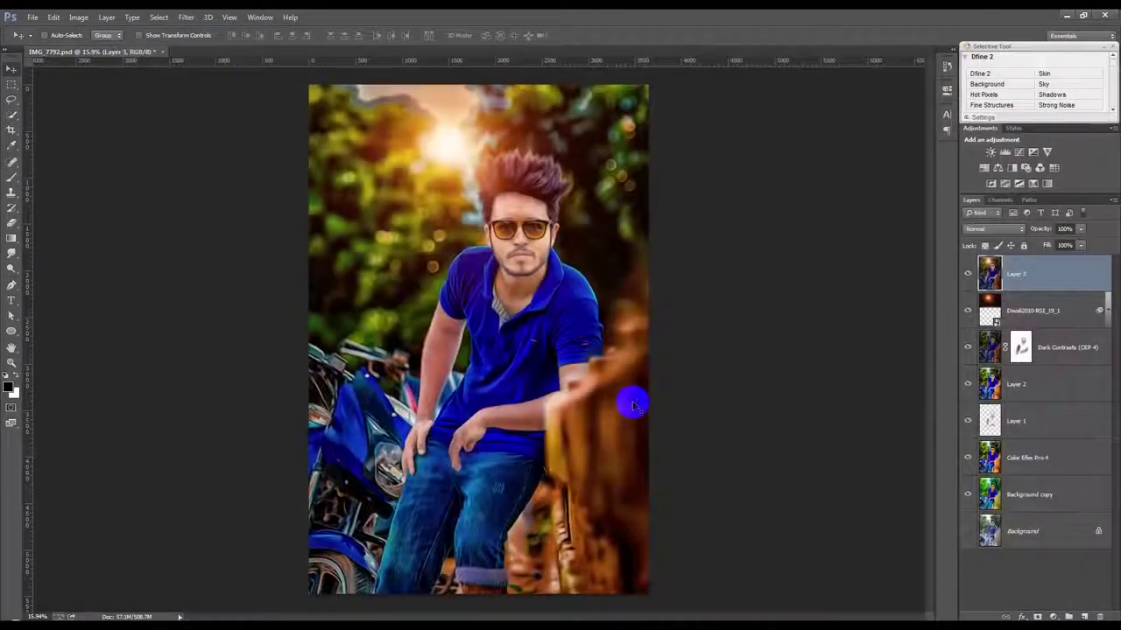